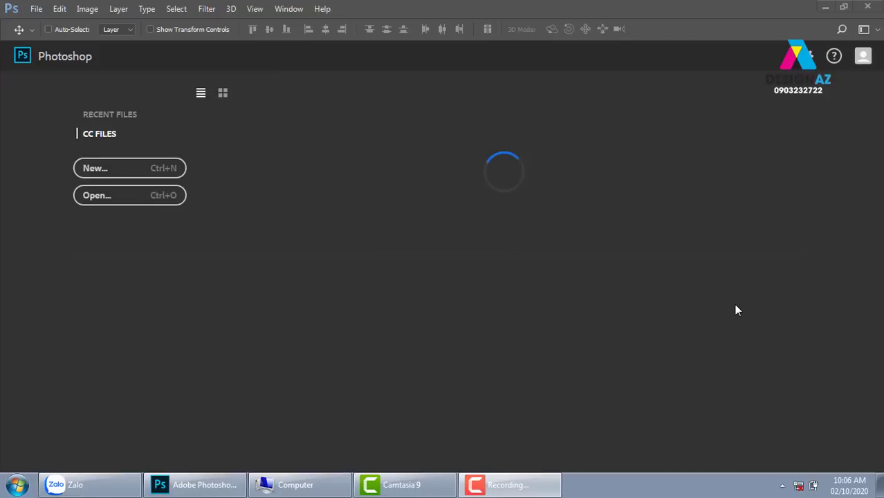
Create a new white portrait document, 900 × 1200 px at 150 ppi.
left_click(168, 167)
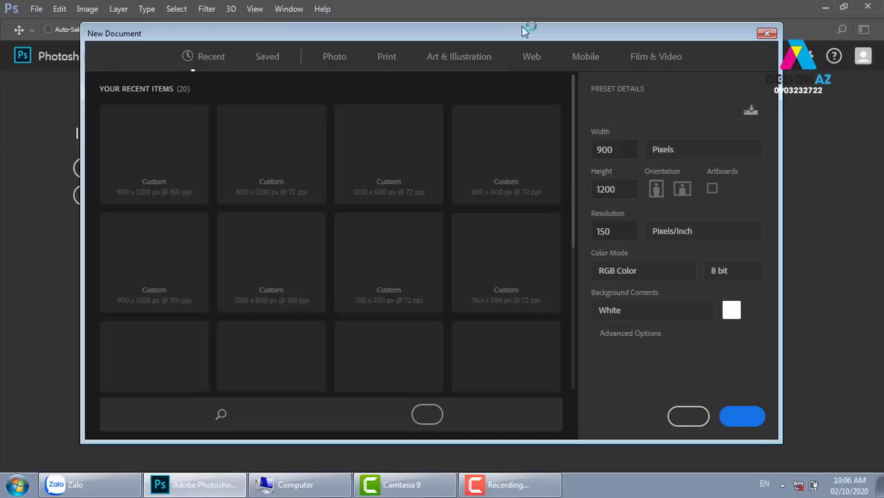
left_click_drag(523, 28, 554, 37)
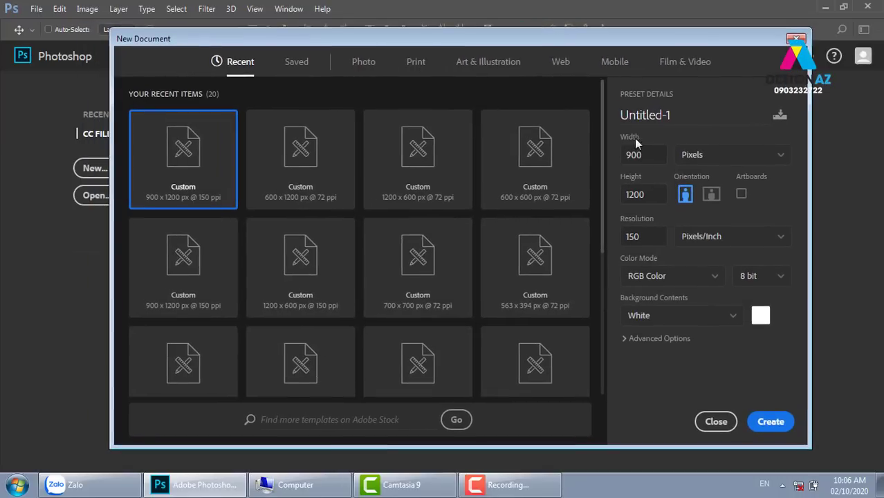
left_click(770, 421)
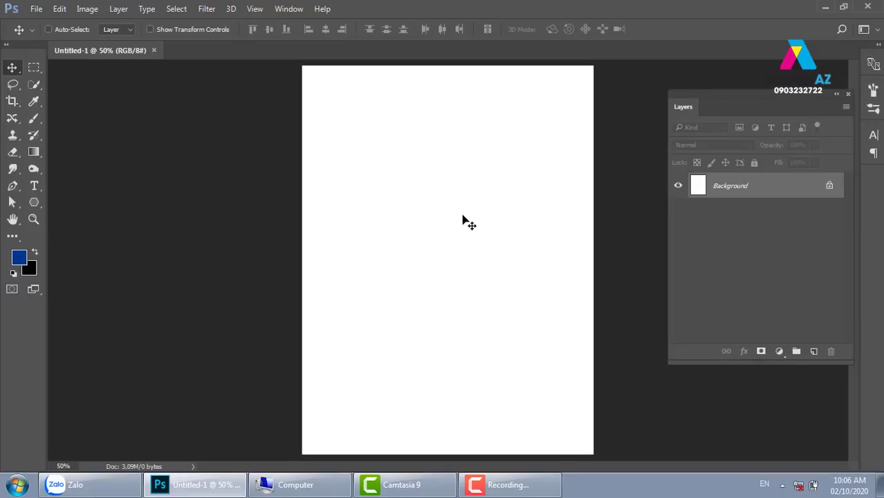
Browse from the exercise folder up to drive E and into thuvienanh\Backgroud.
key("ctrl+minus")
key("ctrl+plus")
key("ctrl+o")
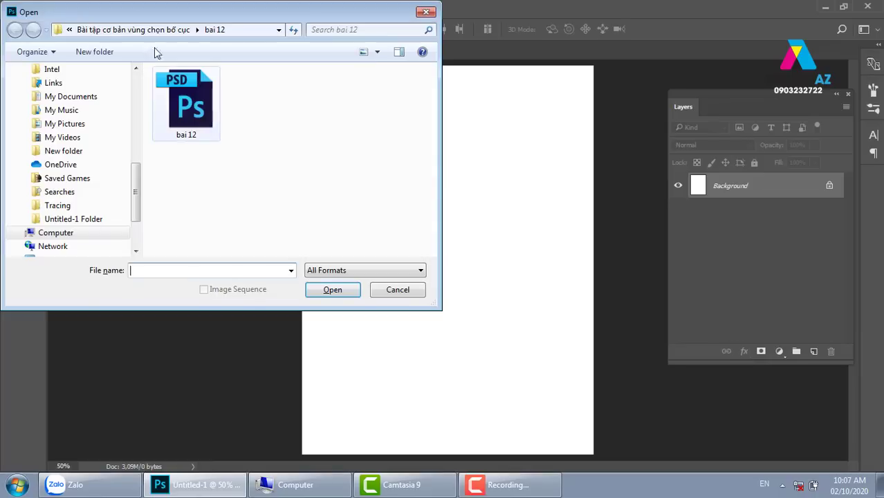
left_click(147, 33)
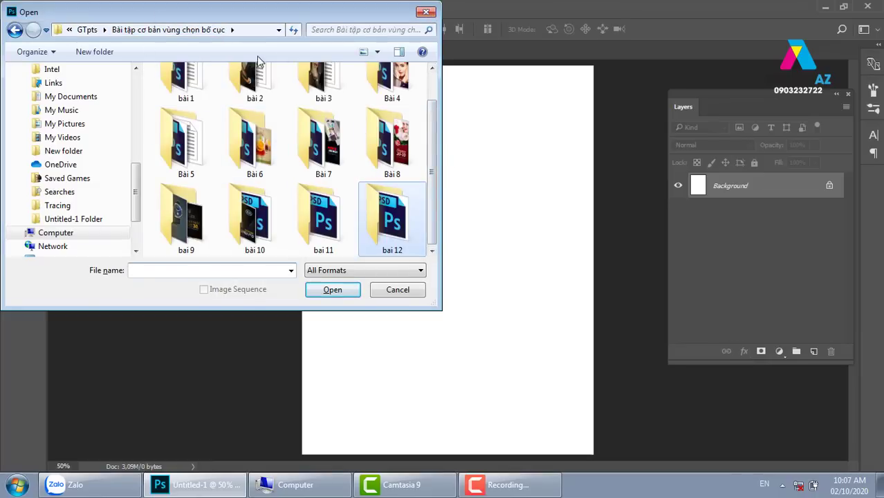
left_click(95, 33)
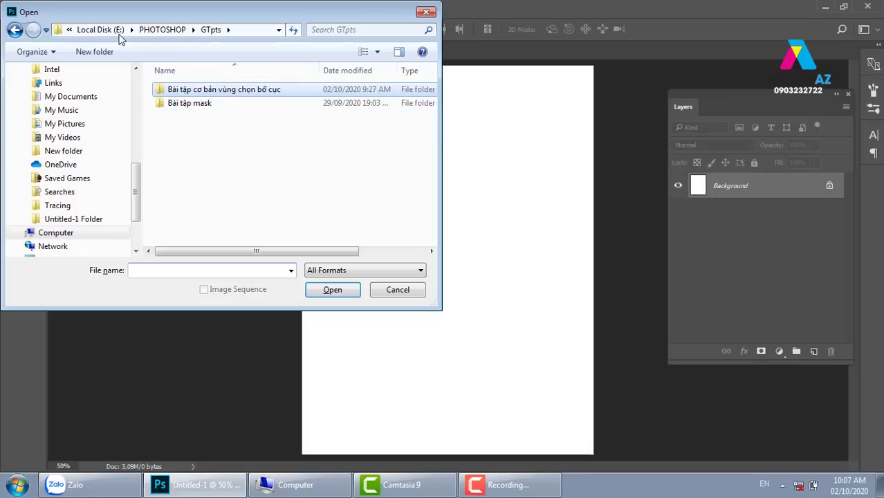
left_click(114, 31)
left_click(228, 100)
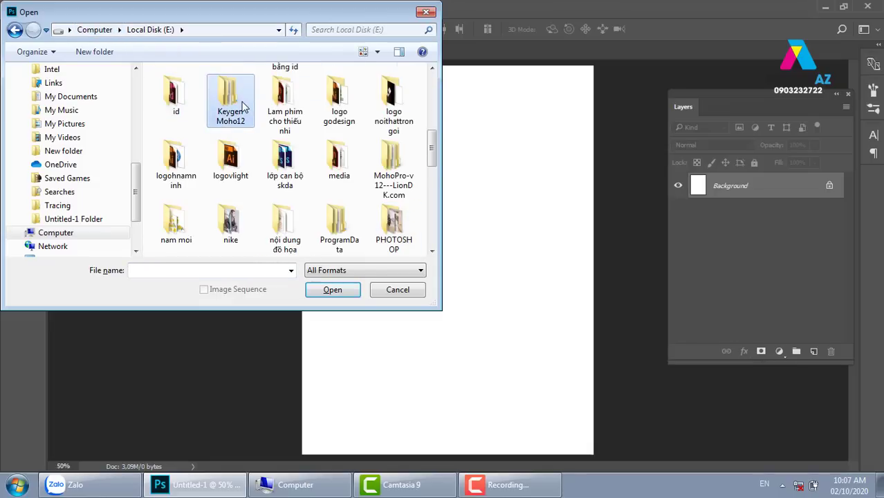
scroll(228, 100, "down", 3)
double_click(305, 100)
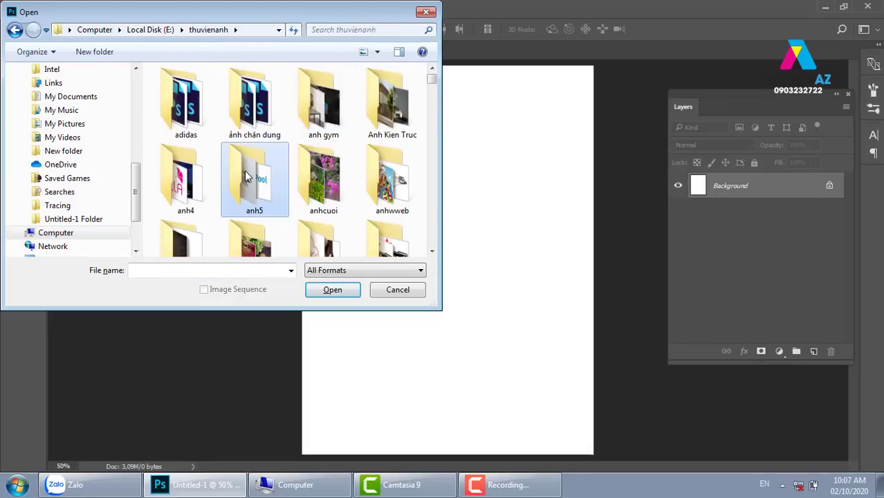
scroll(244, 170, "down", 2)
double_click(197, 114)
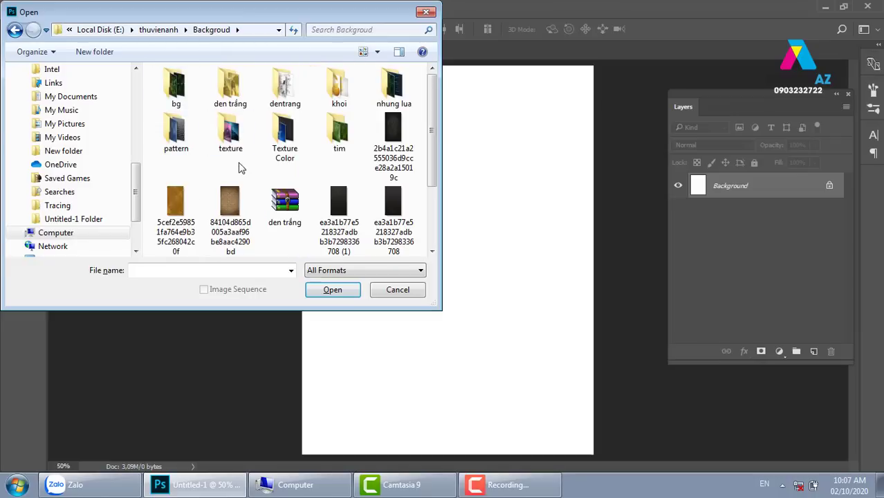
Open the dark green fern-leaves photo 13b8d82ecd057469f2d5fcfcd5c3945e.jpg from the dentrang folder.
scroll(290, 97, "down", 3)
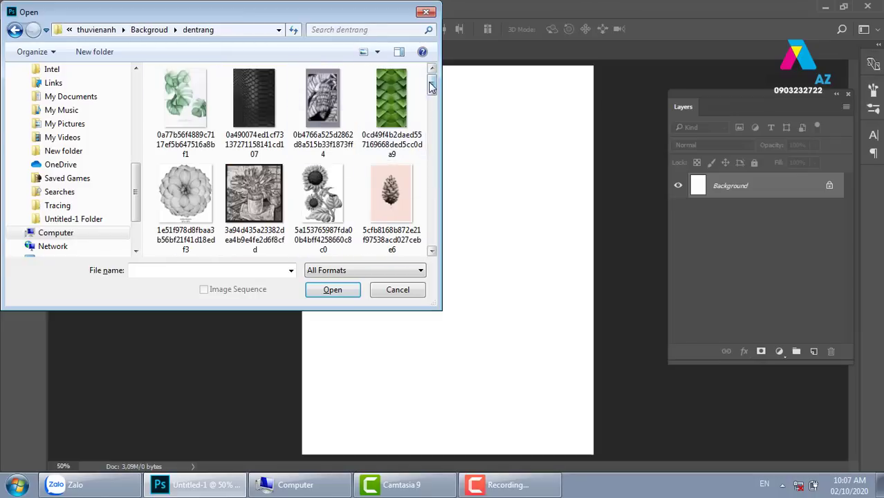
left_click_drag(431, 89, 440, 126)
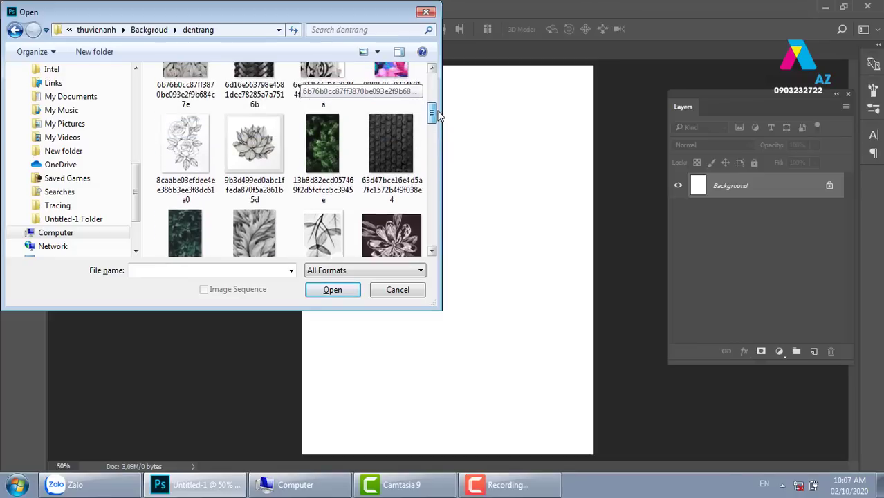
mouse_move(439, 127)
left_mouse_down()
mouse_move(433, 113)
mouse_move(434, 199)
mouse_move(420, 240)
left_mouse_up()
left_click(330, 150)
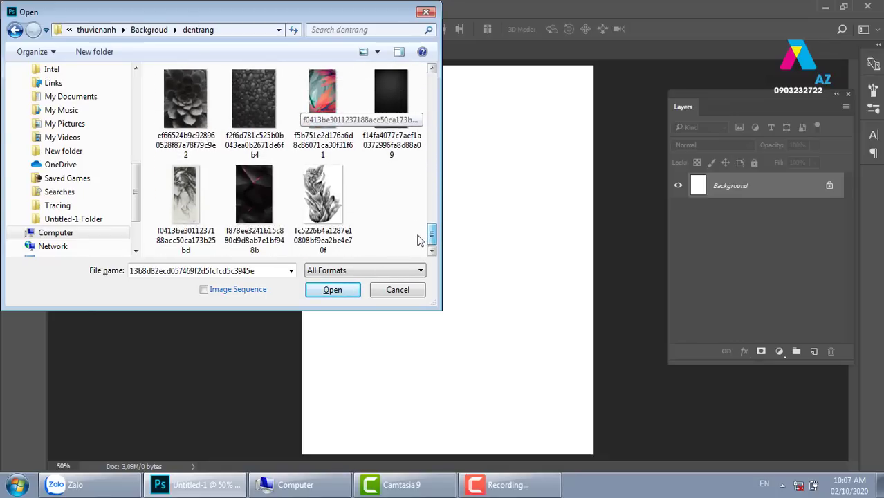
left_click(333, 291)
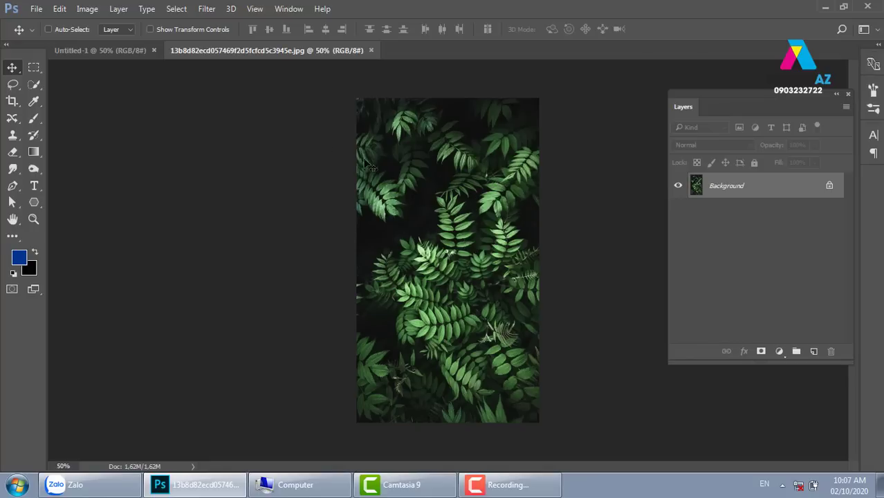
Return to the Untitled-1 document and pick the Rectangular Marquee Tool.
left_click(122, 49)
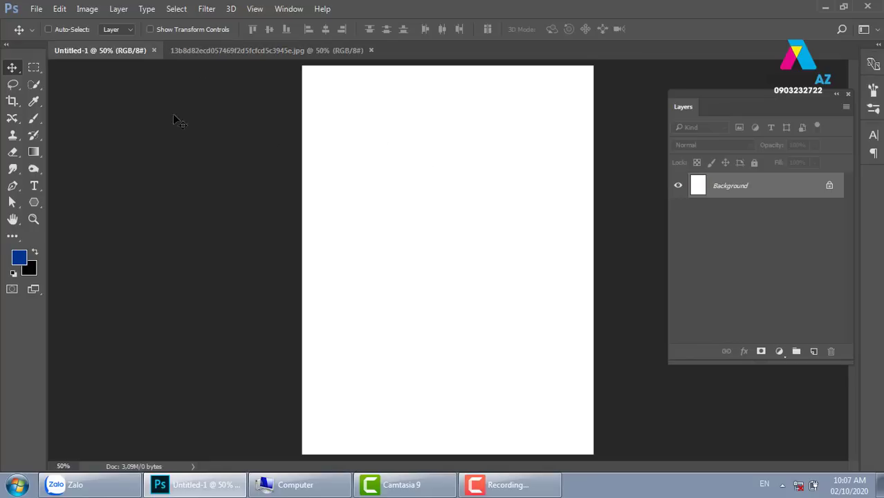
left_click(35, 68)
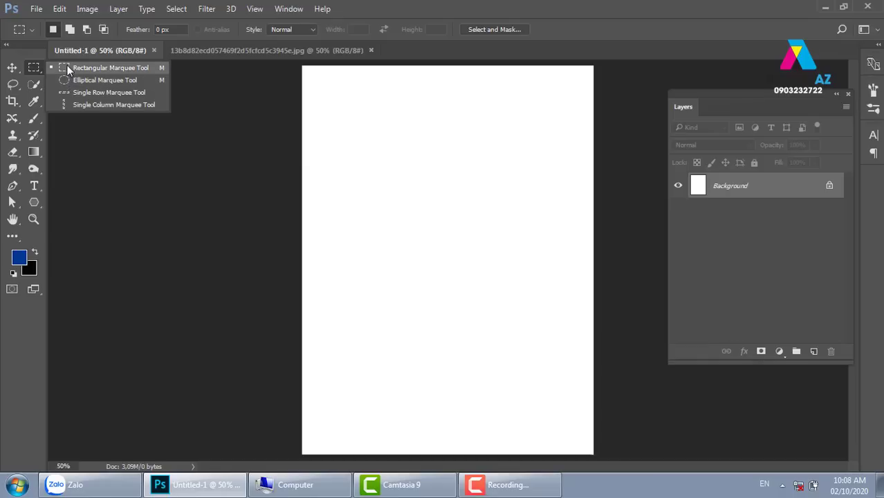
left_click(68, 66)
key("ctrl+minus")
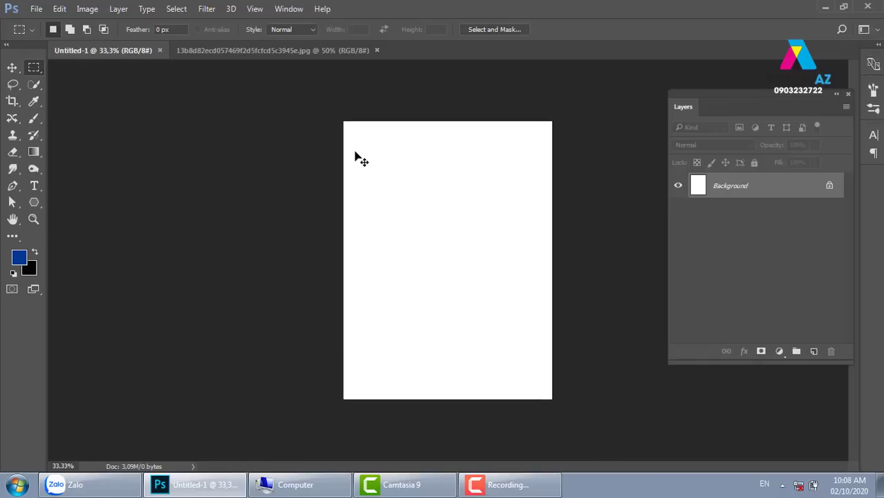
key("ctrl+plus")
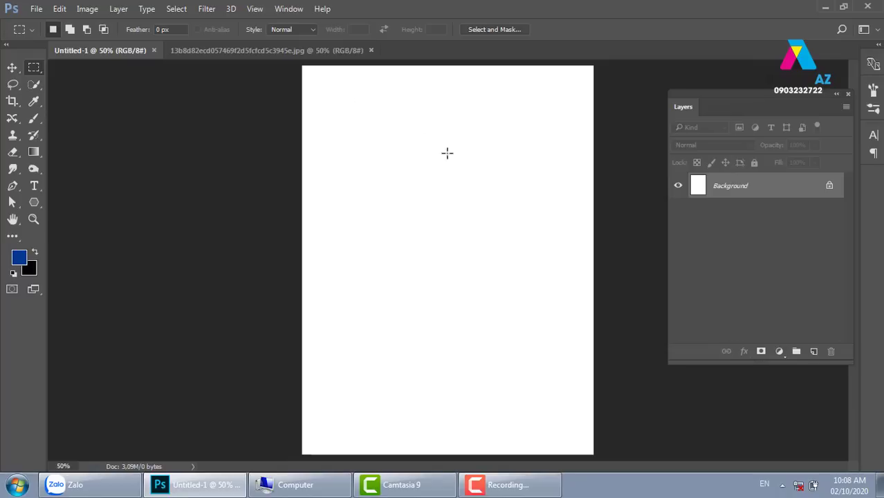
Fill a square selection with blue on new Layer 1 and move it to the top-left corner.
left_click_drag(372, 117, 419, 164)
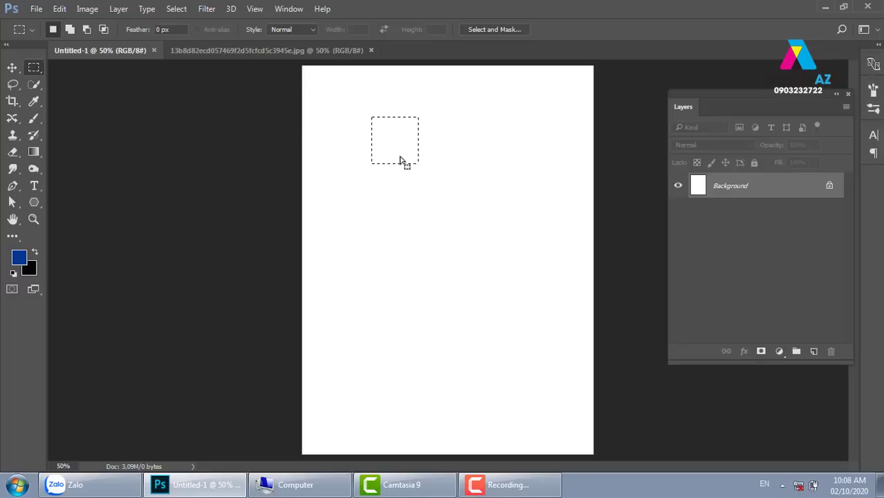
left_click(813, 352)
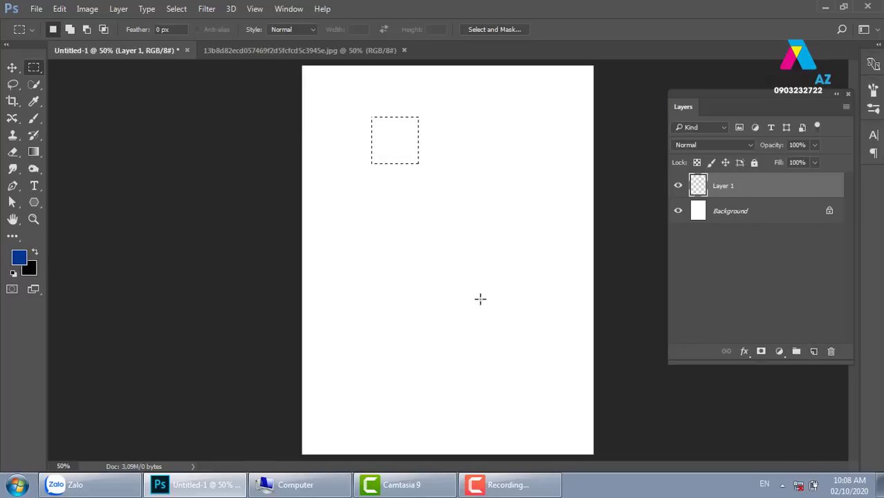
key("alt+BackSpace")
key("v")
key("ctrl+d")
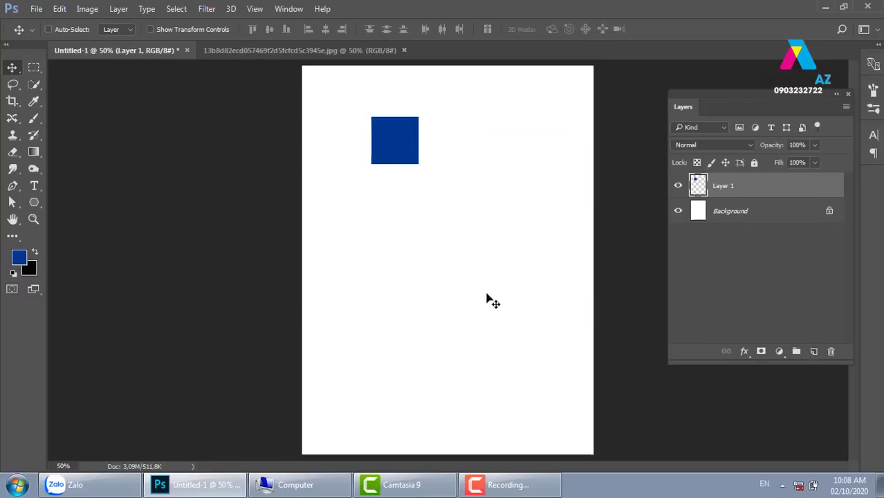
mouse_move(410, 154)
left_mouse_down()
mouse_move(339, 102)
mouse_move(335, 156)
mouse_move(340, 127)
left_mouse_up()
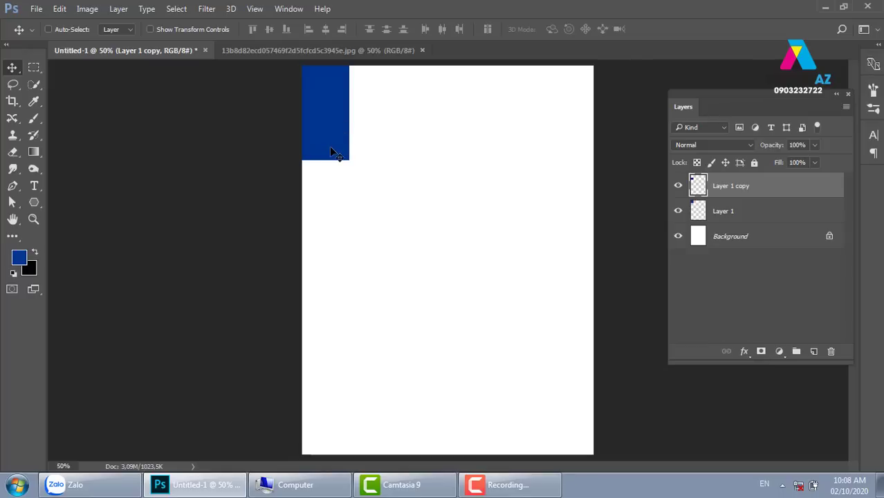
Stack square copies down the left edge at 80%, 60% and 20% opacity.
key("8")
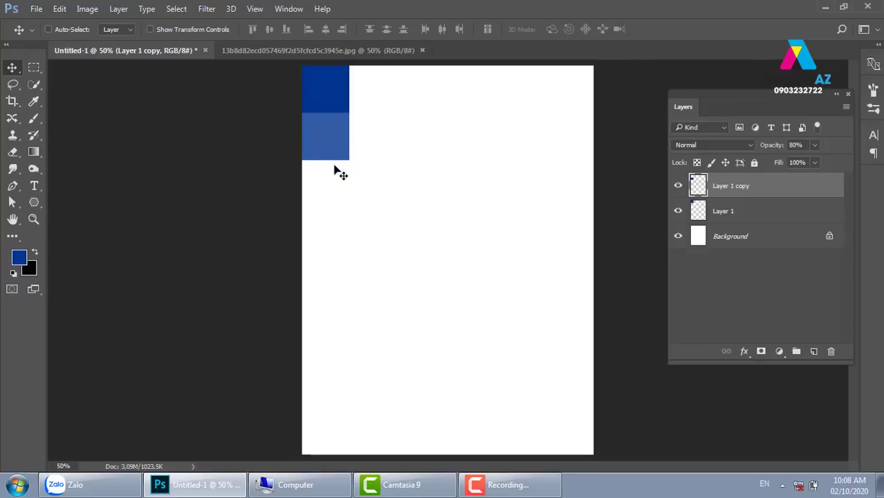
left_click_drag(340, 142, 343, 201)
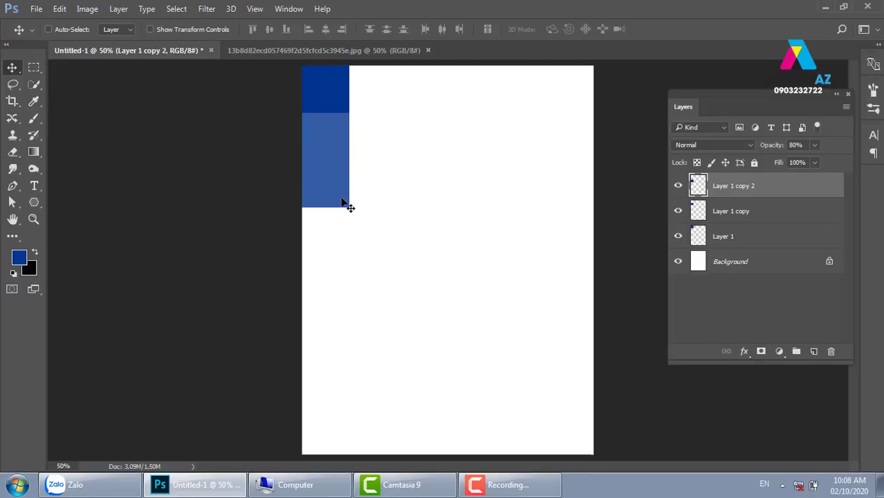
key("6")
mouse_move(327, 192)
left_mouse_down()
mouse_move(327, 254)
mouse_move(330, 238)
left_mouse_up()
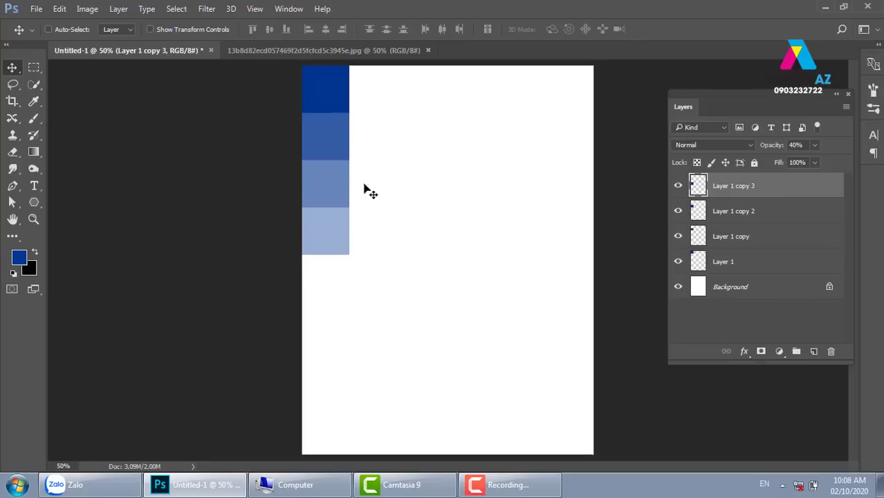
left_click_drag(331, 232, 330, 280)
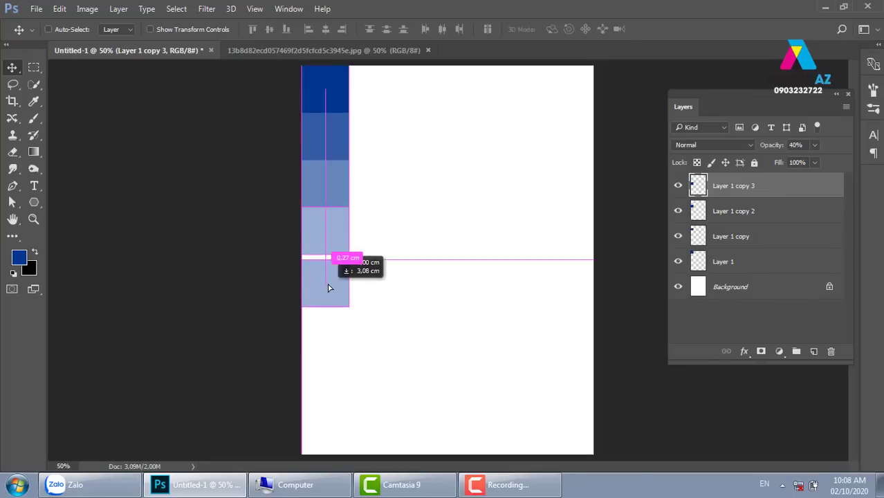
key("2")
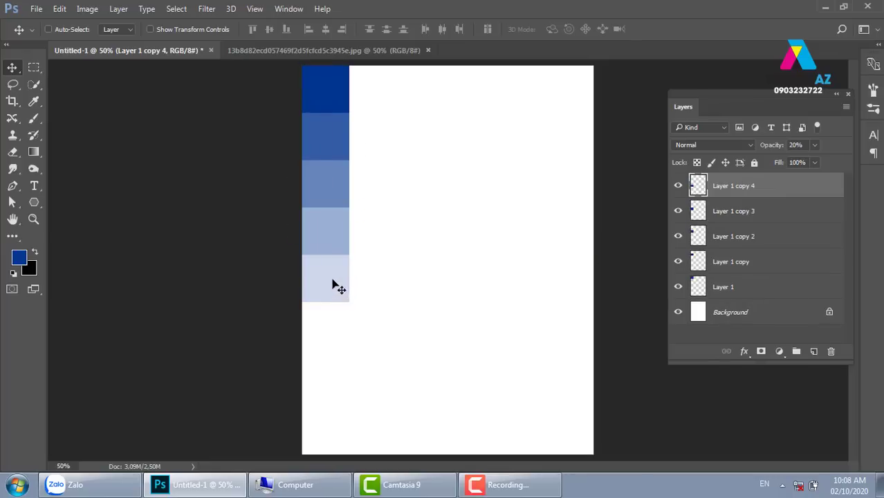
Add two more copies at the column's bottom, at 10% and 5% opacity.
mouse_move(336, 288)
left_mouse_down()
mouse_move(327, 353)
mouse_move(330, 334)
left_mouse_up()
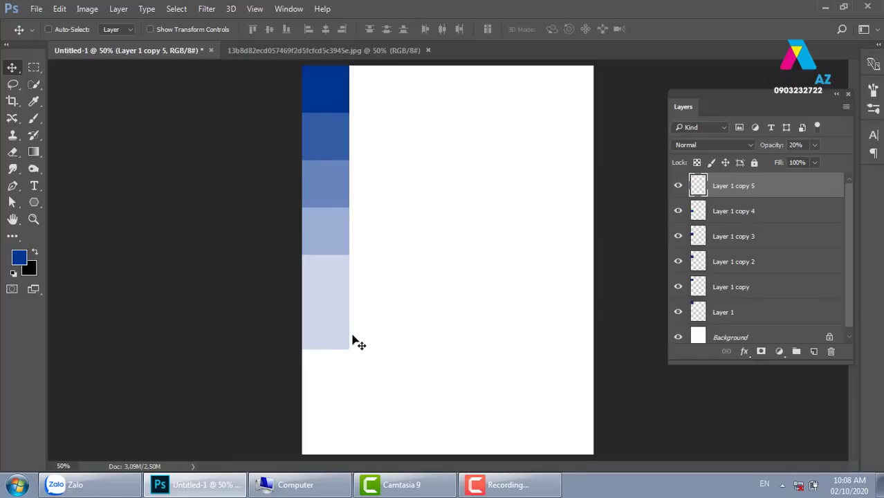
key("1")
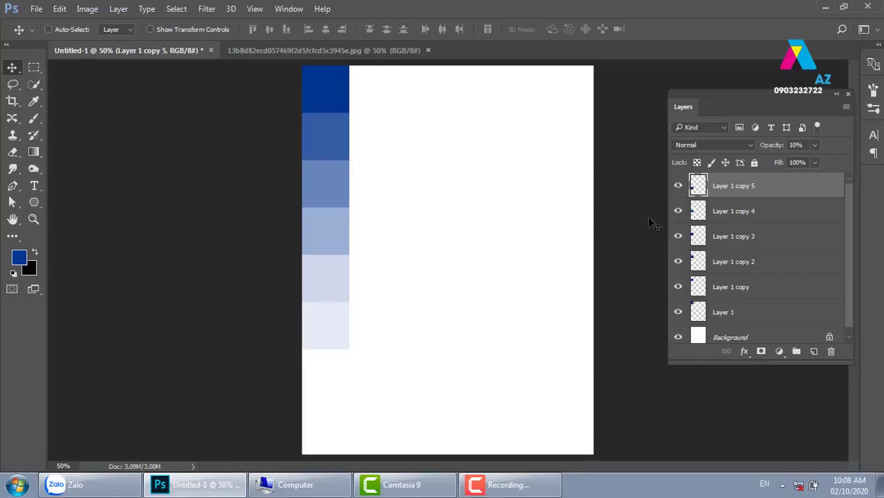
mouse_move(336, 339)
left_mouse_down()
mouse_move(336, 389)
mouse_move(341, 371)
left_mouse_up()
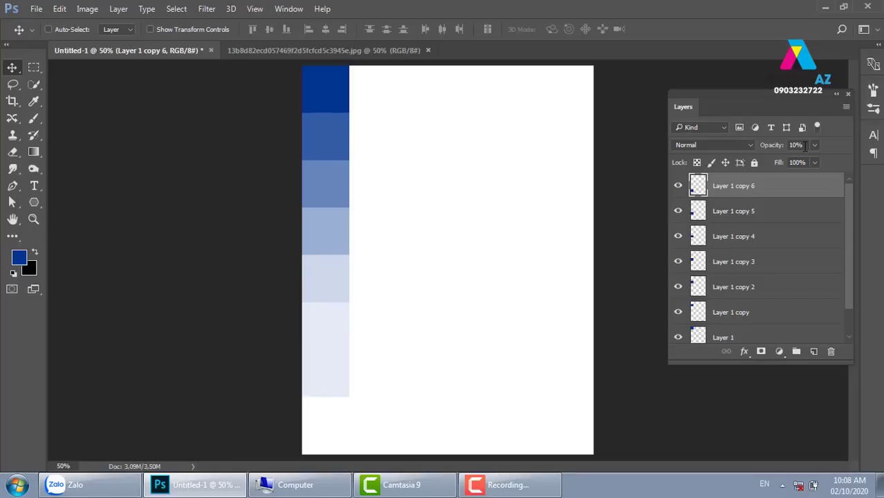
left_click(764, 148)
type("5")
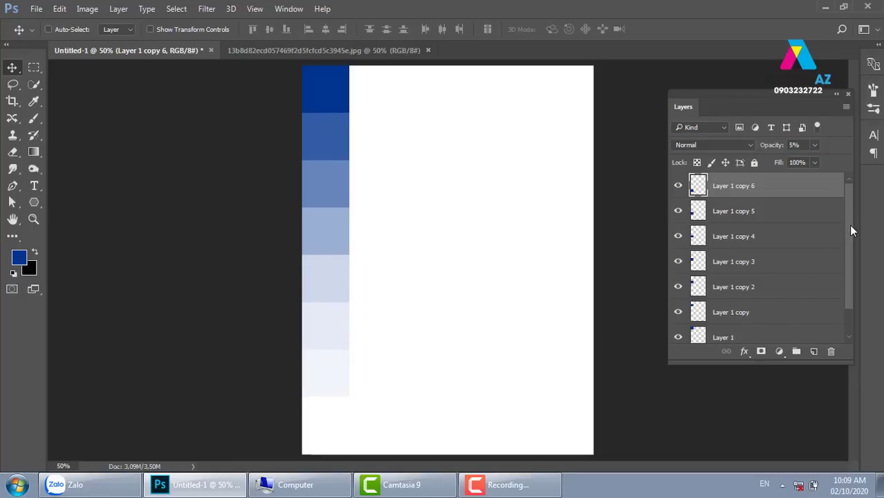
mouse_move(849, 223)
left_mouse_down()
mouse_move(848, 256)
mouse_move(852, 218)
mouse_move(794, 317)
left_mouse_up()
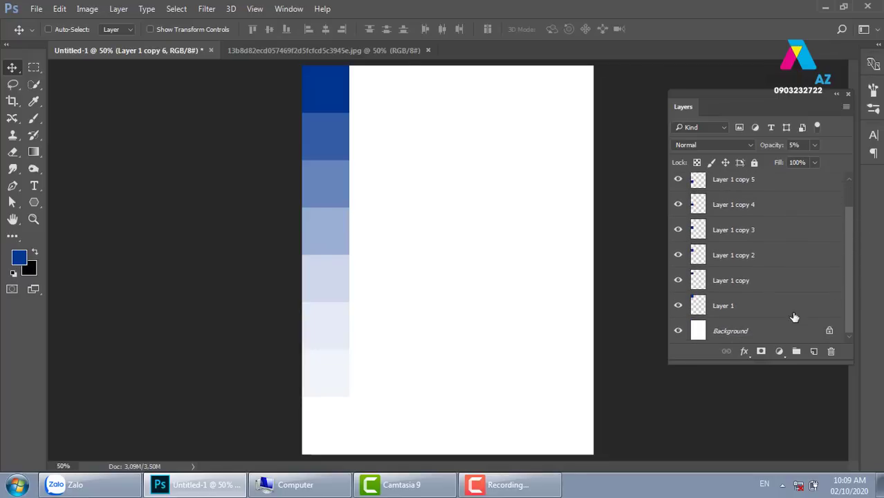
Copy the fading column across the page and place solid blue squares in top gaps.
left_click(780, 307, "shift")
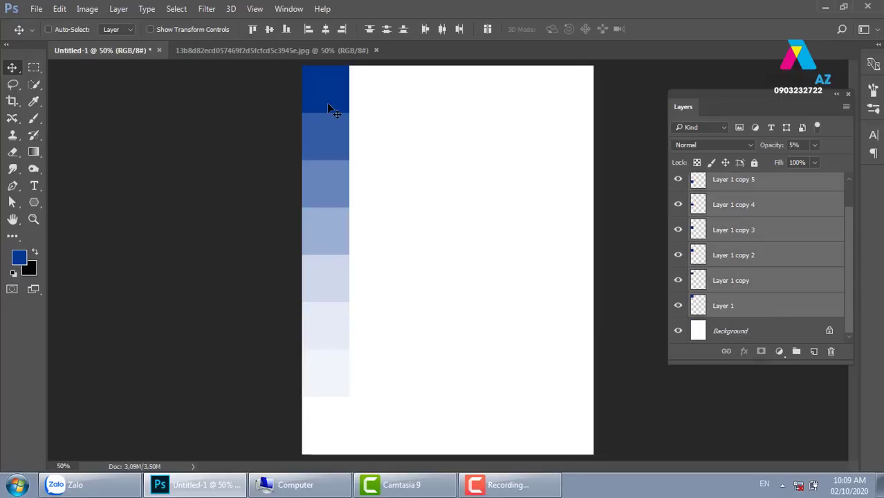
mouse_move(319, 84)
left_mouse_down()
mouse_move(396, 128)
mouse_move(385, 145)
mouse_move(371, 144)
mouse_move(460, 171)
mouse_move(433, 209)
mouse_move(432, 234)
mouse_move(428, 192)
mouse_move(412, 193)
mouse_move(507, 191)
mouse_move(474, 197)
mouse_move(463, 235)
mouse_move(529, 227)
mouse_move(520, 180)
mouse_move(507, 192)
mouse_move(562, 154)
mouse_move(550, 142)
mouse_move(623, 97)
mouse_move(599, 97)
left_mouse_up()
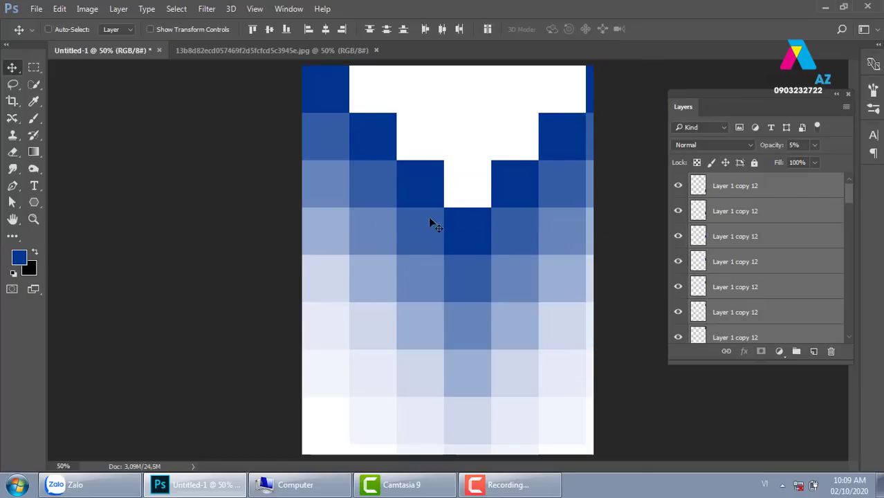
right_click(352, 89)
left_click(370, 90)
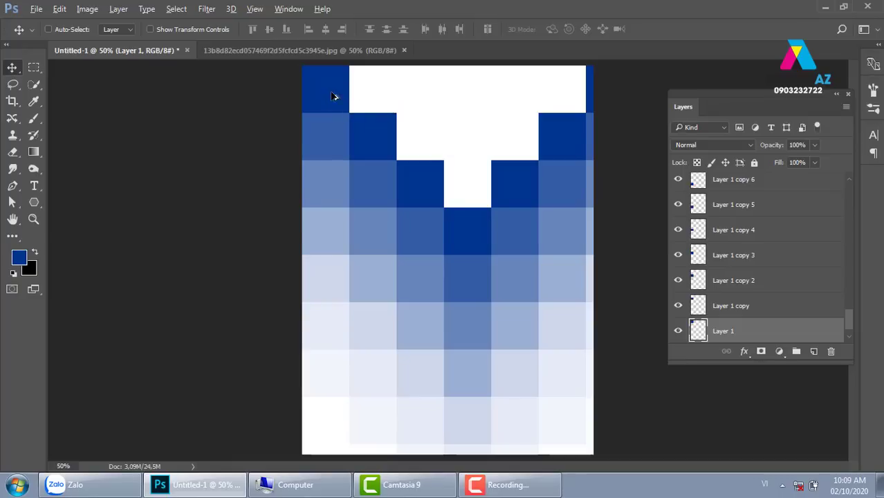
left_click_drag(333, 96, 391, 94)
mouse_move(378, 97)
left_mouse_down()
mouse_move(417, 102)
mouse_move(433, 118)
mouse_move(476, 95)
mouse_move(468, 95)
mouse_move(471, 110)
mouse_move(529, 116)
mouse_move(531, 147)
left_mouse_up()
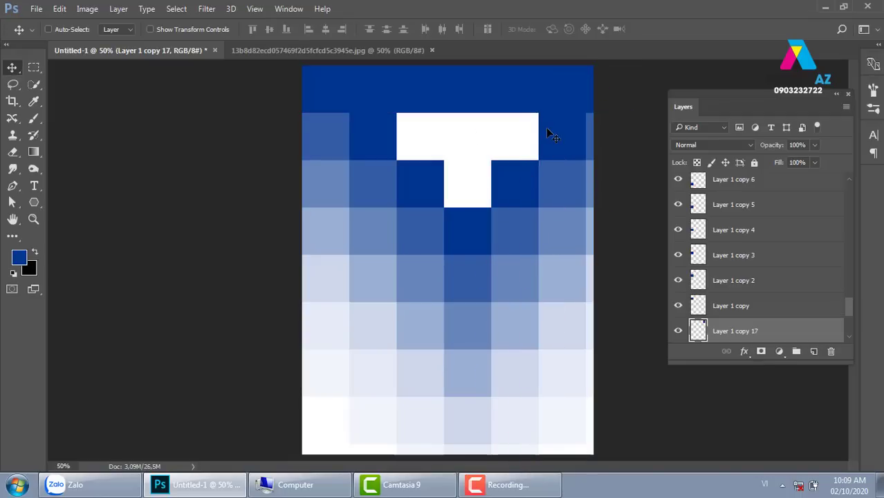
Fill the remaining top white cells with solid blue squares and realign a range of square layers.
right_click(547, 129)
left_click(573, 138)
left_click_drag(531, 140, 485, 138)
mouse_move(482, 170)
left_mouse_down()
mouse_move(417, 142)
mouse_move(504, 182)
mouse_move(474, 178)
mouse_move(478, 191)
left_mouse_up()
right_click(475, 136)
left_click(477, 141)
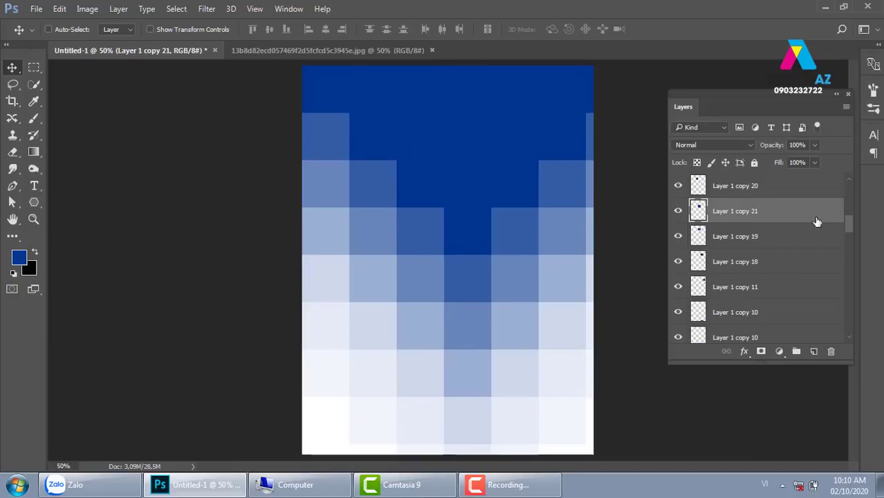
mouse_move(851, 225)
left_mouse_down()
mouse_move(853, 190)
mouse_move(858, 328)
left_mouse_up()
left_click(793, 185)
left_click(791, 306, "shift")
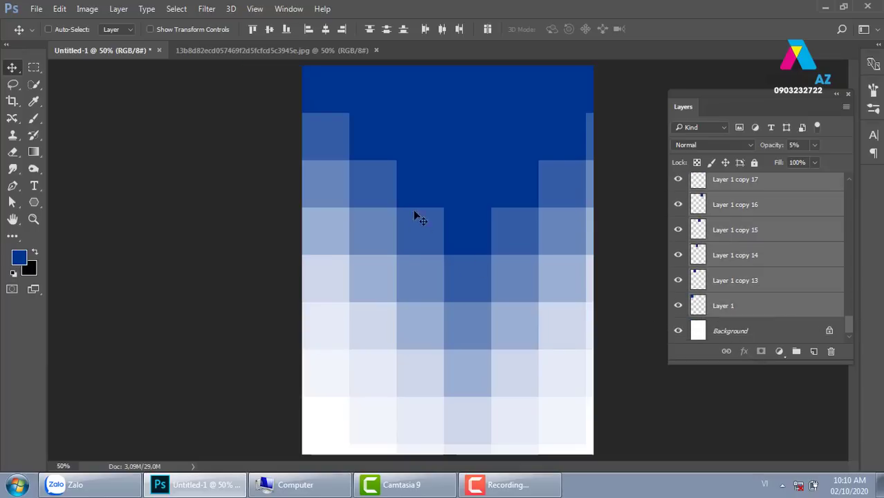
left_click_drag(413, 210, 444, 233)
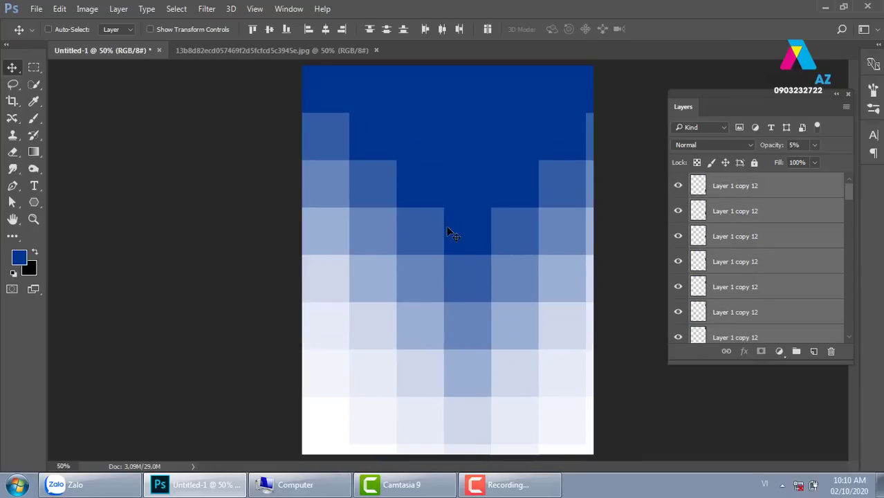
Scale the selected square layers to about 88% and nudge a pale square into alignment.
key("ctrl+minus")
key("ctrl+minus")
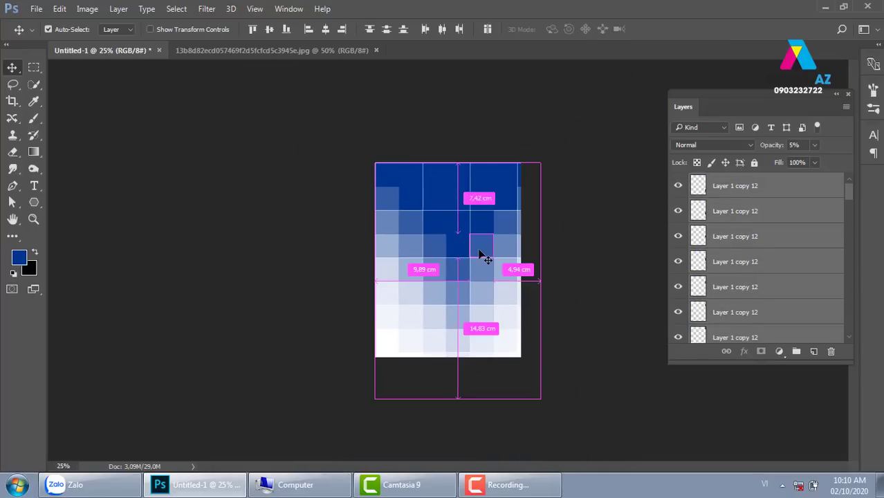
key("ctrl+t")
left_click_drag(541, 399, 521, 372)
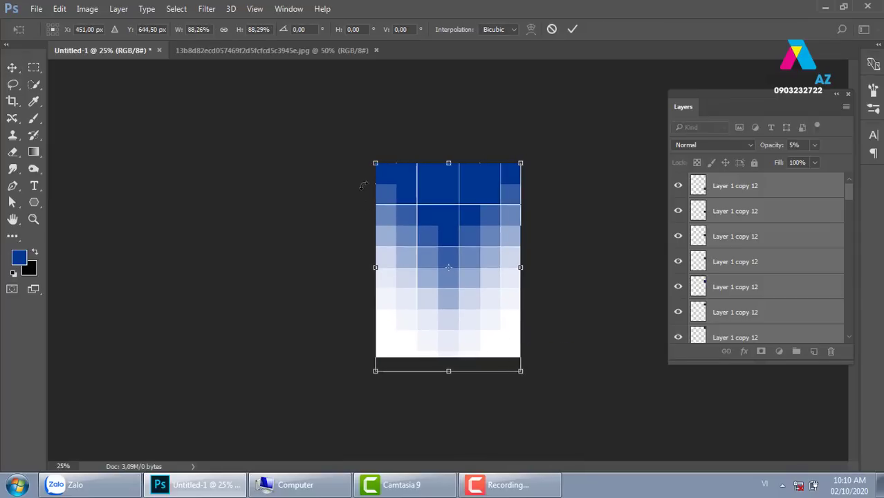
left_click_drag(520, 372, 527, 371)
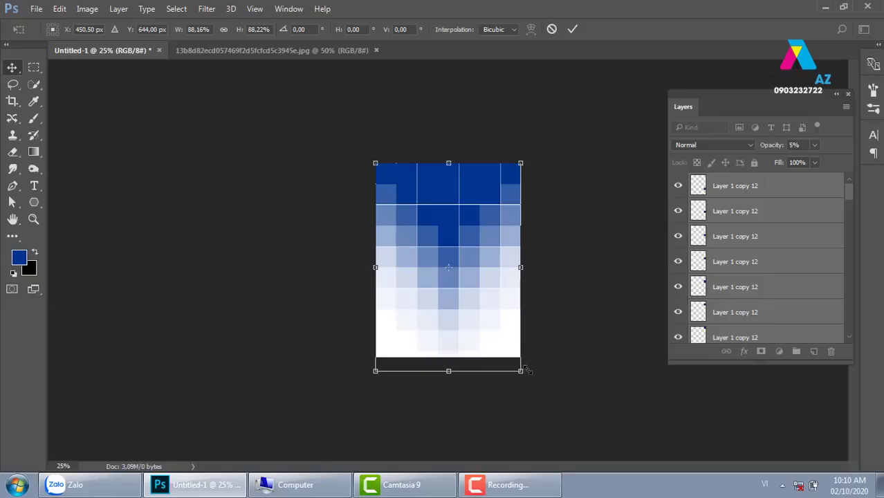
key("Return")
key("ctrl")
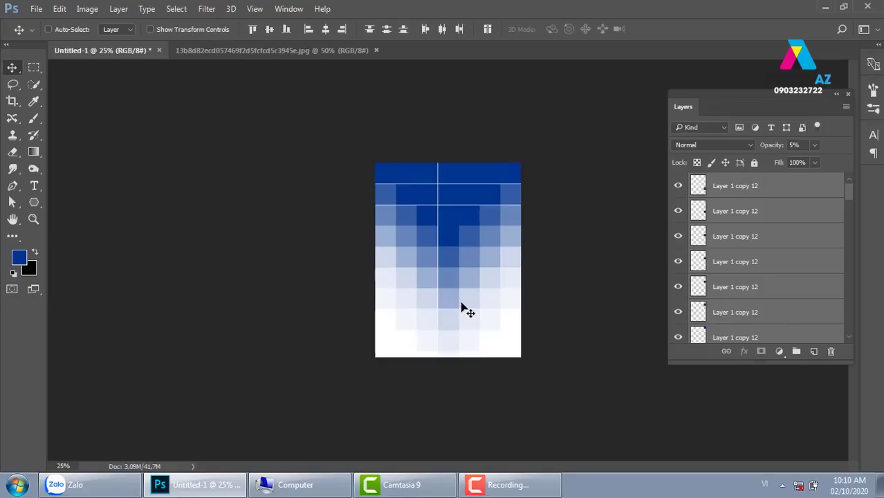
left_click_drag(465, 309, 497, 295)
Check the square edges at 100% zoom, then group the square layers into Group 1.
key("ctrl+plus")
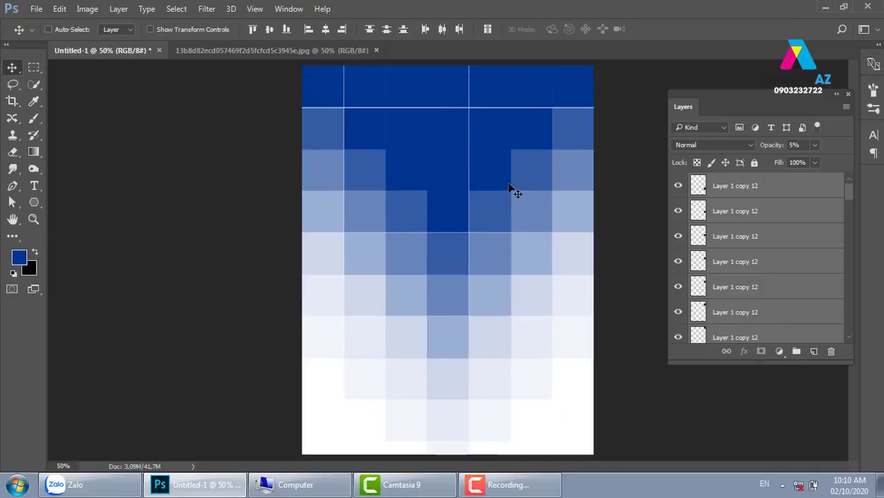
key("ctrl+plus")
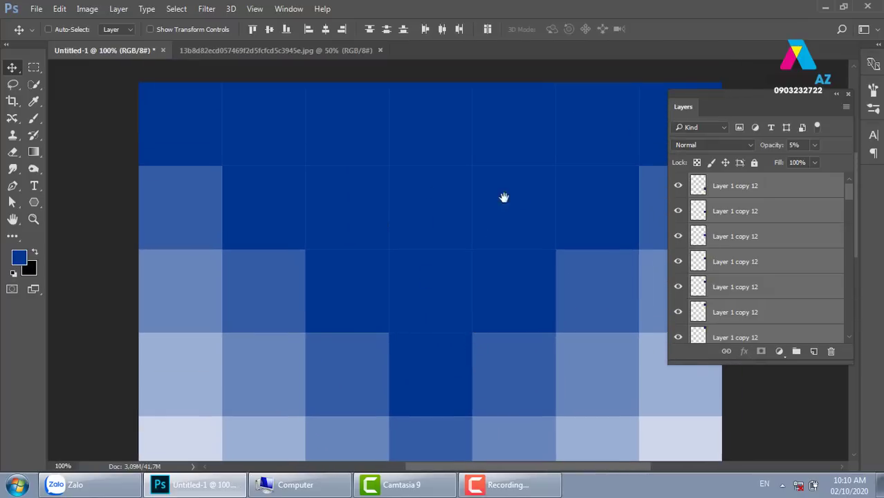
mouse_move(484, 267)
left_mouse_down()
mouse_move(326, 284)
mouse_move(412, 397)
mouse_move(458, 295)
left_mouse_up()
key("ctrl+minus")
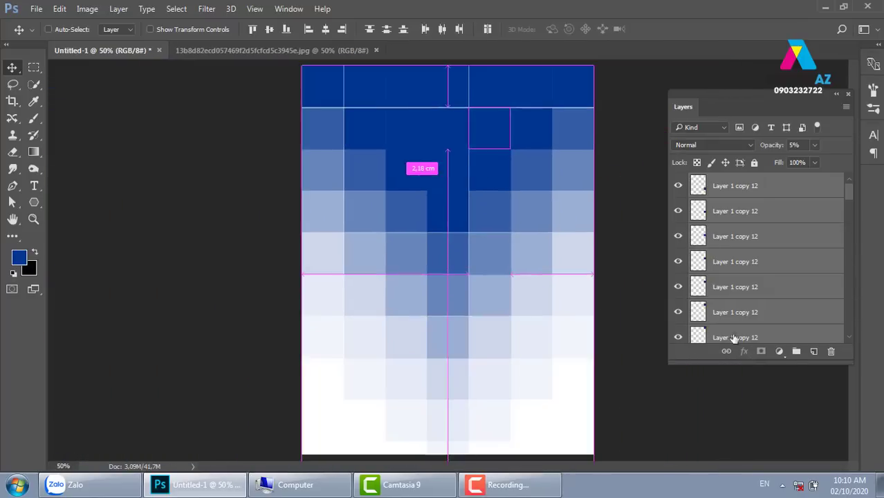
mouse_move(852, 195)
left_mouse_down()
mouse_move(849, 340)
mouse_move(853, 175)
left_mouse_up()
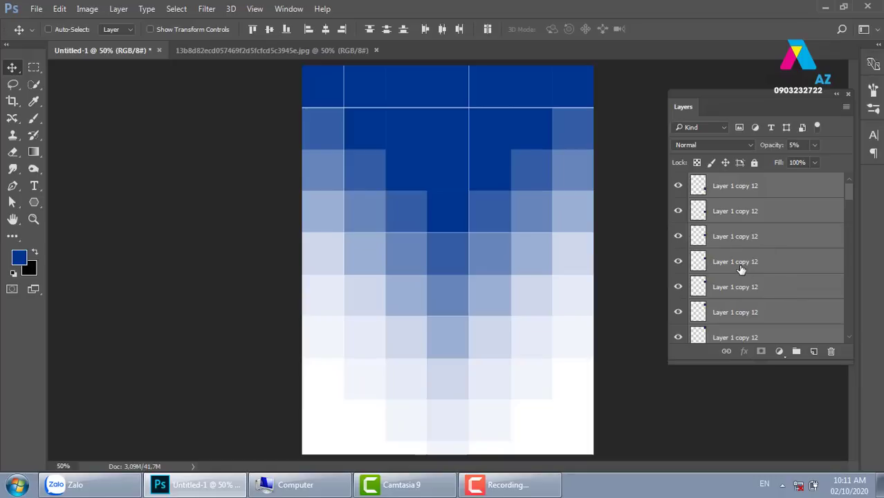
key("ctrl+g")
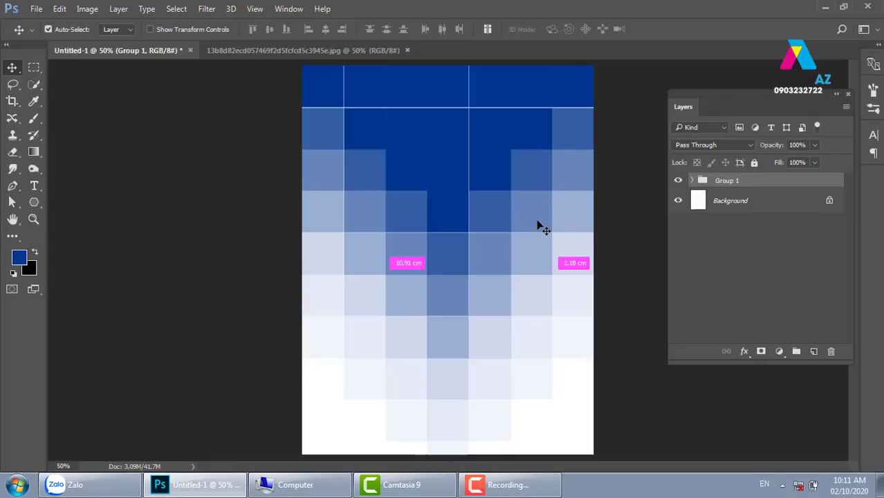
Rotate Group 1 about 29°, shrink it to roughly 91%, and move it up and right.
key("ctrl+minus")
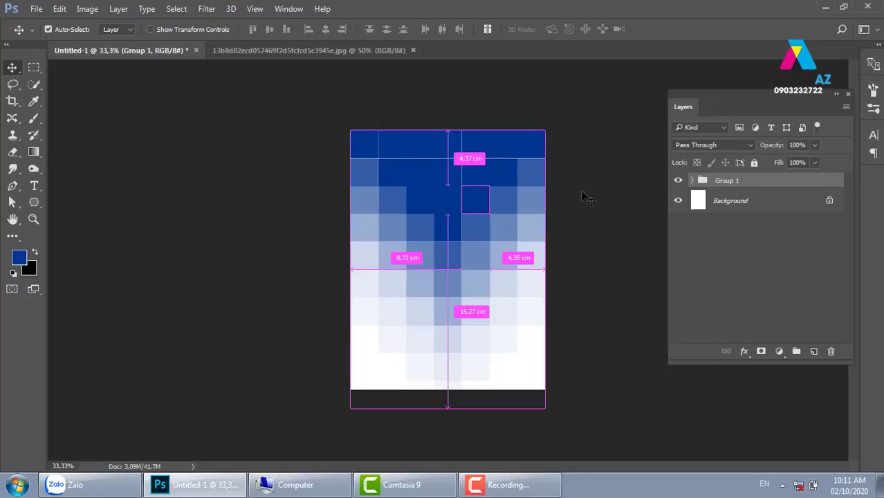
key("ctrl+t")
left_click_drag(564, 111, 599, 168)
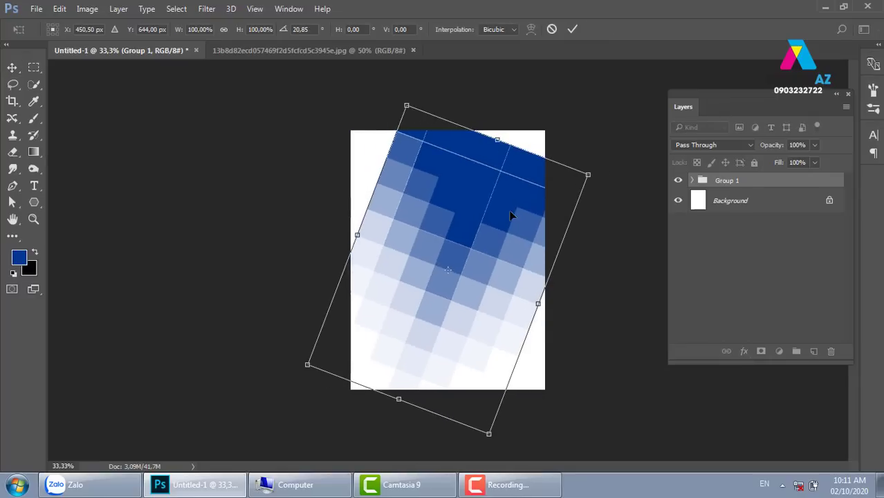
left_click_drag(517, 211, 516, 158)
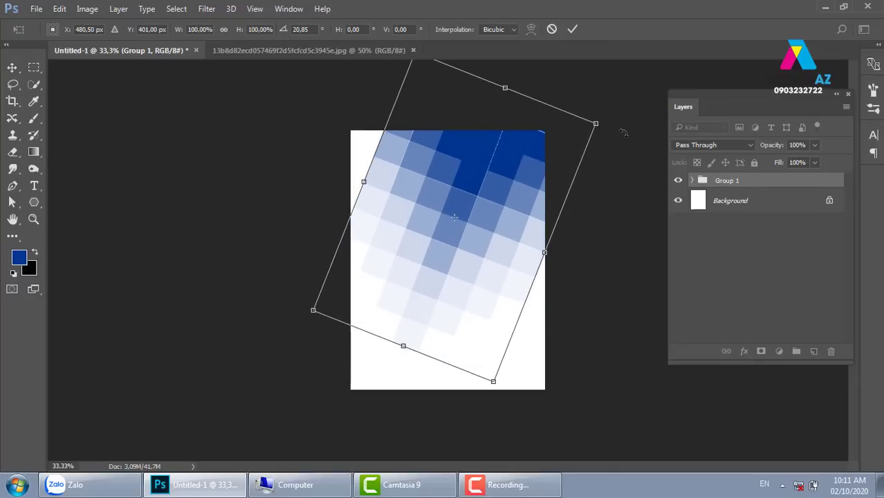
left_click_drag(622, 138, 624, 148)
left_click_drag(506, 172, 497, 185)
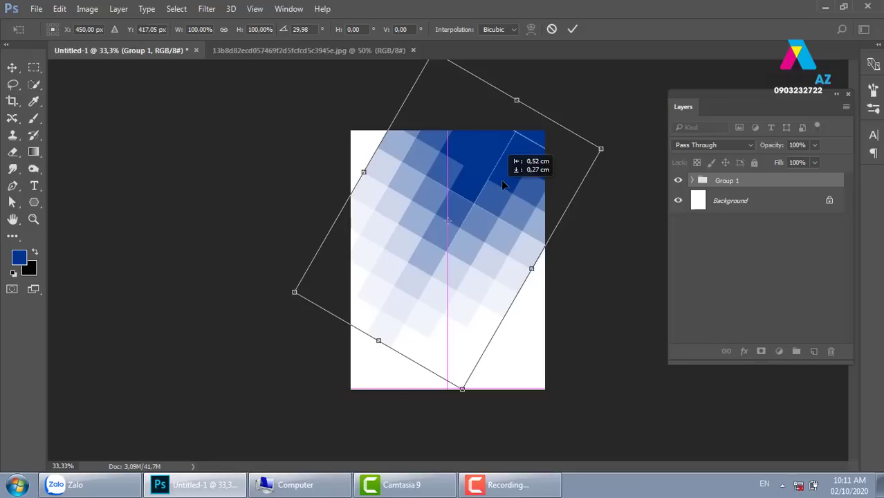
left_click_drag(503, 183, 503, 184)
left_click_drag(602, 148, 587, 156)
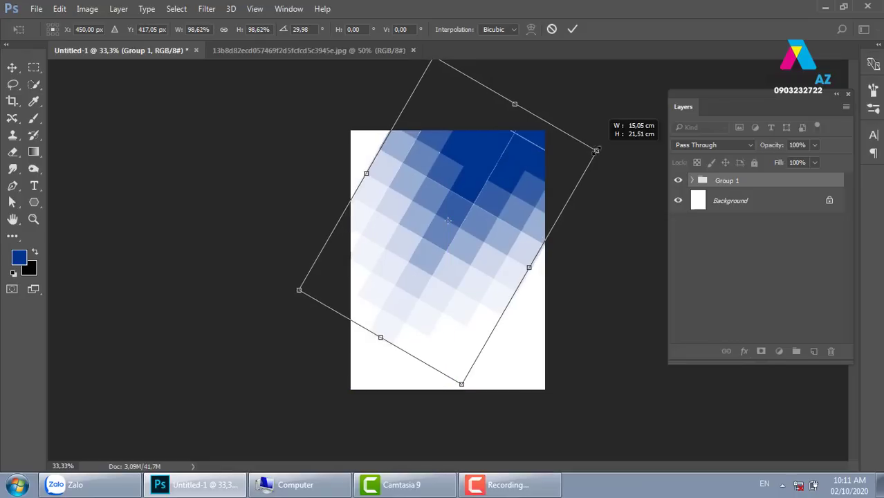
mouse_move(493, 173)
left_mouse_down()
mouse_move(502, 170)
mouse_move(482, 144)
left_mouse_up()
key("Return")
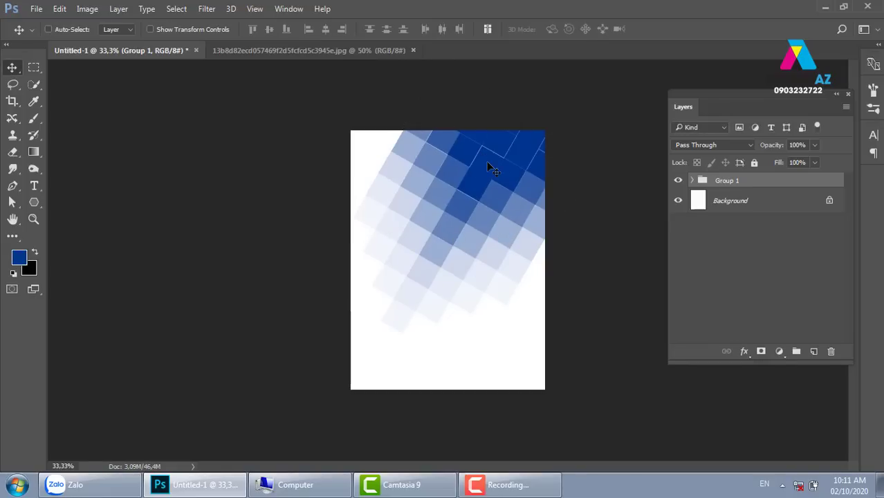
key("ctrl+z")
Copy the whole fern photo into Untitled-1 as Layer 2, moved up and left.
left_click(348, 53)
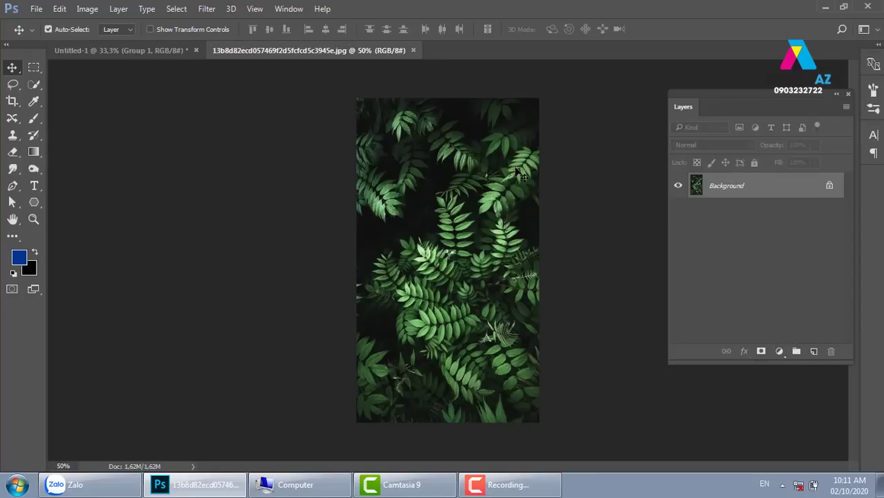
key("ctrl+a")
left_click_drag(519, 174, 450, 188)
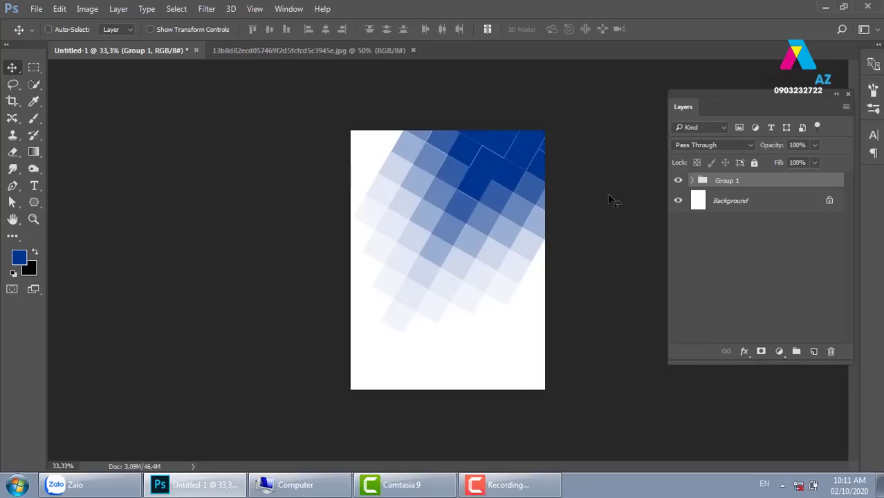
key("ctrl+v")
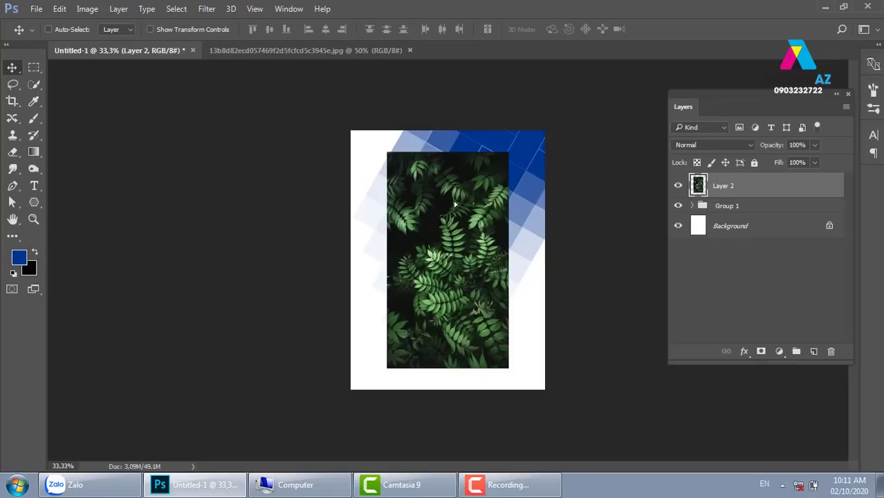
left_click_drag(454, 204, 445, 182)
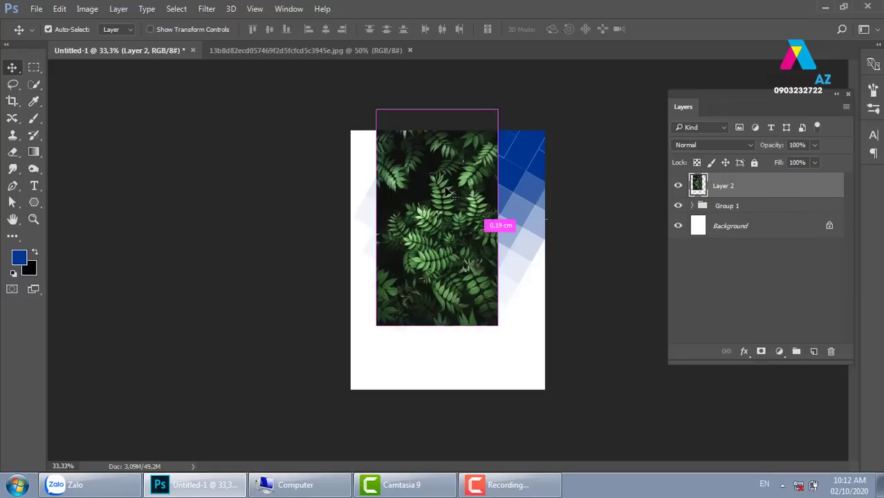
Clip the fern photo to Group 1, rotate it about 33° and enlarge it to about 160%.
key("ctrl+alt+g")
left_click_drag(474, 179, 556, 175)
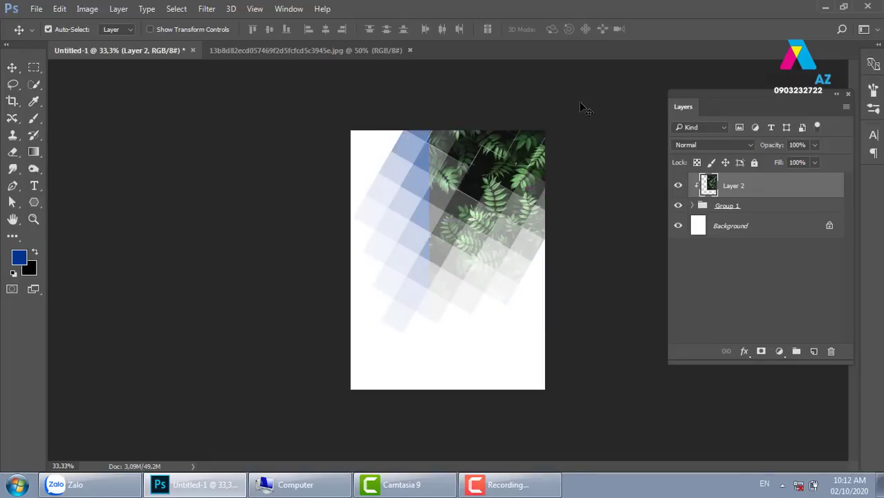
key("ctrl+t")
left_click_drag(592, 113, 616, 174)
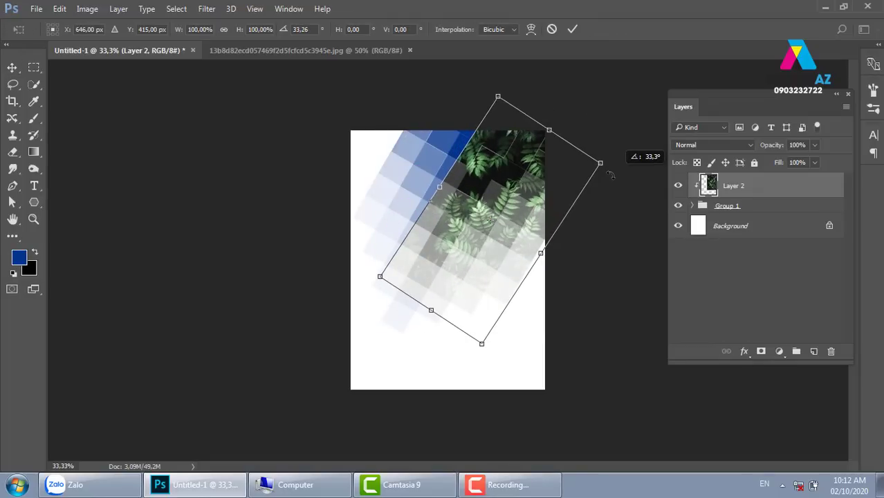
left_click_drag(499, 98, 500, 70)
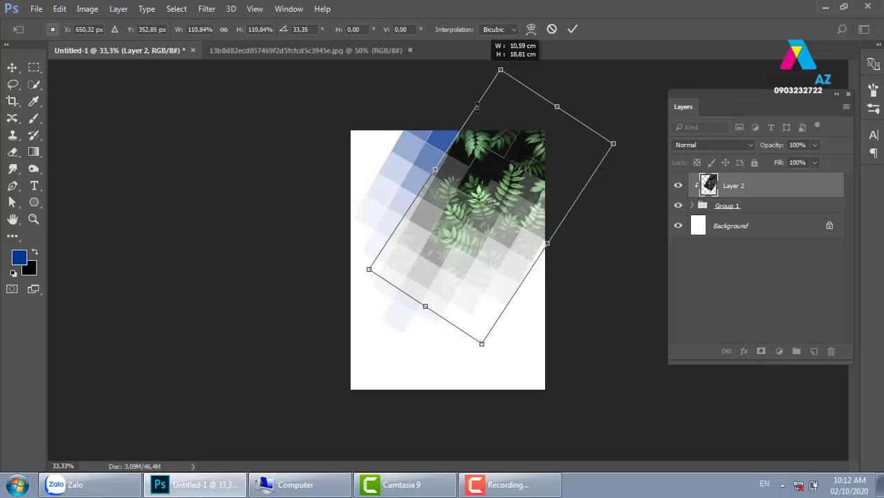
left_click_drag(369, 270, 261, 331)
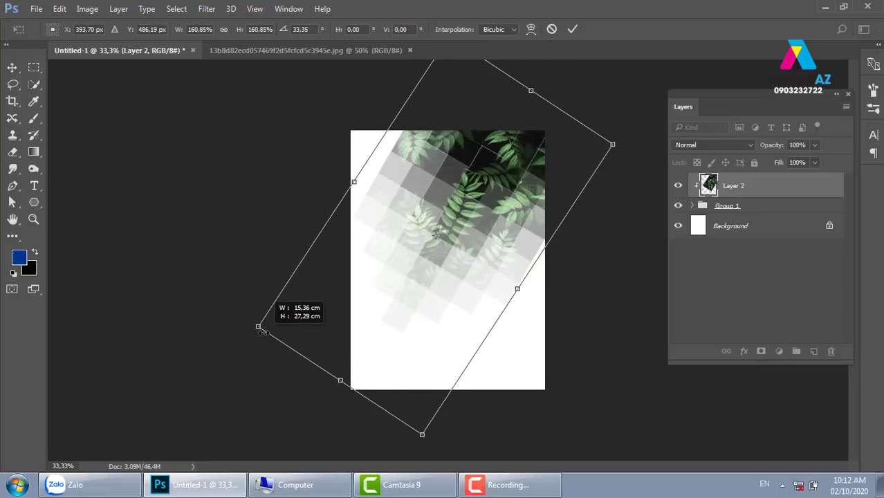
left_click_drag(263, 333, 266, 331)
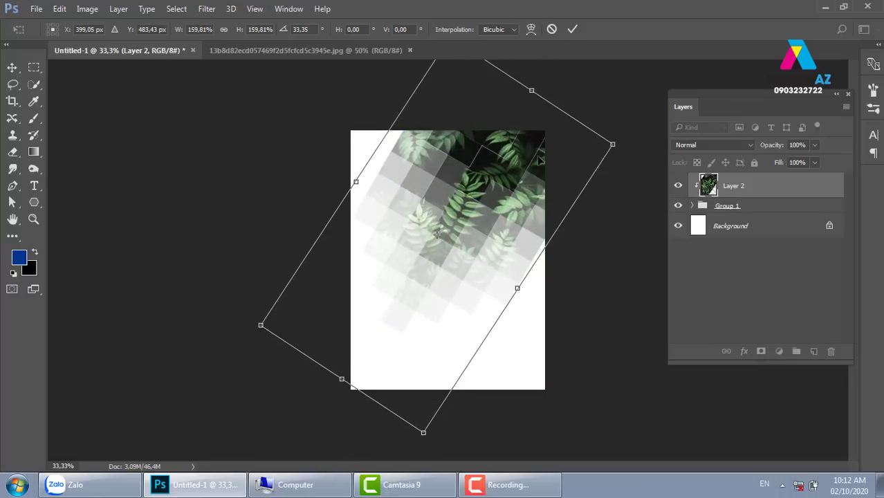
key("Return")
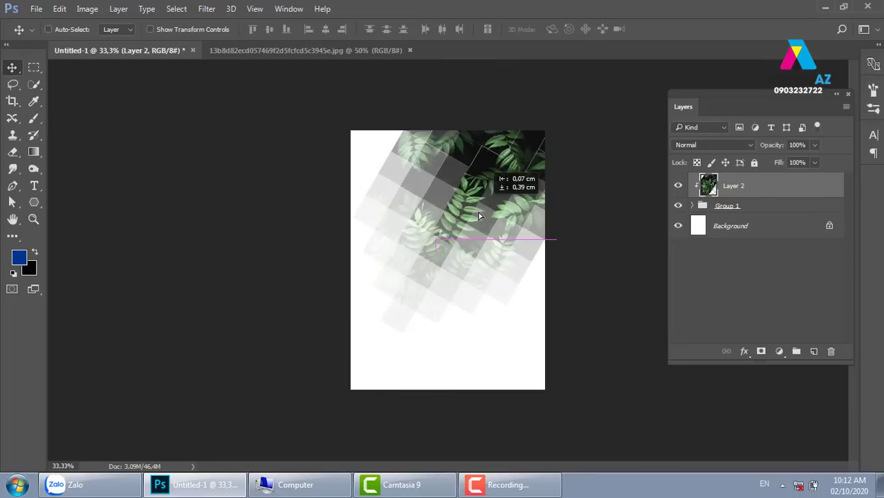
Move the leaf photo down-left over the squares and enlarge it to about 102.5%.
mouse_move(515, 156)
left_mouse_down()
mouse_move(481, 203)
mouse_move(499, 187)
mouse_move(438, 323)
left_mouse_up()
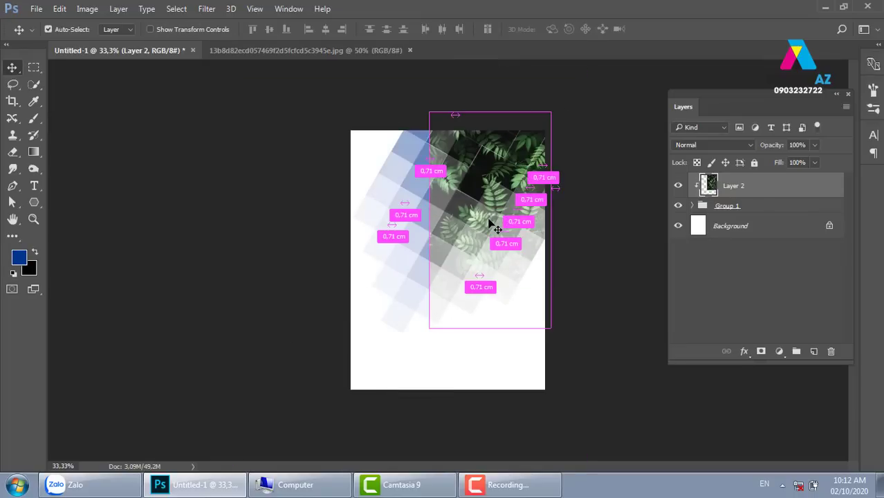
key("ctrl+t")
left_click_drag(424, 331, 422, 336)
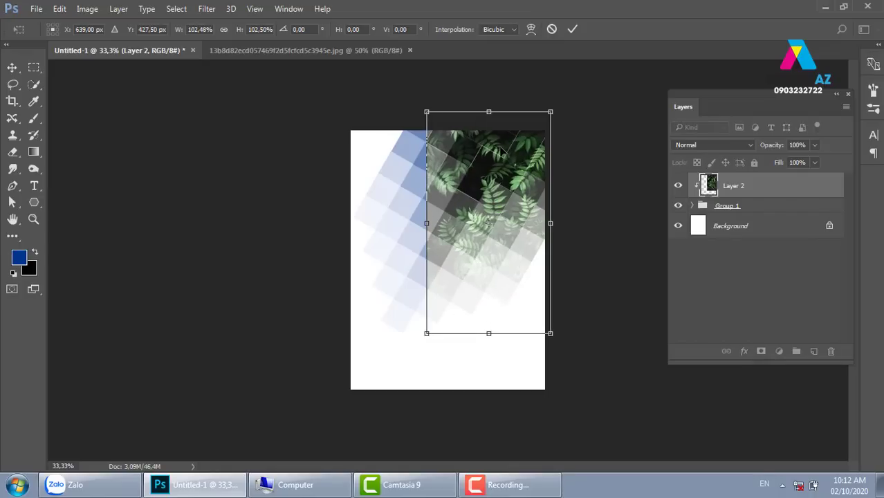
key("Return")
left_click_drag(422, 153, 376, 162)
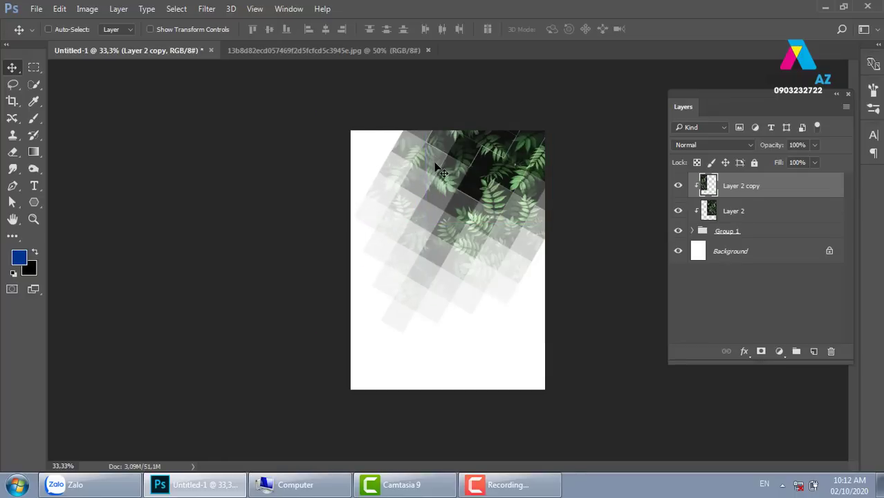
Flip the Layer 2 copy of the leaf photo horizontally.
key("ctrl+plus")
key("ctrl+plus")
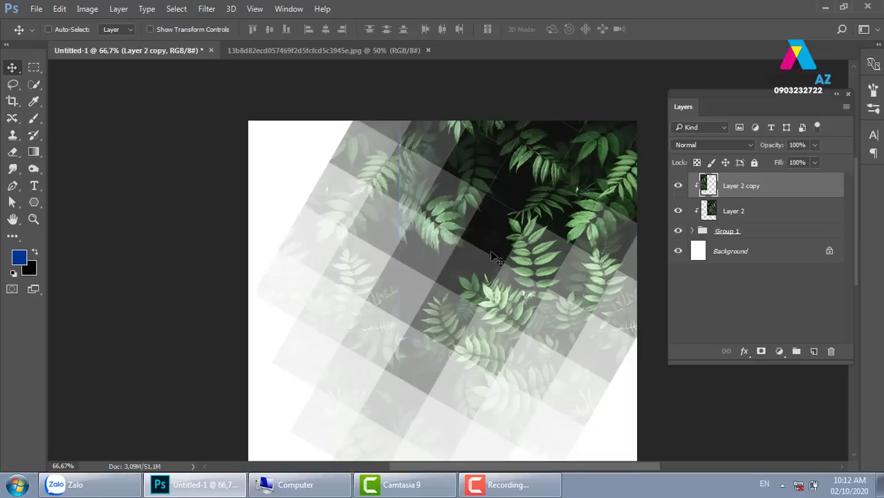
key("ctrl+t")
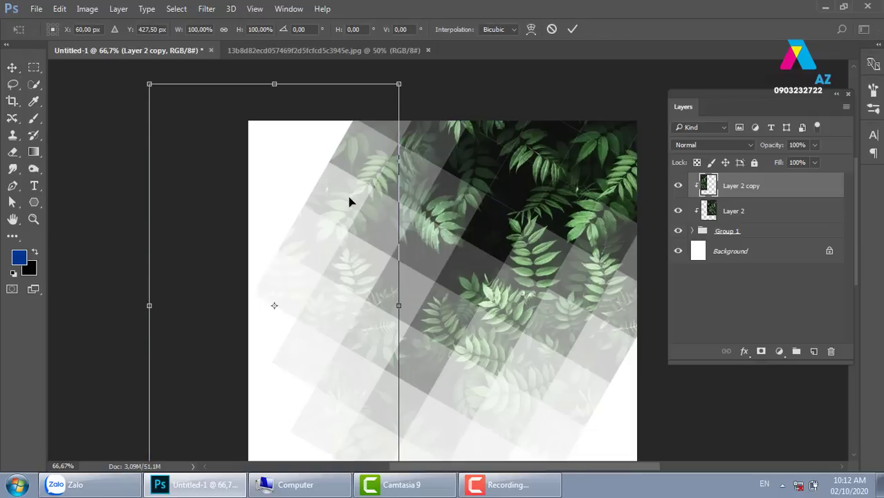
right_click(346, 199)
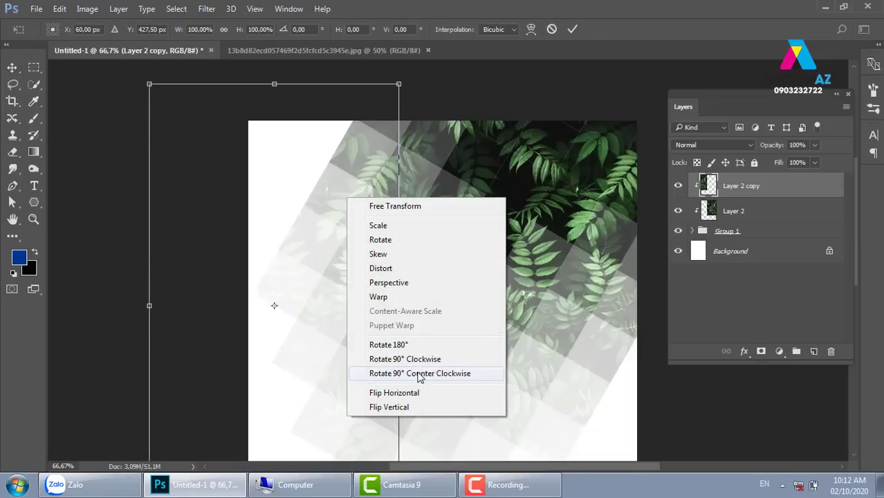
left_click(417, 398)
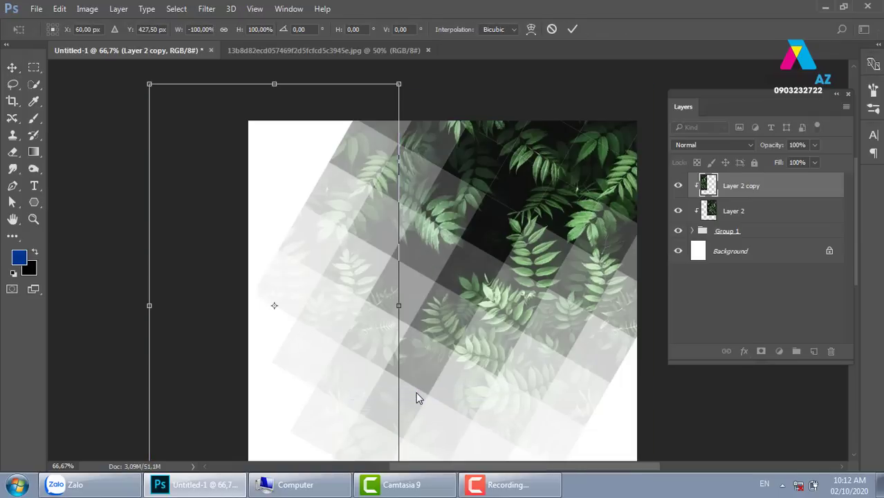
key("Return")
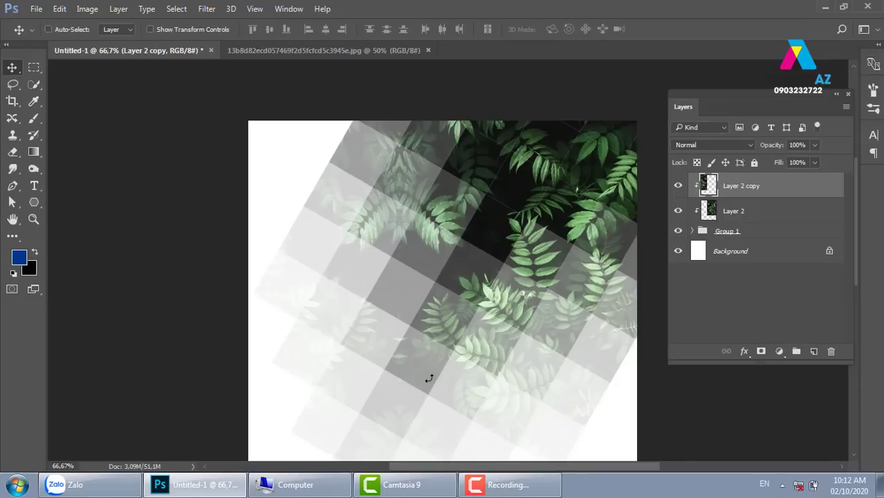
Merge Layer 2 with its mirrored copy, try and revert a colour invert, then bring up Open.
left_click(782, 208, "shift")
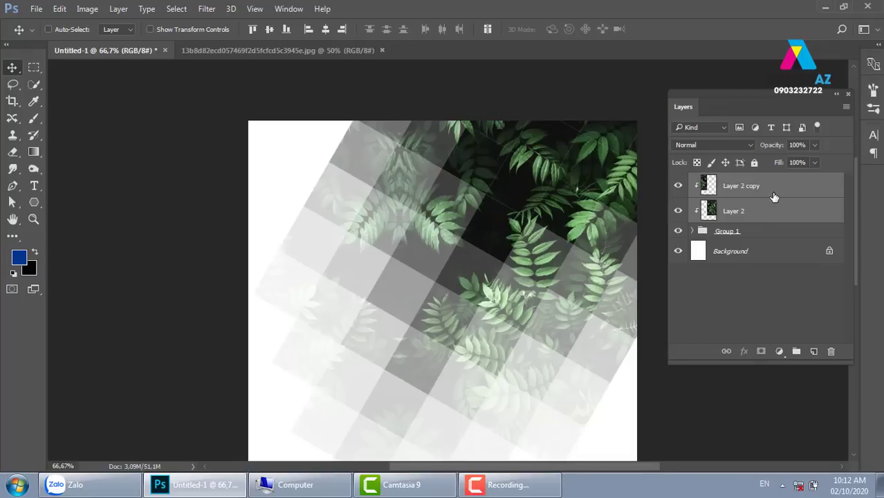
key("ctrl+e")
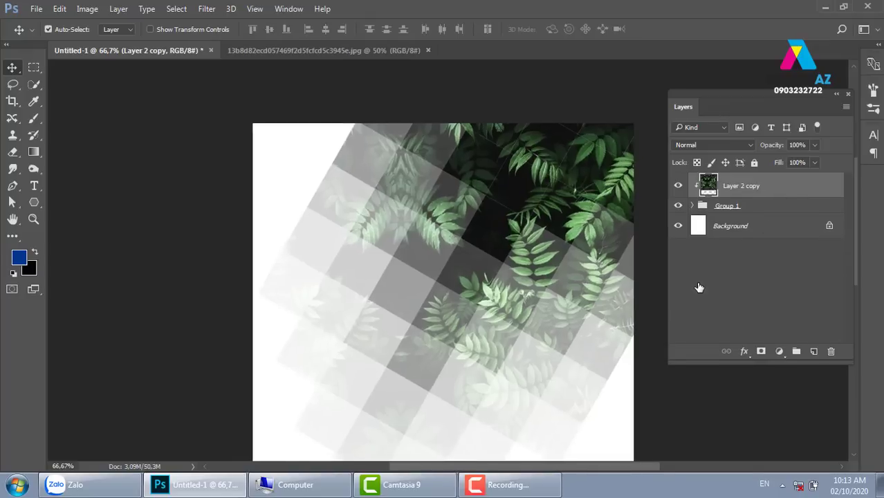
key("ctrl+minus")
key("ctrl+minus")
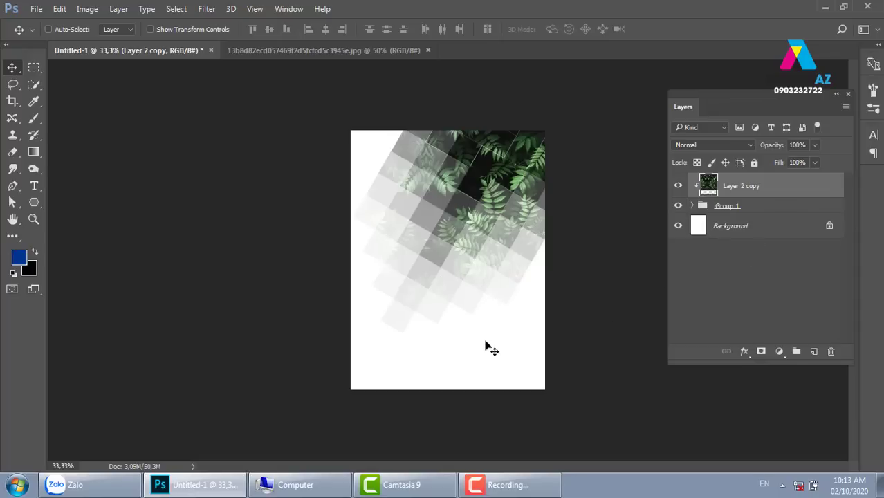
key("ctrl+i")
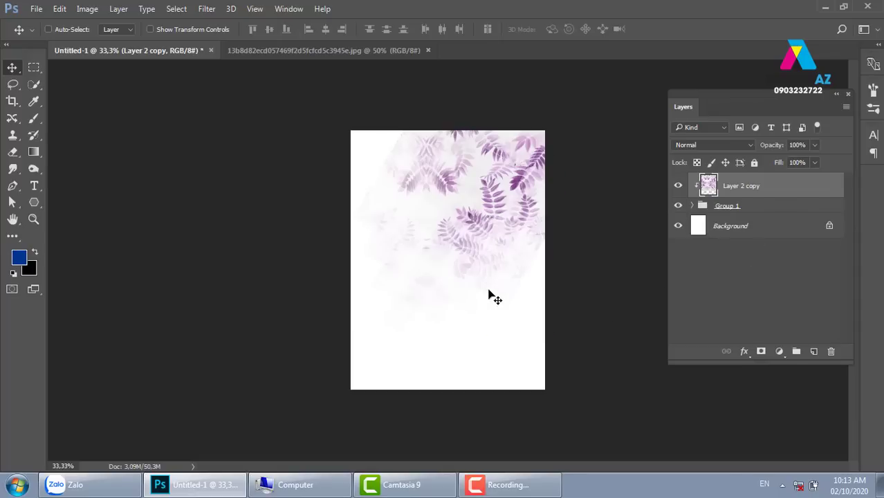
key("ctrl+i")
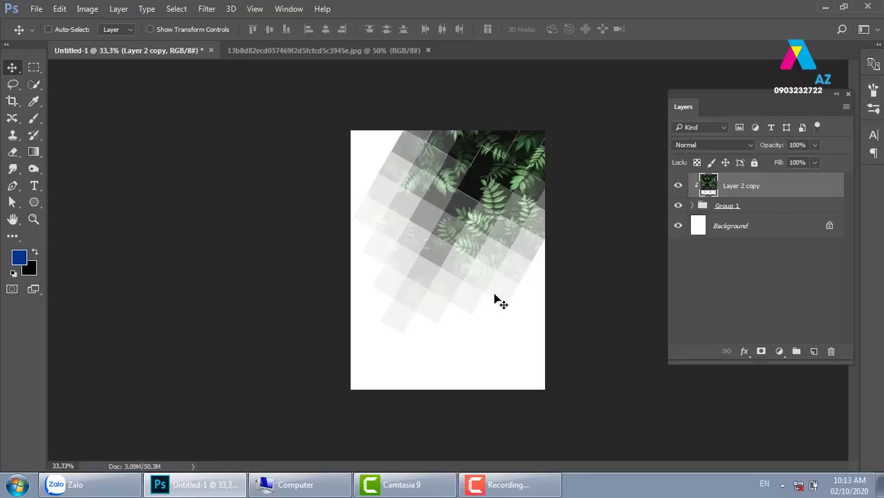
key("ctrl")
key("ctrl+o")
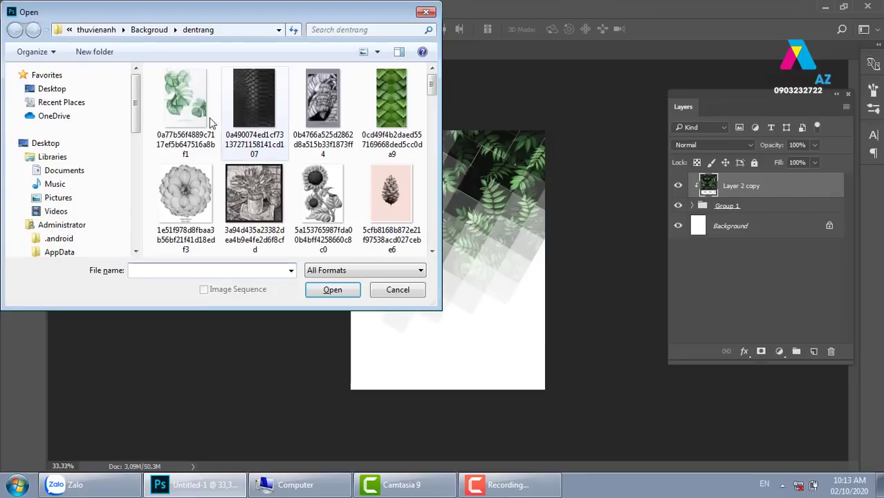
Open the sign background image from the Texture Color folder, then close it again.
left_click(149, 29)
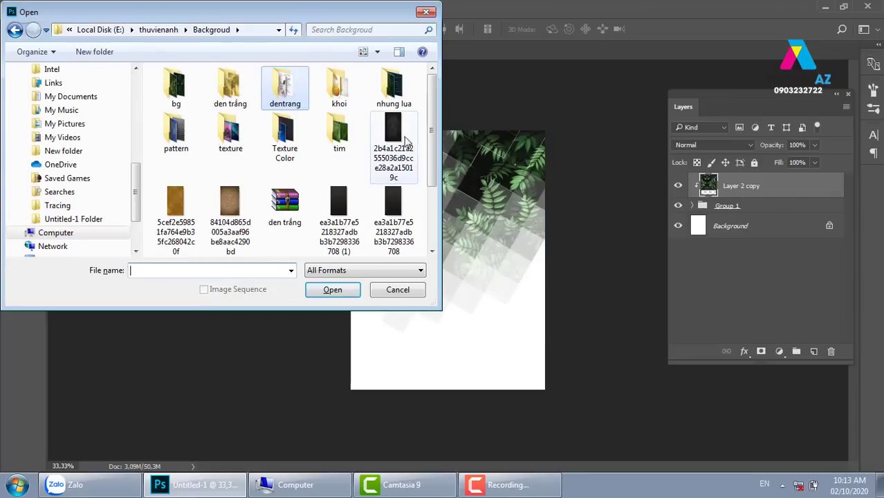
double_click(284, 141)
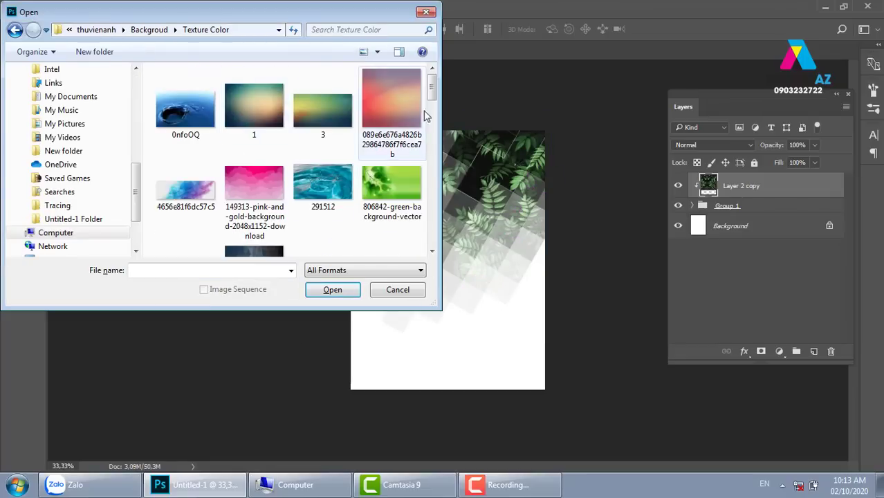
left_click_drag(433, 87, 423, 192)
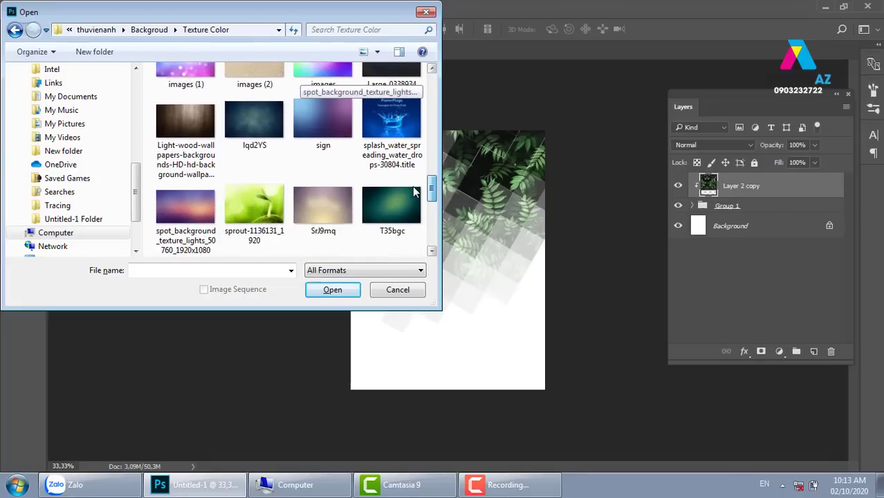
left_click(322, 119)
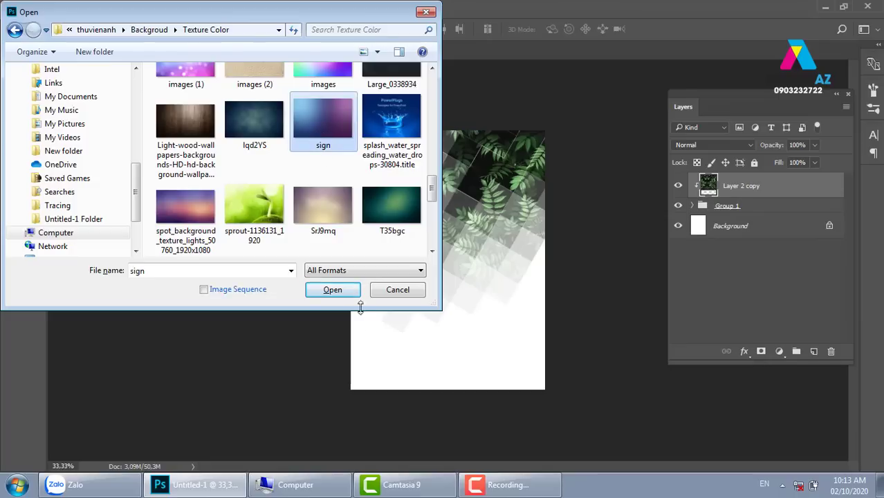
left_click(333, 289)
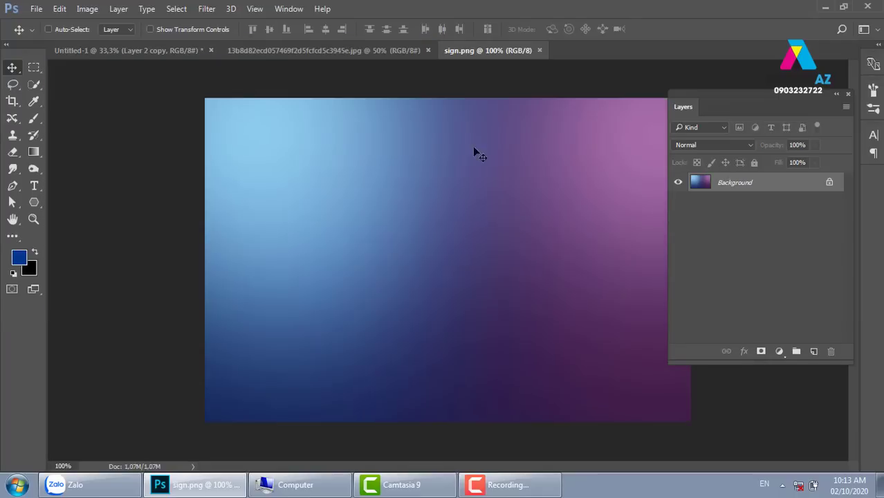
left_click(539, 51)
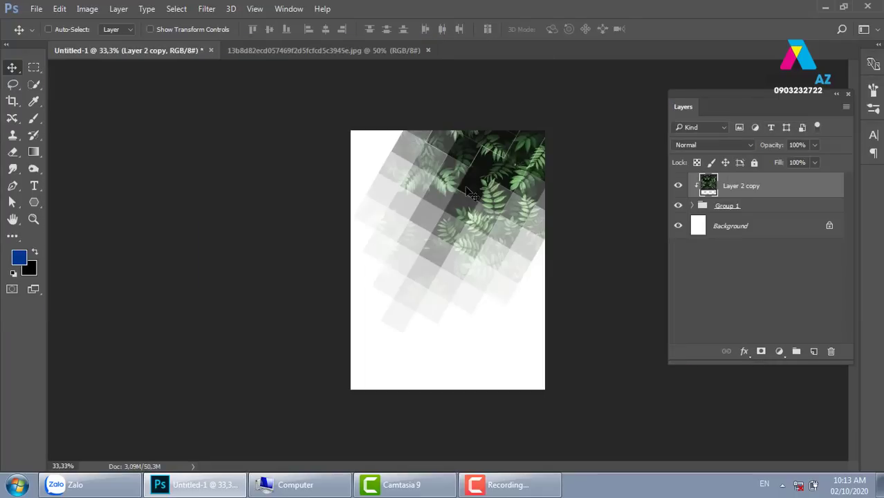
Open T35bgc.jpg, select all of it, close it and select the poster's Background layer.
key("ctrl+o")
left_click_drag(432, 88, 424, 201)
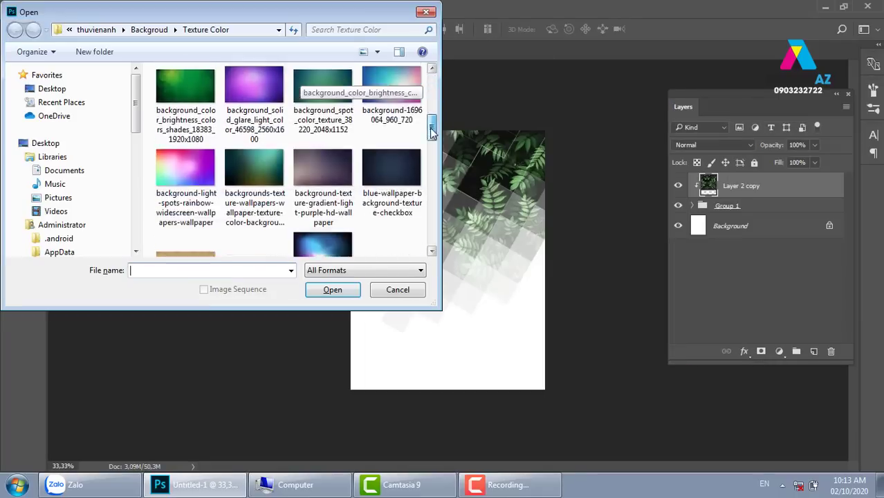
left_click(398, 156)
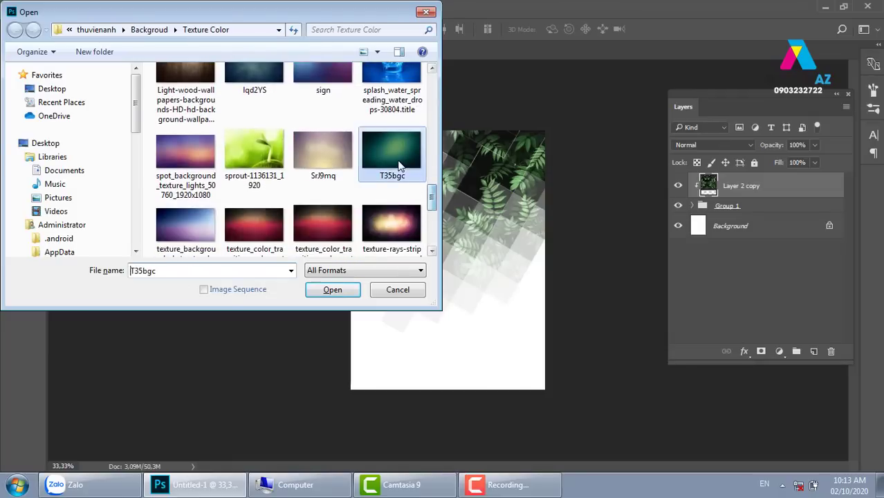
left_click(333, 290)
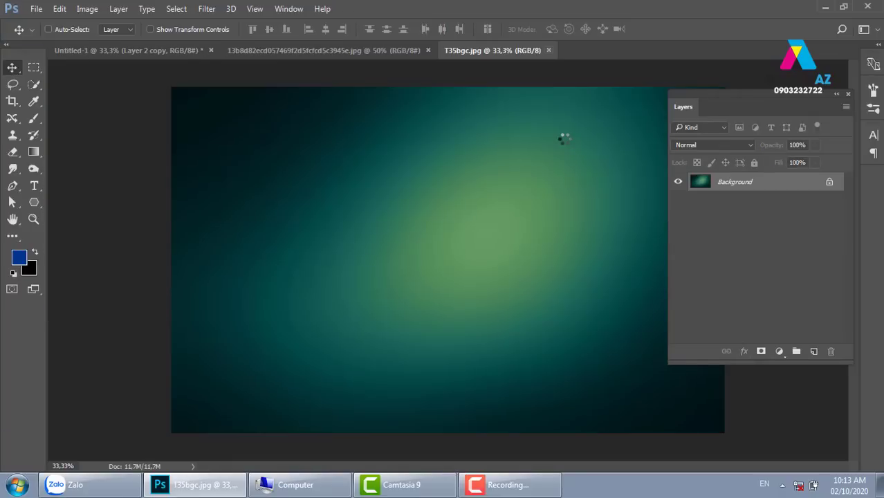
key("ctrl+a")
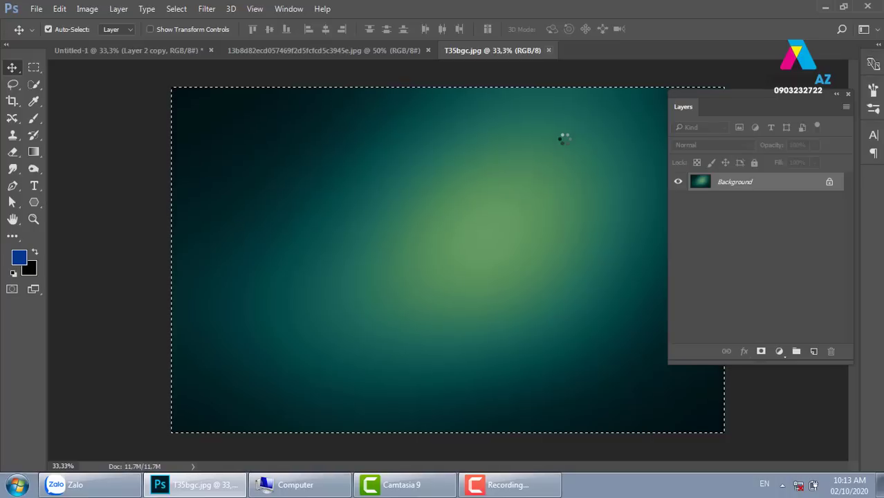
key("ctrl+w")
left_click(726, 229)
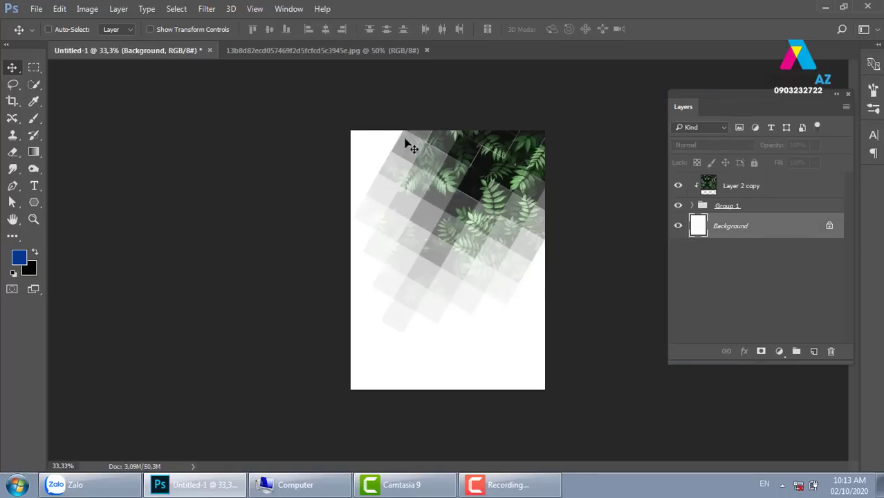
Rotate the pasted teal texture −90° and scale it to about 57% to cover the poster.
mouse_move(466, 225)
left_mouse_down()
mouse_move(459, 221)
mouse_move(483, 236)
left_mouse_up()
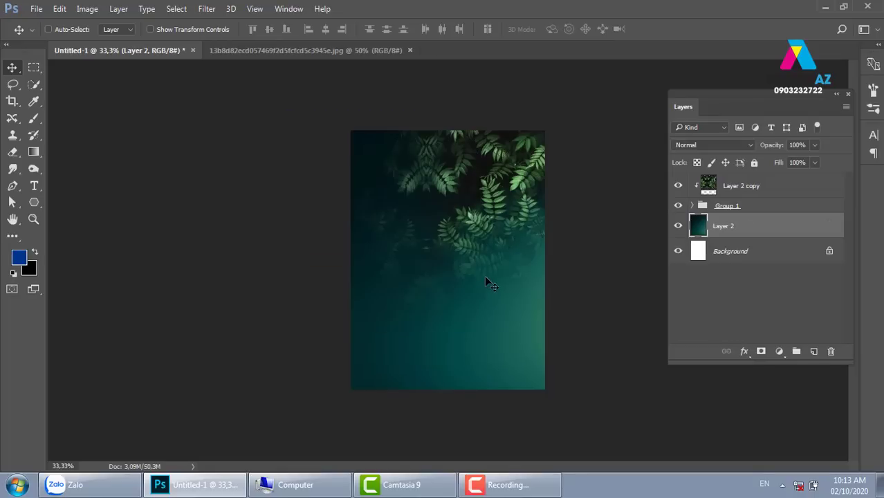
key("ctrl+t")
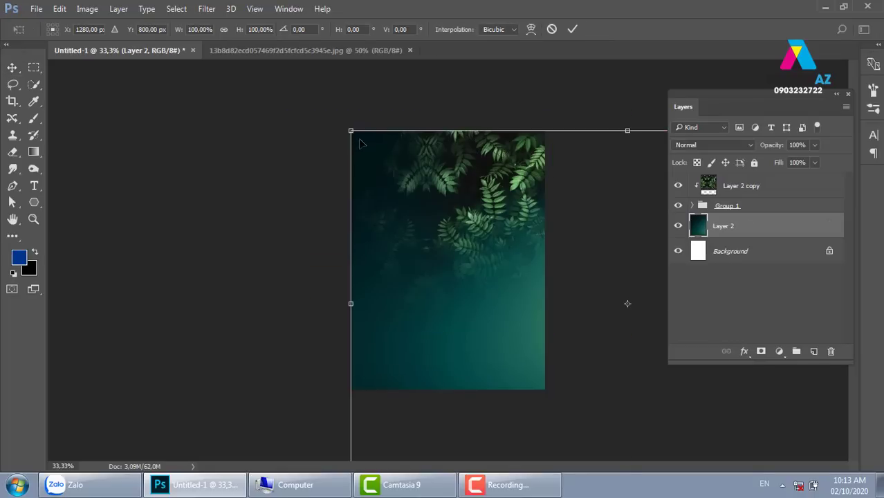
mouse_move(351, 131)
left_mouse_down()
mouse_move(500, 244)
mouse_move(335, 226)
left_mouse_up()
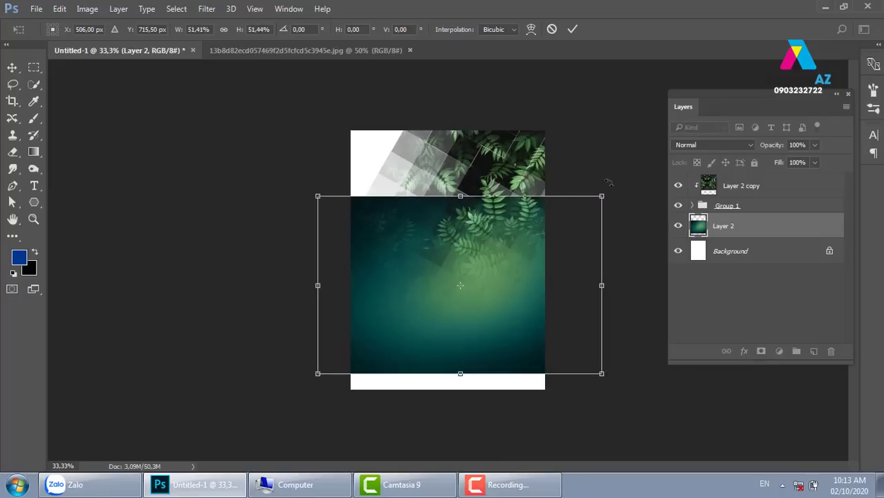
left_click_drag(607, 182, 385, 151)
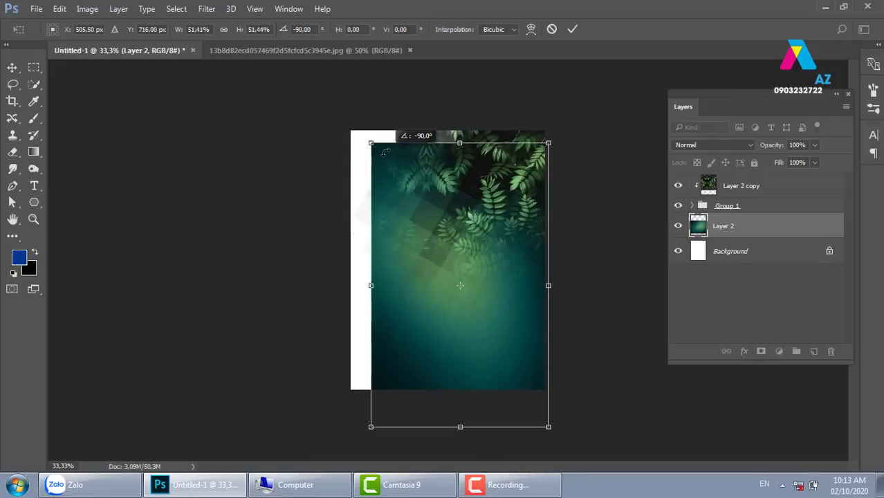
left_click_drag(505, 361, 481, 328)
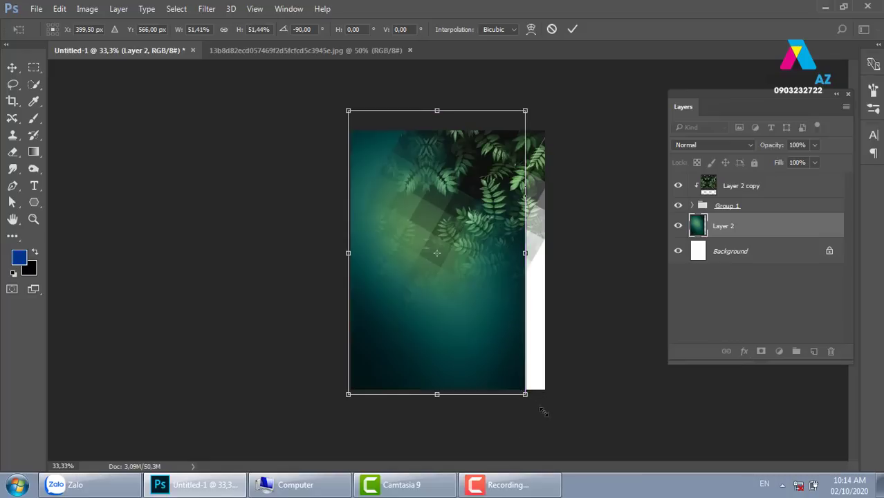
left_click_drag(544, 413, 536, 425)
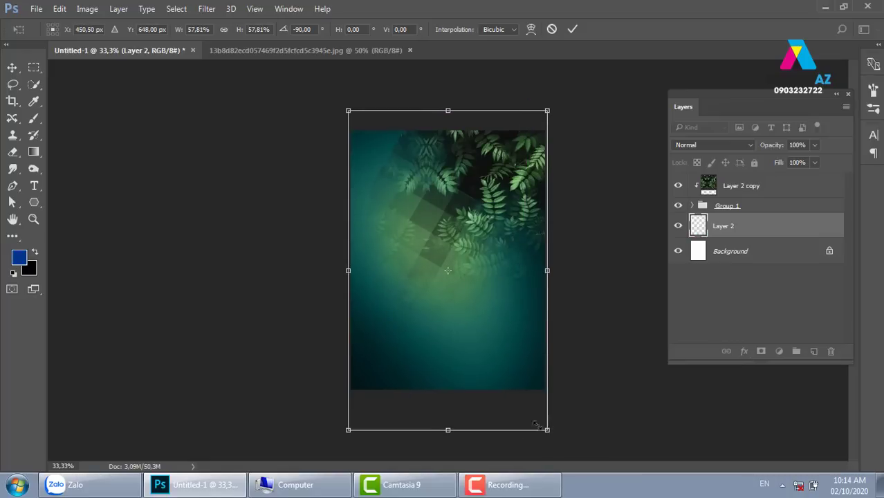
left_click_drag(348, 430, 350, 427)
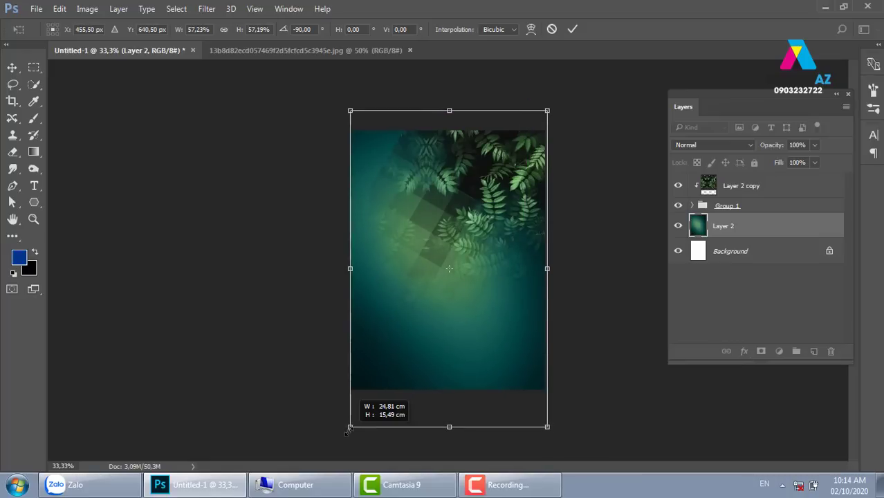
key("ctrl+plus")
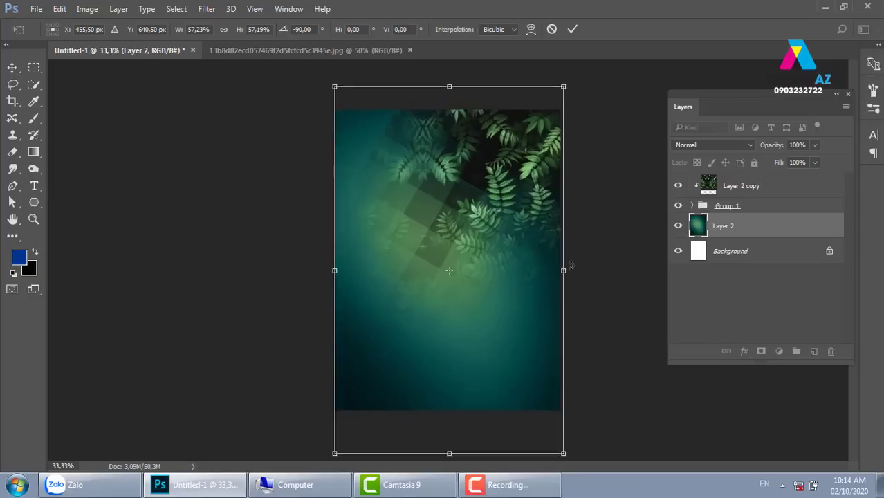
key("ctrl+plus")
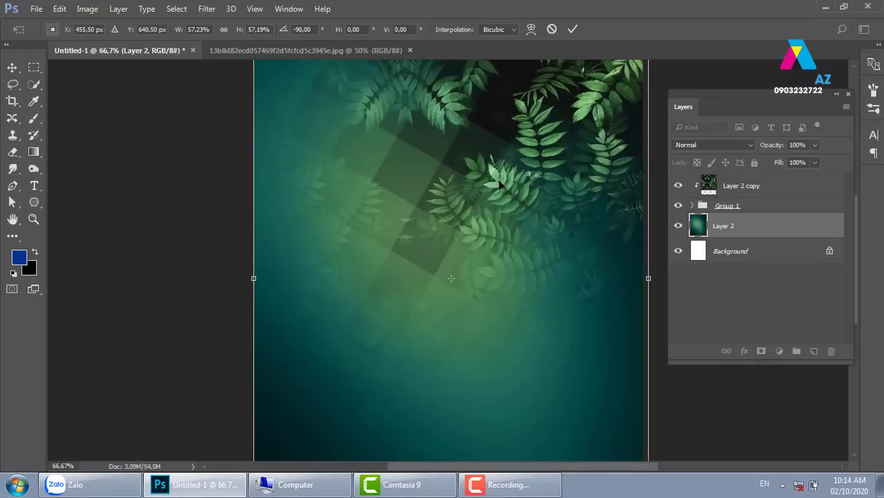
key("ctrl+minus")
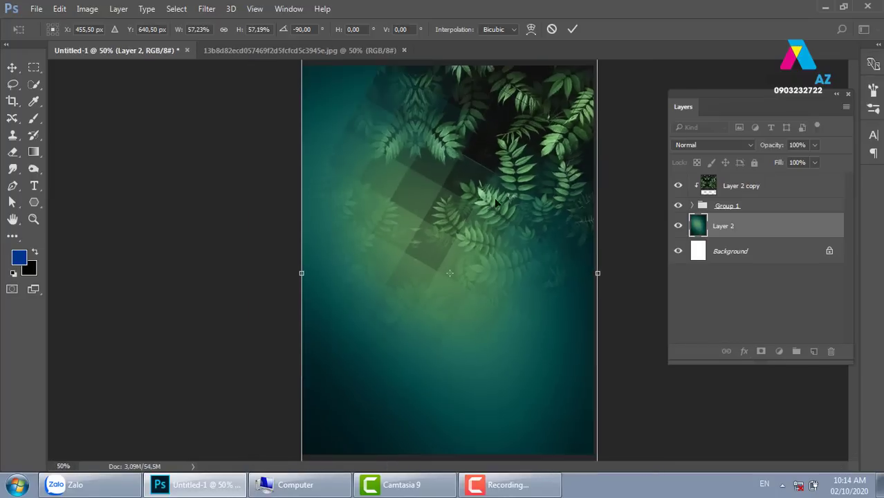
key("Return")
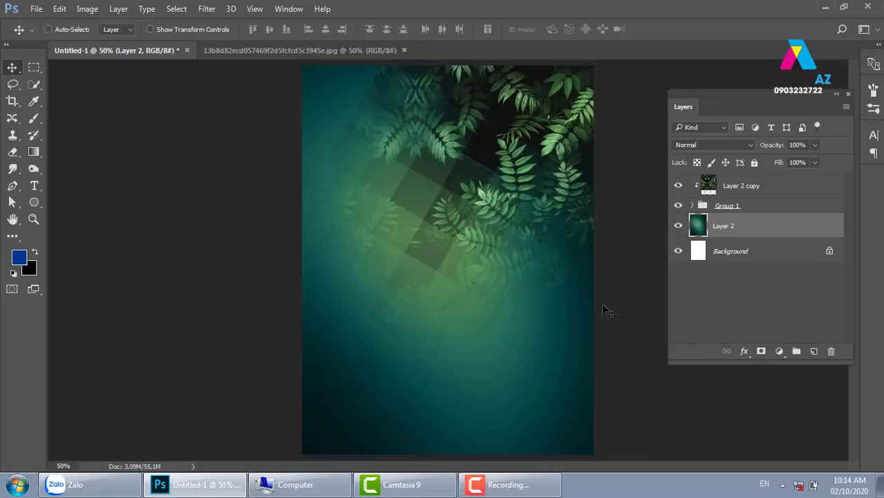
key("ctrl+minus")
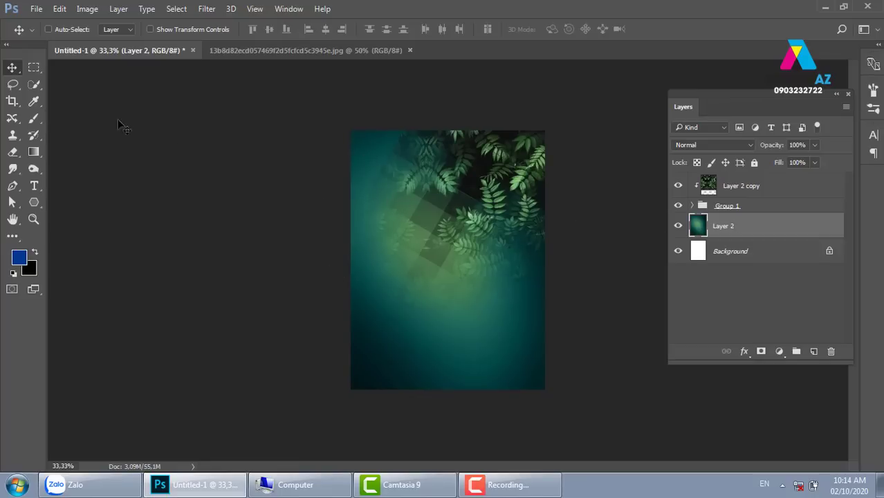
left_click(34, 68)
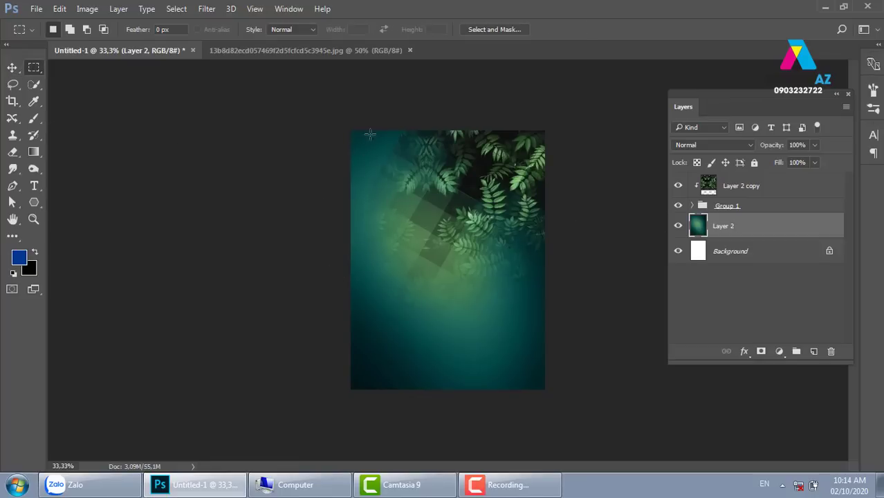
left_click_drag(350, 104, 572, 338)
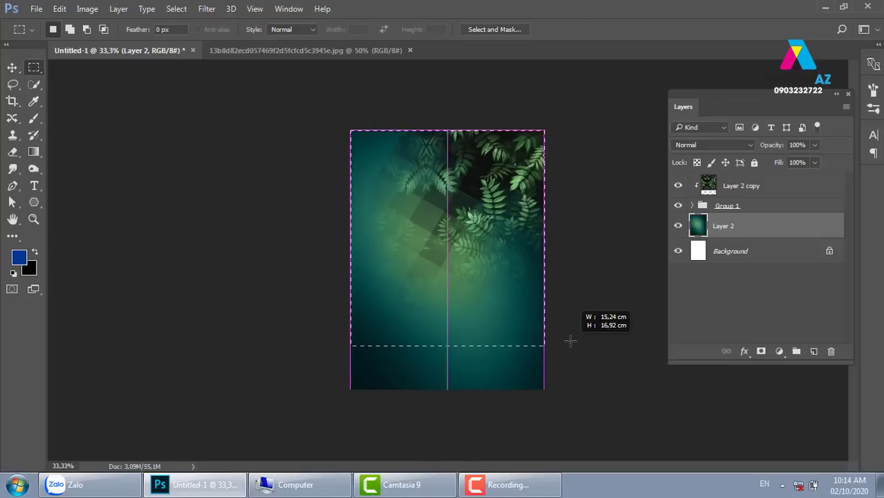
left_click_drag(572, 338, 571, 338)
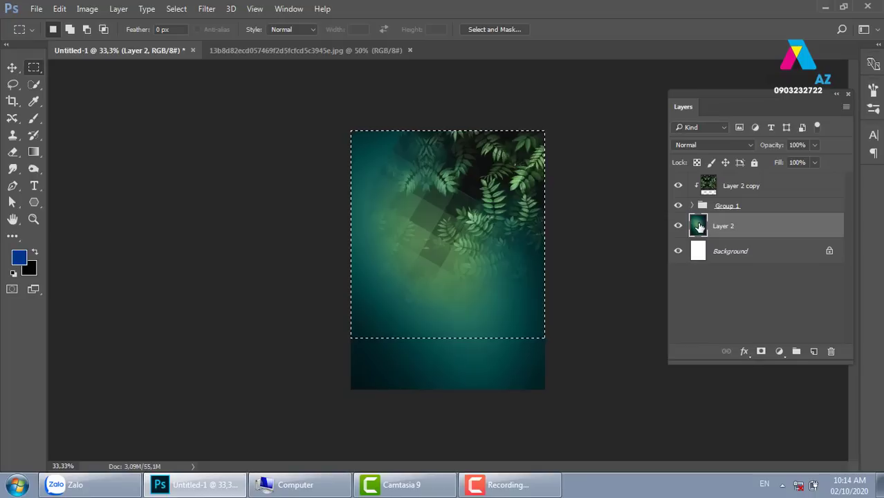
key("ctrl+j")
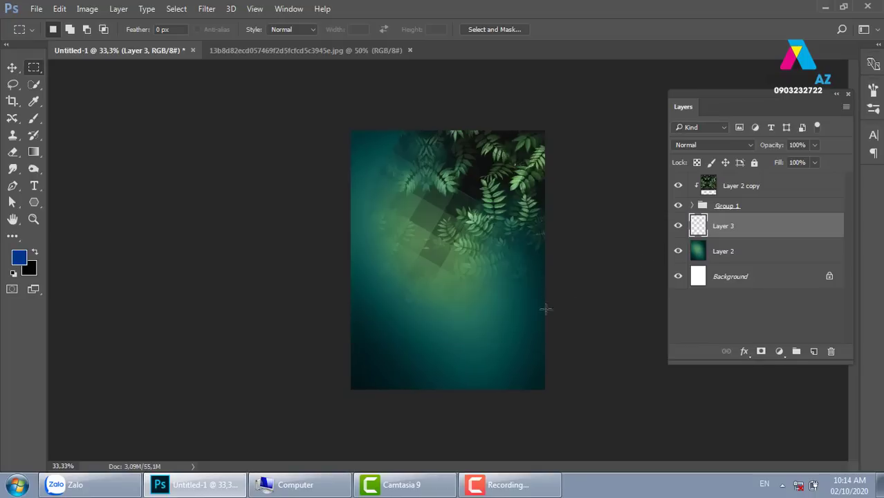
mouse_move(528, 314)
left_mouse_down()
mouse_move(546, 308)
mouse_move(482, 321)
mouse_move(544, 318)
left_mouse_up()
left_click(545, 328)
key("v")
key("ctrl+z")
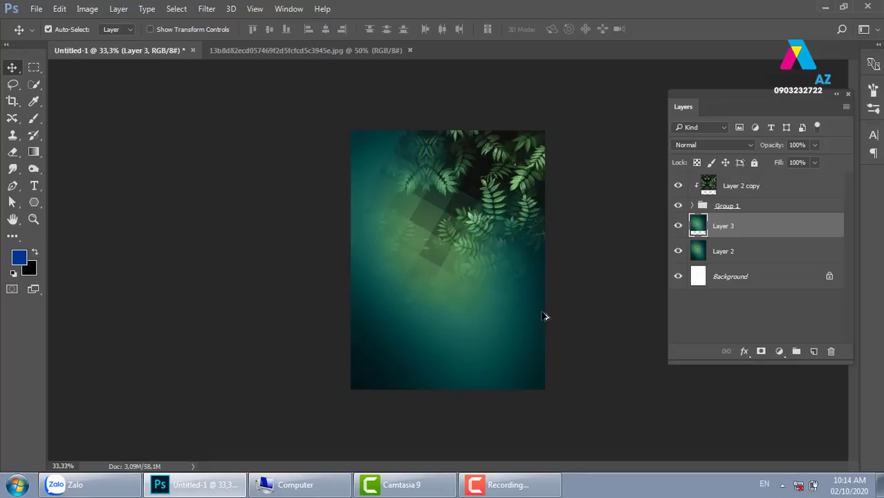
key("ctrl+e")
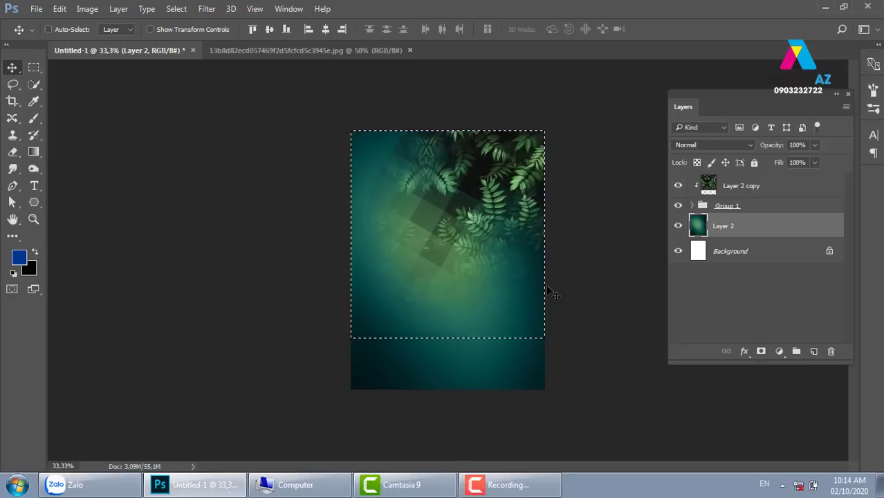
key("ctrl+d")
key("ctrl+plus")
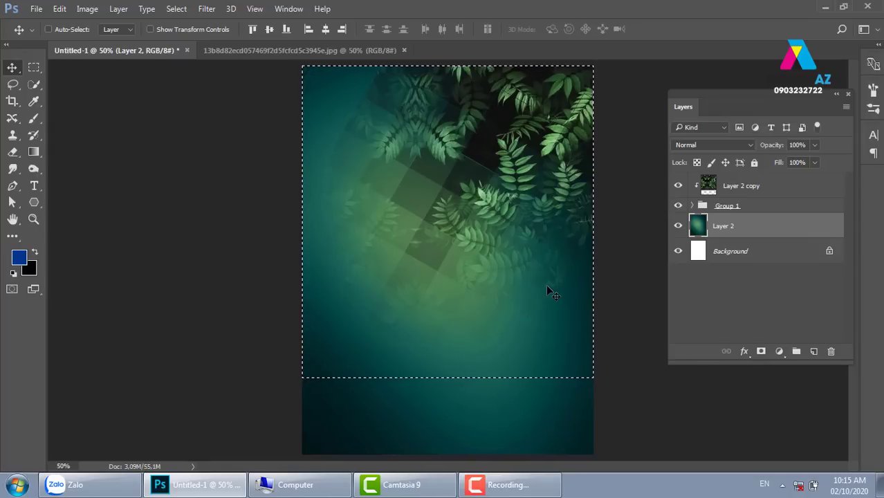
key("ctrl+d")
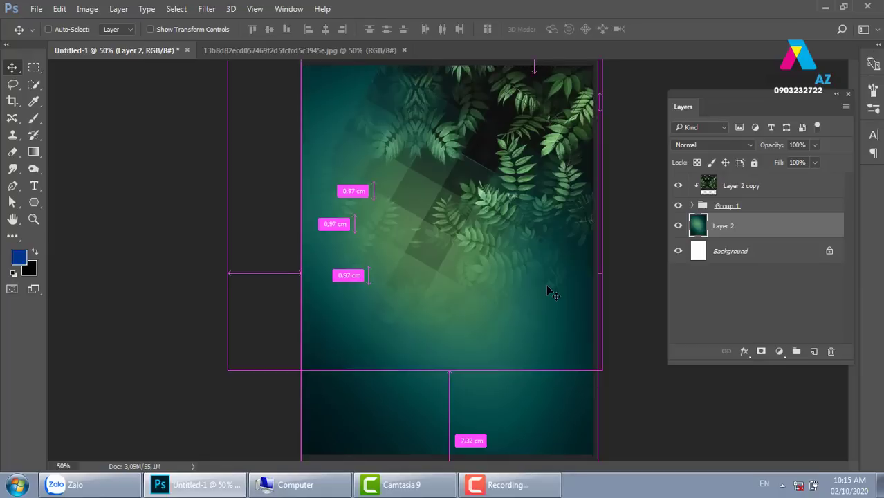
Marquee a square near the centre, add a new layer, and set the foreground to #ffffff.
left_click(33, 67)
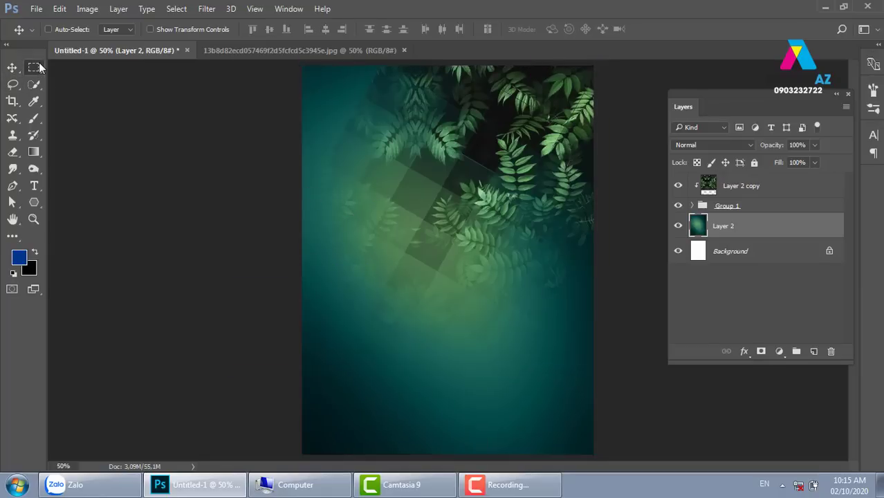
mouse_move(355, 167)
left_mouse_down()
mouse_move(404, 238)
mouse_move(496, 310)
left_mouse_up()
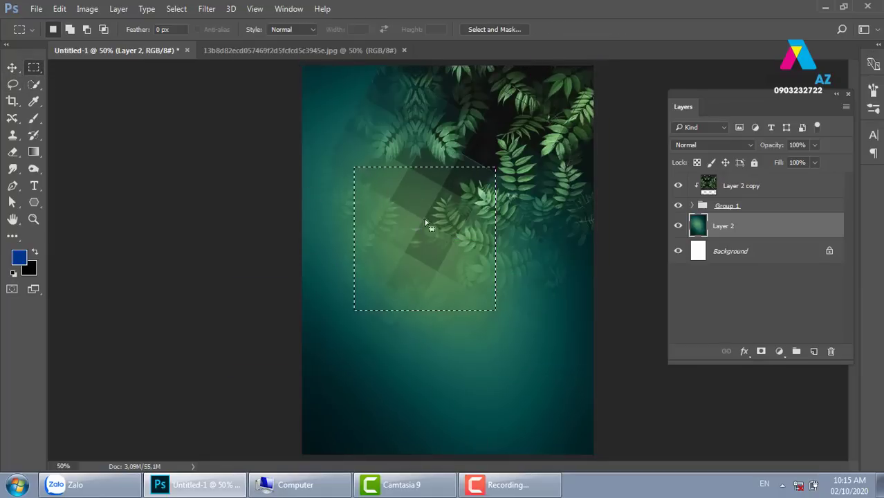
left_click(814, 351)
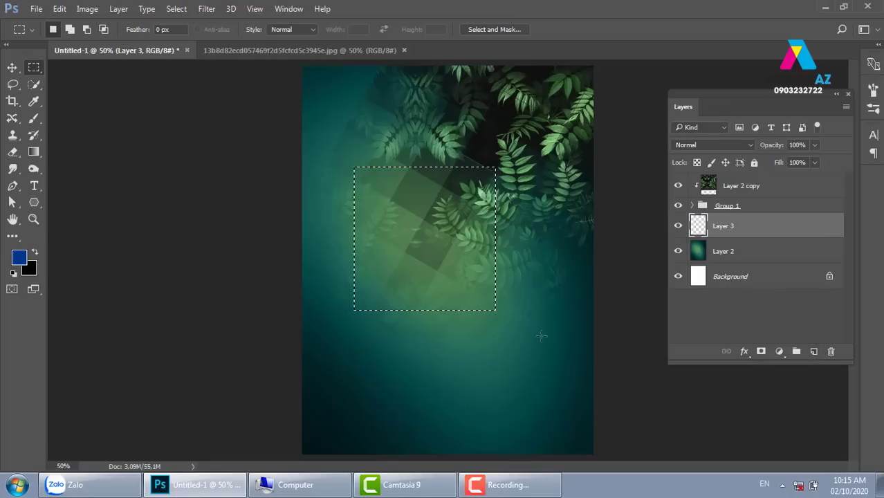
left_click(17, 260)
type("ffffff")
left_click(405, 211)
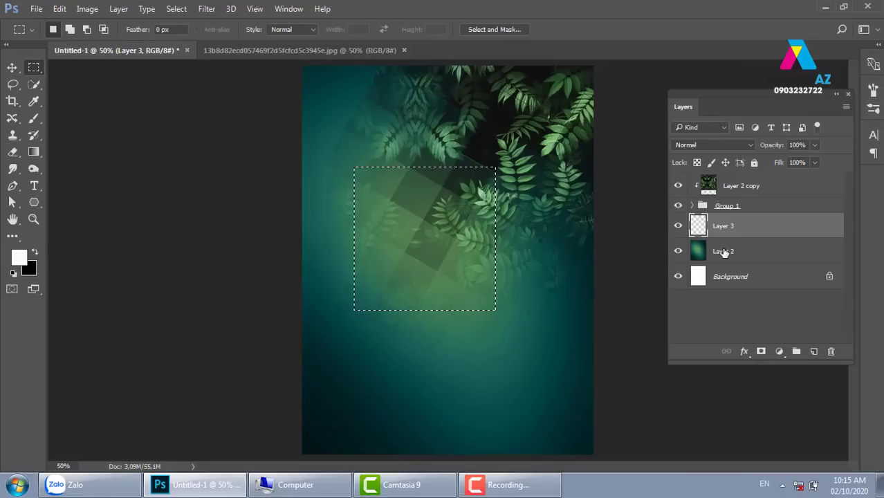
Trial a white-filled square, discard it, and add an empty Layer 3 above Layer 2.
key("alt+BackSpace")
key("v")
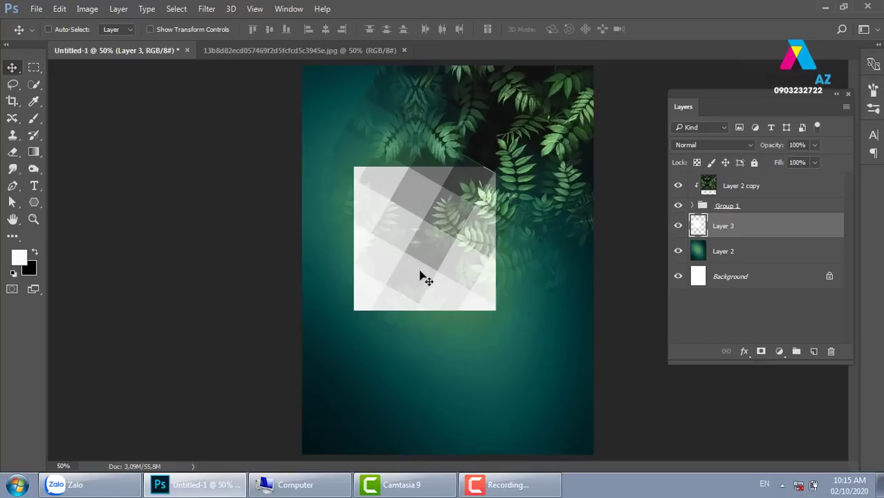
mouse_move(433, 298)
left_mouse_down()
mouse_move(436, 359)
mouse_move(467, 342)
mouse_move(395, 346)
mouse_move(533, 403)
mouse_move(416, 316)
mouse_move(438, 322)
left_mouse_up()
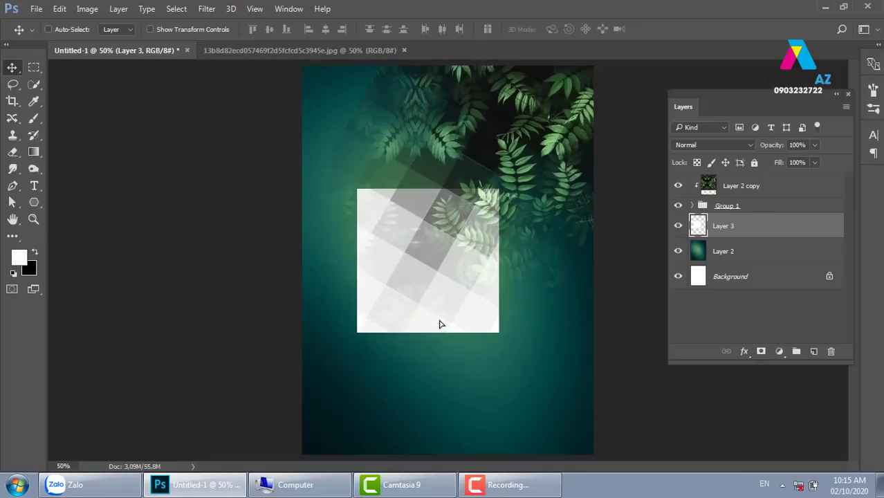
key("ctrl+e")
key("ctrl+f")
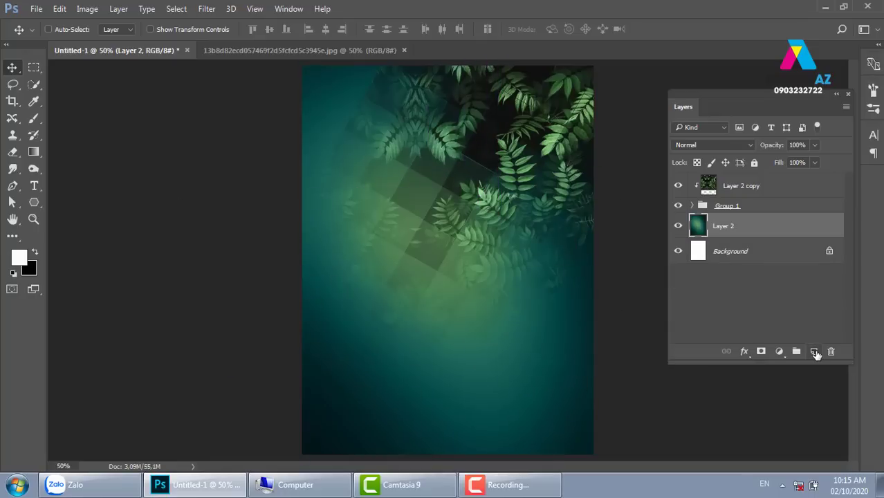
left_click(814, 351)
Marquee a rectangle in the poster's middle and feather it by 50 pixels.
left_click(33, 67)
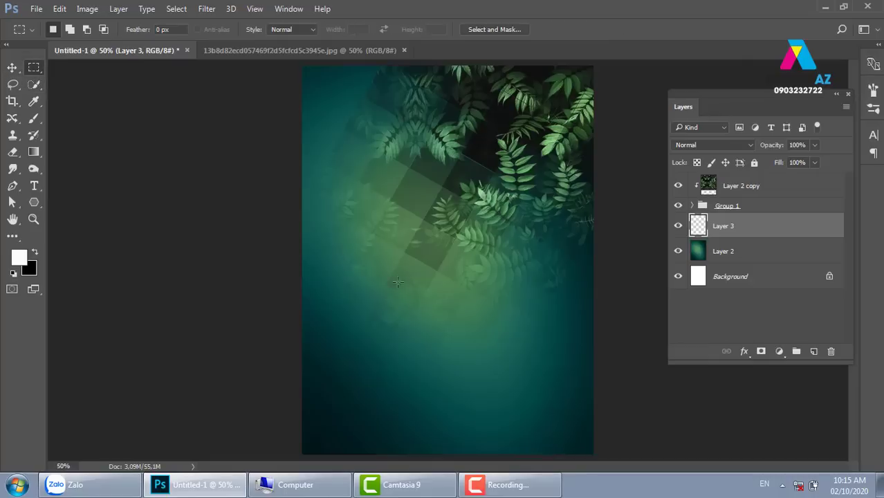
mouse_move(357, 201)
left_mouse_down()
mouse_move(474, 316)
mouse_move(513, 340)
mouse_move(484, 327)
left_mouse_up()
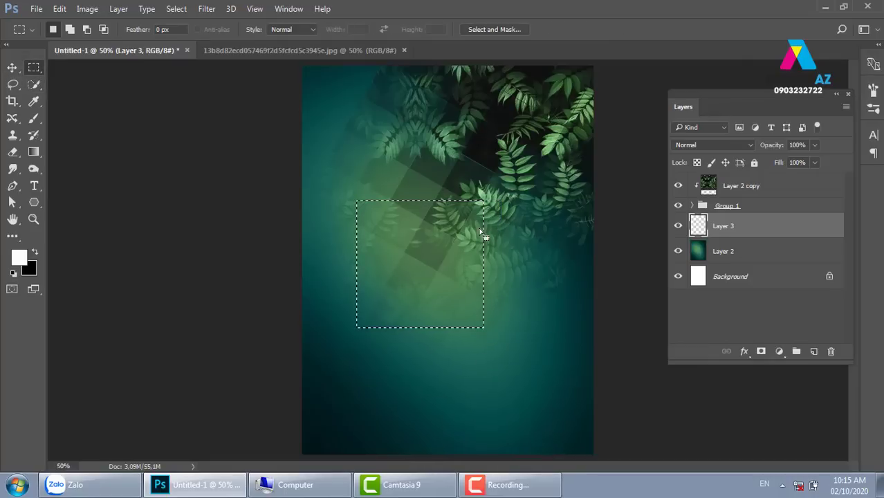
left_click(177, 10)
mouse_move(187, 176)
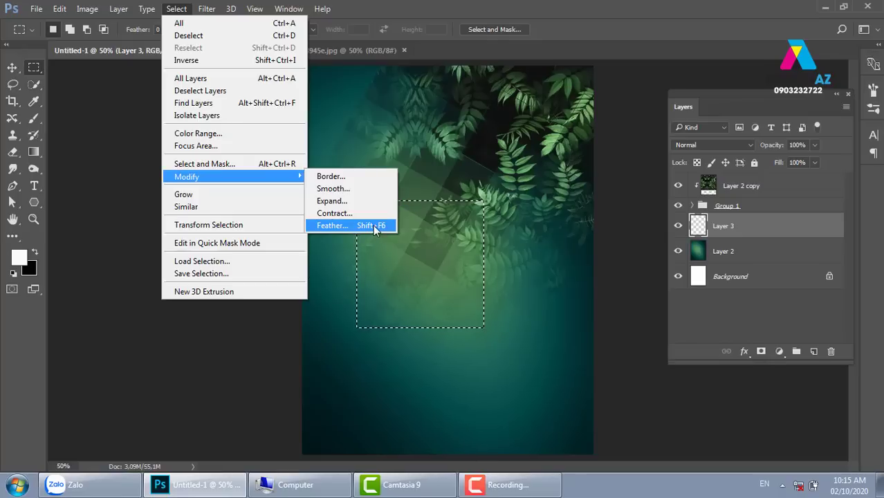
left_click(376, 229)
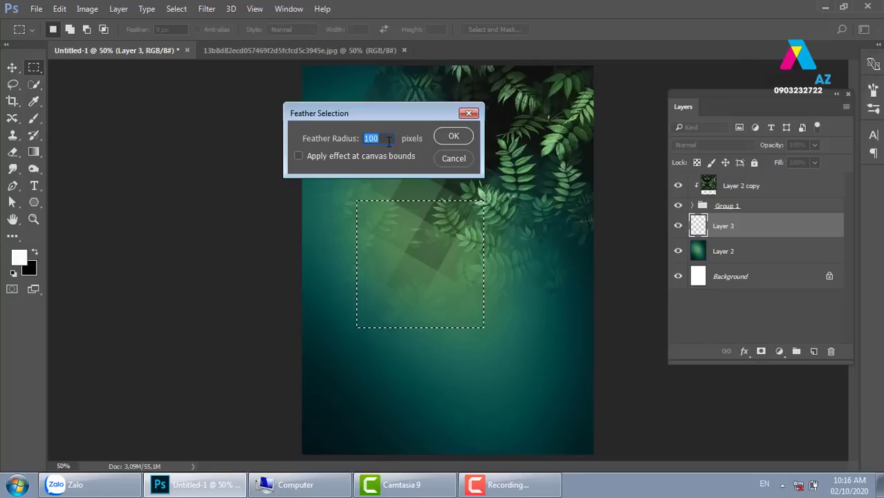
type("5")
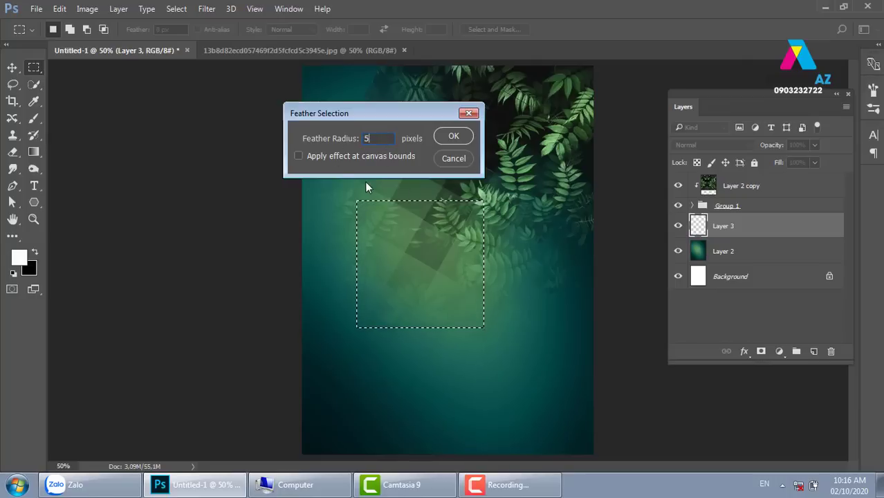
type("0")
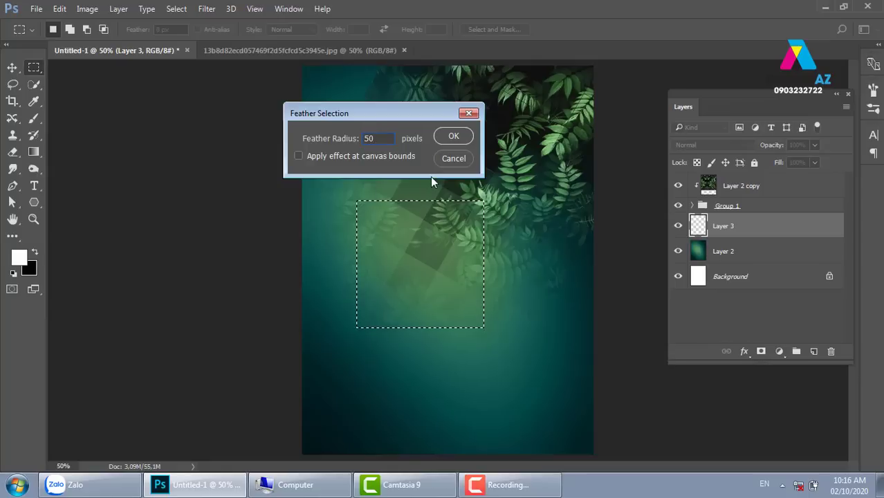
key("Return")
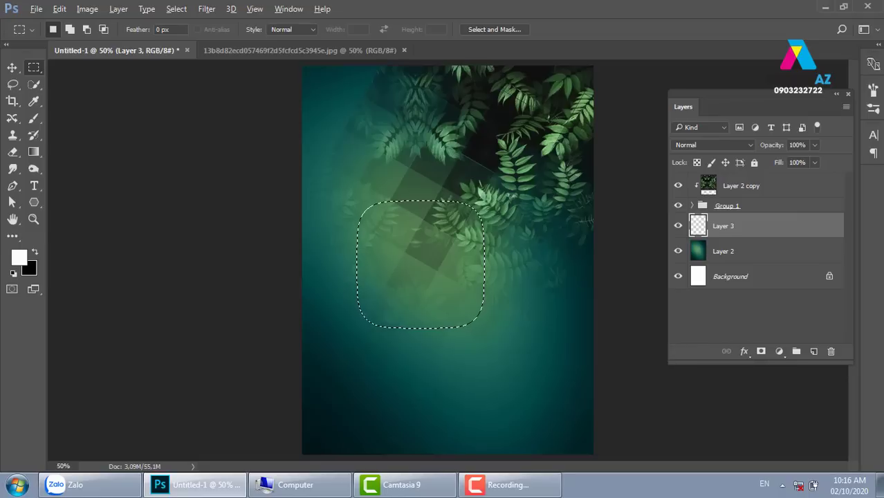
Fill the feathered area with white, shift the glow around, then delete the glow layer.
key("alt+BackSpace")
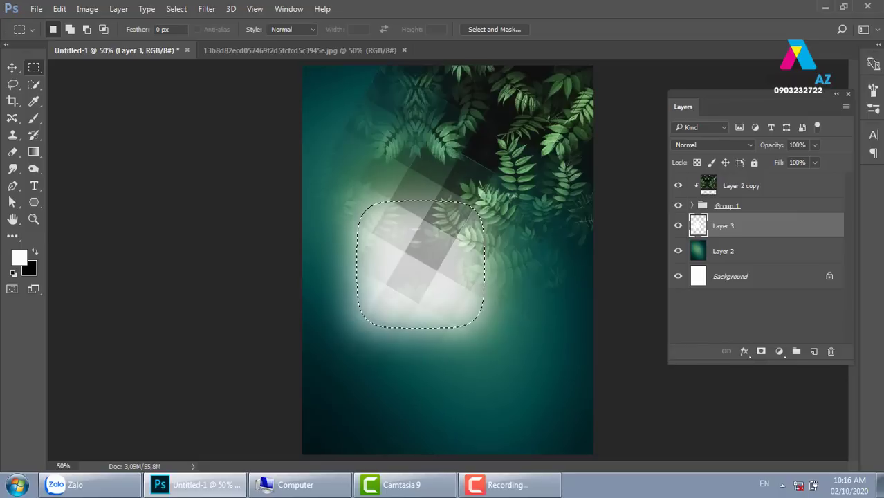
key("ctrl+d")
key("v")
left_click_drag(428, 339, 385, 417)
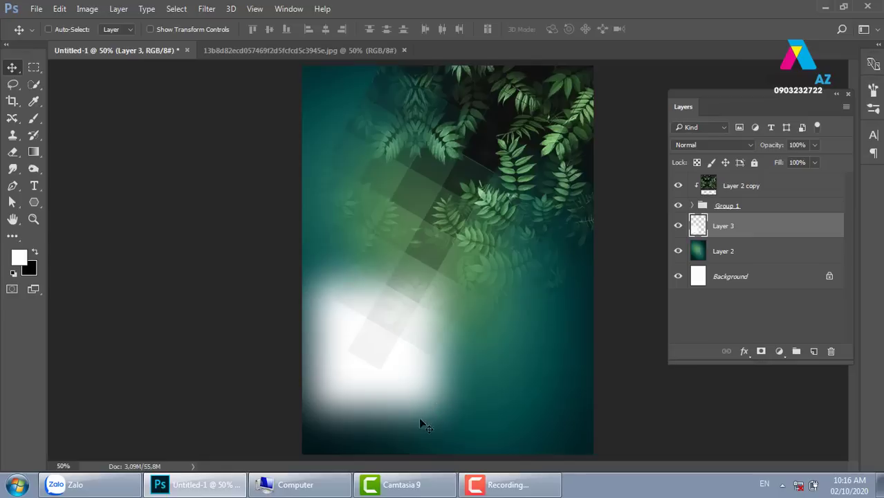
left_click_drag(357, 408, 437, 397)
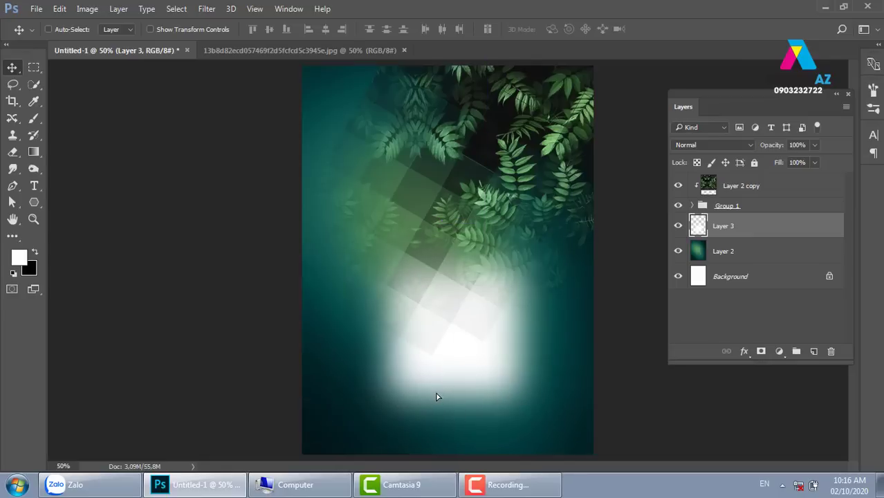
key("Delete")
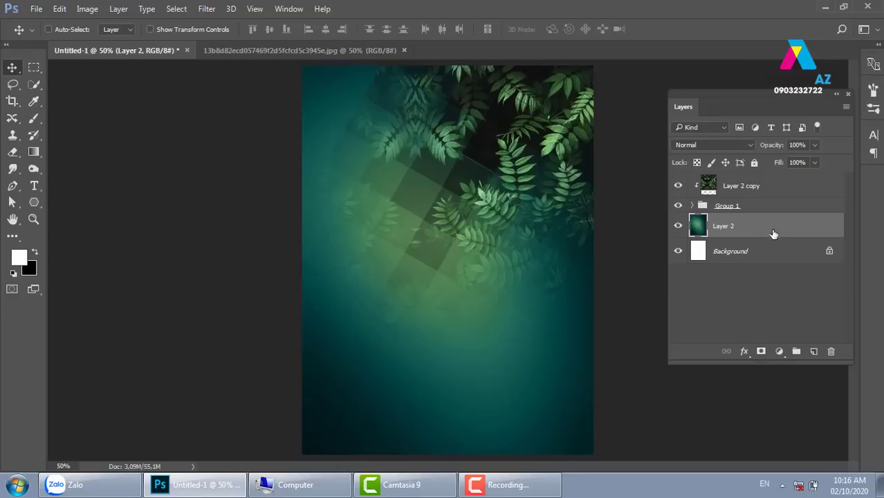
Bring Layer 2 to the top of the stack, then try and undo a white rectangle fill.
key("ctrl+shift+bracketright")
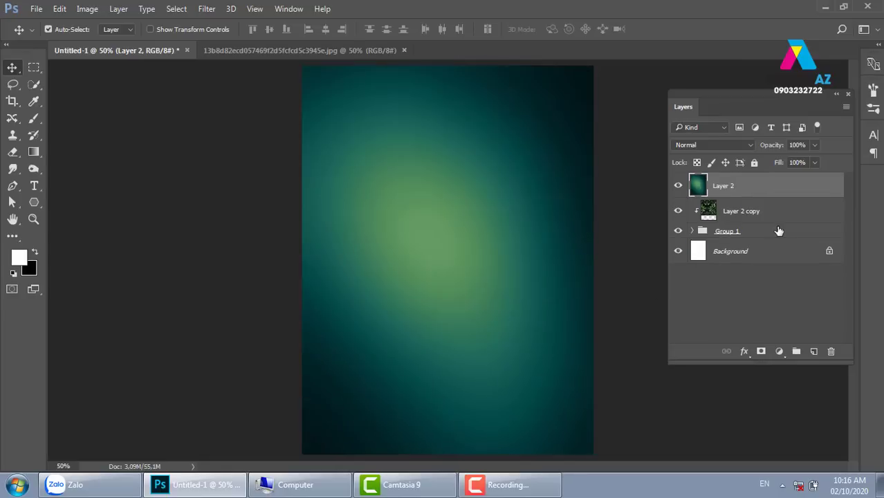
key("ctrl+minus")
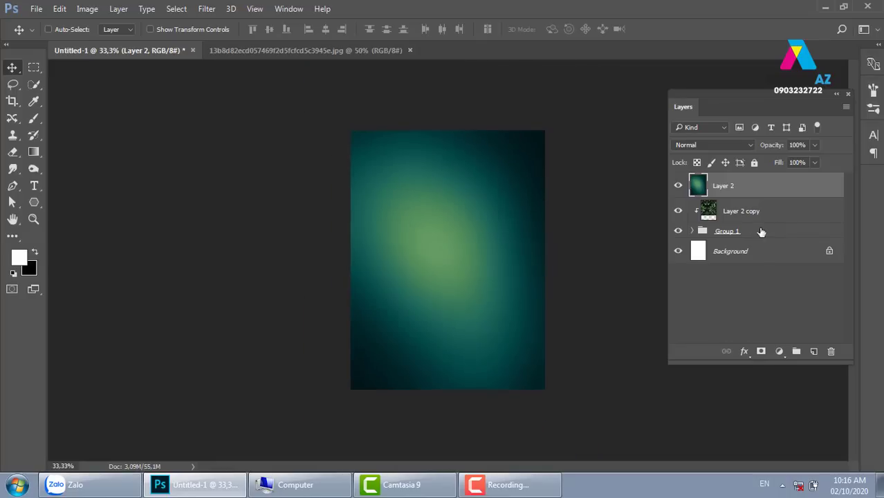
left_click(33, 67)
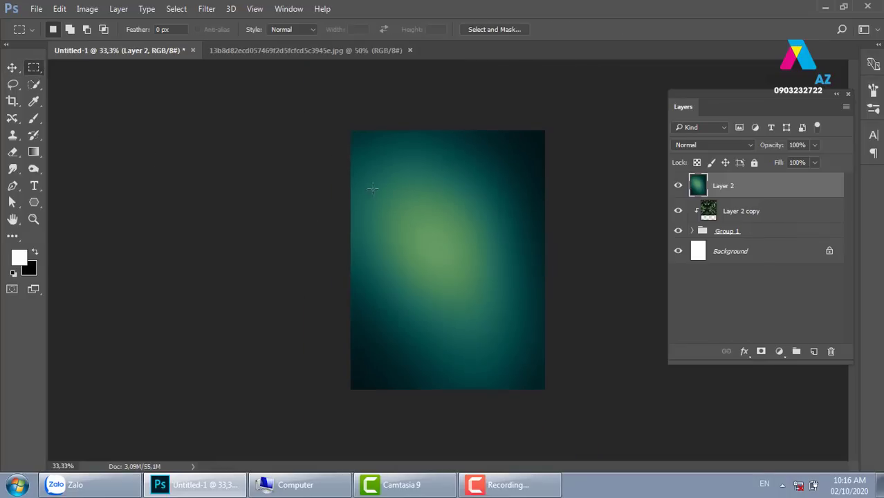
left_click_drag(372, 188, 488, 306)
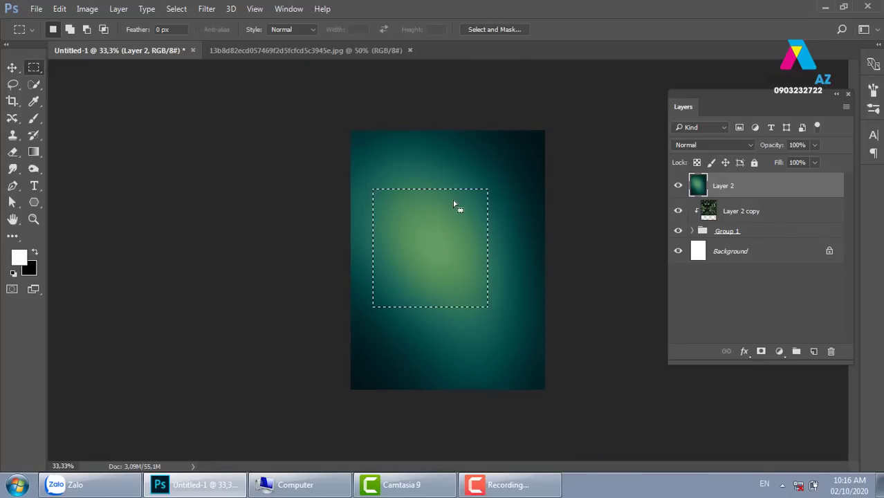
key("alt+Delete")
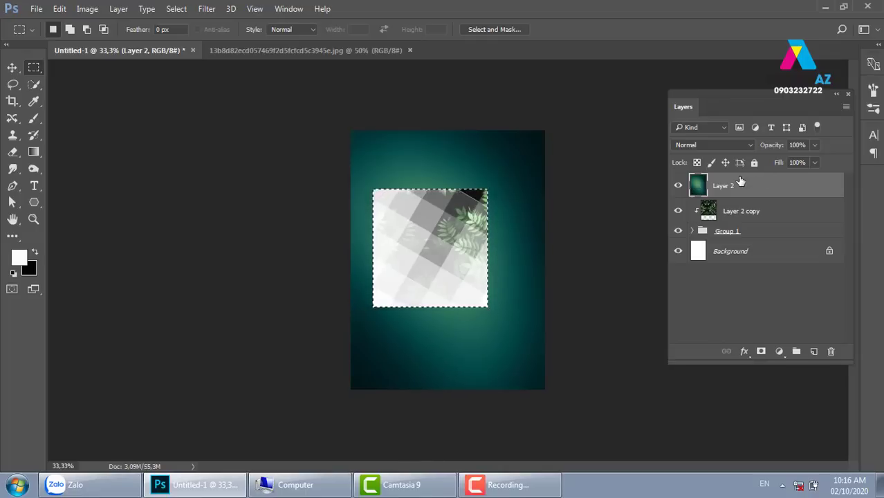
key("ctrl+z")
key("ctrl+d")
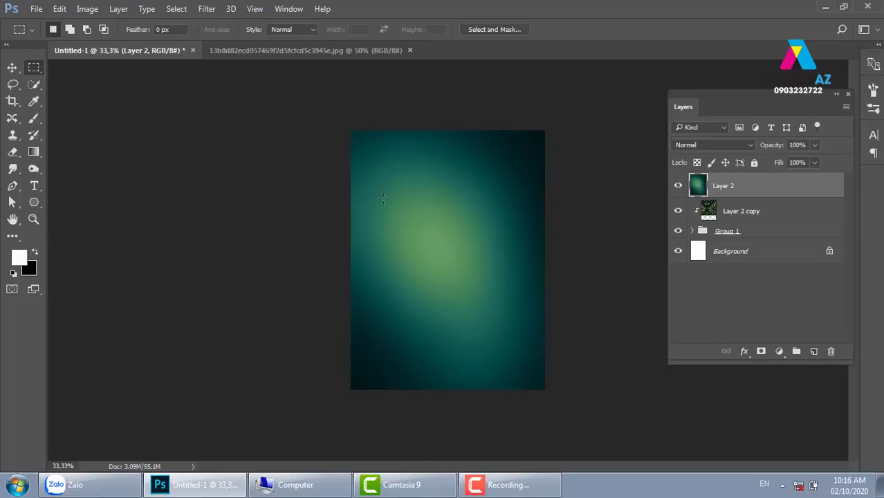
Feather a new central rectangle by 50 pixels, then cut it from Layer 2 and undo.
mouse_move(382, 190)
left_mouse_down()
mouse_move(465, 300)
mouse_move(502, 320)
left_mouse_up()
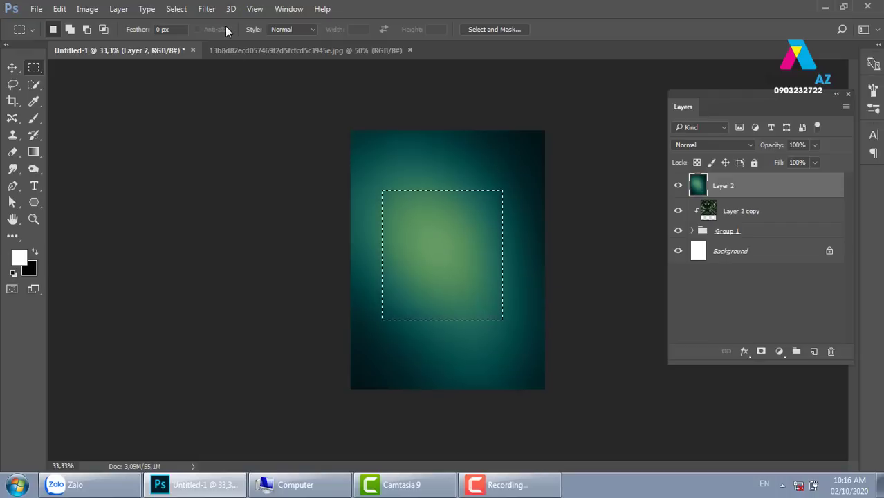
left_click(177, 9)
mouse_move(187, 176)
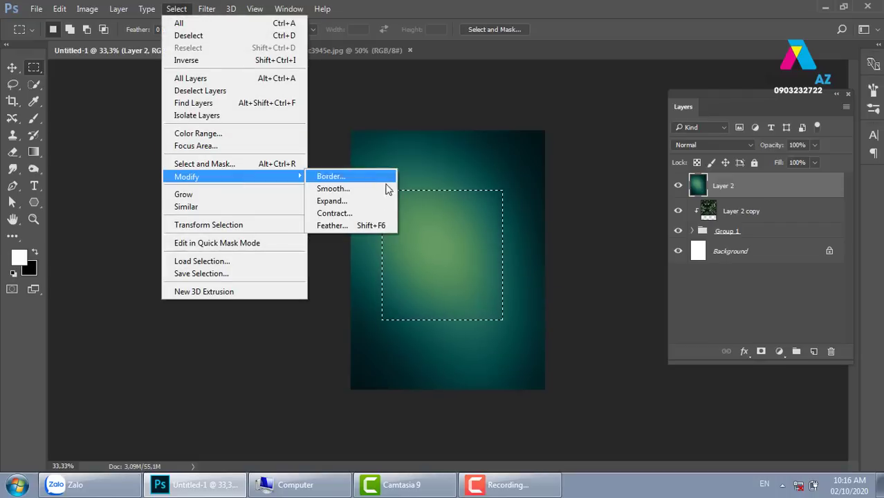
left_click(332, 225)
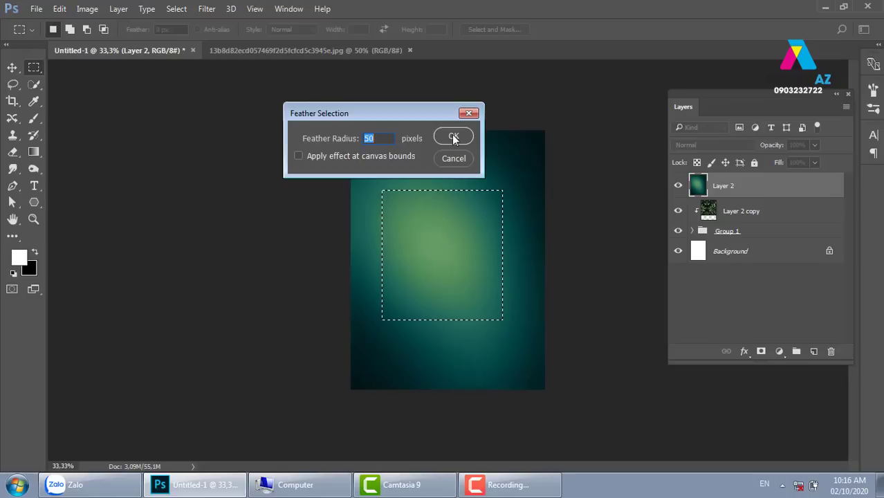
left_click(454, 137)
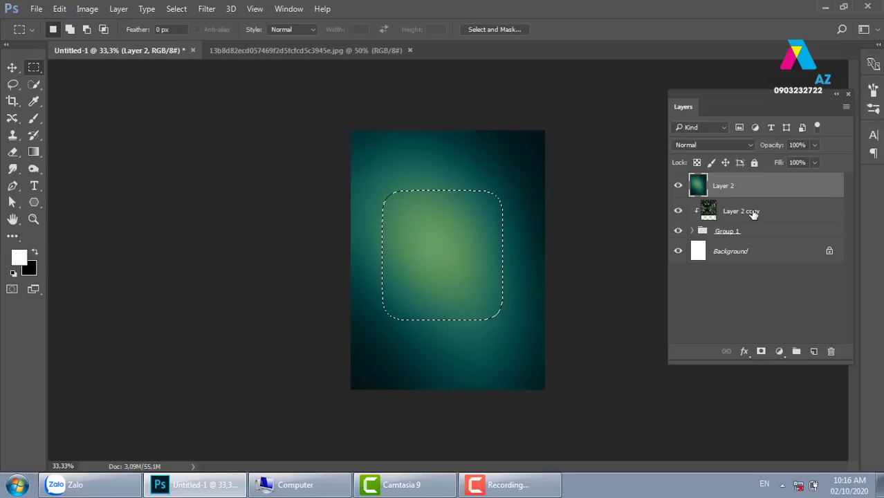
key("Delete")
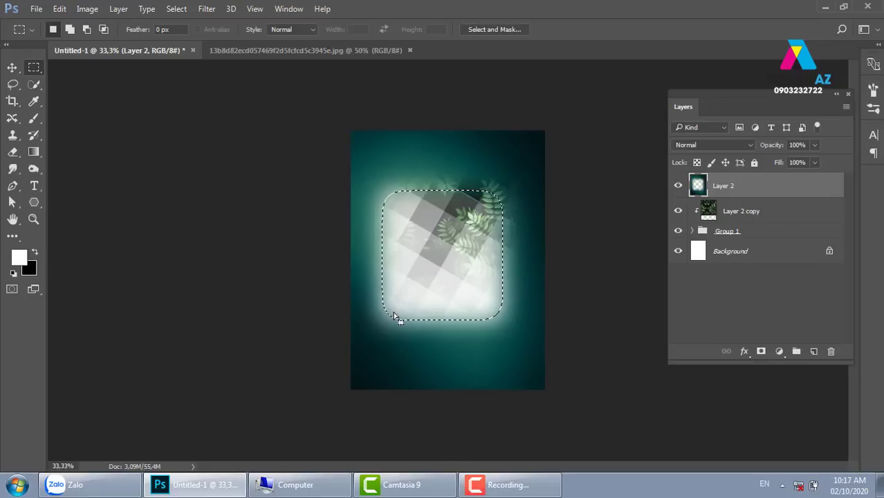
key("ctrl+z")
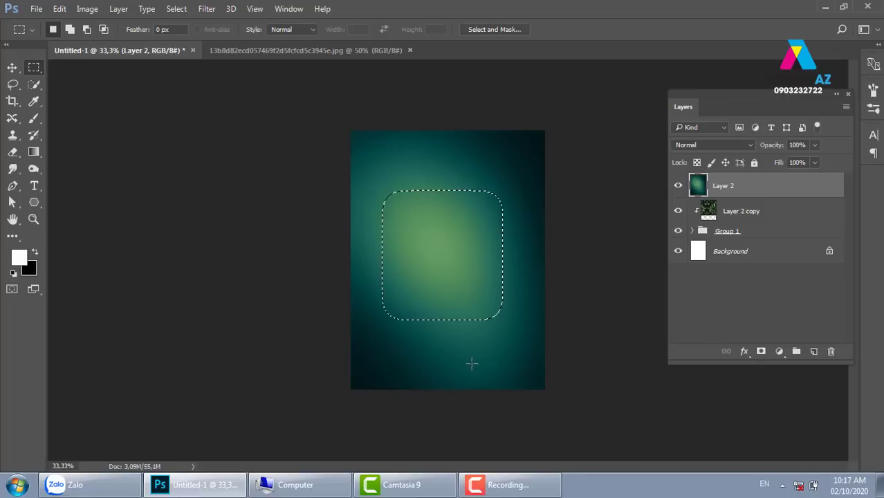
Select the poster's lower part, feather it 150 pixels, and erase it from Layer 2 twice.
key("ctrl+d")
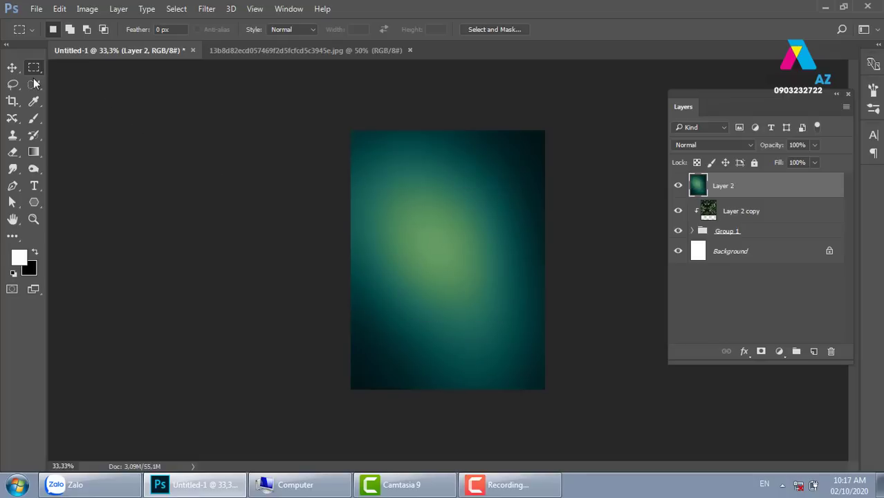
left_click_drag(335, 270, 620, 441)
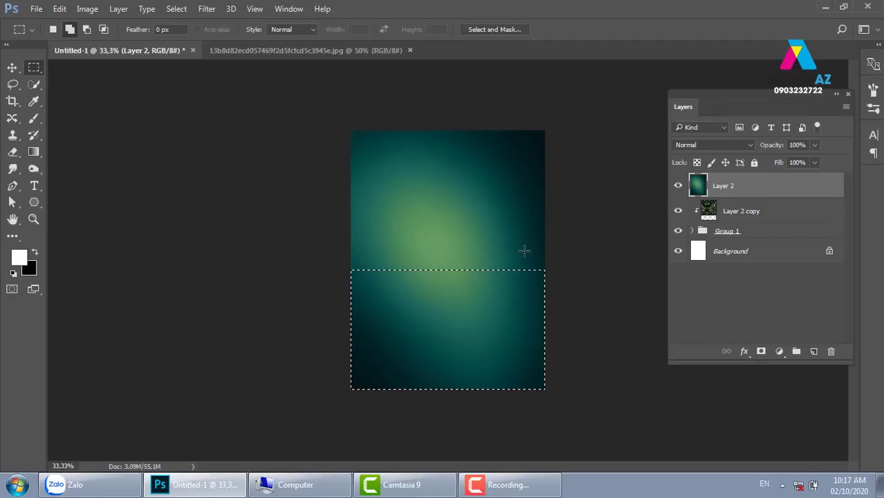
key("shift+F6")
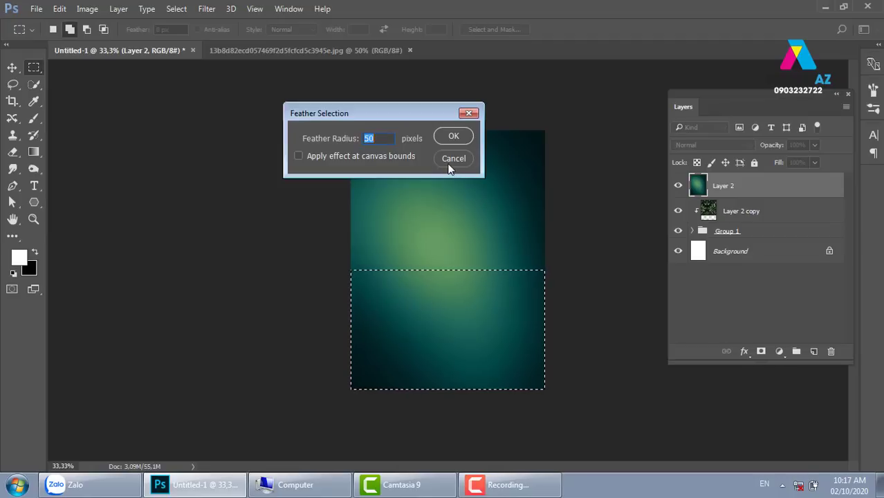
type("150")
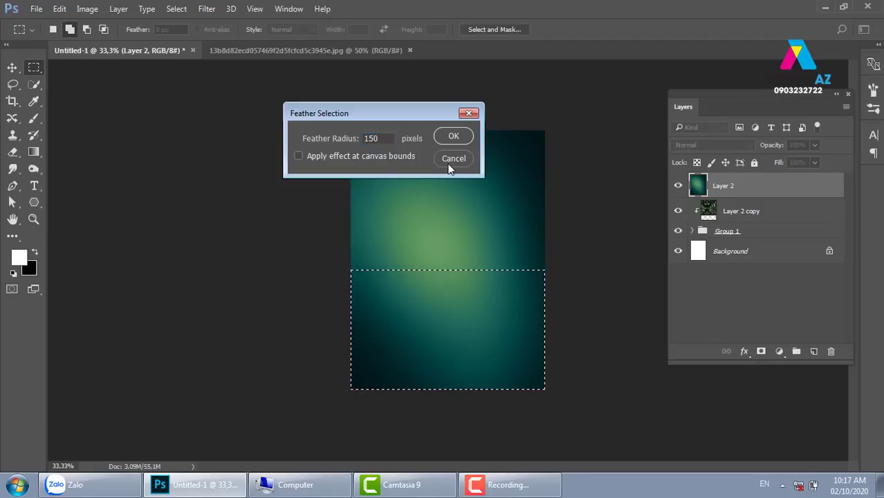
key("Return")
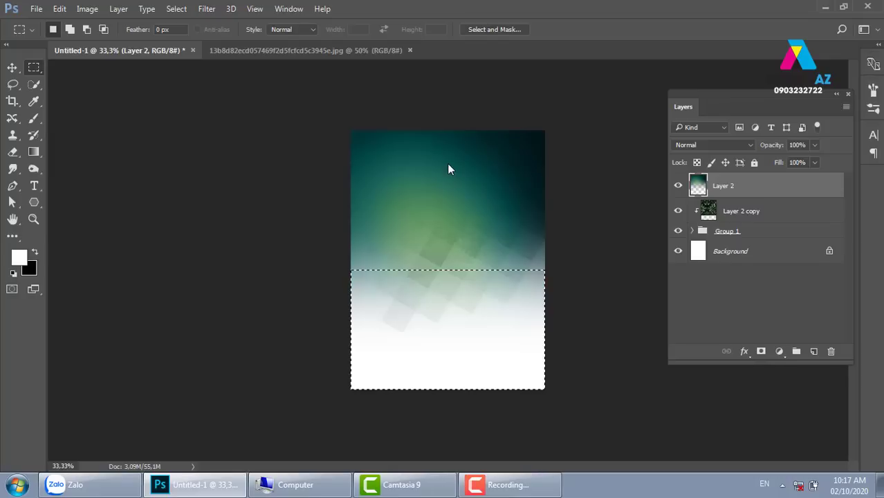
key("Delete")
key("Delete")
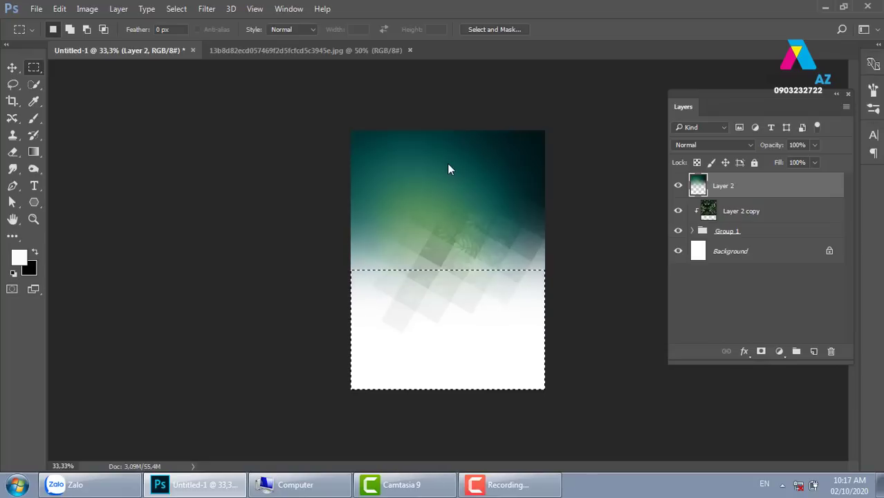
key("Delete")
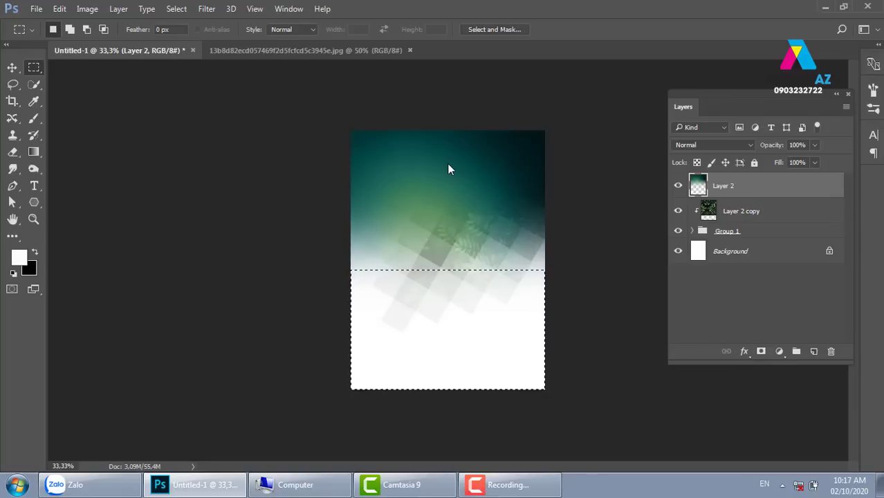
Undo both erasures so Layer 2 covers the poster again, and deselect with the Move tool active.
key("ctrl+alt+z")
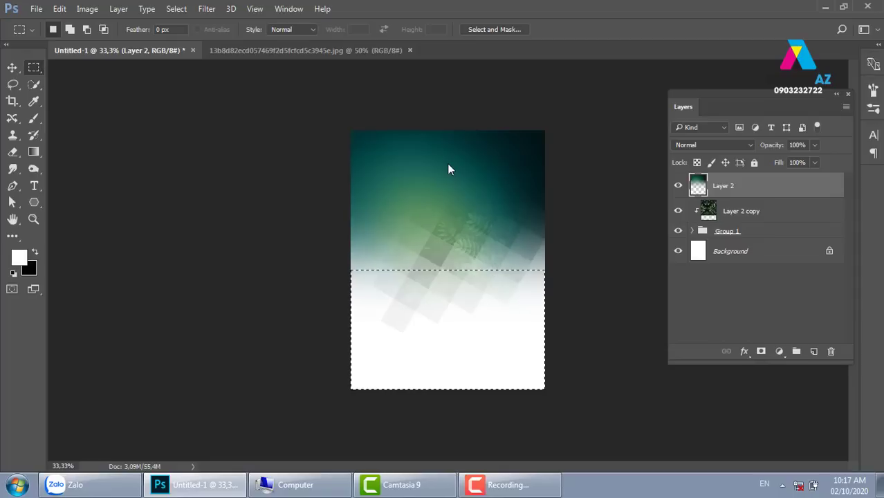
key("ctrl+alt+z")
key("ctrl+alt+z")
key("v")
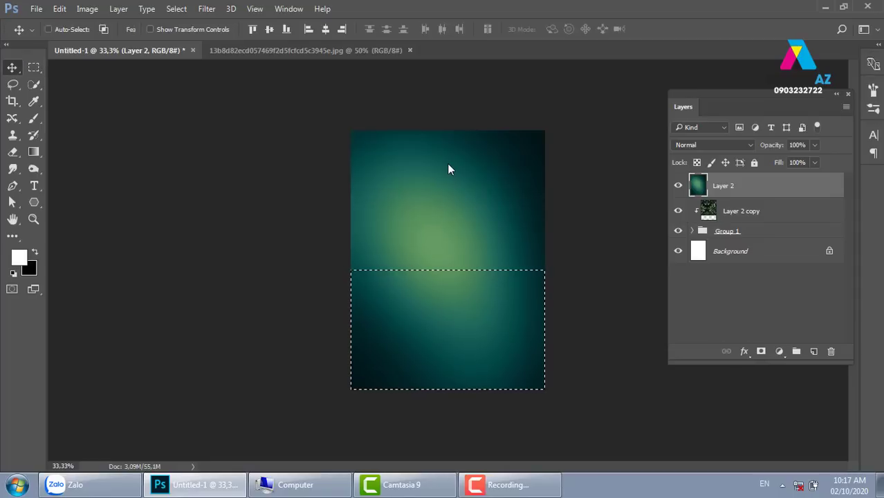
key("ctrl+d")
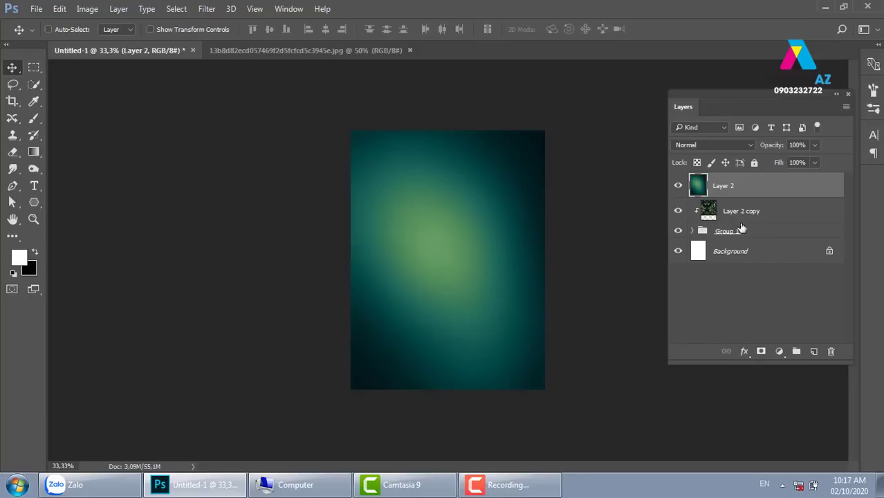
Send Layer 2 beneath the leaf and tile layers and select the poster's upper area.
key("ctrl+[")
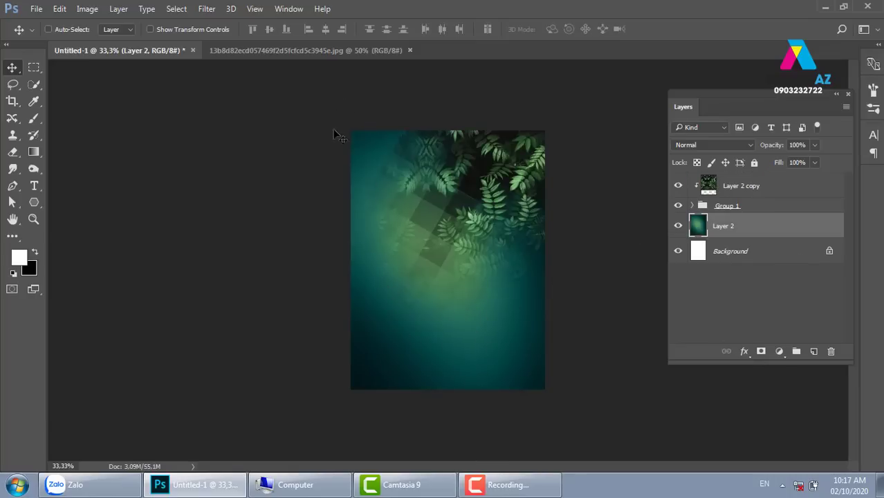
left_click(33, 68)
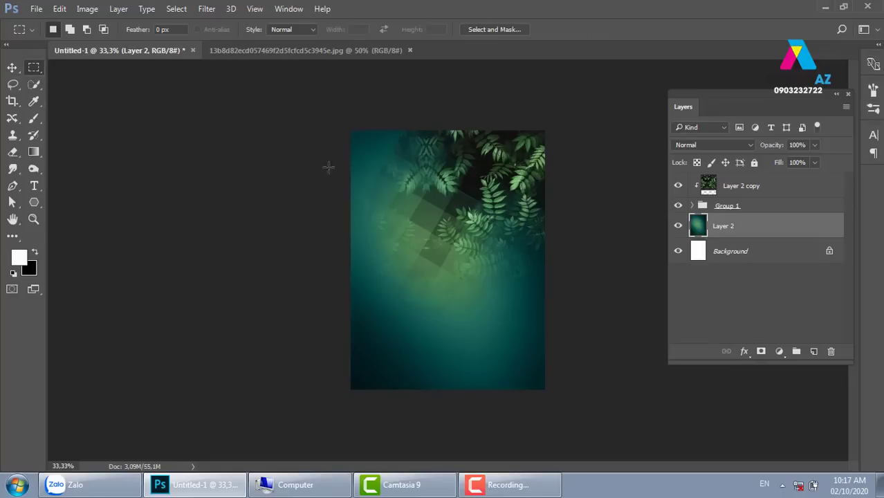
left_click_drag(311, 97, 584, 315)
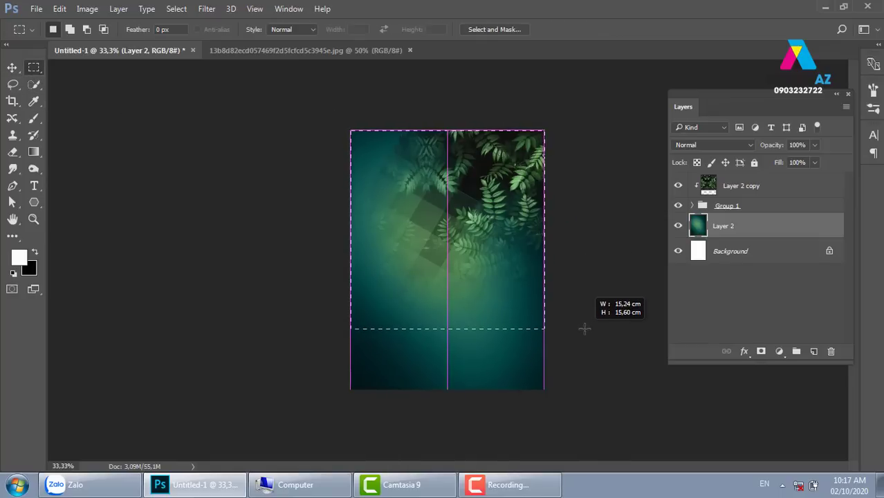
left_click_drag(584, 316, 585, 327)
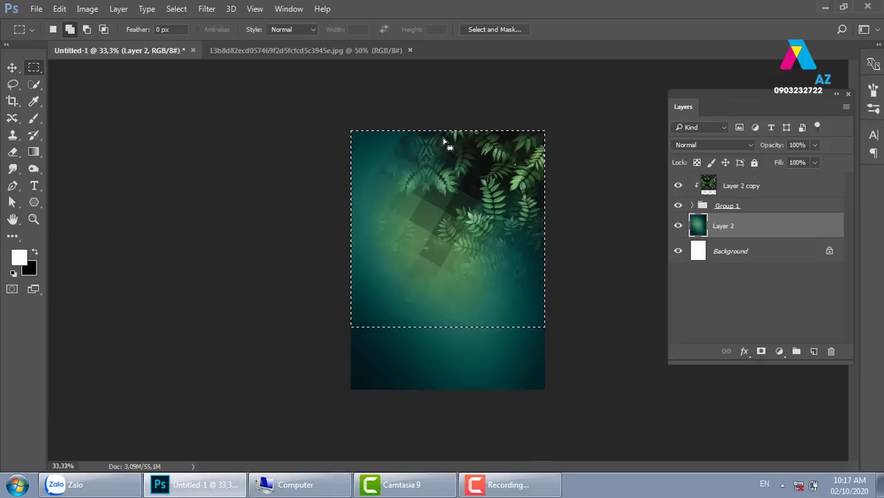
key("shift+6")
key("shift+0")
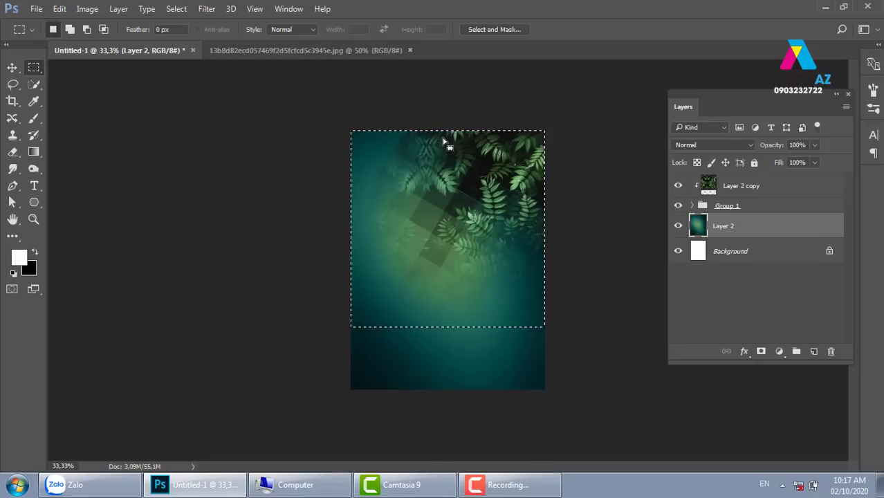
Feather the selection by 100 pixels and copy it onto a new Layer 3.
key("shift+F6")
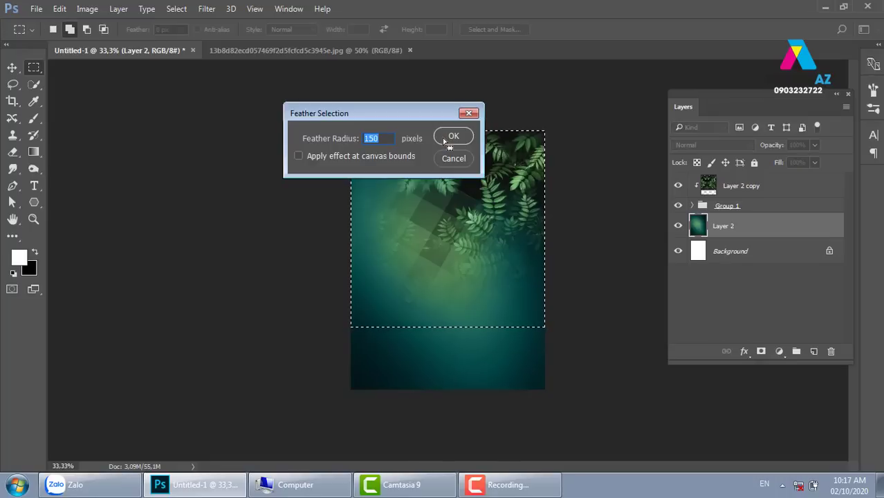
type("1")
type("00")
left_click(453, 136)
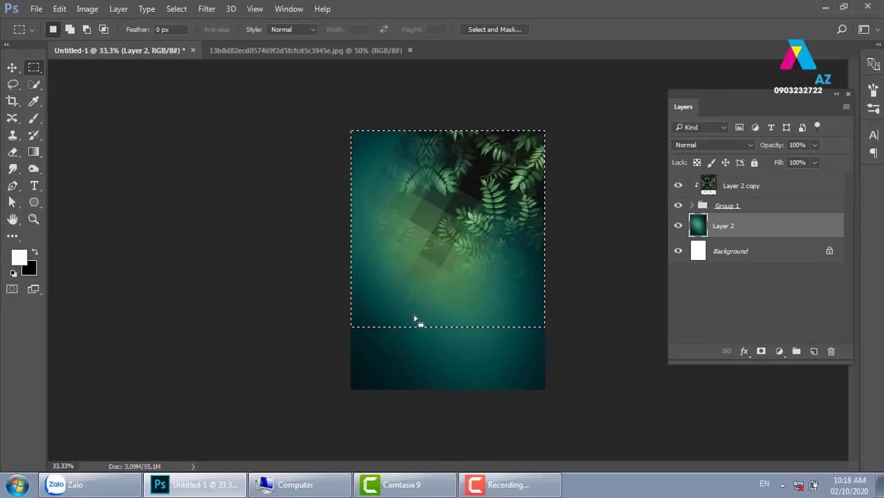
key("ctrl+j")
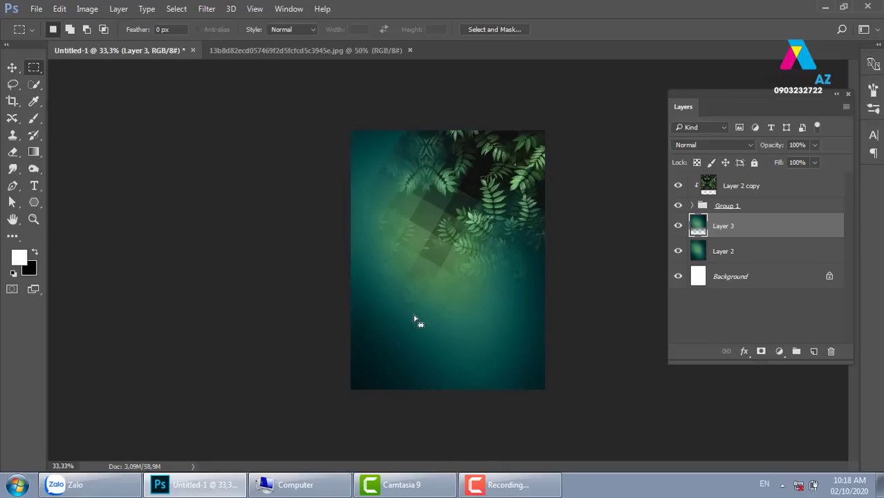
Preview Layer 3 alone, try Screen blending, then settle on Multiply.
left_click(679, 252)
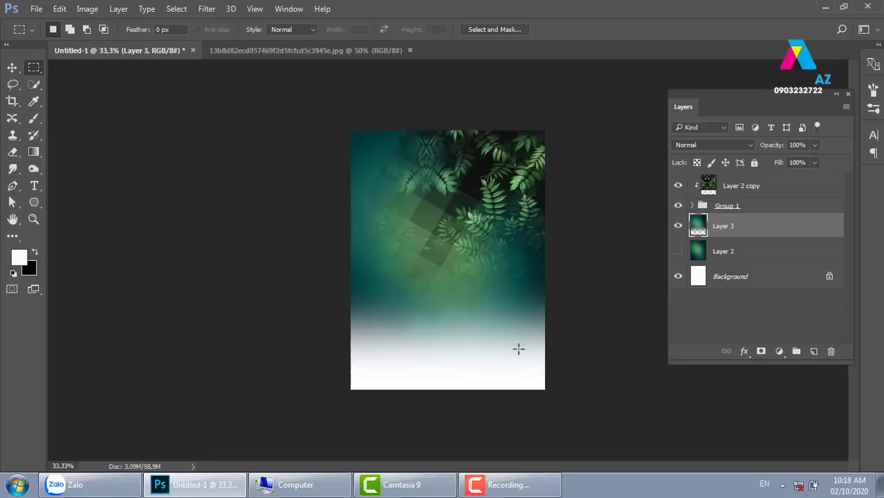
left_click(677, 253)
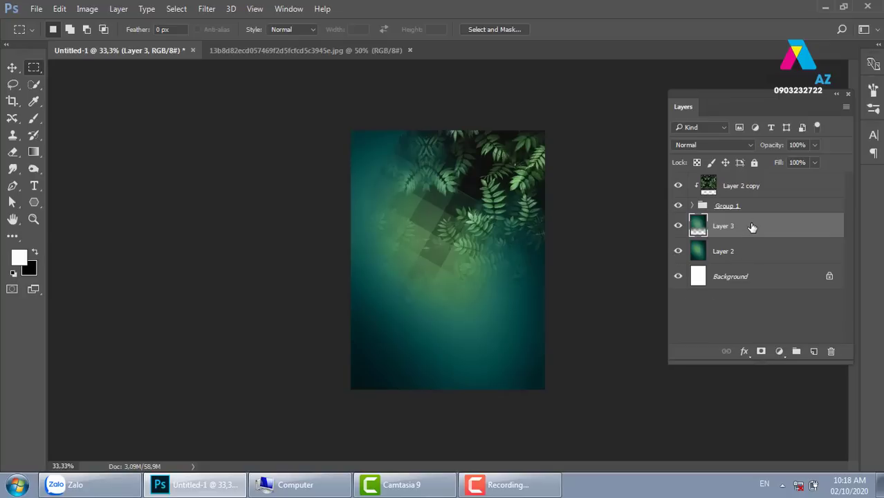
left_click(712, 145)
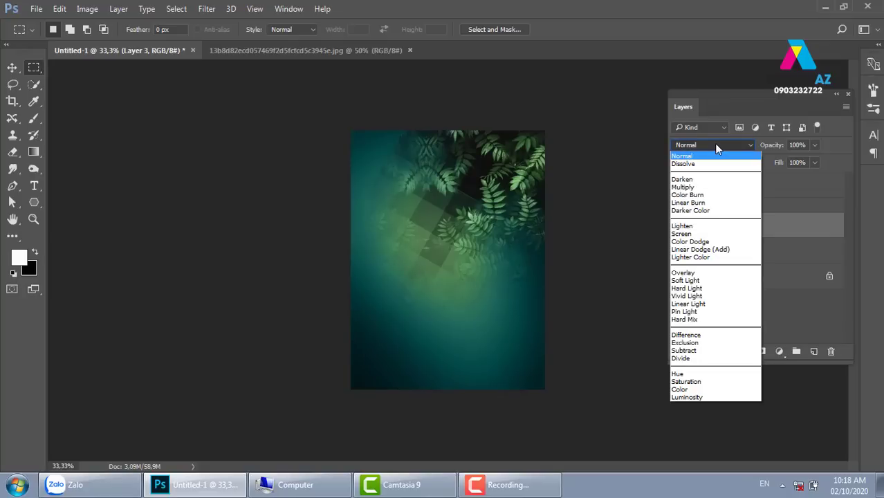
left_click(692, 234)
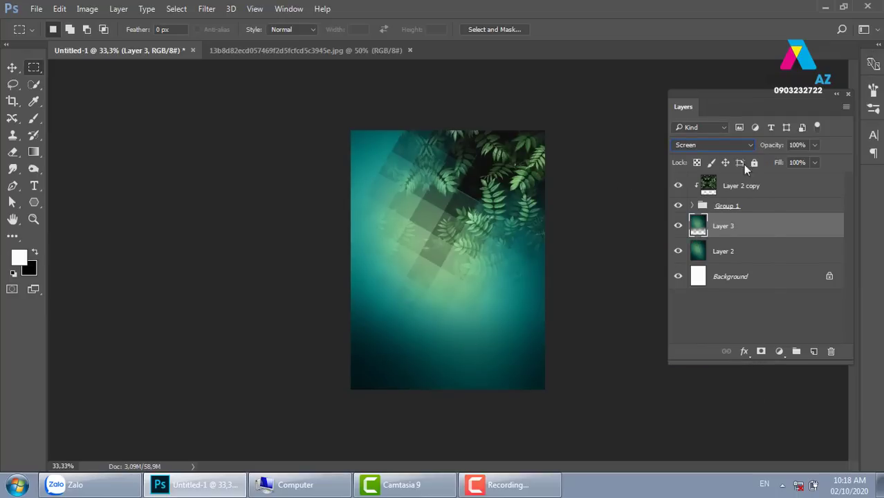
left_click(728, 144)
left_click(696, 191)
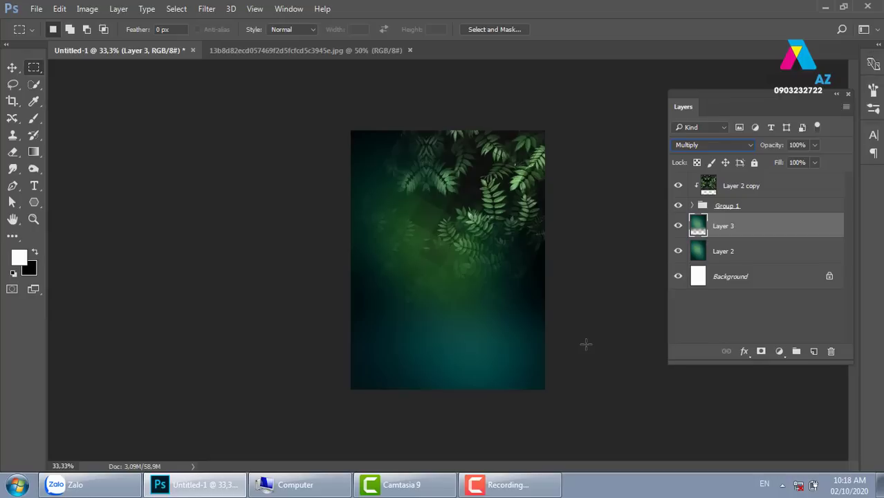
Inspect the foliage up close, hide Layer 2 copy and Group 1, and nudge Layer 3.
key("ctrl+plus")
key("ctrl+plus")
key("ctrl+plus")
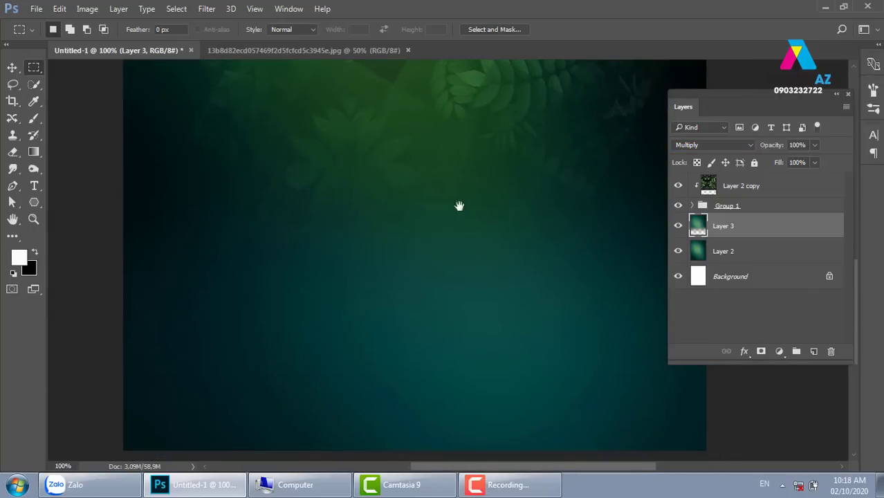
mouse_move(460, 205)
left_mouse_down()
mouse_move(205, 122)
mouse_move(211, 231)
left_mouse_up()
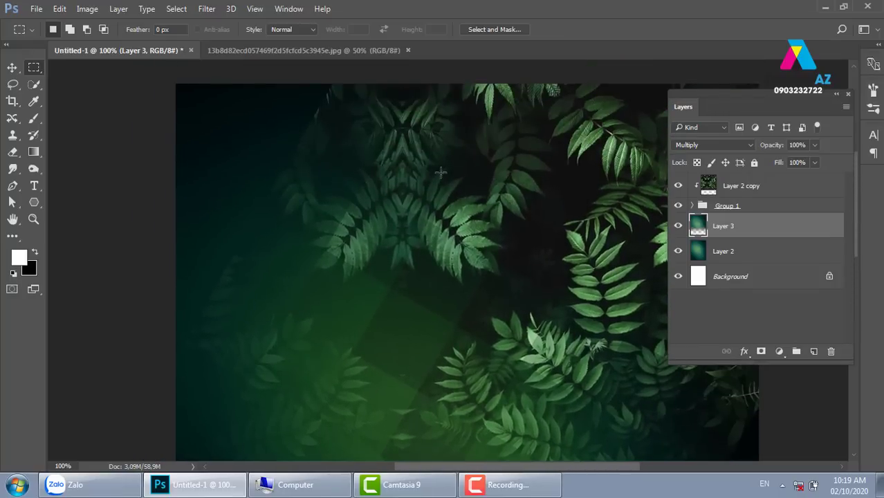
key("ctrl+minus")
key("ctrl+minus")
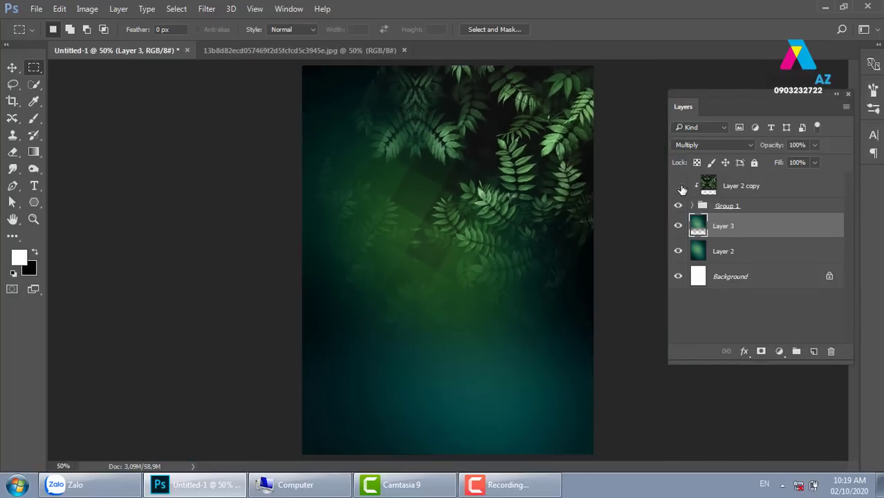
left_click(678, 186)
left_click(678, 205)
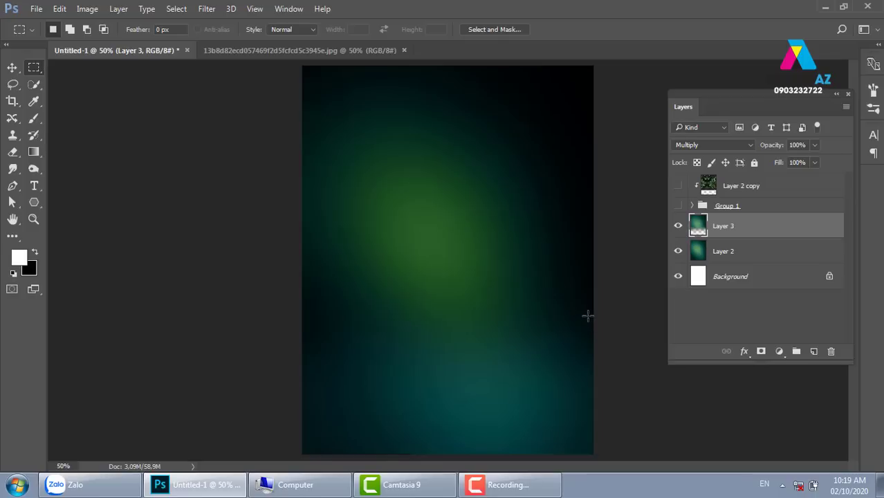
key("ctrl+minus")
left_click(11, 67)
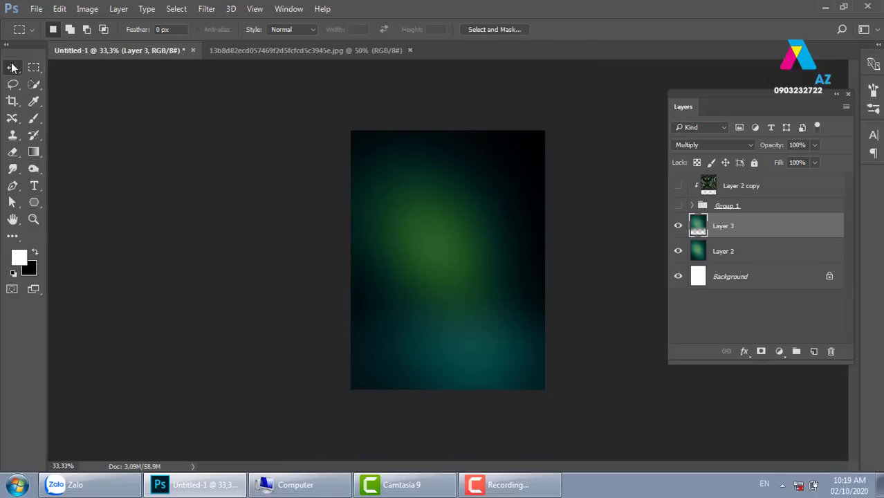
mouse_move(473, 231)
left_mouse_down()
mouse_move(391, 196)
mouse_move(504, 155)
mouse_move(467, 190)
left_mouse_up()
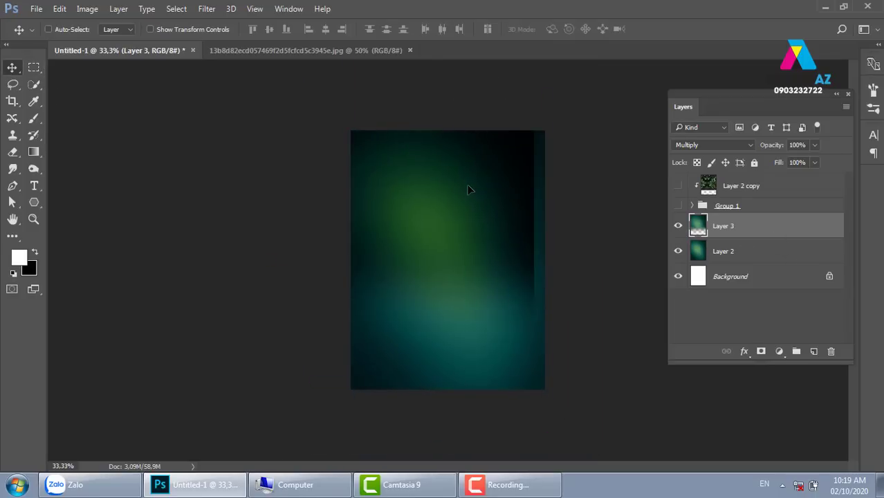
Delete Layer 3, select the poster's upper two thirds, and try and undo an erase.
key("Delete")
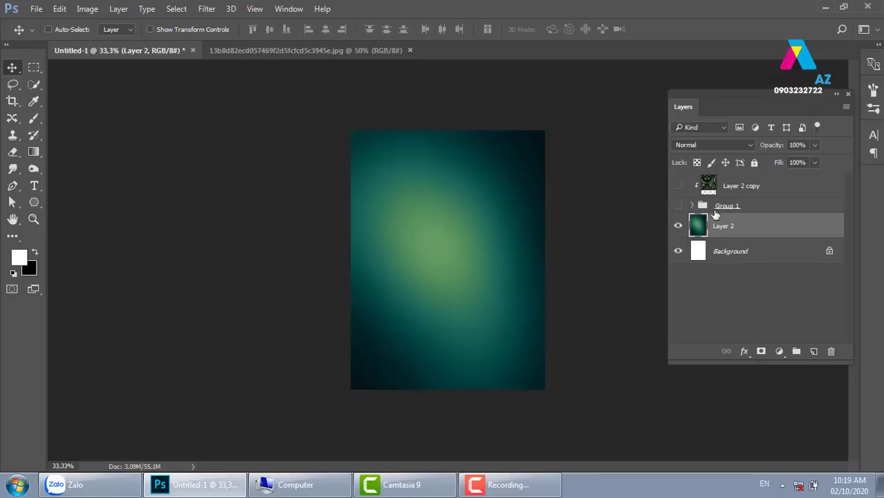
left_click(34, 67)
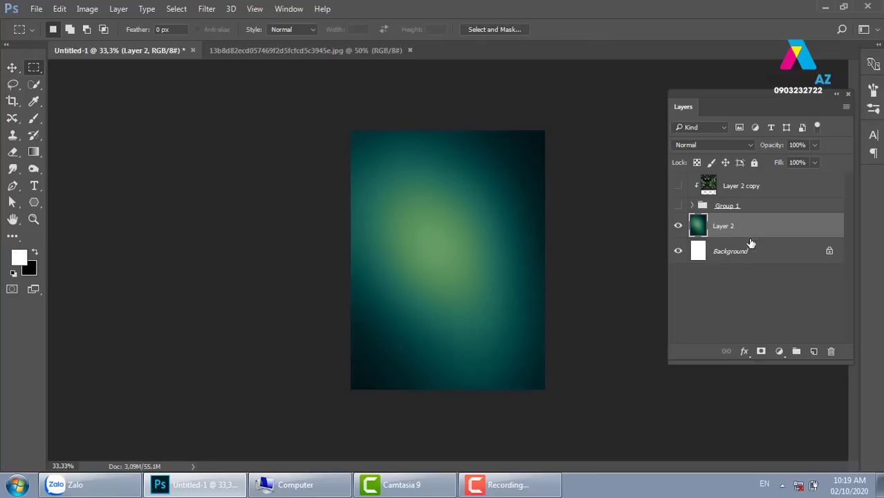
left_click_drag(351, 131, 664, 307)
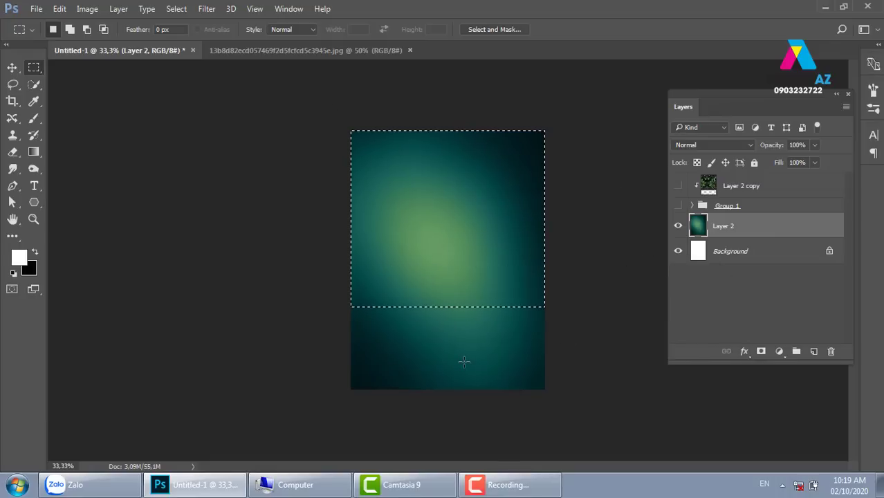
key("Delete")
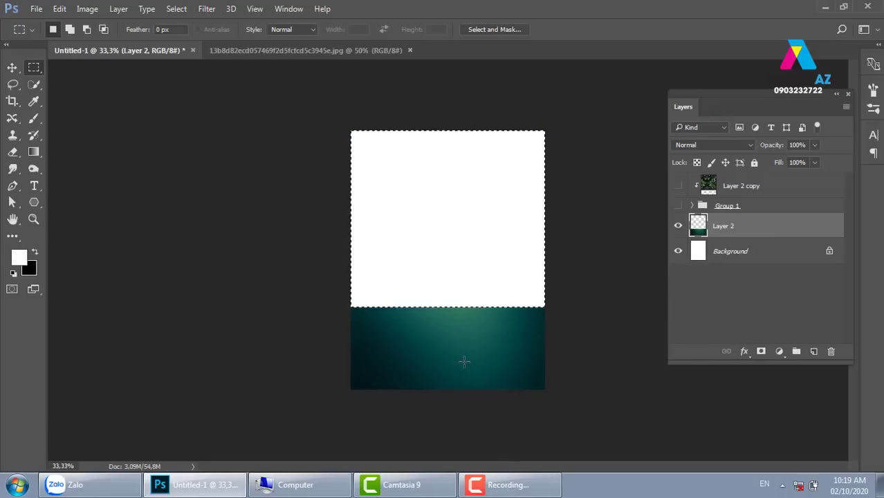
key("ctrl+z")
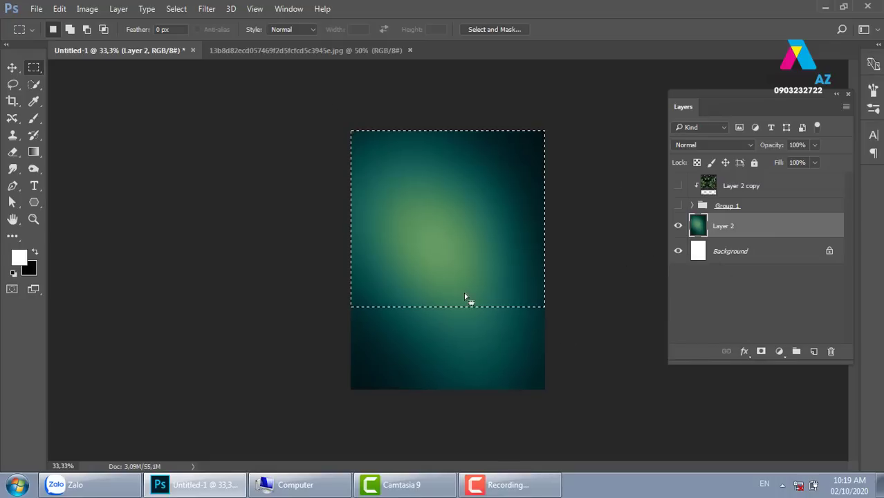
Feather the selection 100 pixels, copy it onto a new Layer 3, and hide Layer 2.
key("shift+F6")
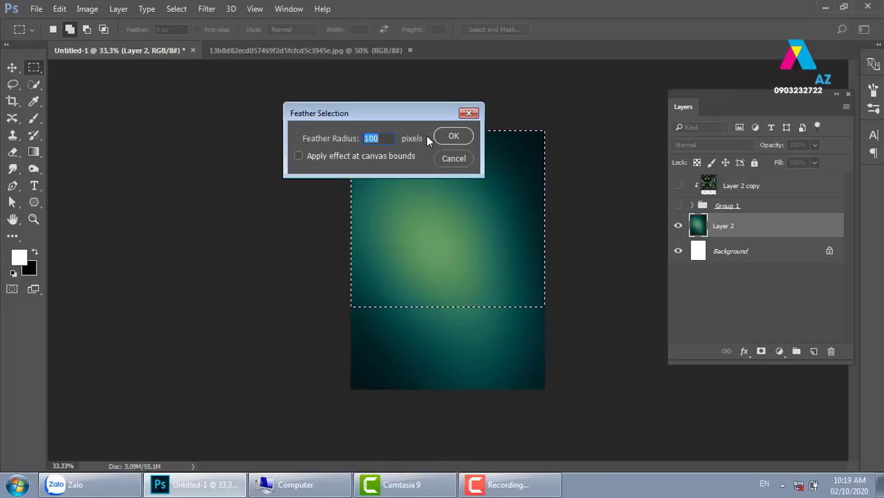
left_click(453, 136)
key("Delete")
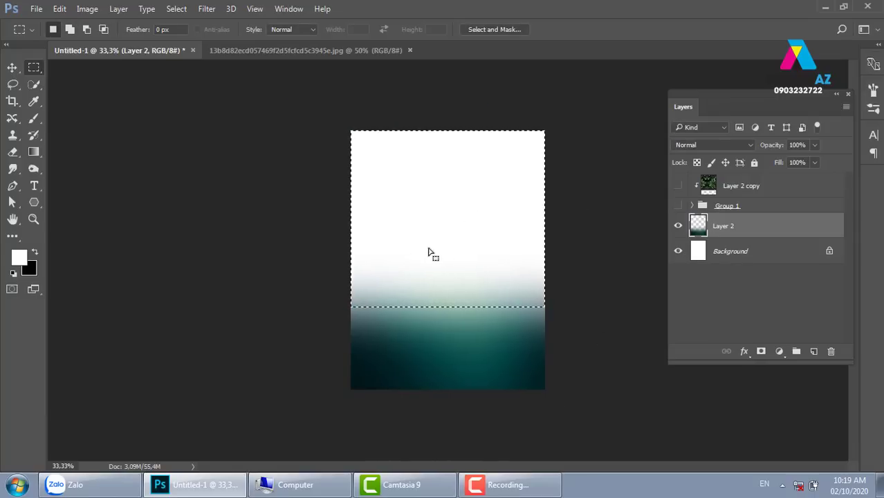
key("ctrl+z")
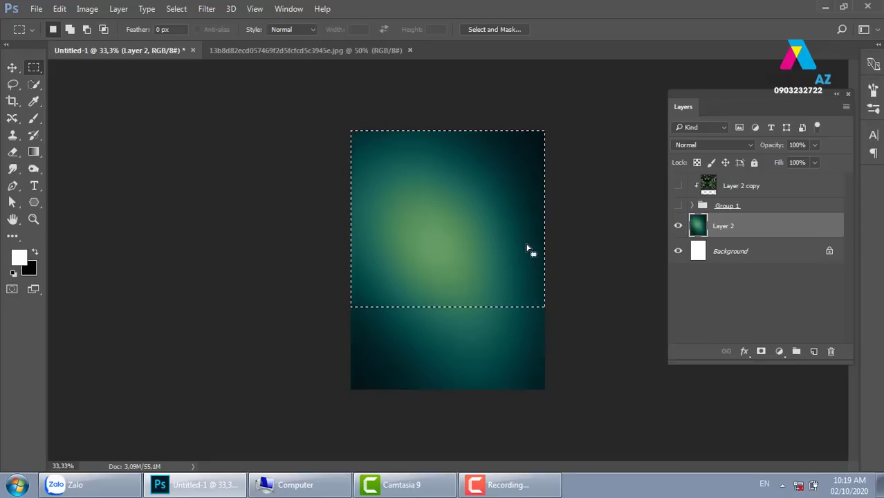
key("ctrl+j")
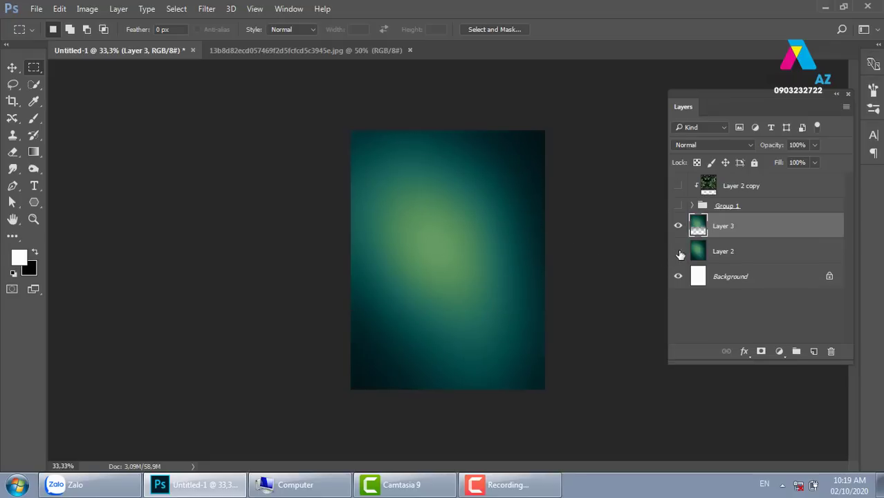
left_click(679, 252)
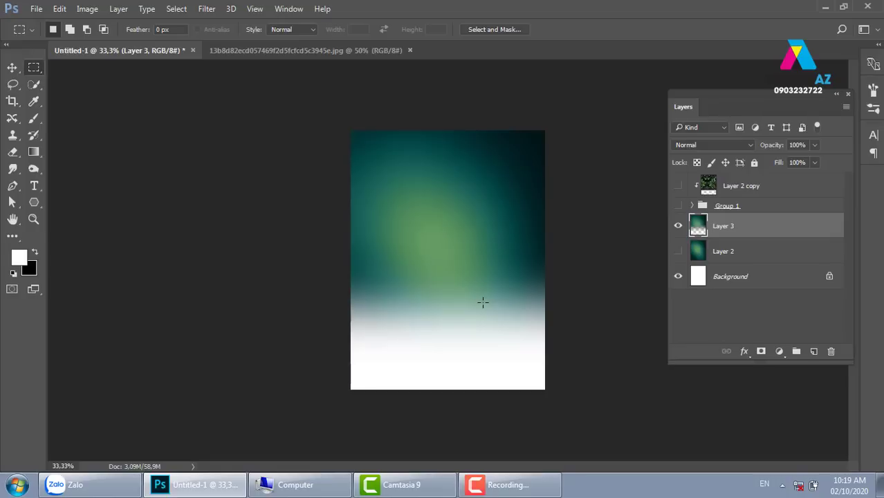
Show Layer 2 again and set Layer 3's blend mode to Multiply.
left_click(679, 251)
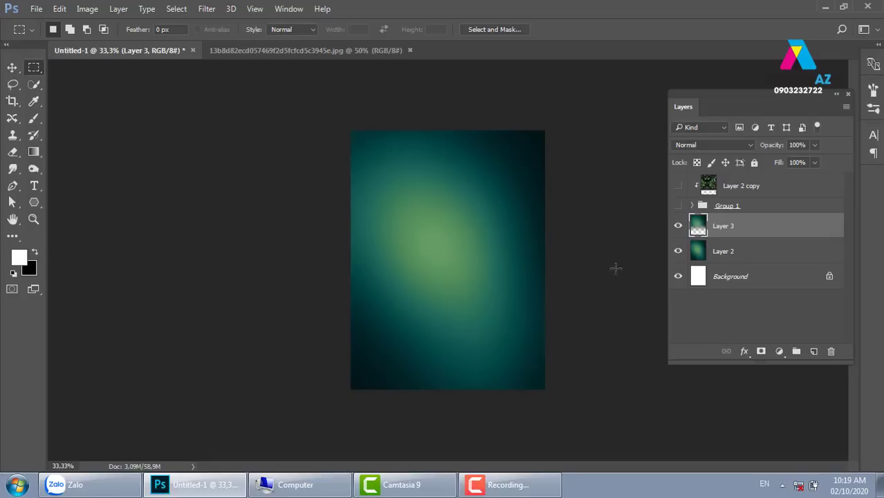
left_click(756, 254)
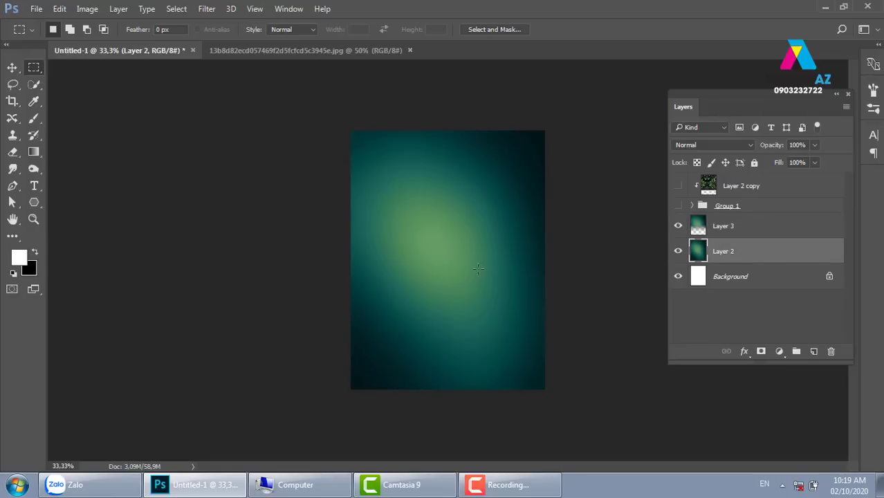
left_click(740, 233)
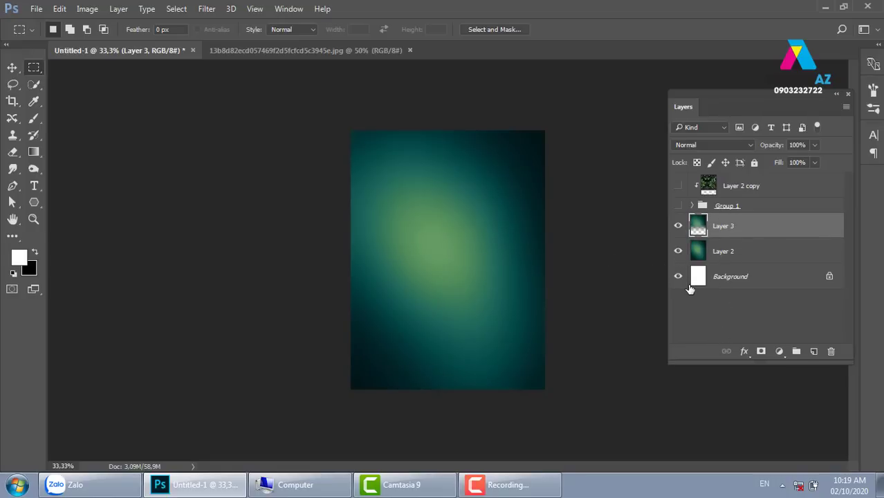
left_click(705, 147)
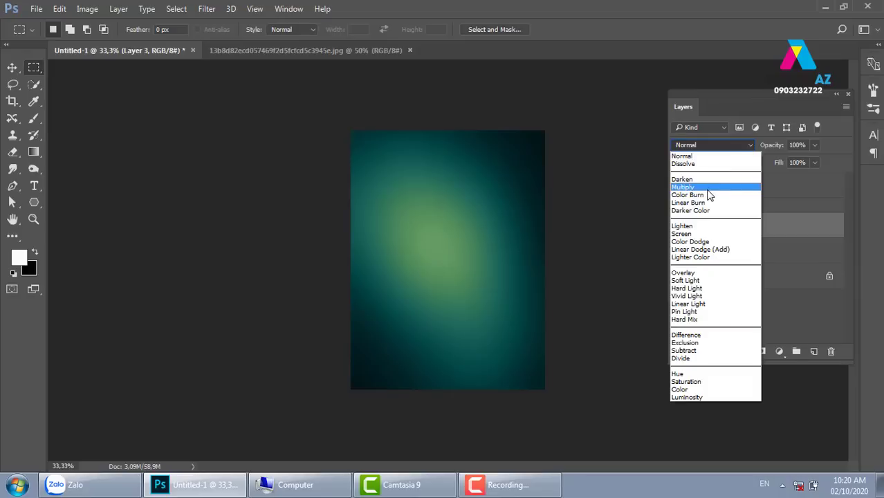
left_click(711, 188)
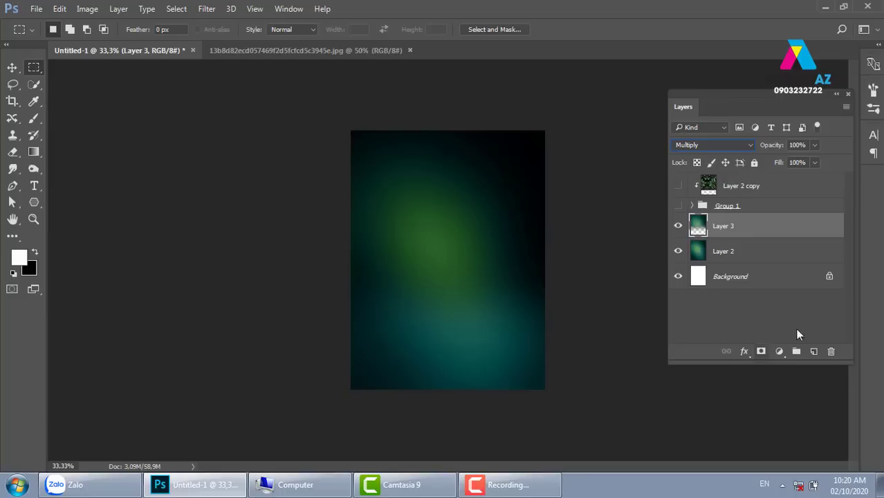
Turn Group 1 and the Layer 2 copy fern leaves back on, and select the Move tool with Auto-Select.
left_click(678, 206)
left_click(678, 186)
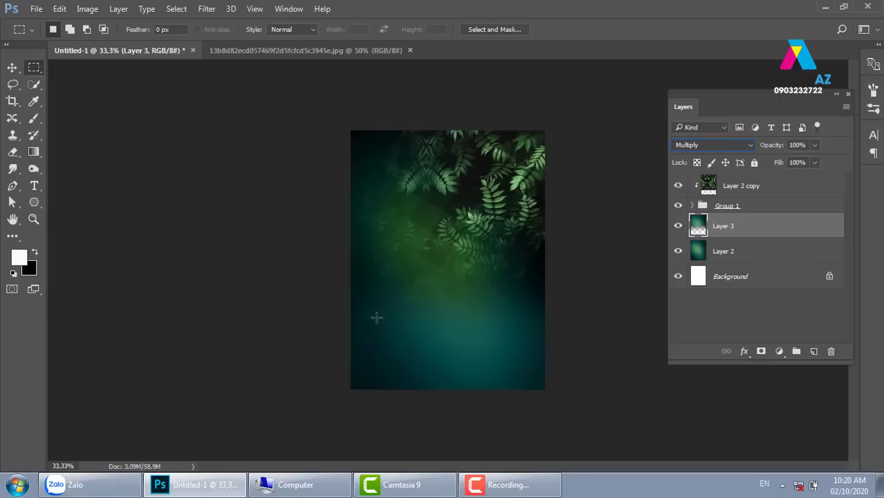
left_click(12, 67)
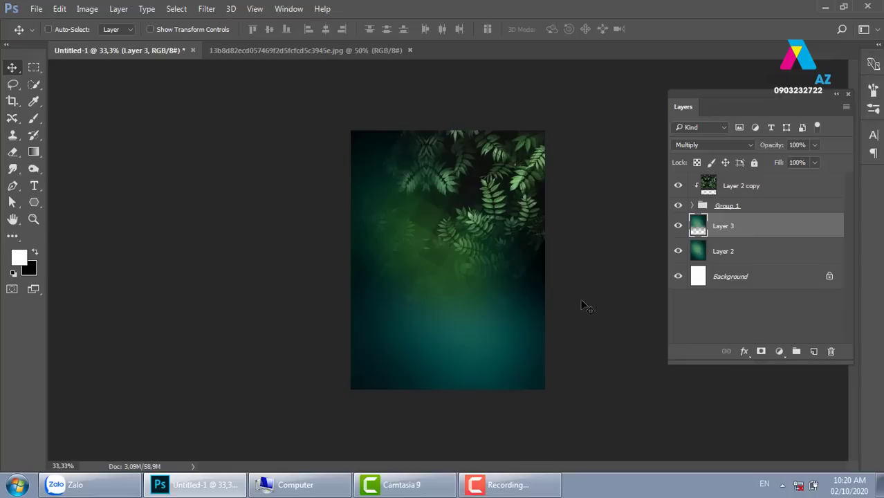
left_click(49, 29)
left_click_drag(443, 255, 444, 262)
Start opening a file and navigate from the thuvienanh library into the mypham folder.
key("ctrl+o")
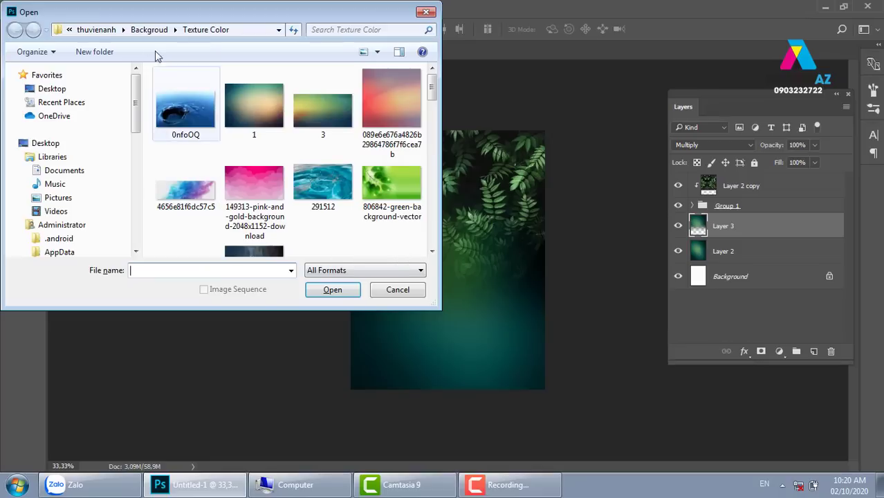
left_click(99, 34)
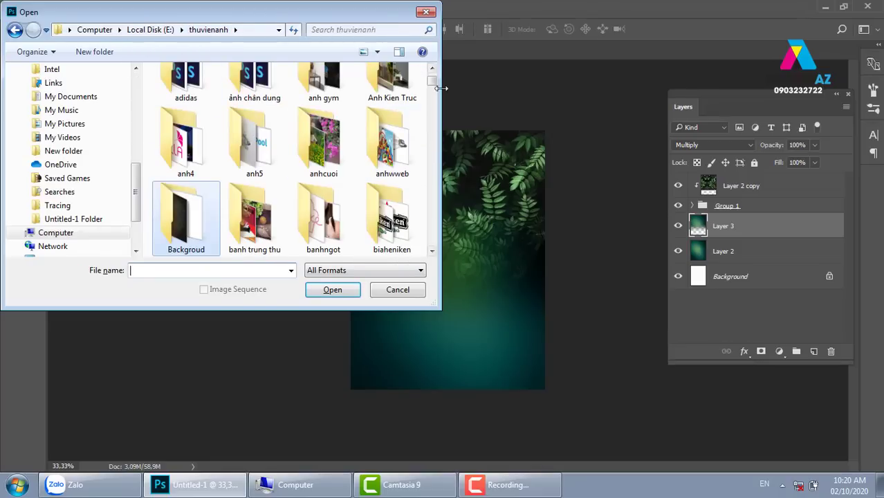
scroll(436, 84, "up", 1)
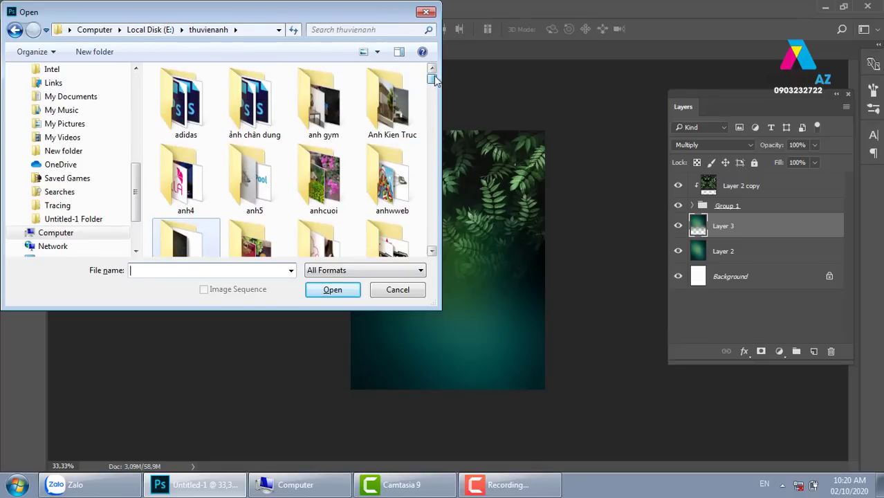
left_click(246, 164)
key("m")
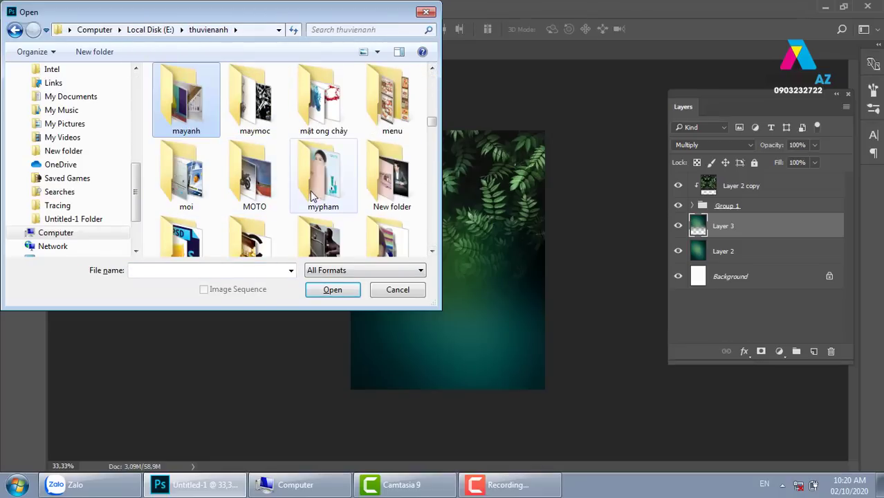
double_click(328, 193)
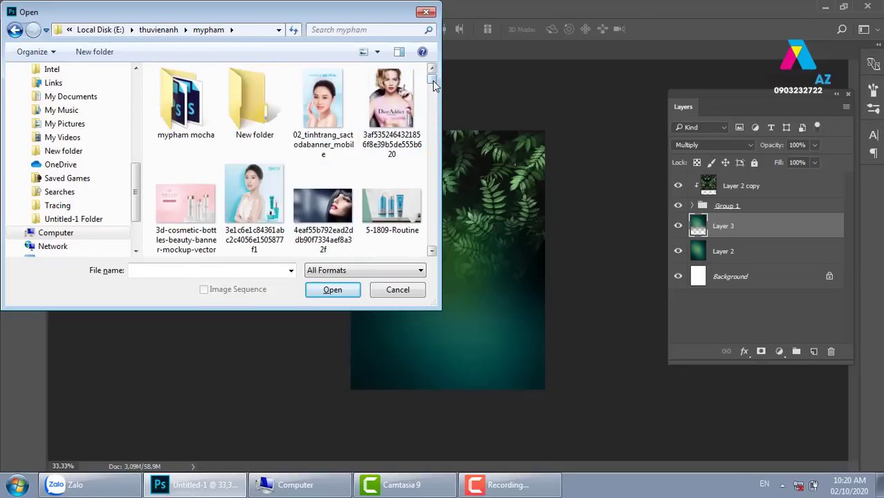
Scroll through the mypham folder's contents to locate the mypham mocha subfolder.
scroll(434, 90, "down", 2)
left_click_drag(435, 88, 423, 159)
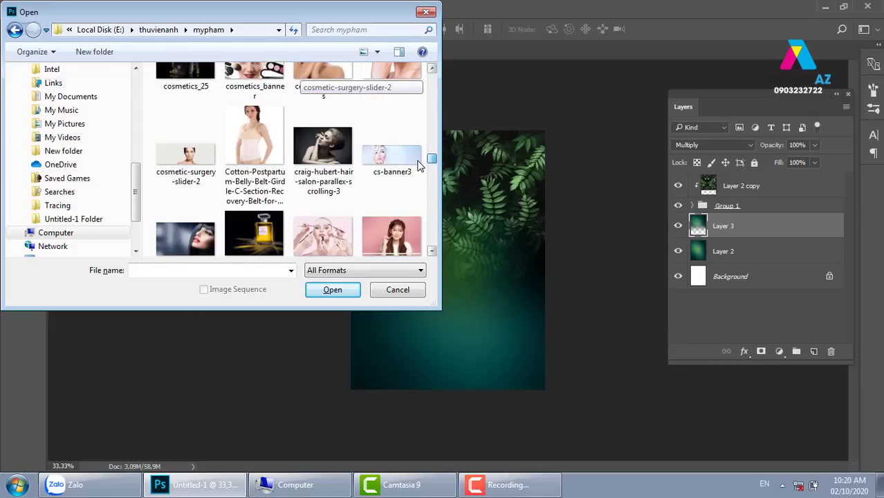
scroll(353, 209, "down", 3)
scroll(354, 210, "down", 2)
scroll(356, 211, "down", 1)
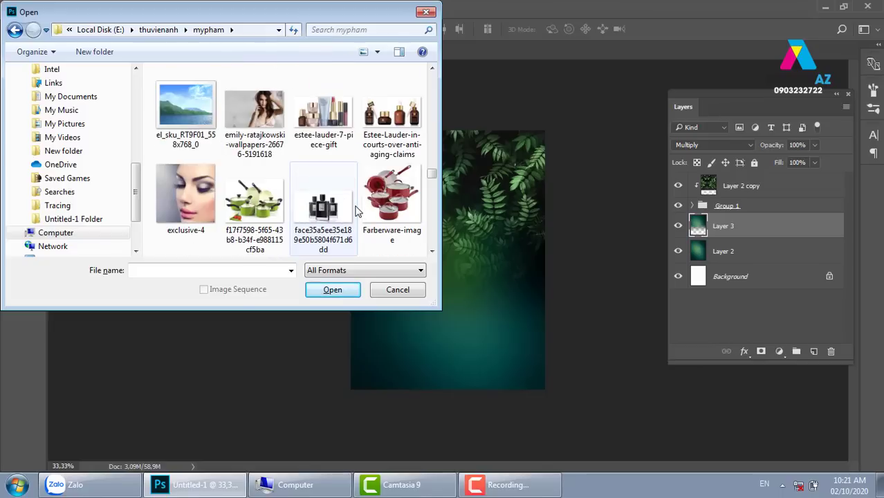
scroll(357, 211, "up", 1)
scroll(362, 206, "down", 1)
scroll(368, 202, "down", 1)
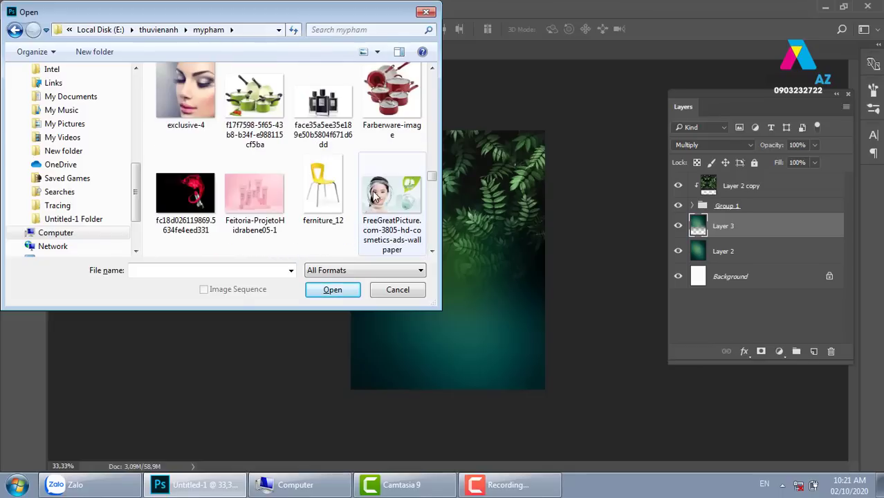
scroll(373, 197, "down", 1)
scroll(372, 197, "down", 1)
scroll(372, 197, "down", 2)
scroll(373, 197, "down", 1)
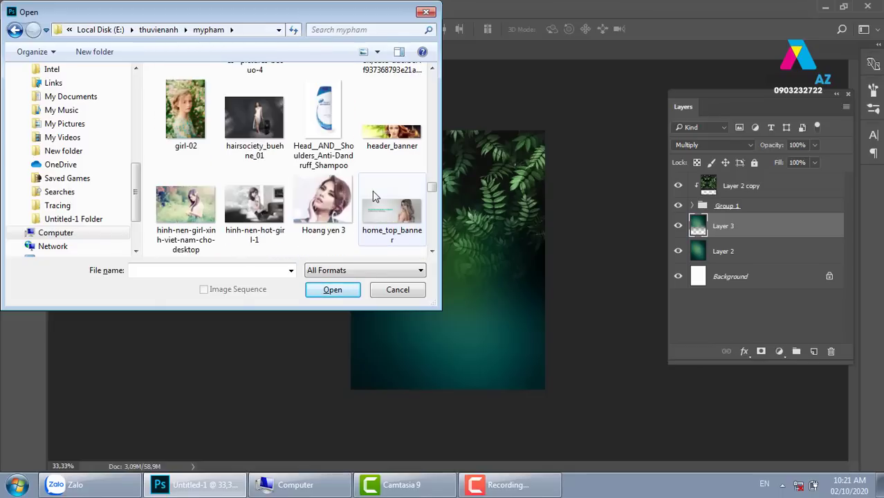
scroll(372, 197, "down", 1)
scroll(372, 197, "down", 1)
scroll(373, 198, "down", 1)
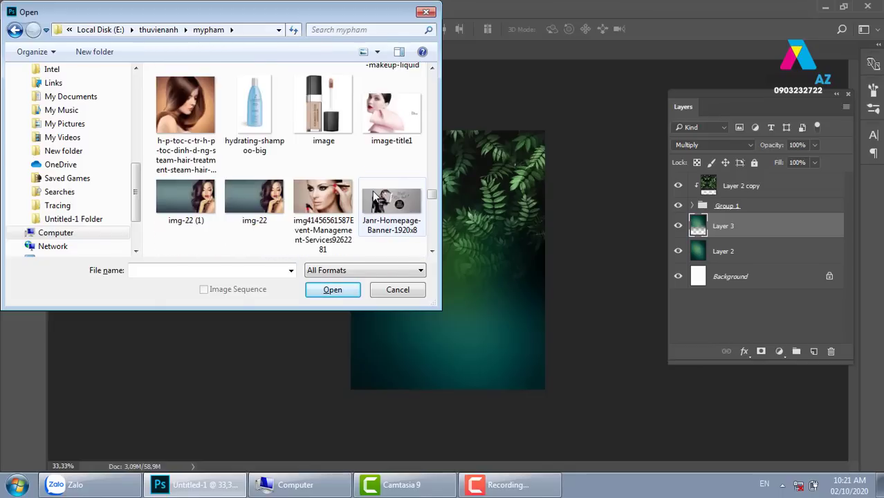
scroll(372, 197, "down", 1)
scroll(373, 198, "down", 1)
scroll(373, 197, "down", 2)
scroll(372, 197, "down", 1)
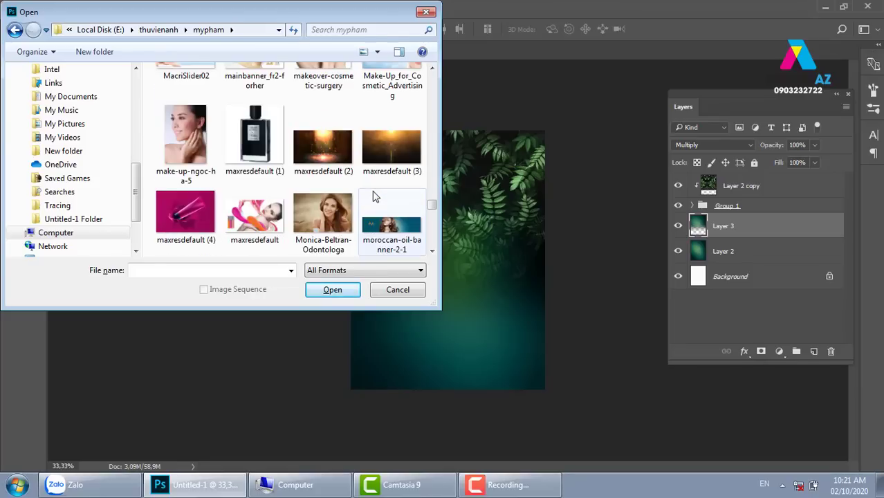
scroll(373, 198, "down", 1)
scroll(372, 198, "down", 1)
scroll(372, 198, "down", 1)
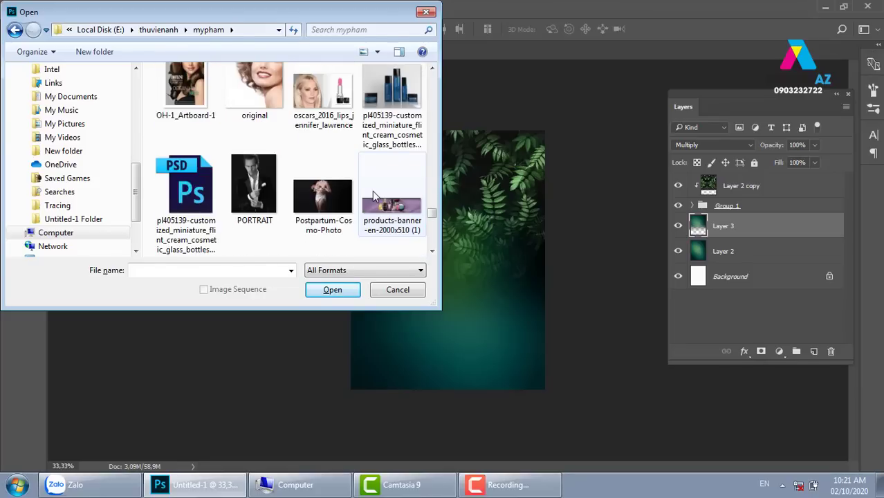
scroll(372, 197, "down", 1)
scroll(373, 197, "down", 1)
scroll(372, 197, "down", 2)
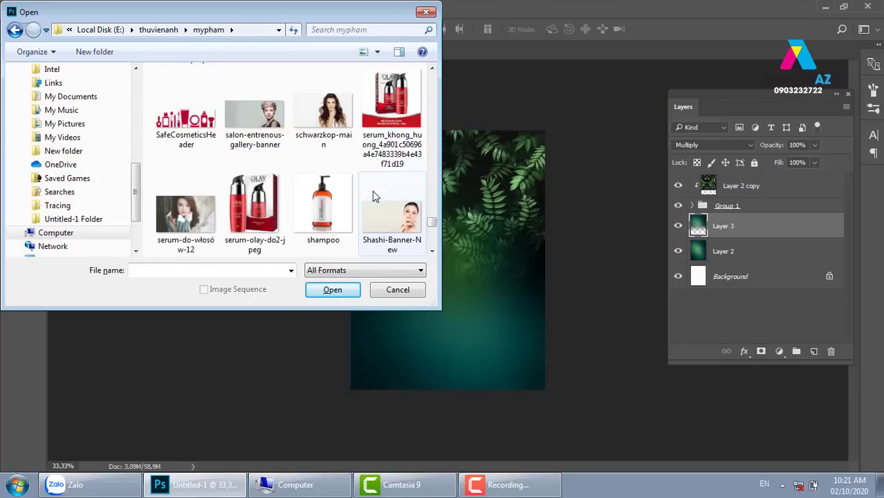
scroll(372, 197, "down", 1)
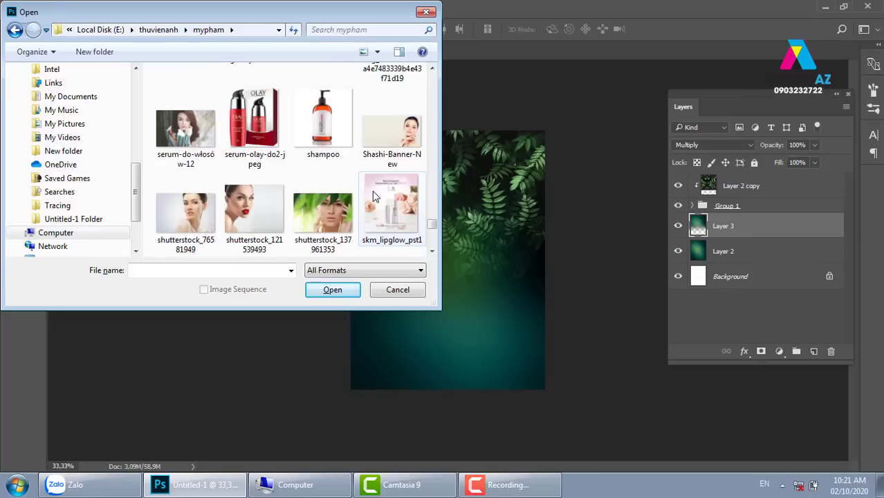
scroll(373, 198, "down", 1)
scroll(372, 197, "down", 1)
scroll(372, 198, "down", 1)
scroll(372, 197, "down", 1)
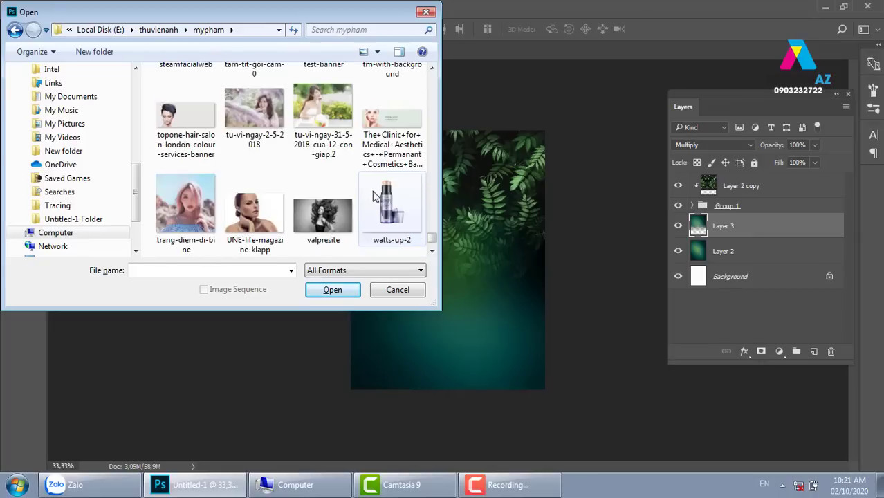
scroll(372, 197, "down", 1)
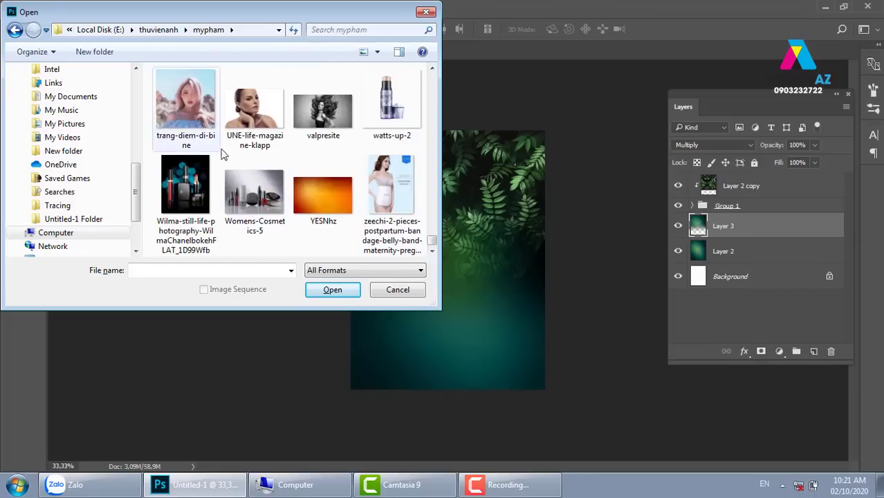
scroll(407, 215, "up", 3)
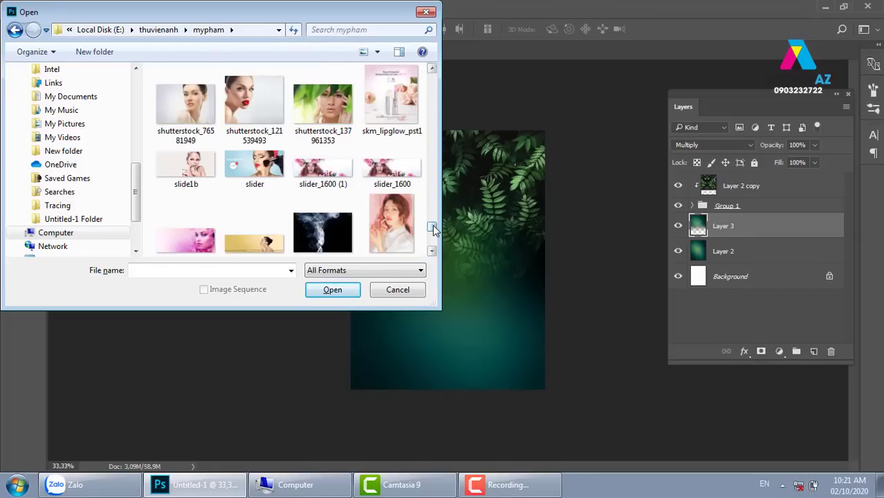
left_click_drag(433, 228, 441, 69)
Enter the mypham mocha folder, select the purple jar photo body-sua-lanh-9741 and open it.
double_click(185, 104)
left_click(185, 111)
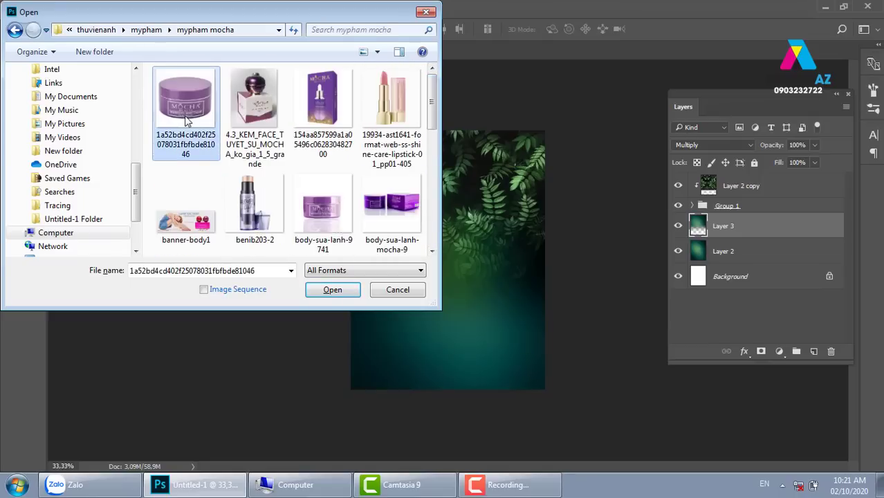
scroll(429, 104, "down", 1)
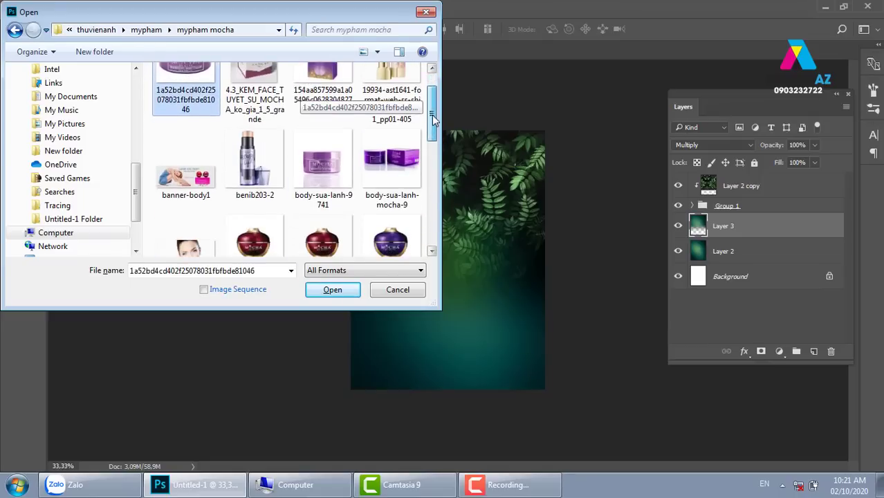
scroll(429, 102, "up", 1)
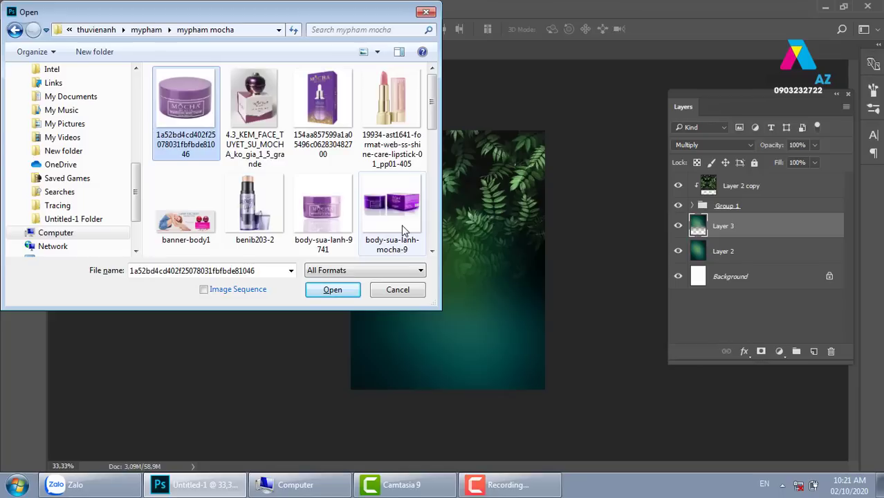
left_click(335, 208)
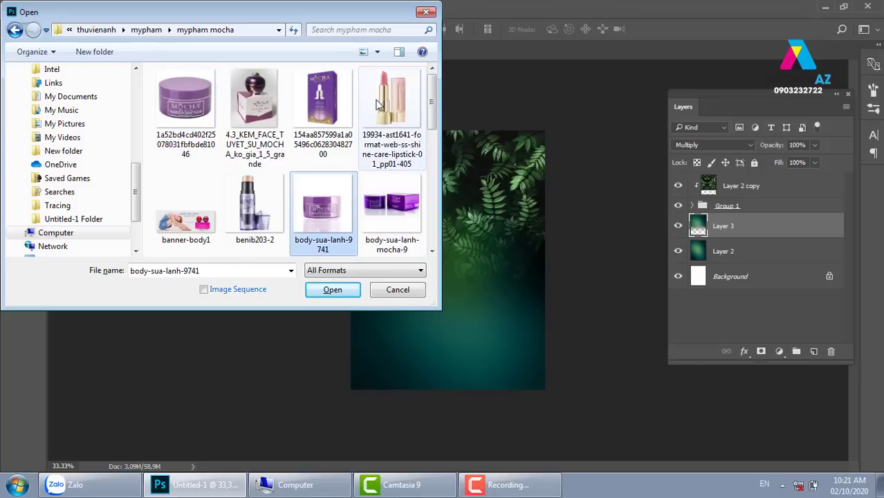
left_click_drag(432, 102, 428, 134)
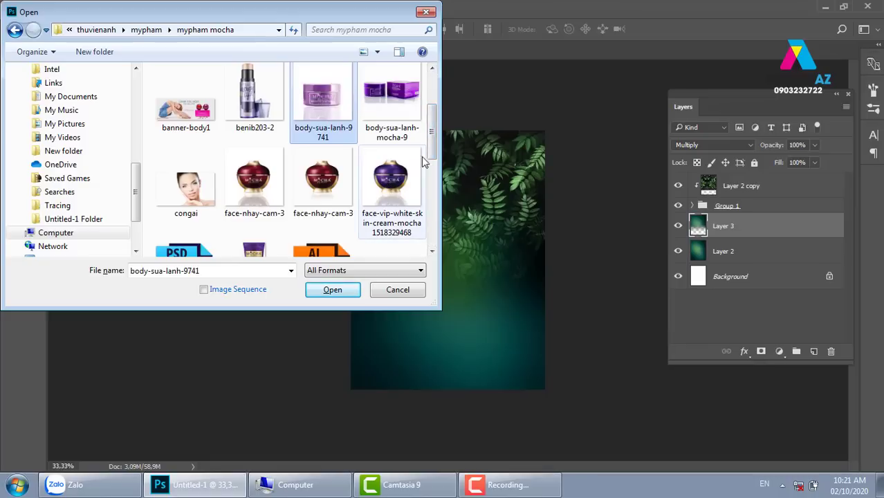
scroll(326, 187, "down", 3)
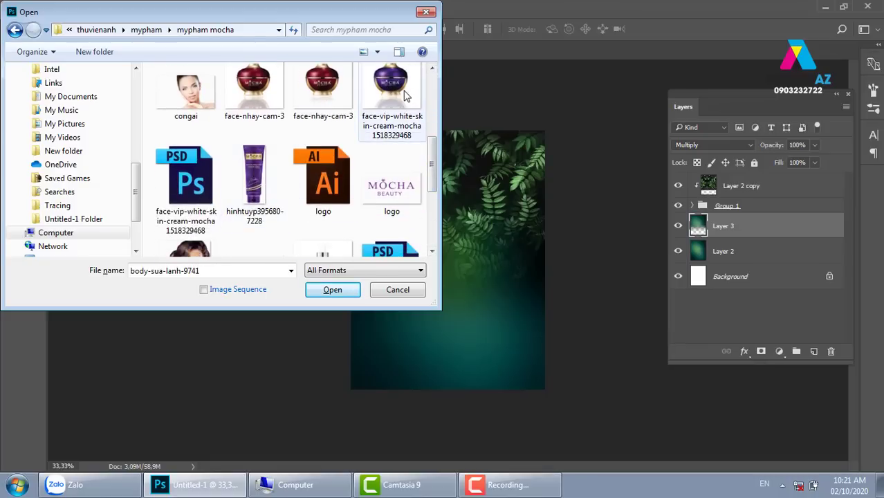
mouse_move(432, 159)
left_mouse_down()
mouse_move(434, 225)
mouse_move(436, 86)
left_mouse_up()
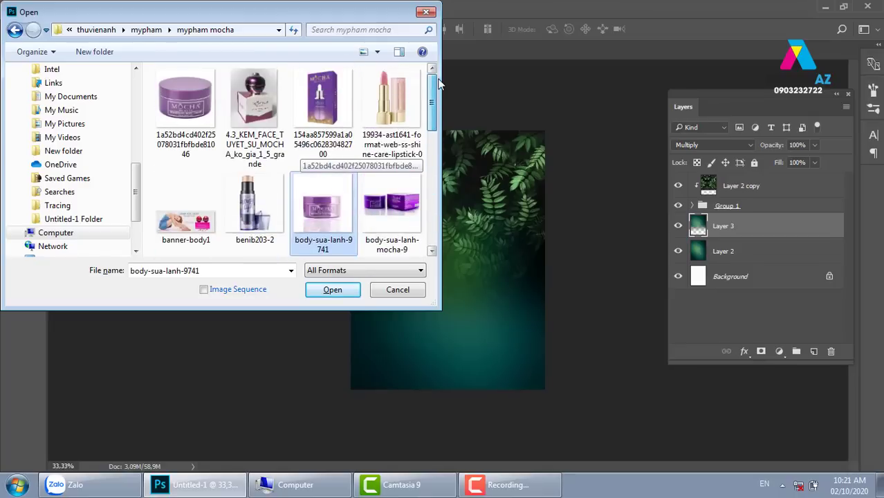
left_click(333, 290)
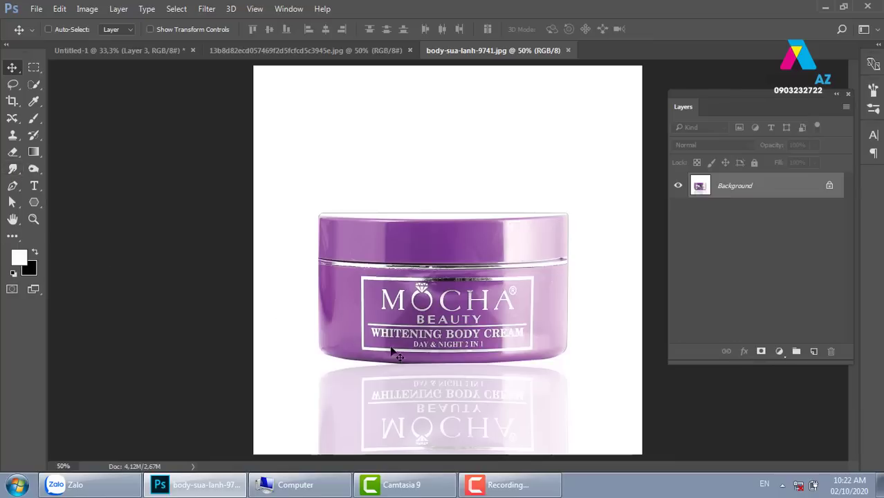
Zoom the jar photo to 100%, pan to its bottom edge, and switch to the Pen tool.
key("ctrl+plus")
key("ctrl+plus")
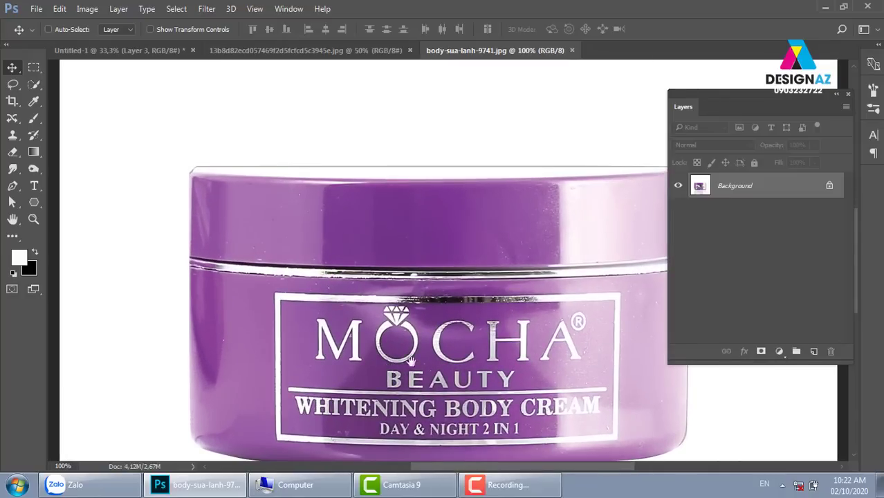
left_click_drag(398, 350, 396, 277)
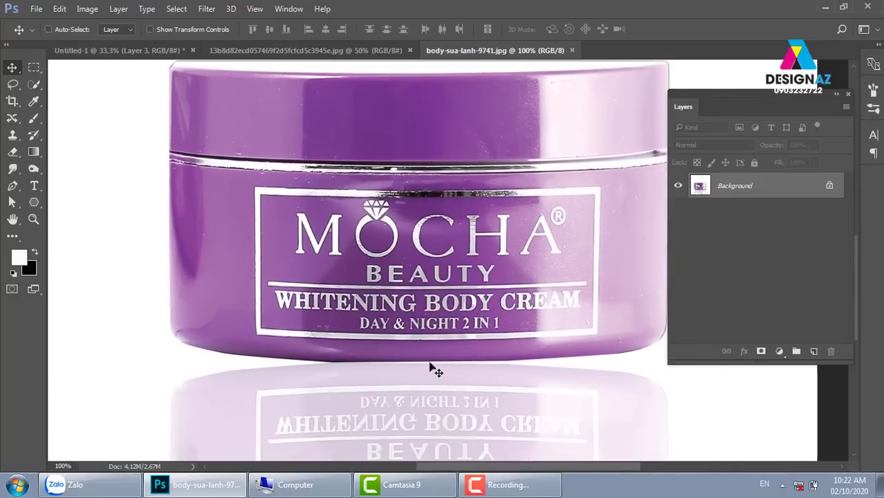
key("p")
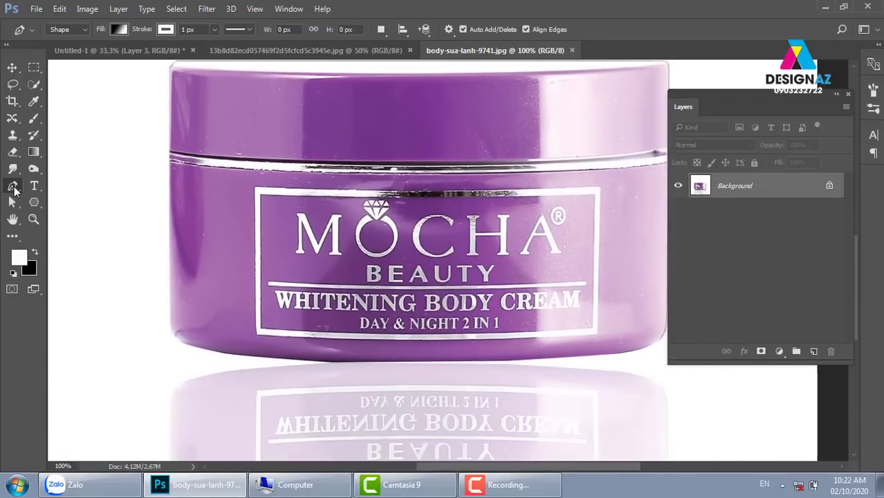
Undo the accidental Shape 1 layer, set the Pen to Path mode, and anchor at the jar's bottom centre.
left_click(426, 361)
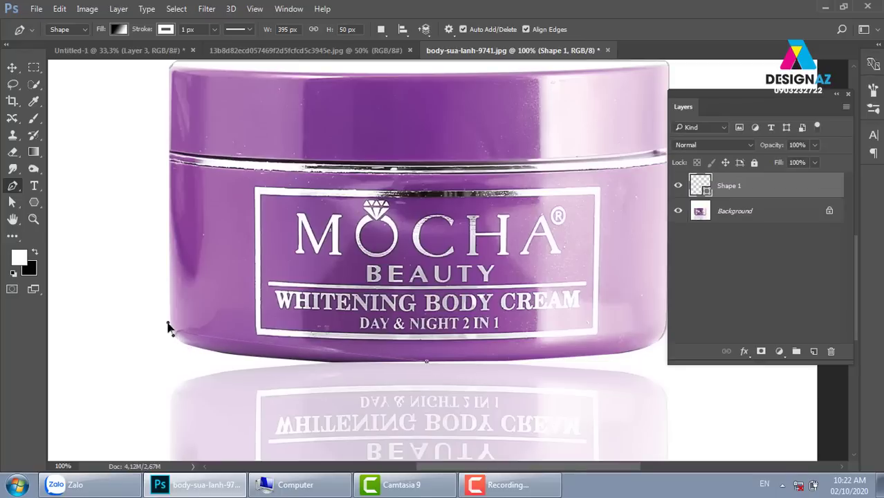
left_click_drag(169, 326, 305, 355)
key("ctrl+z")
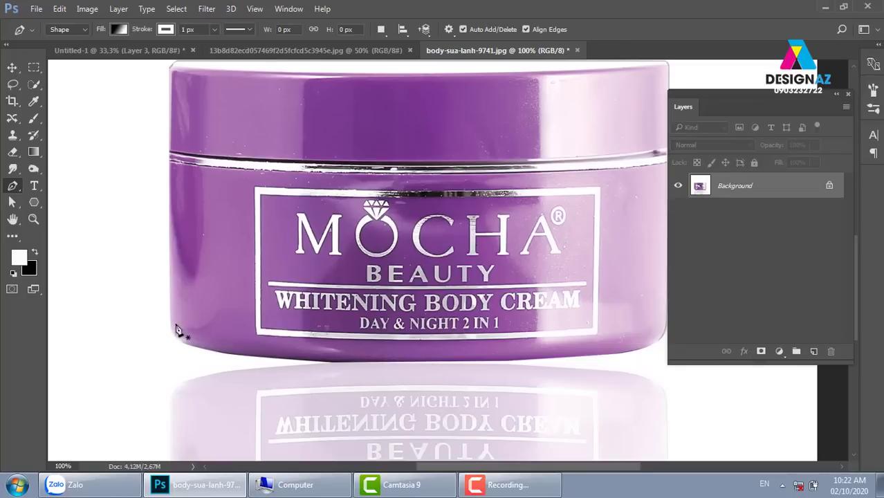
left_click(81, 33)
left_click(62, 52)
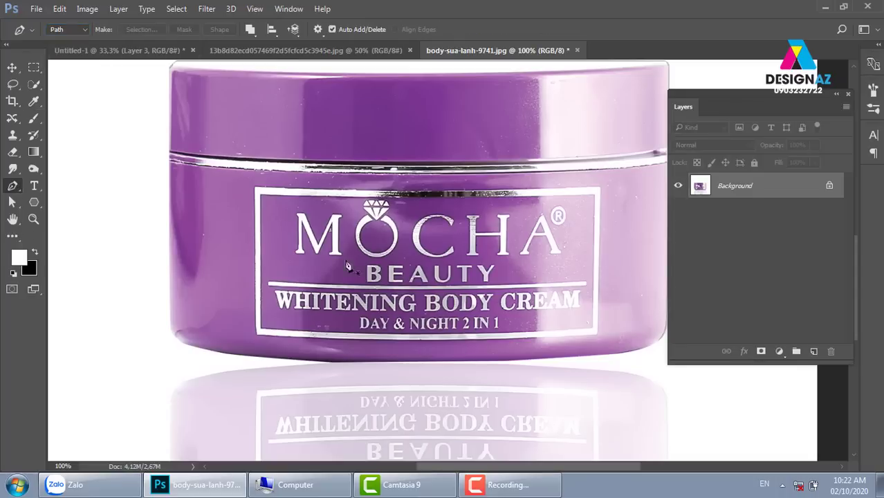
left_click(424, 362)
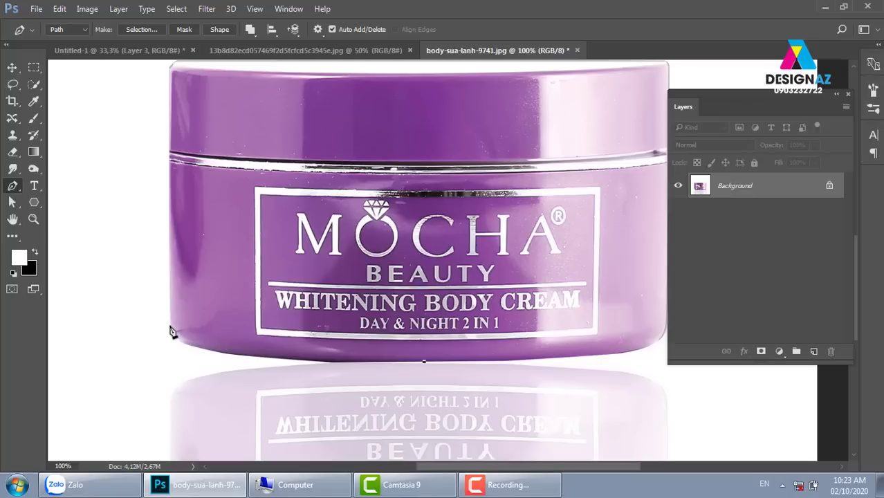
Trace the jar's lower-left curve and its top-left and top-right corners with Pen anchors.
left_click_drag(172, 330, 172, 319)
left_click_drag(172, 309, 160, 284)
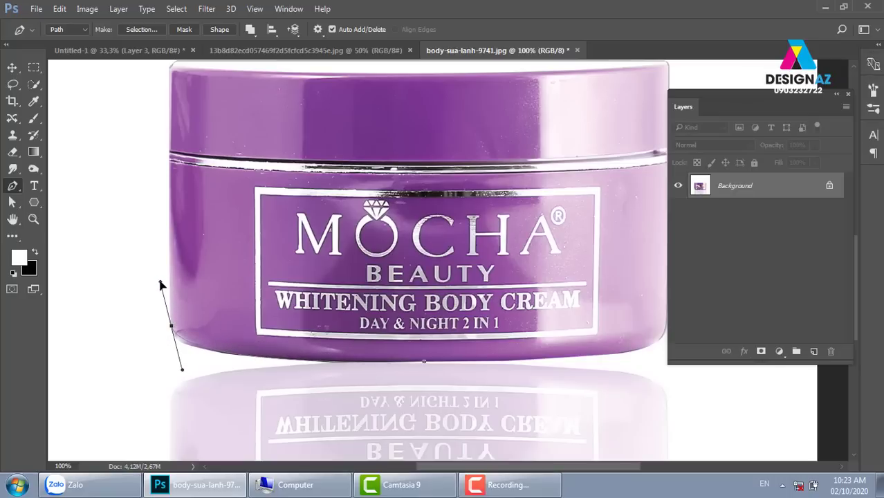
left_click_drag(160, 284, 166, 284)
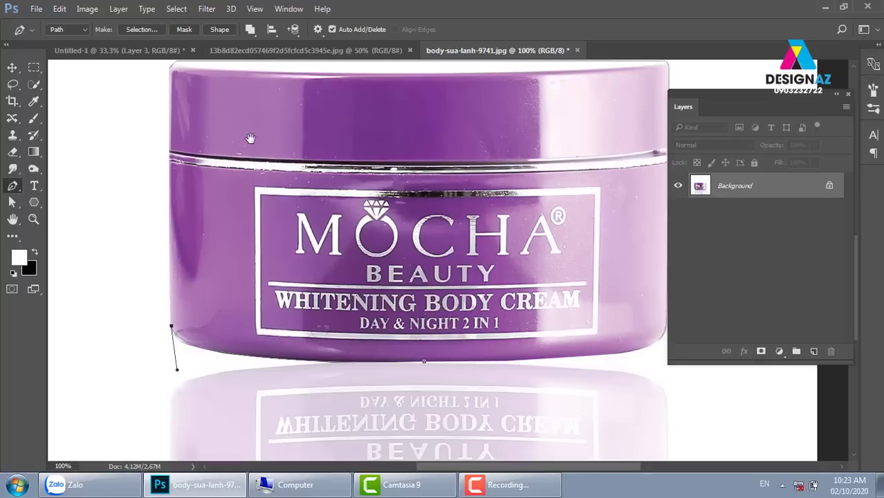
left_click_drag(246, 164, 225, 302)
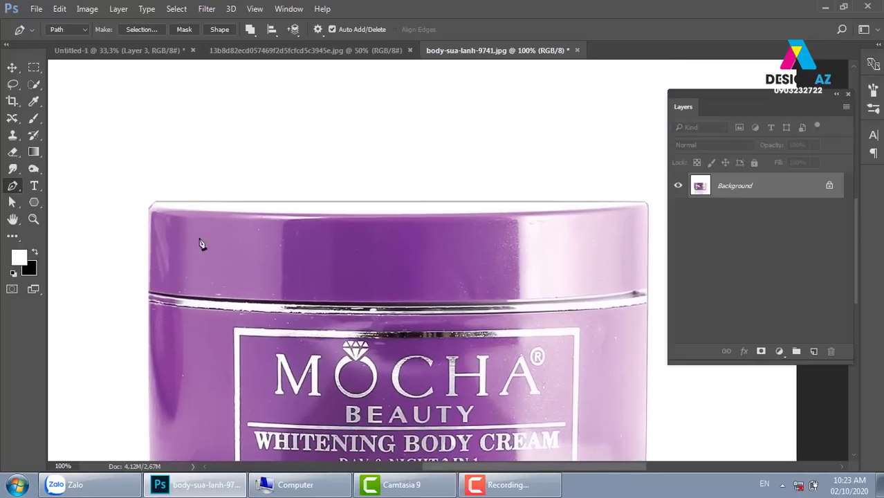
left_click(150, 210)
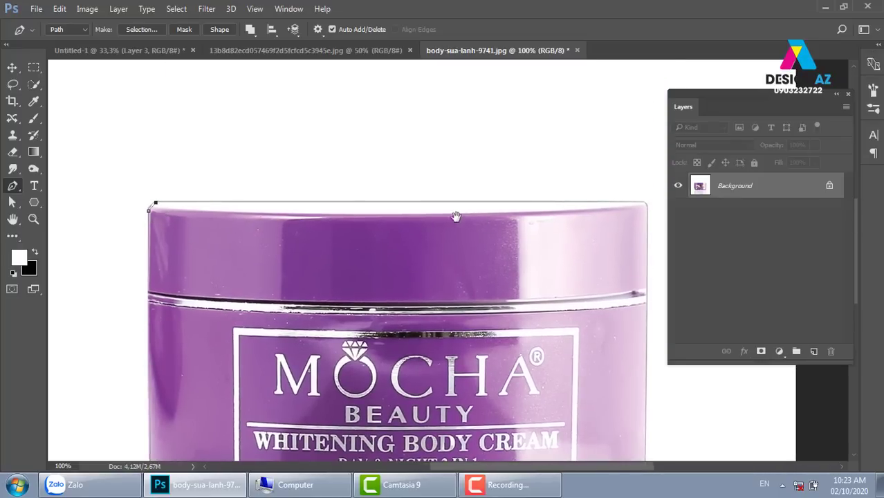
scroll(519, 216, "right", 3)
left_click(541, 200)
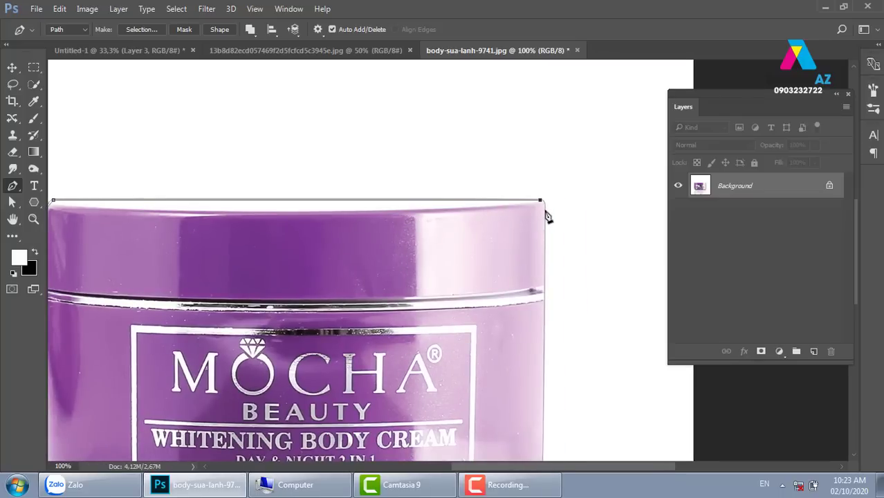
left_click_drag(545, 201, 546, 220)
Anchor the jar's right edge, close the path along its bottom, and load the path as a selection.
left_click_drag(571, 371, 568, 194)
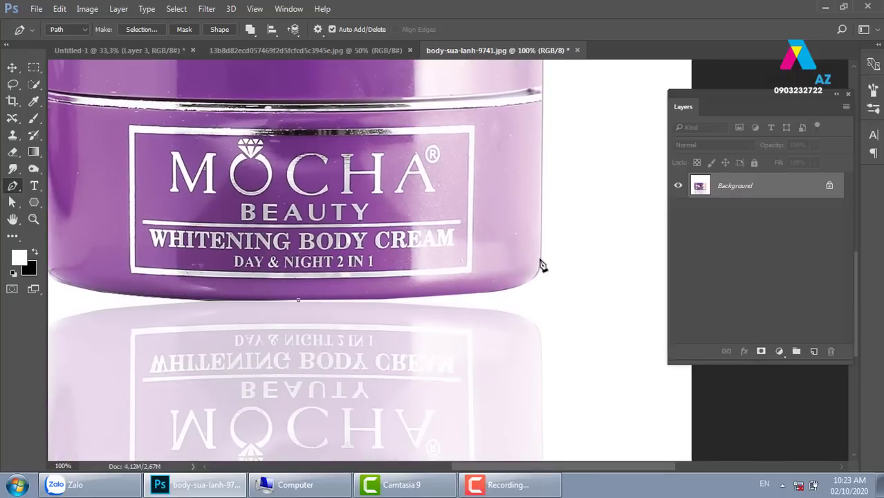
left_click(540, 259)
mouse_move(322, 319)
left_mouse_down()
mouse_move(374, 315)
mouse_move(78, 292)
left_mouse_up()
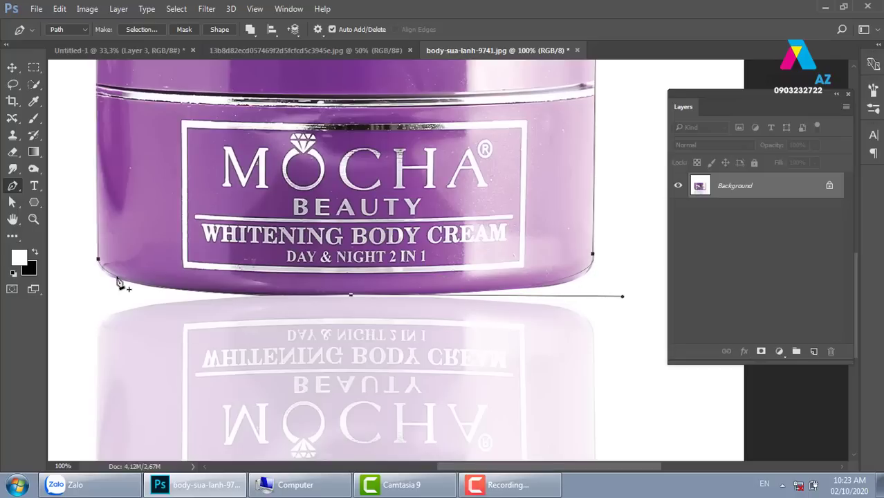
left_click_drag(578, 331, 486, 327)
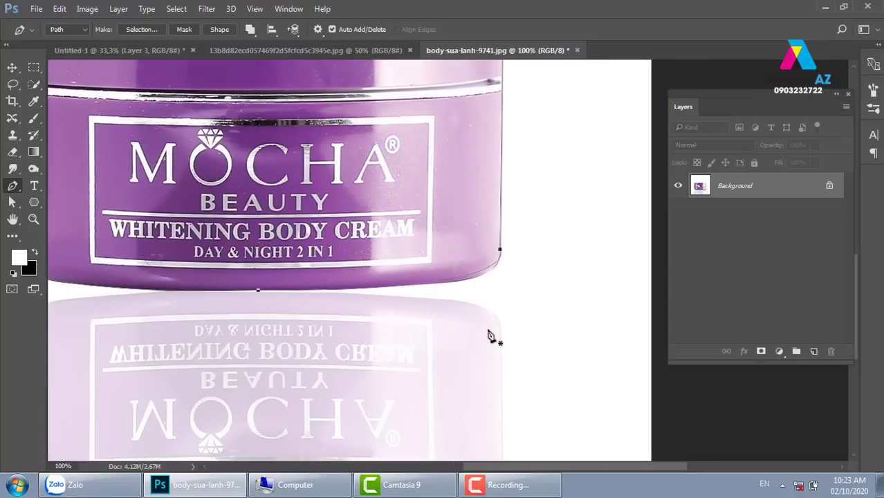
left_click_drag(259, 292, 531, 293)
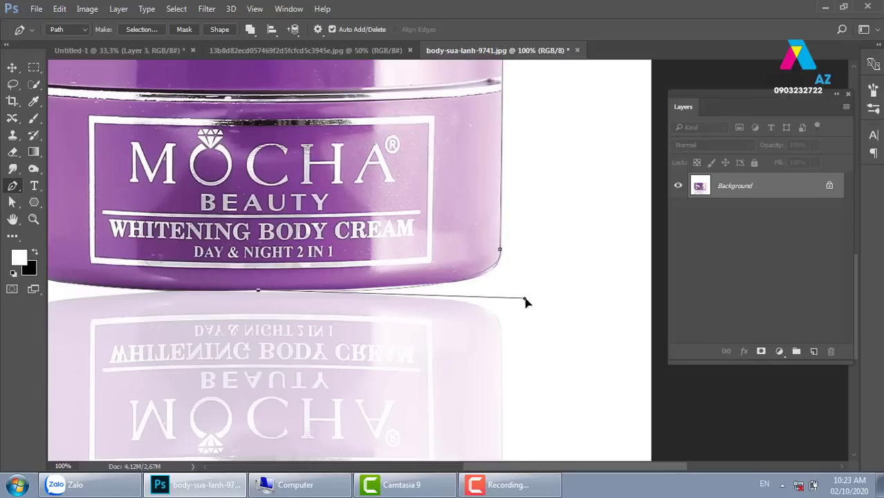
left_click_drag(531, 293, 535, 292)
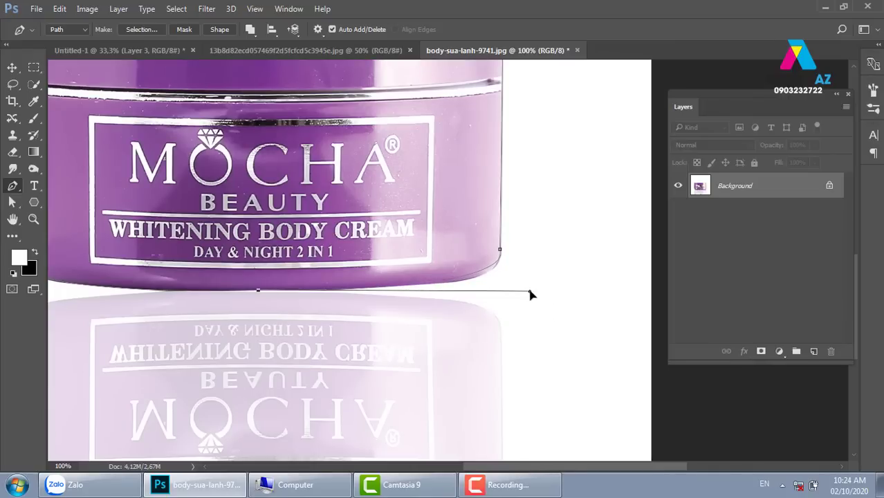
left_click_drag(535, 294, 530, 298)
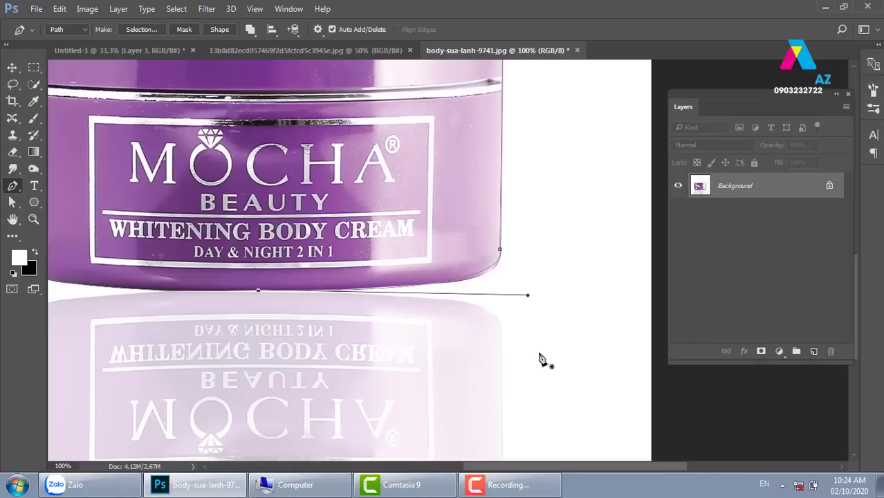
key("ctrl+minus")
key("ctrl+minus")
key("ctrl+minus")
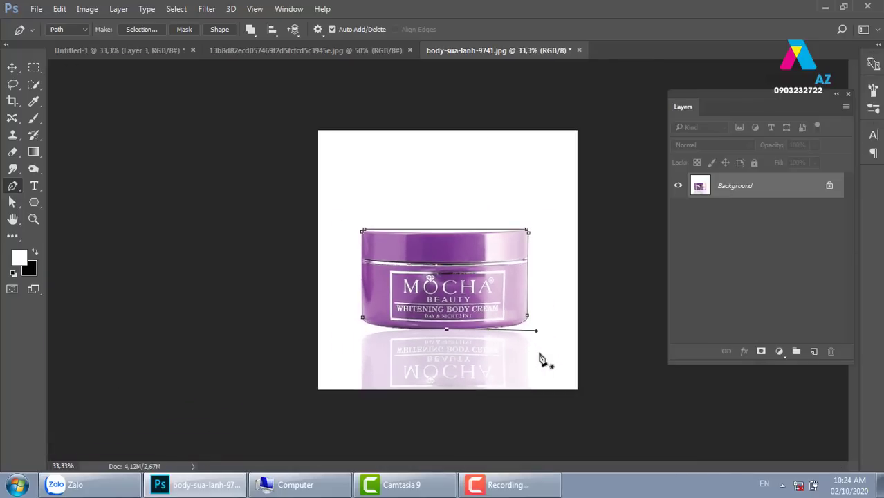
key("ctrl+Return")
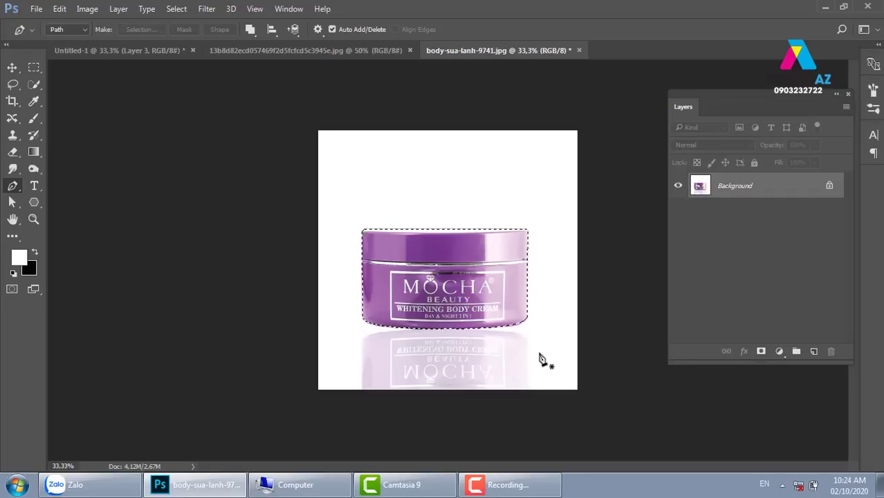
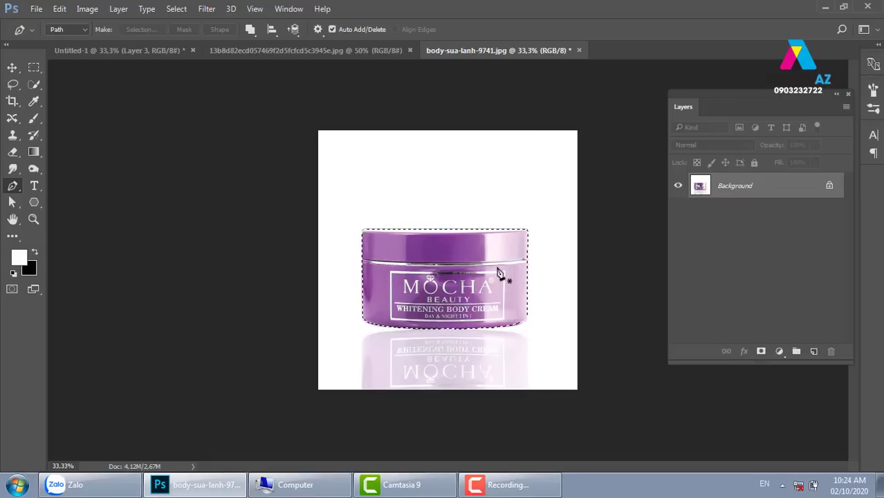
Copy the Mocha jar onto a new layer and hide the white Background layer.
key("ctrl+j")
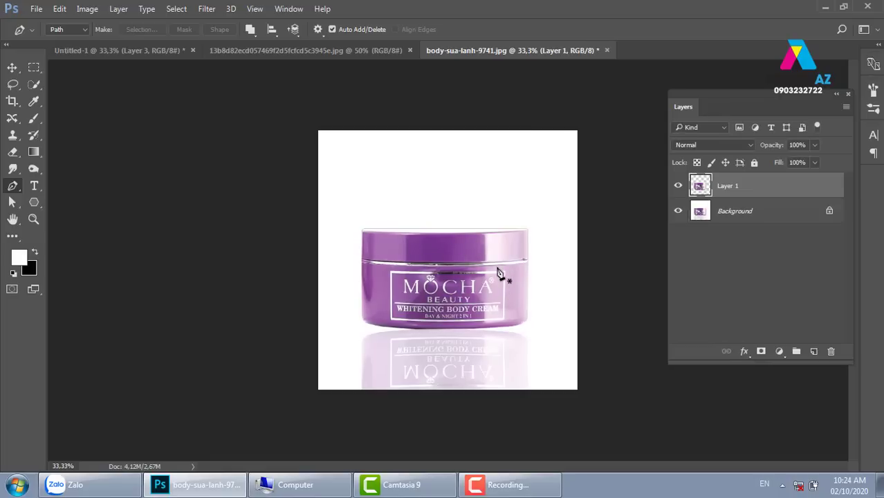
left_click(678, 211)
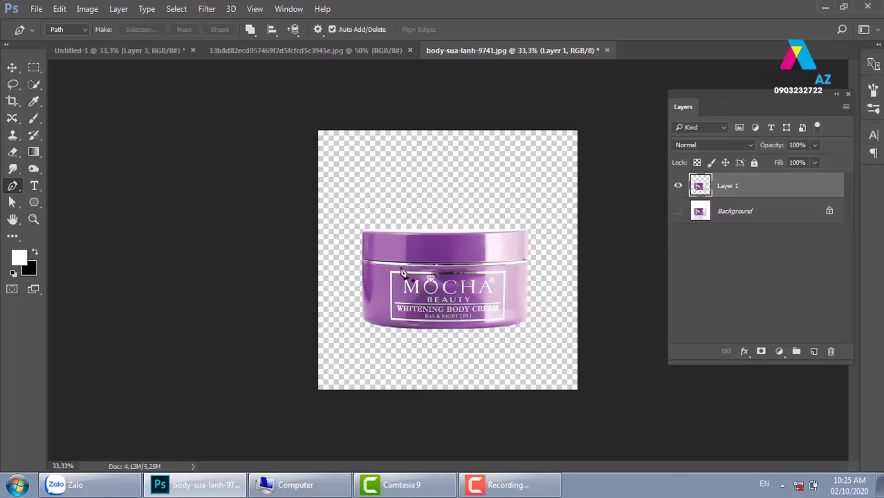
left_click(12, 67)
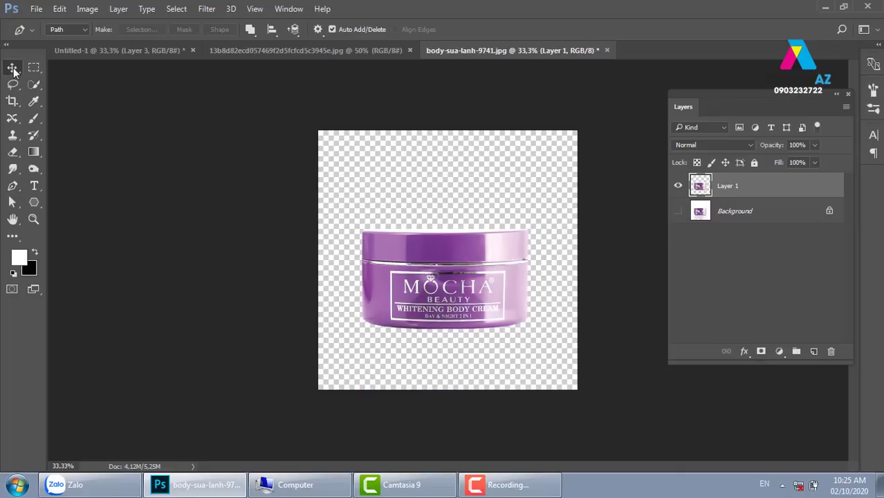
right_click(462, 260)
left_click(493, 271)
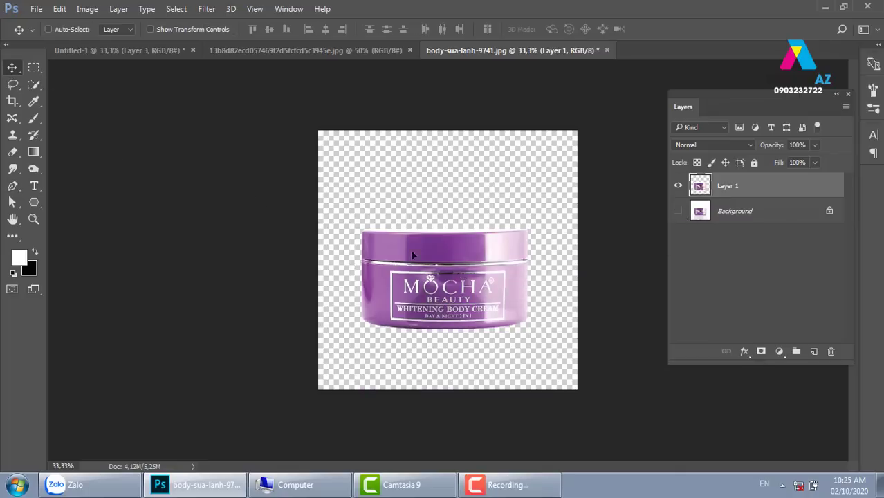
Drag the jar into the Untitled-1 poster, scale it to about 45% and move it lower-middle.
mouse_move(411, 252)
left_mouse_down()
mouse_move(147, 53)
mouse_move(452, 318)
left_mouse_up()
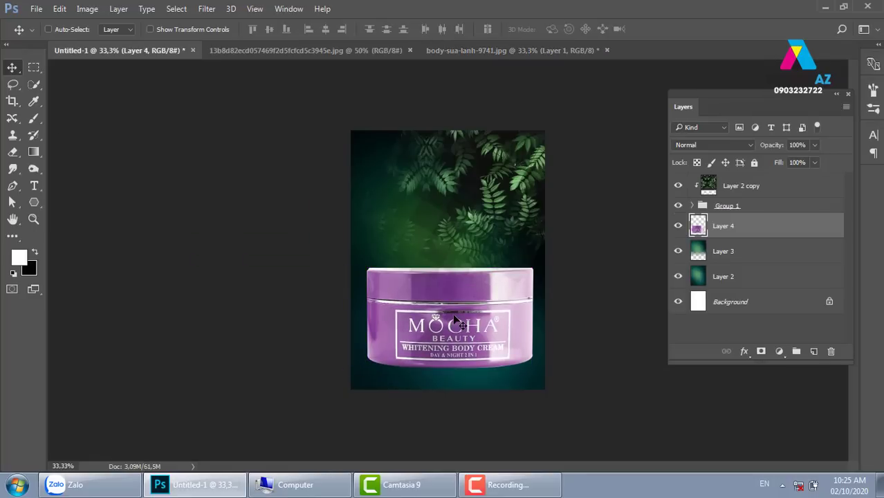
key("ctrl")
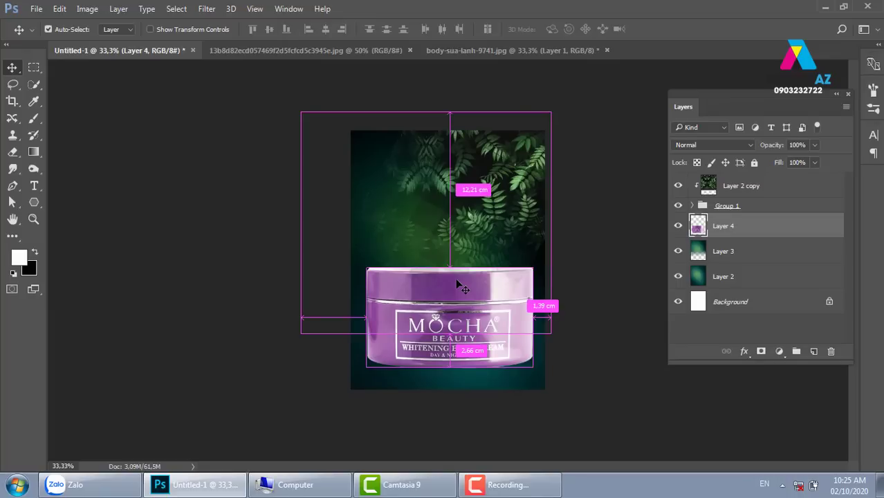
key("ctrl+t")
left_click_drag(533, 268, 479, 282)
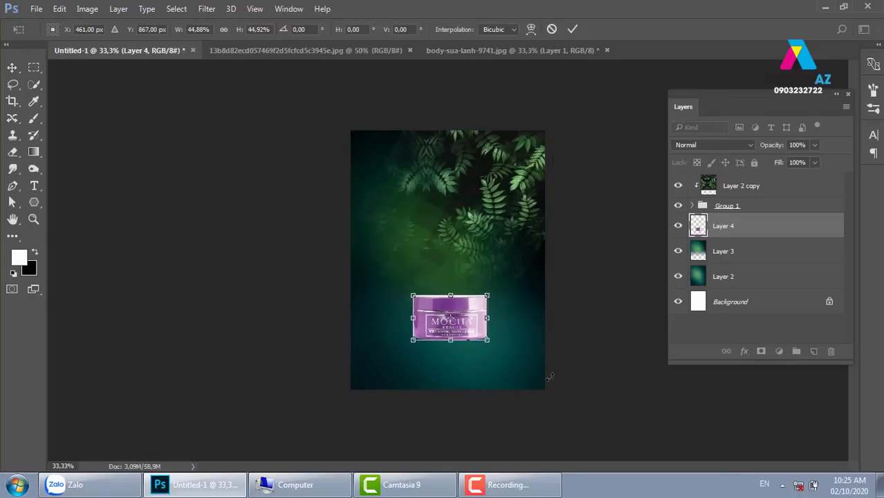
key("Return")
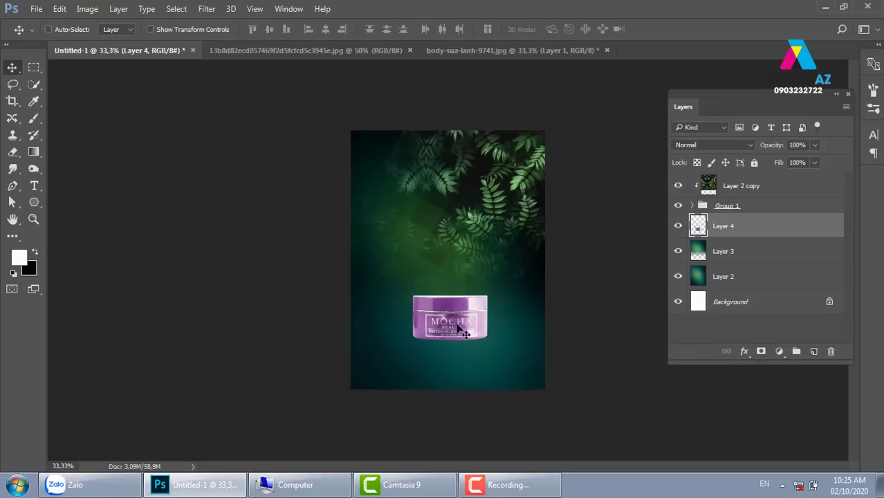
left_click_drag(450, 330, 414, 333)
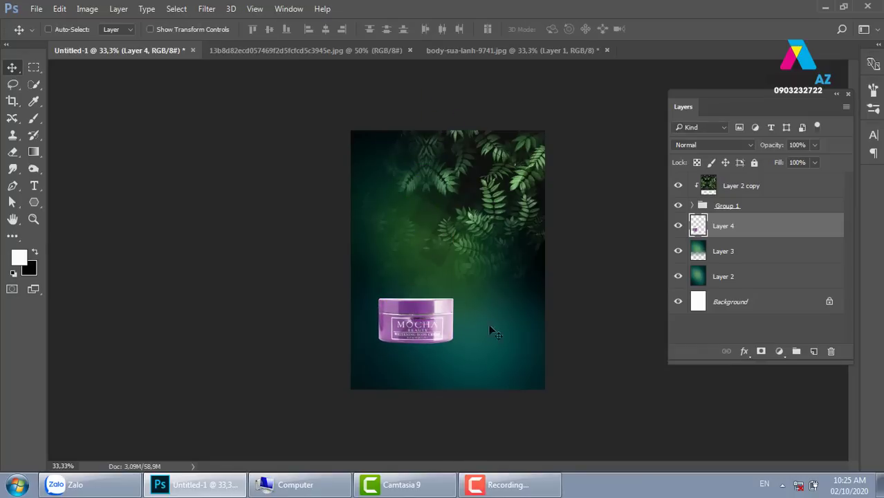
Close the original jar photo without saving, then close the leaf photo.
left_click(481, 52)
left_click(607, 51)
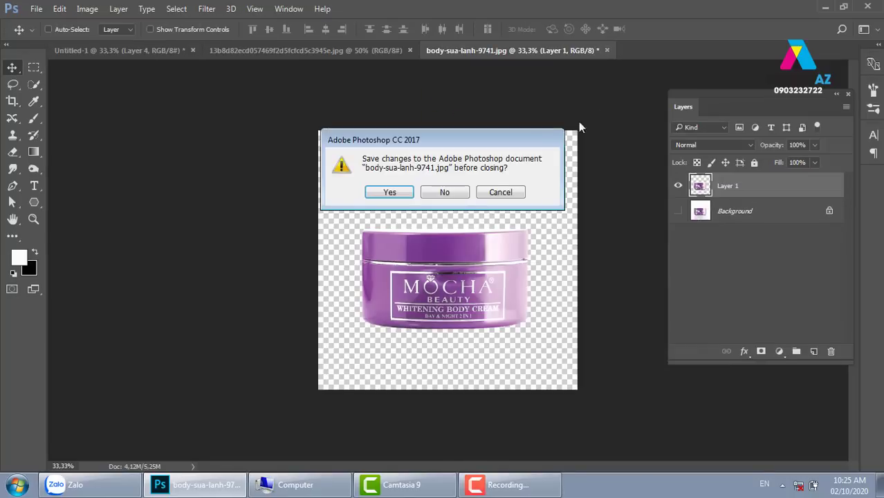
left_click(453, 201)
left_click(348, 55)
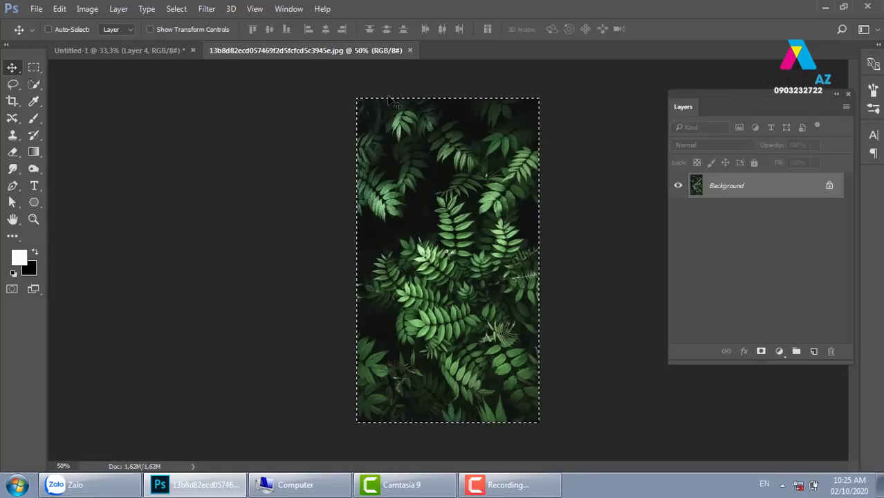
left_click_drag(393, 104, 401, 112)
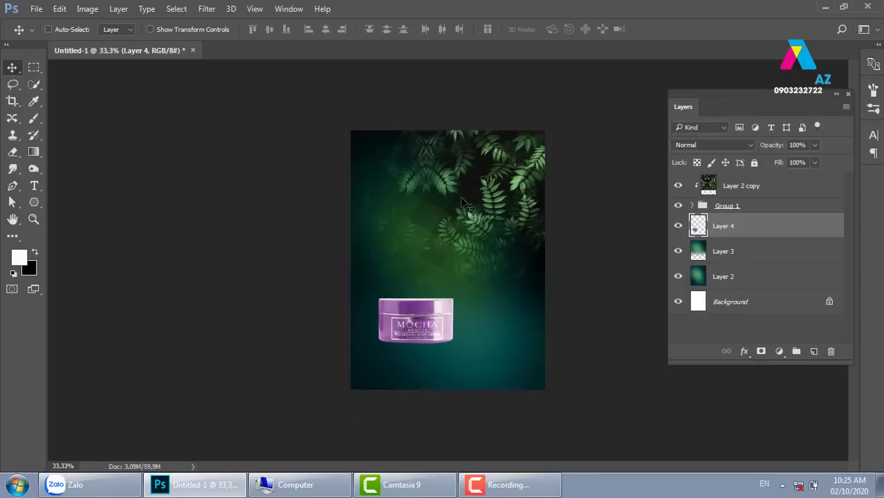
Open face-vip-white-skin-cream-mocha1518329468.jpg.
key("ctrl+o")
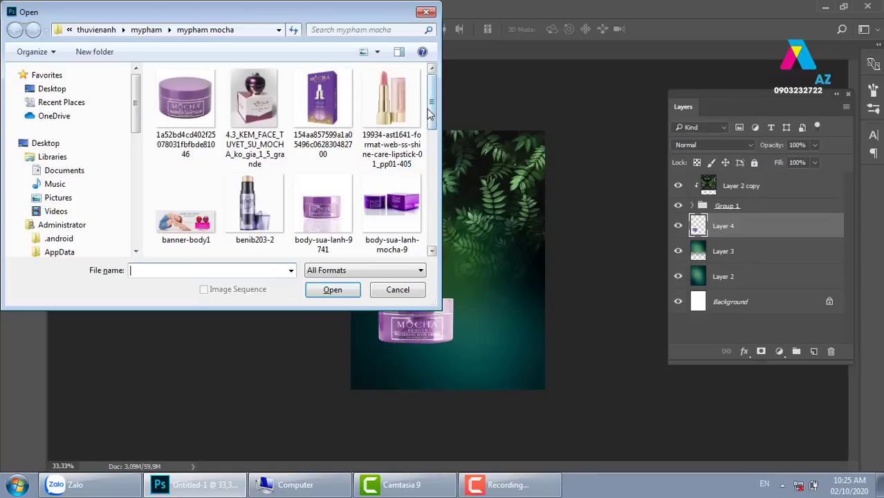
left_click_drag(432, 109, 436, 138)
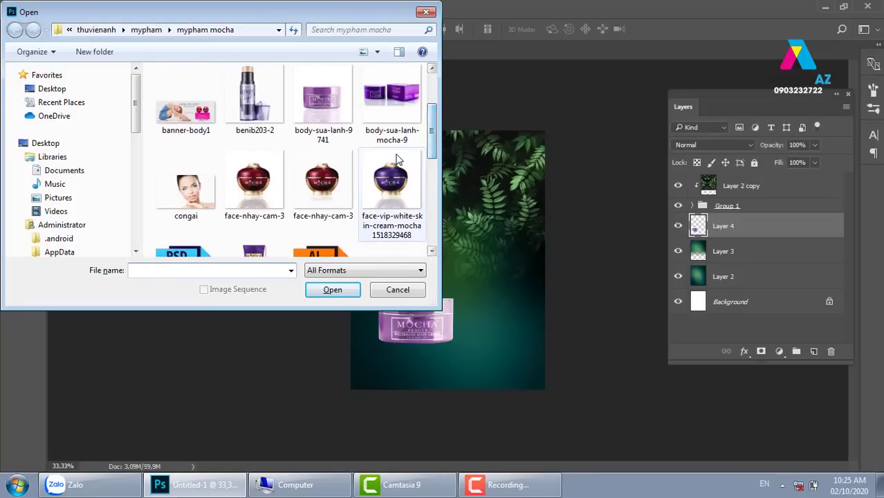
left_click(392, 187)
left_click(332, 289)
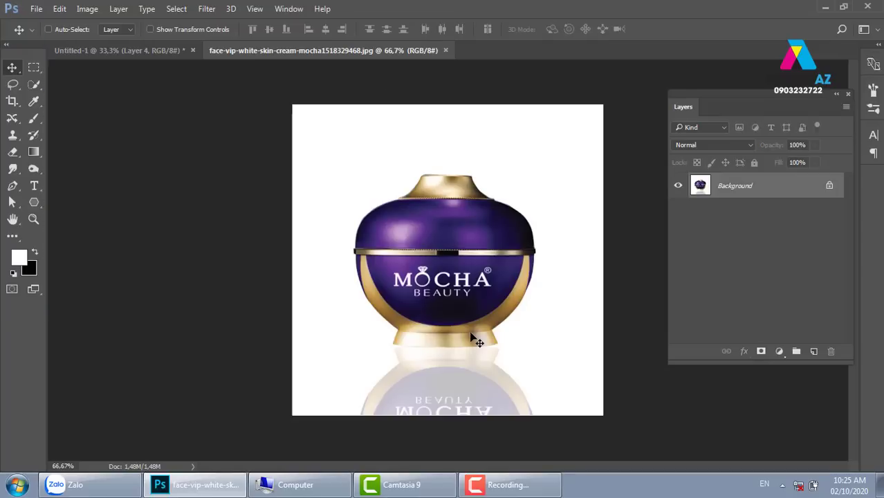
Zoom in and start a Pen path along the jar's gold base to its left corner.
key("ctrl+1")
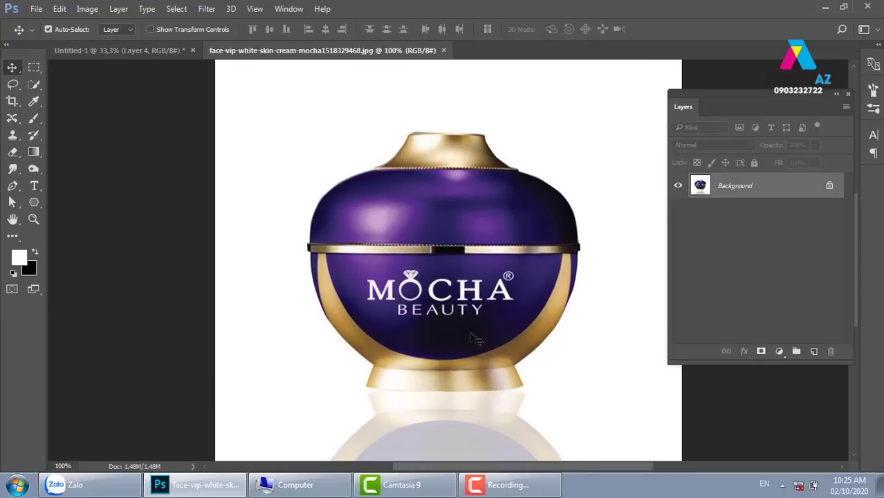
key("ctrl+plus")
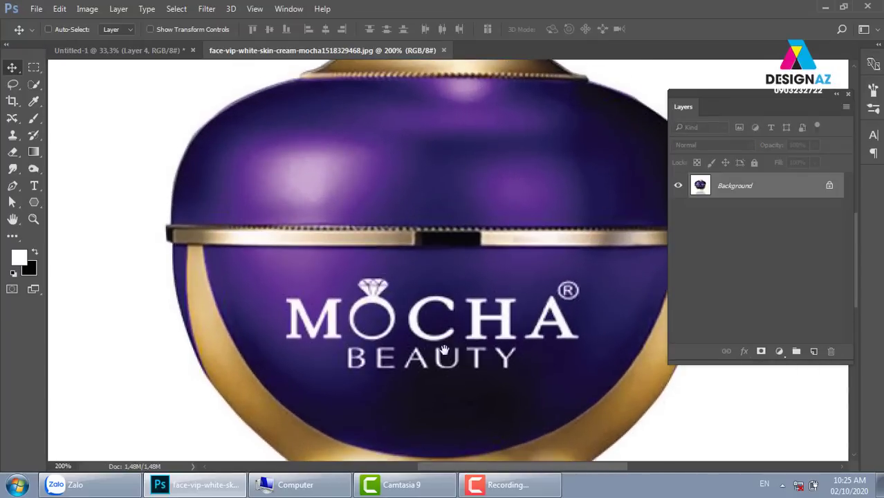
left_click_drag(438, 381, 392, 200)
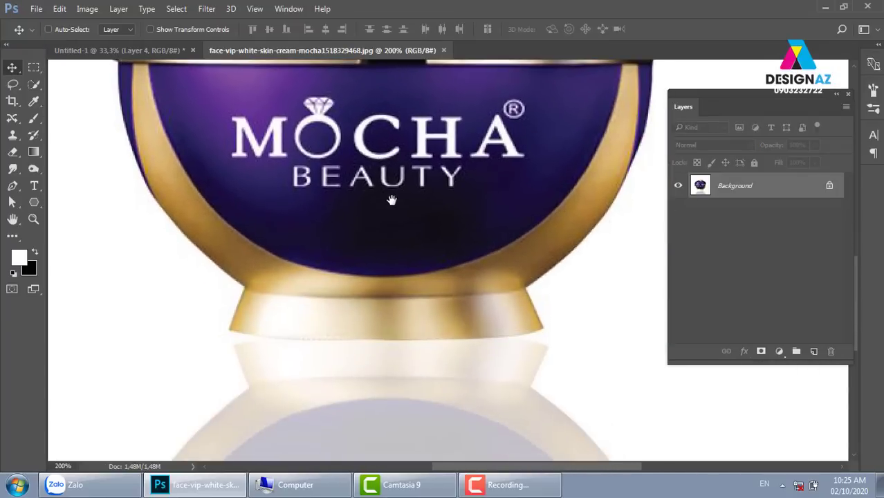
key("p")
left_click(386, 339)
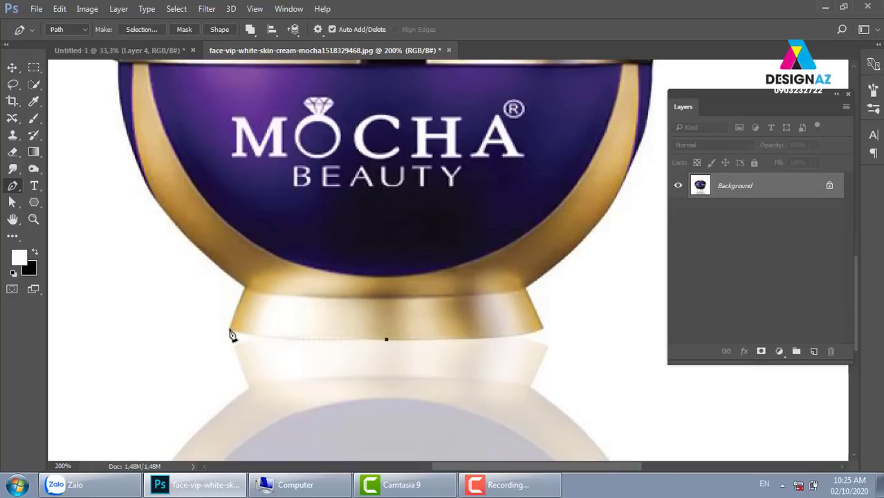
left_click_drag(229, 329, 211, 318)
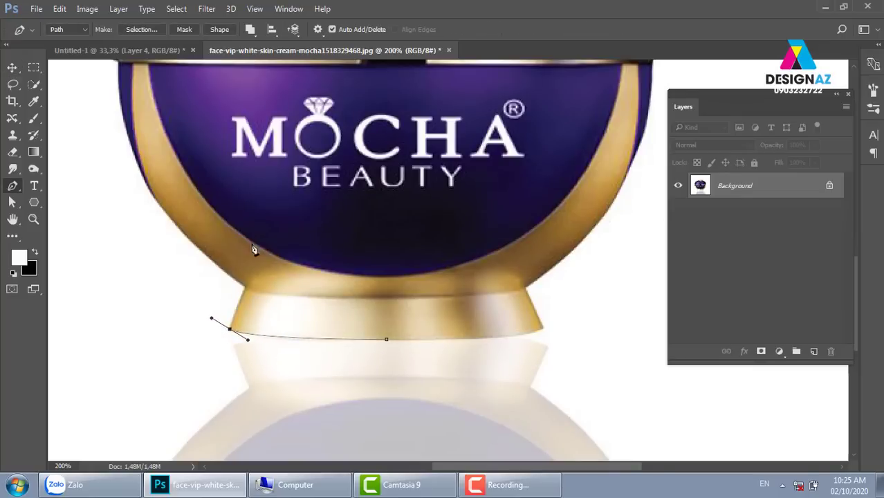
left_click(229, 330)
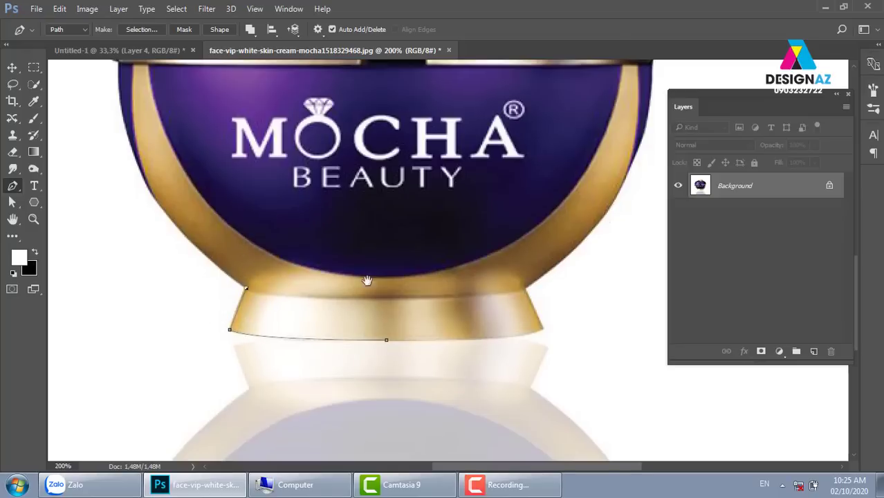
Extend the path up the jar's left side to the gold band with a corner anchor.
left_click_drag(215, 132, 279, 264)
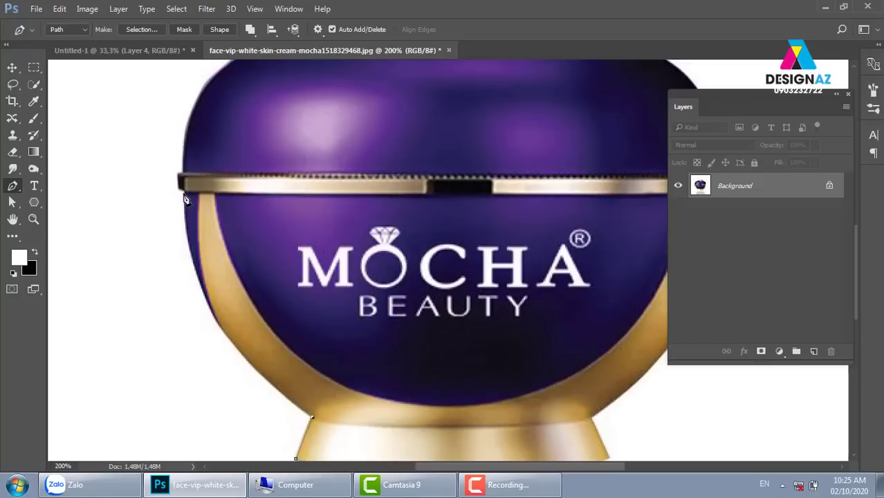
left_click_drag(185, 195, 192, 132)
left_click_drag(192, 138, 190, 110)
mouse_move(180, 281)
left_mouse_down()
mouse_move(187, 355)
mouse_move(182, 340)
left_mouse_up()
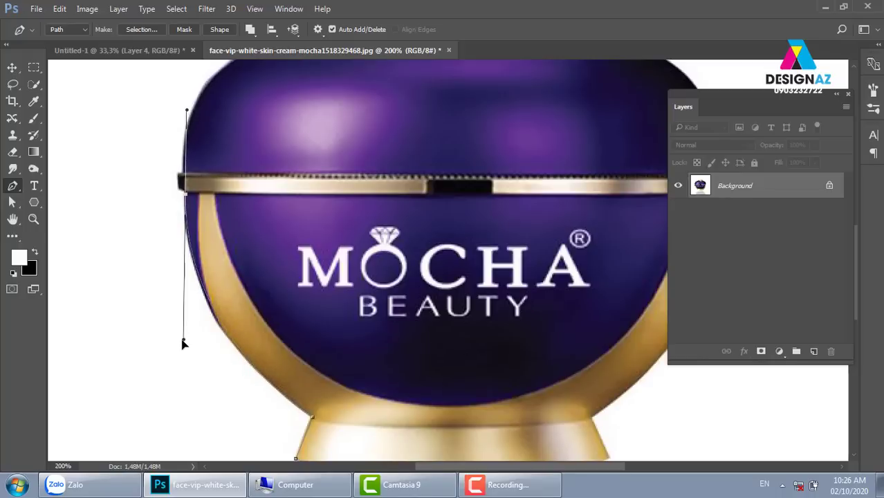
left_click(184, 193)
left_click(182, 194)
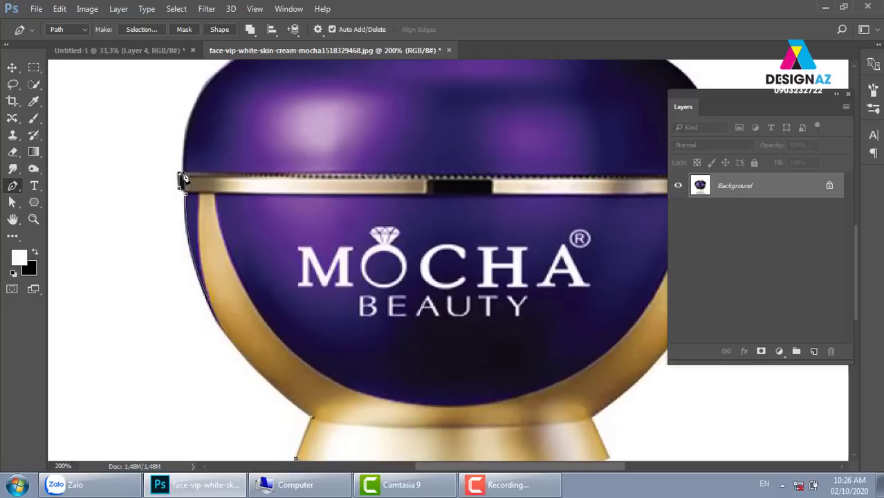
scroll(237, 162, "up", 5)
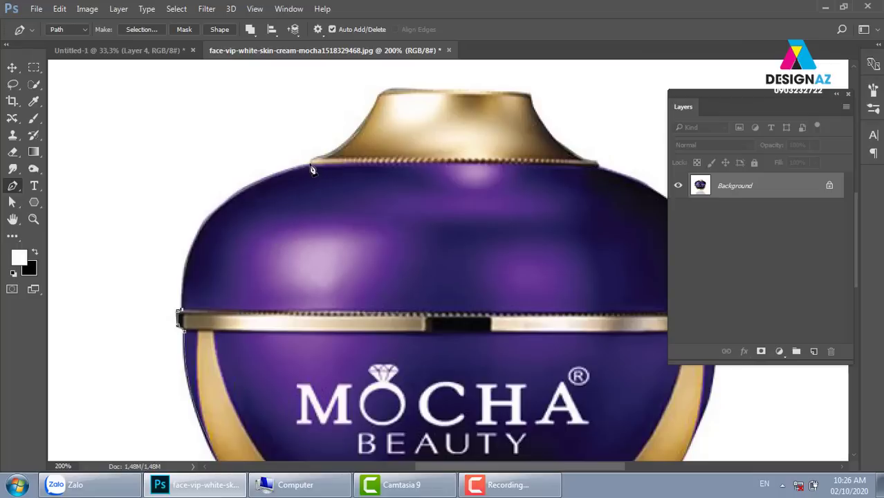
Continue the path over the left shoulder to the gold cap's top-left corner.
left_click_drag(310, 165, 450, 140)
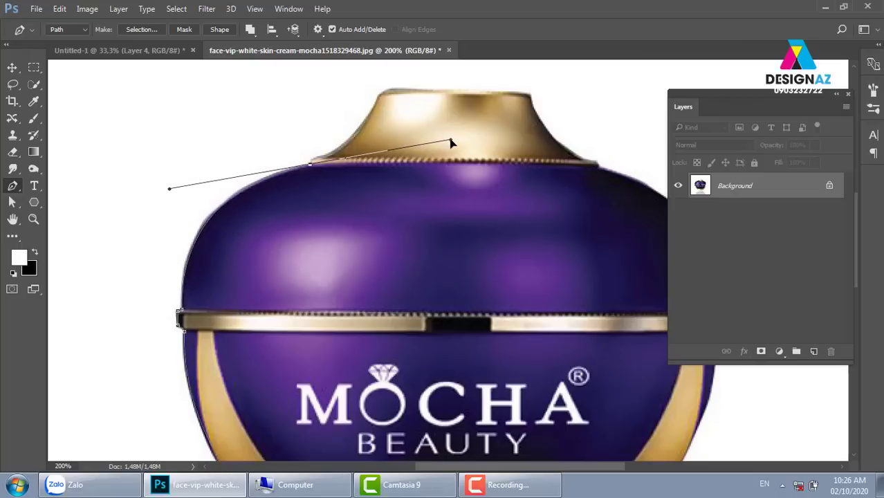
left_click(311, 166, "alt")
left_click(313, 165)
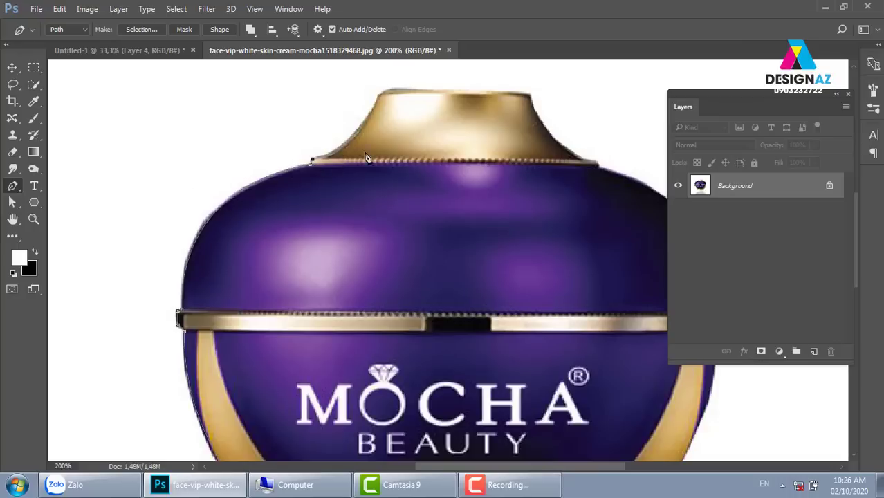
left_click_drag(379, 153, 355, 206)
left_click_drag(356, 150, 392, 91)
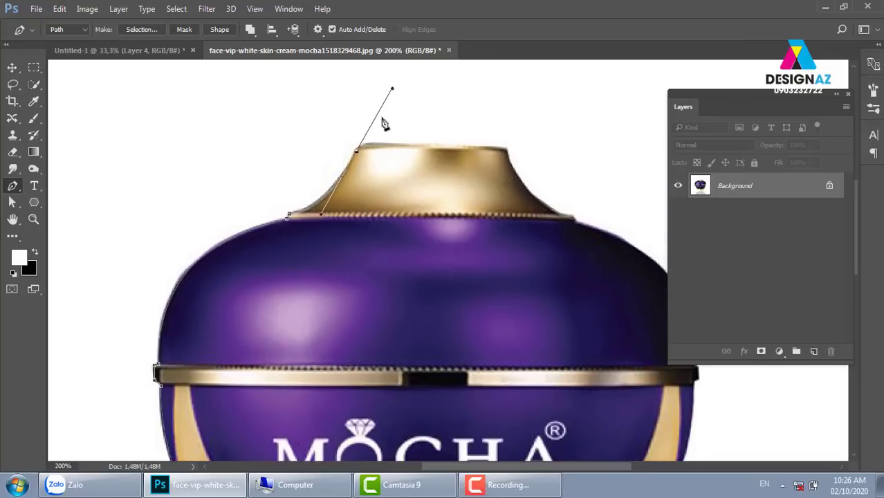
left_click(356, 150)
Trace across the cap's top edge and down to the jar's right shoulder.
left_click_drag(426, 147, 494, 162)
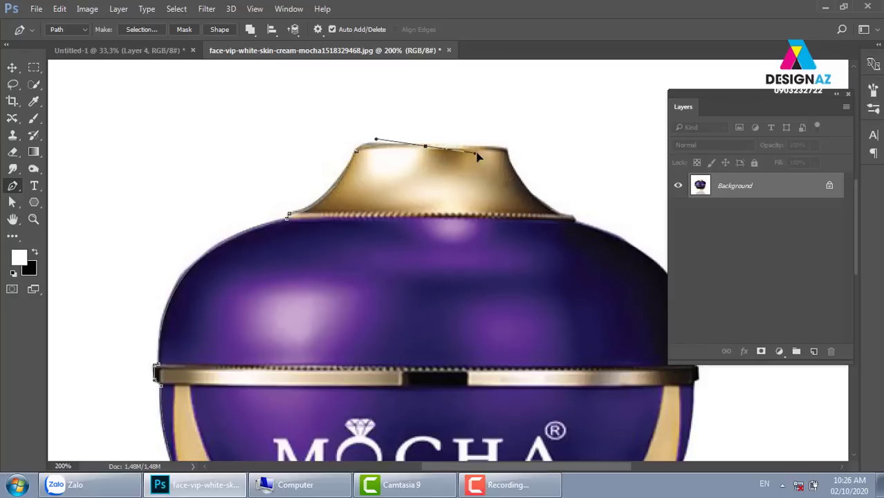
left_click(426, 147, "alt")
left_click(467, 147)
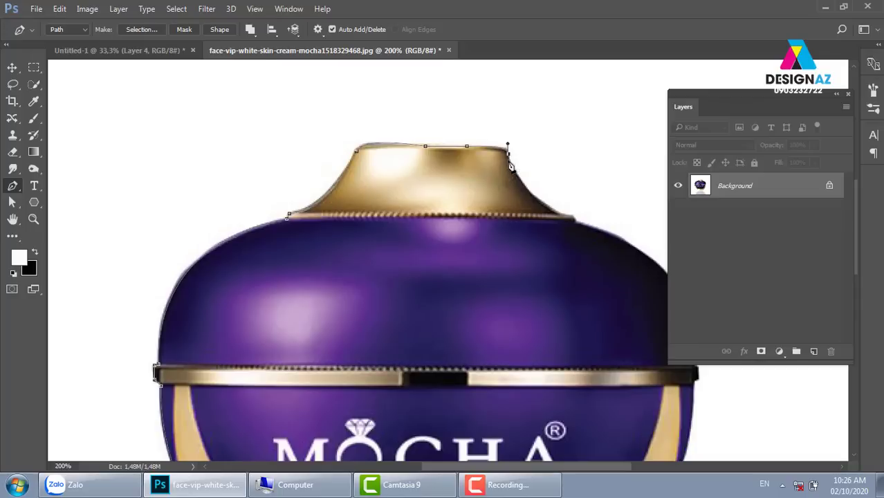
mouse_move(561, 215)
left_mouse_down()
mouse_move(613, 240)
mouse_move(515, 240)
left_mouse_up()
left_click(562, 217, "alt")
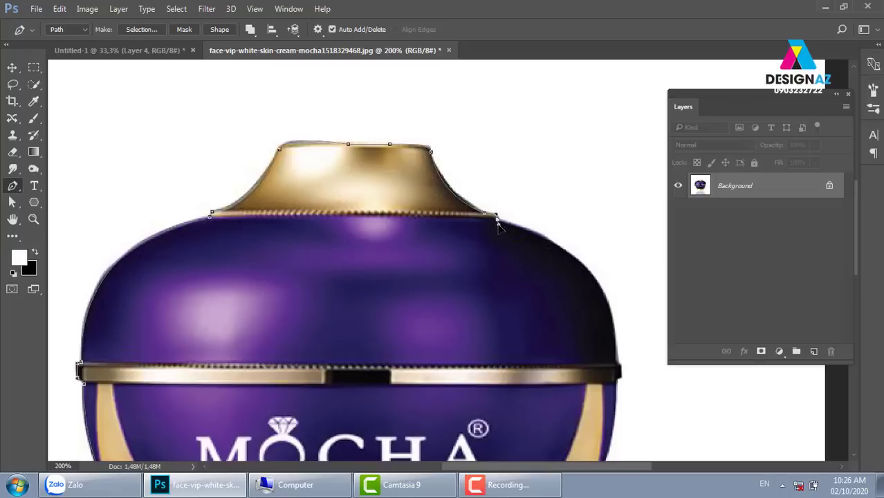
left_click(498, 219, "alt")
left_click_drag(556, 256, 471, 235)
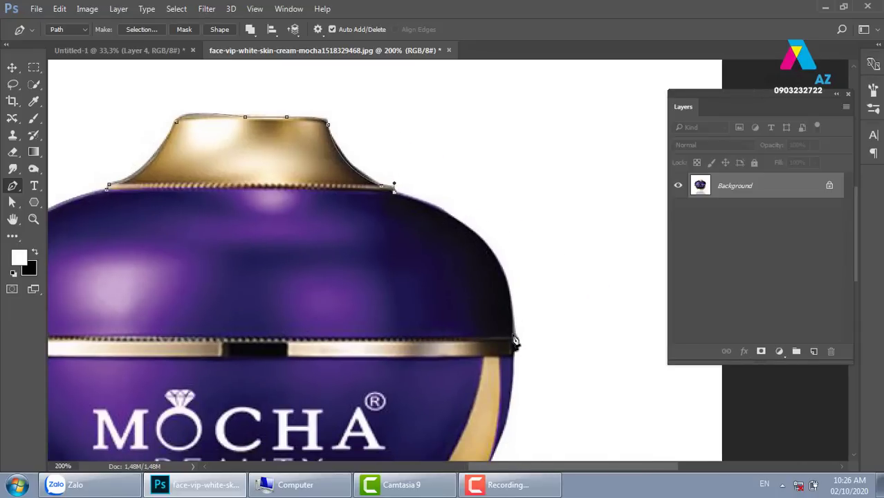
Extend the path down the jar's right side with a curved, corner-converted anchor.
left_click_drag(516, 336, 516, 360)
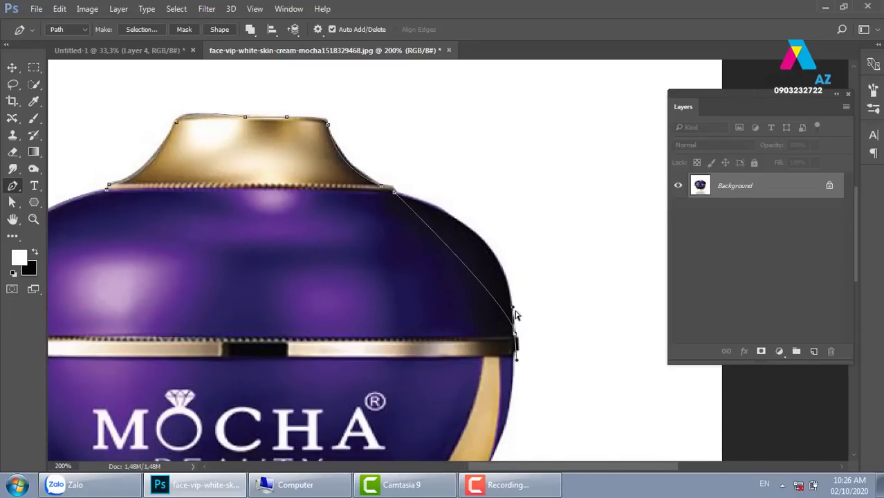
left_click_drag(514, 310, 522, 222)
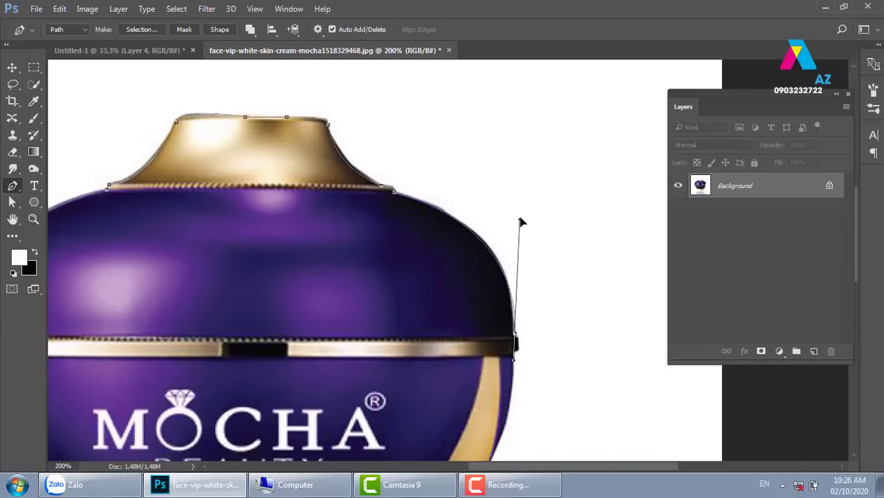
left_click_drag(534, 353, 532, 279)
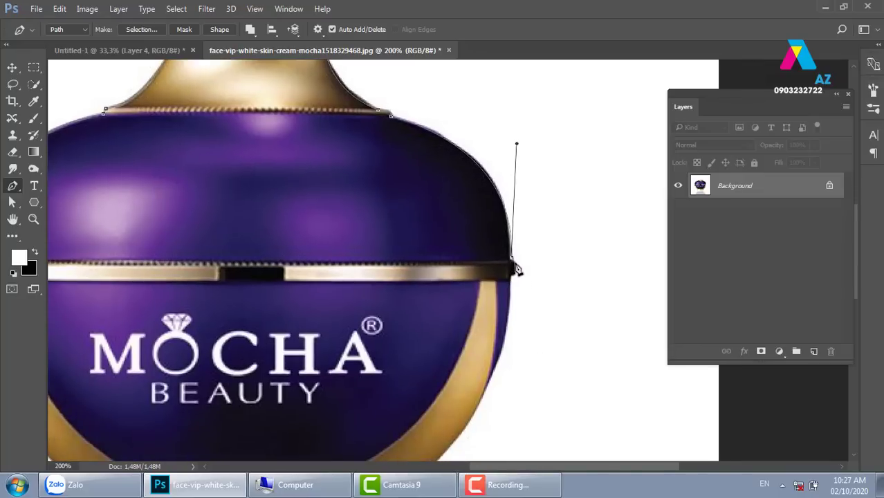
left_click(514, 263, "alt")
key("ctrl+z")
left_click(515, 263, "alt")
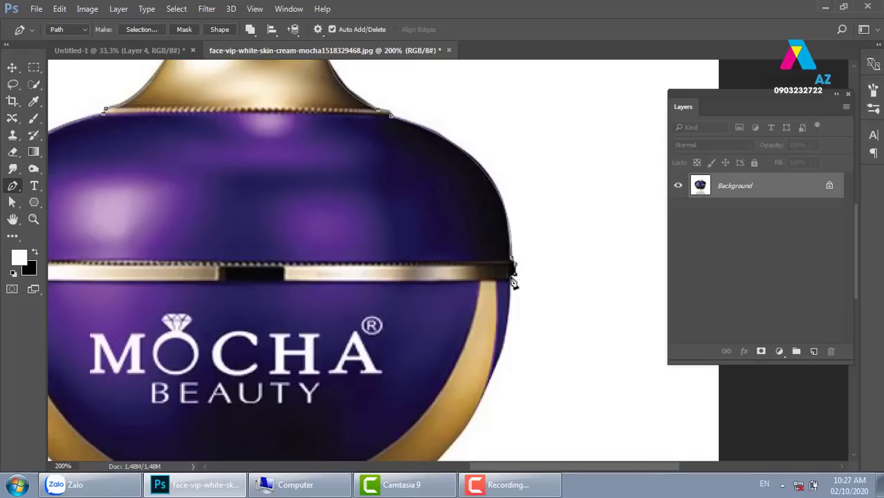
scroll(503, 331, "down", 3)
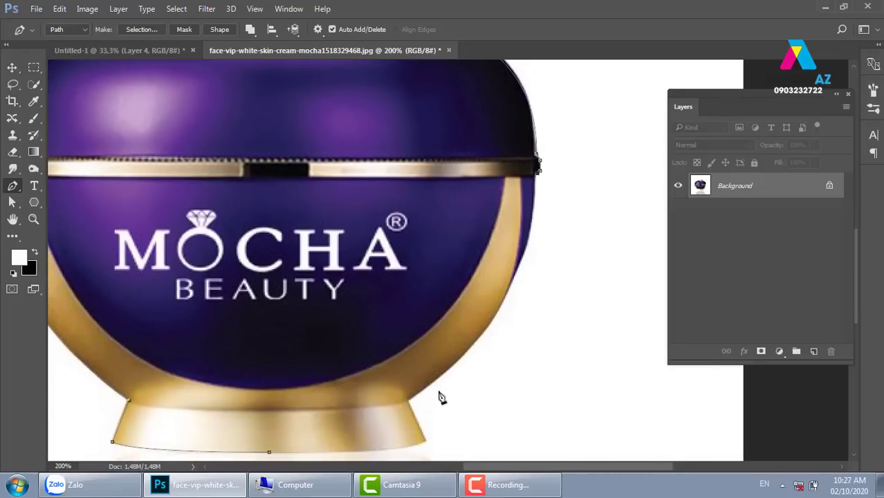
Trace around the gold base's corner and bottom edge to complete the jar outline.
left_click_drag(408, 402, 363, 424)
mouse_move(453, 384)
left_mouse_down()
mouse_move(545, 317)
mouse_move(537, 323)
left_mouse_up()
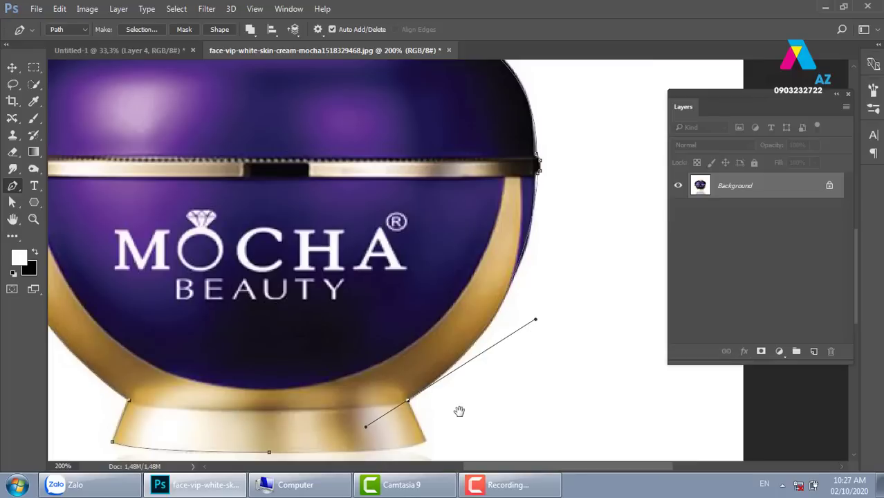
left_click_drag(458, 410, 452, 306)
left_click(411, 300)
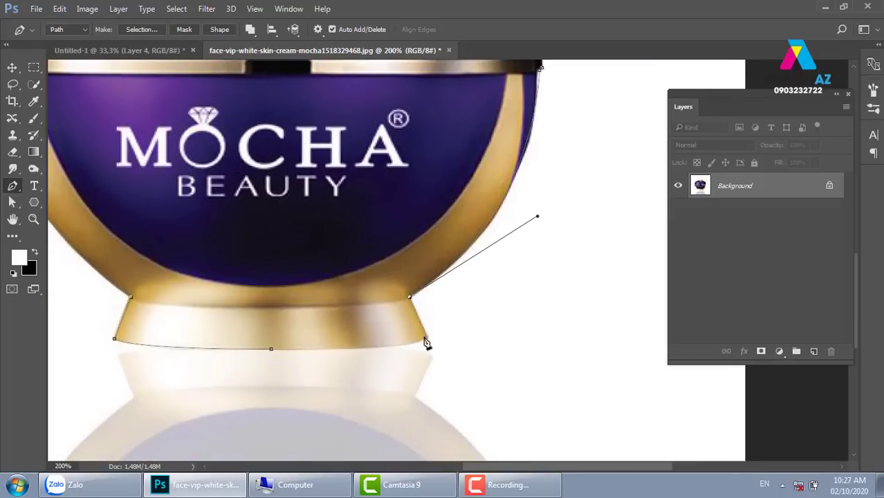
left_click(428, 340)
left_click_drag(256, 355, 160, 347)
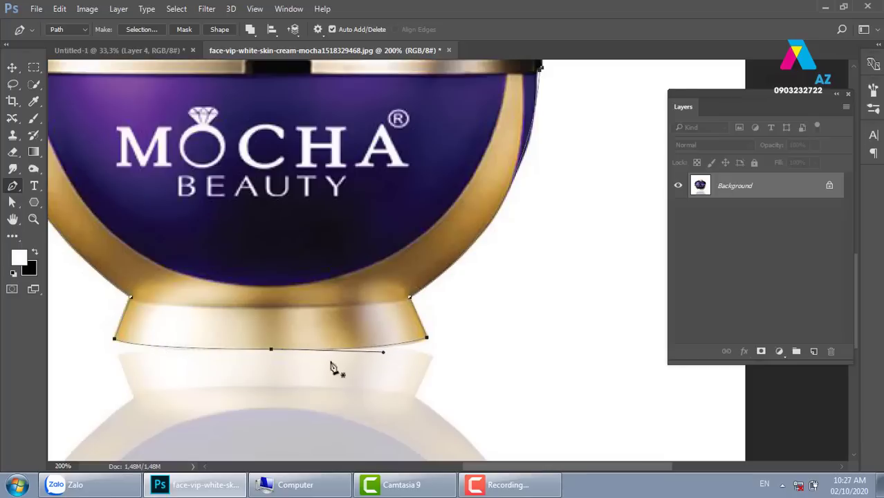
key("ctrl+minus")
key("ctrl+minus")
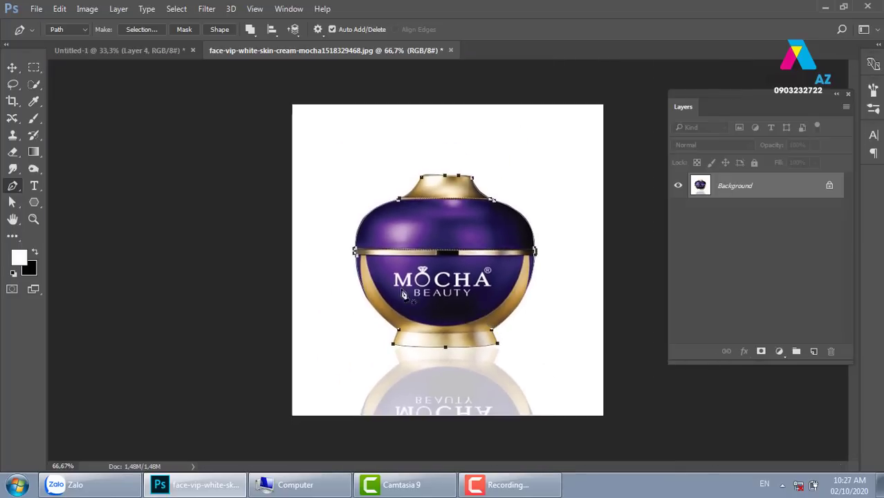
Load the jar path as a selection, copy it to a layer and drop it into the poster as Layer 5.
left_click(13, 68)
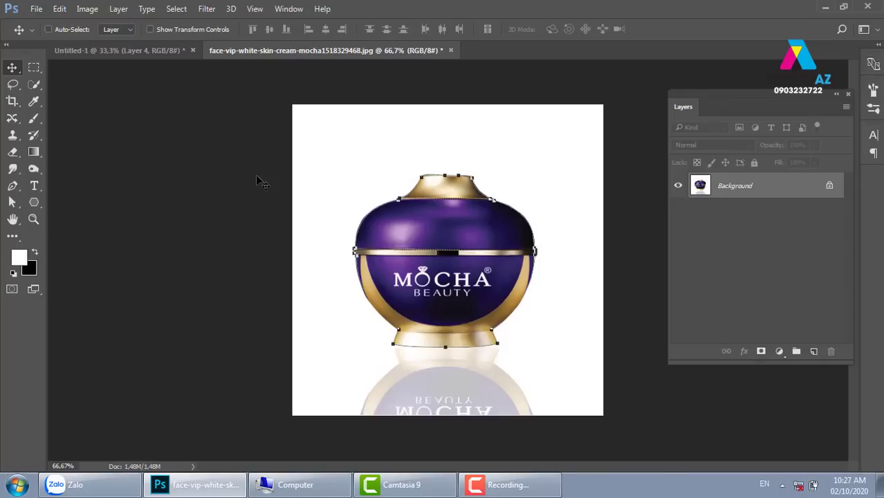
key("ctrl+Return")
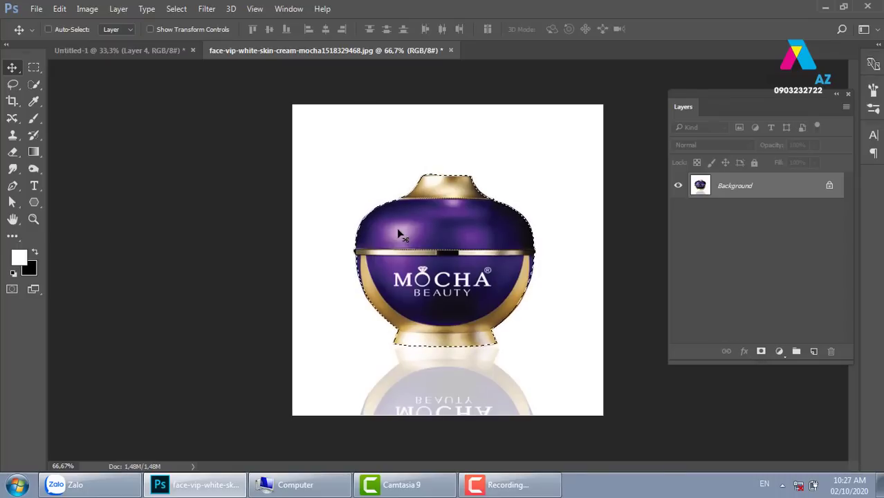
key("ctrl")
key("ctrl+j")
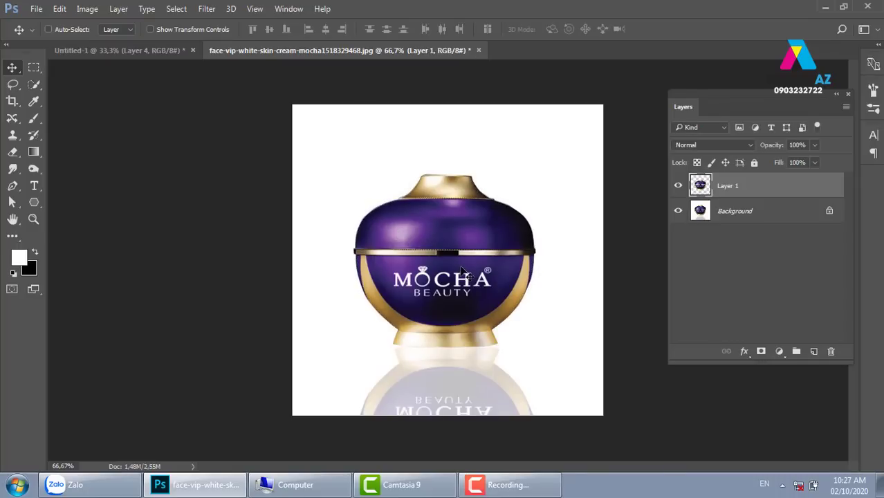
mouse_move(462, 272)
left_mouse_down()
mouse_move(451, 226)
mouse_move(160, 55)
left_mouse_up()
left_click_drag(160, 55, 480, 312)
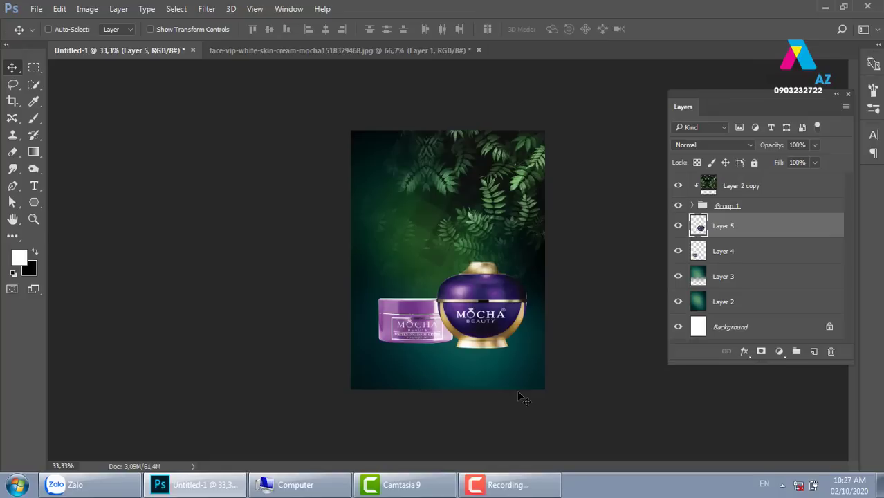
key("ctrl+o")
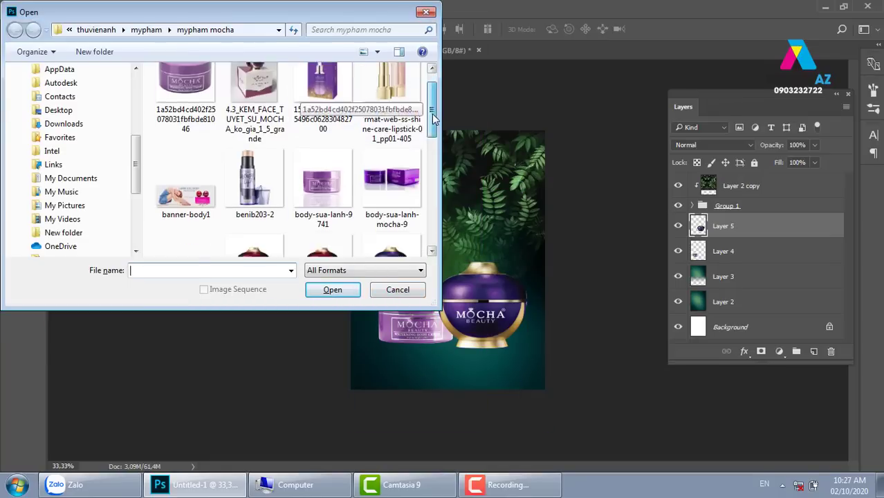
Open sp1.png from the mypham mocha folder, then close it.
mouse_move(431, 108)
left_mouse_down()
mouse_move(435, 145)
mouse_move(380, 221)
left_mouse_up()
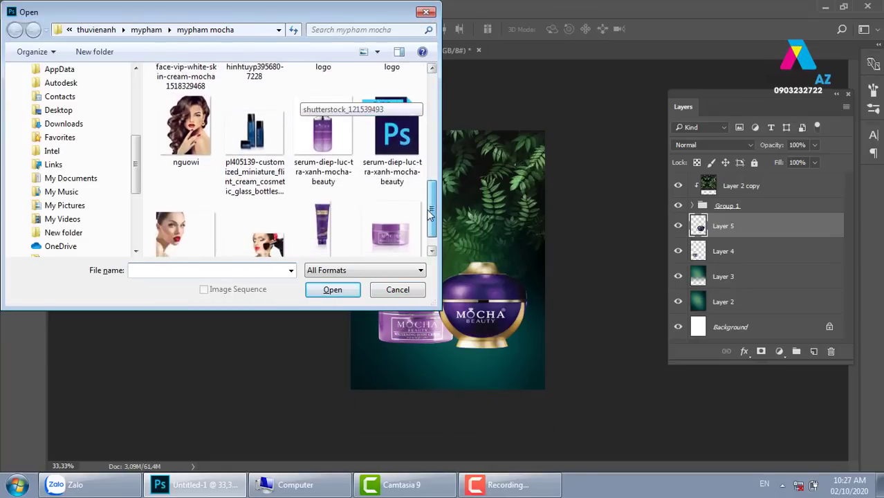
left_click(323, 220)
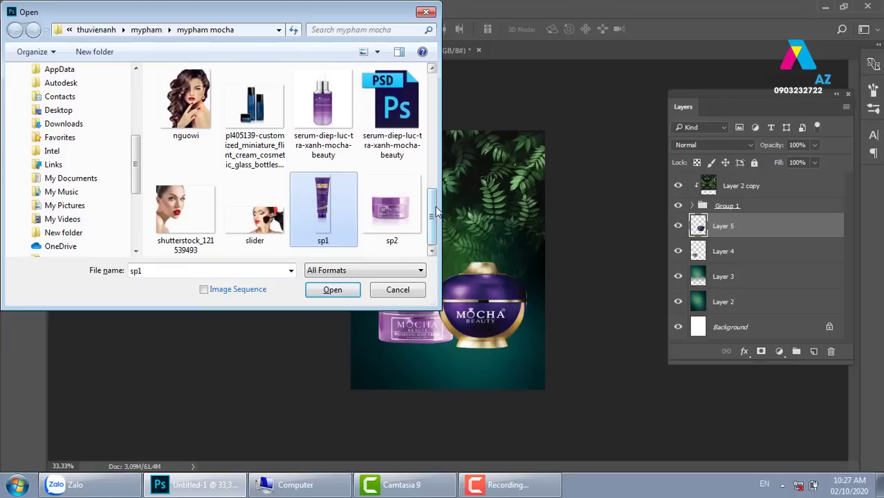
left_click(333, 290)
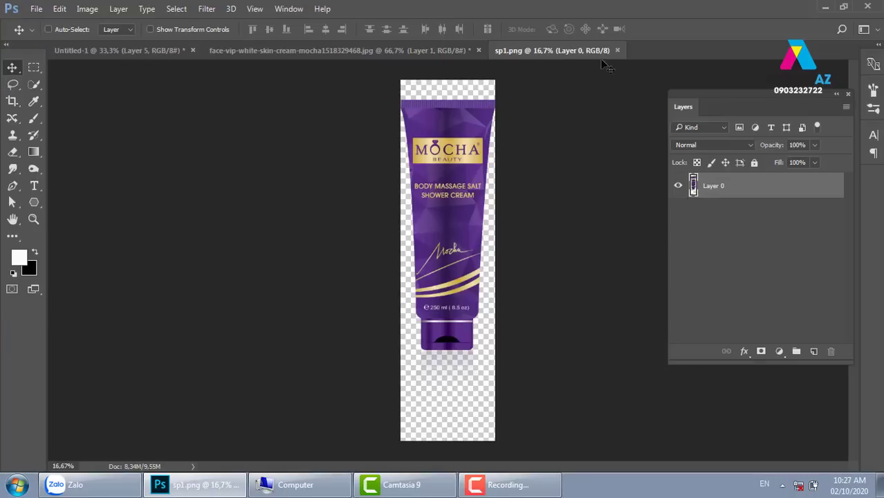
left_click(617, 51)
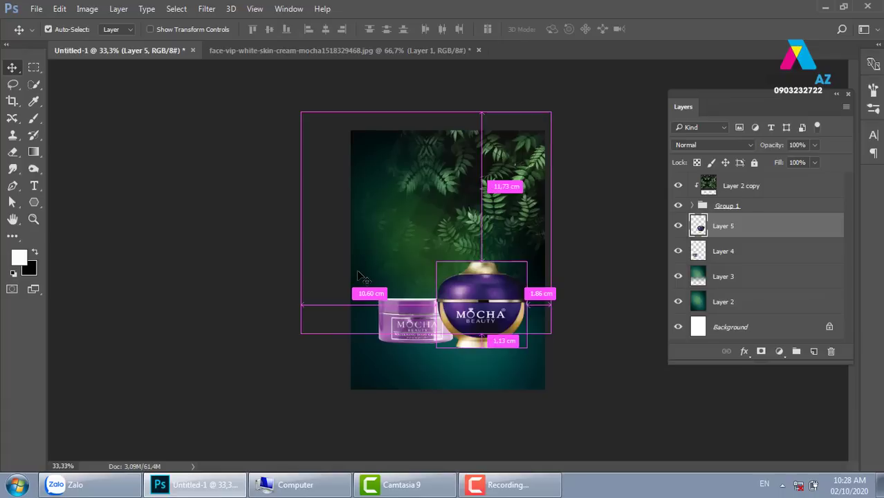
Open hinhtuyp395680-7228.jpg, the purple Mocha shower-cream tube photo.
key("ctrl+o")
scroll(436, 107, "down", 5)
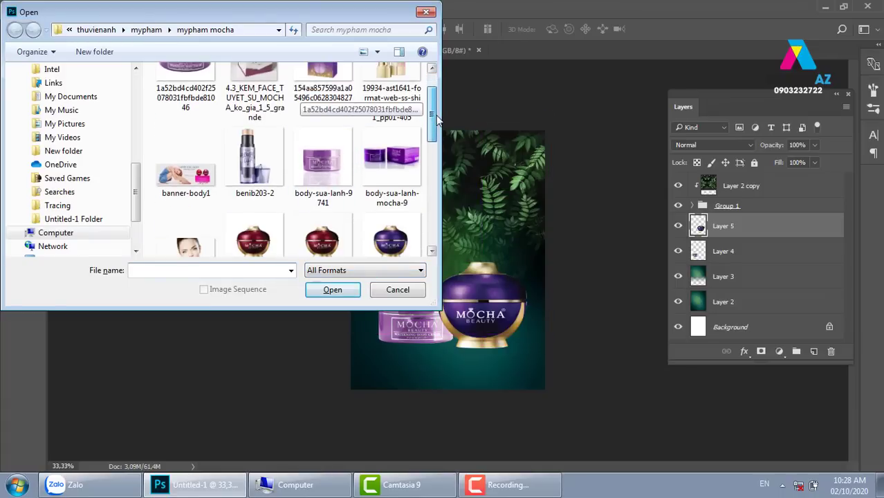
left_click(254, 155)
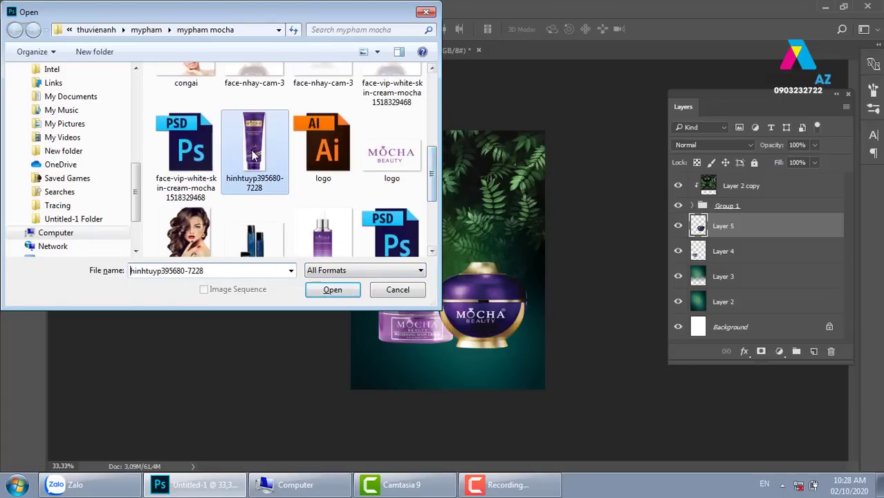
left_click(349, 288)
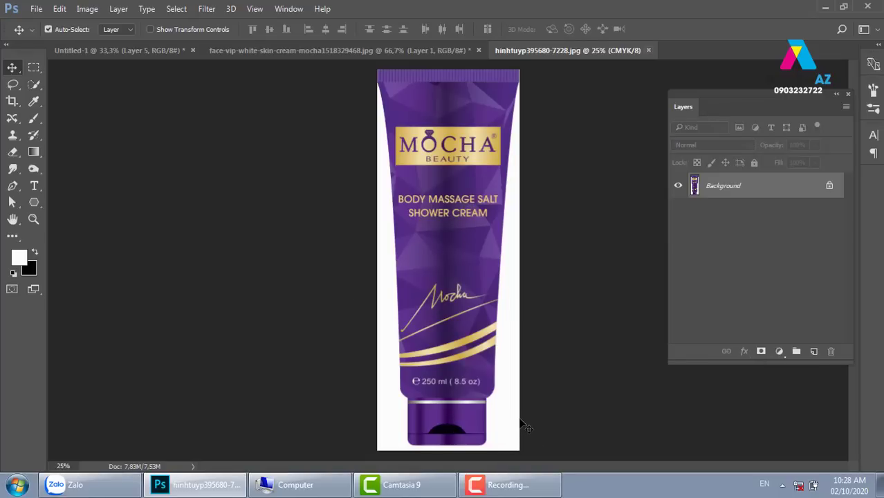
Zoom in on the tube and start a Pen path along its bottom edge.
key("ctrl+plus")
key("ctrl+plus")
scroll(445, 383, "down", 5)
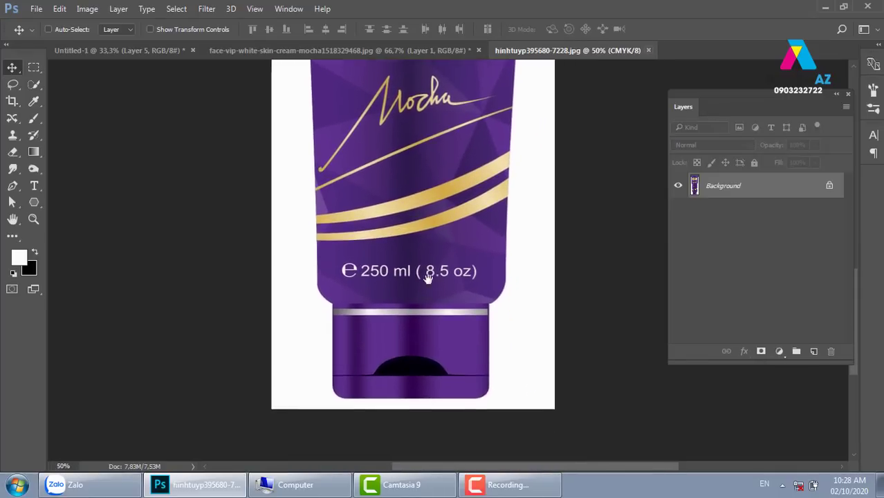
scroll(428, 277, "down", 2)
key("ctrl+plus")
key("ctrl+plus")
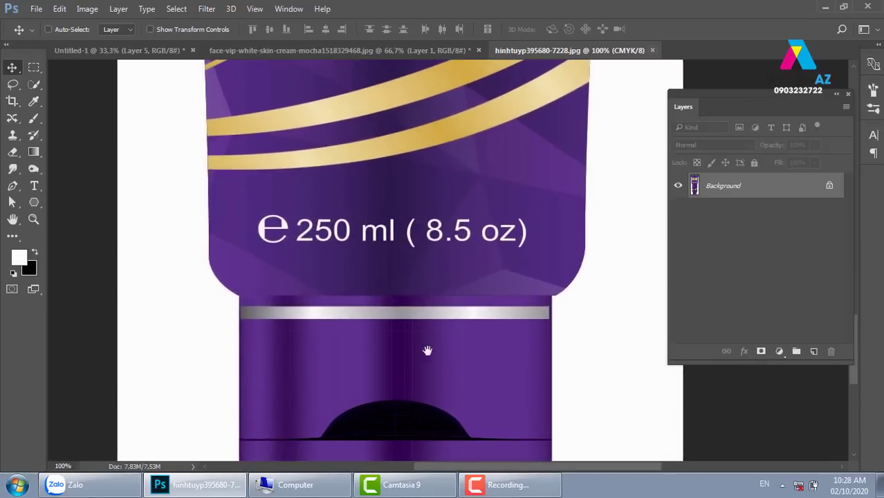
left_click_drag(427, 351, 465, 233)
key("p")
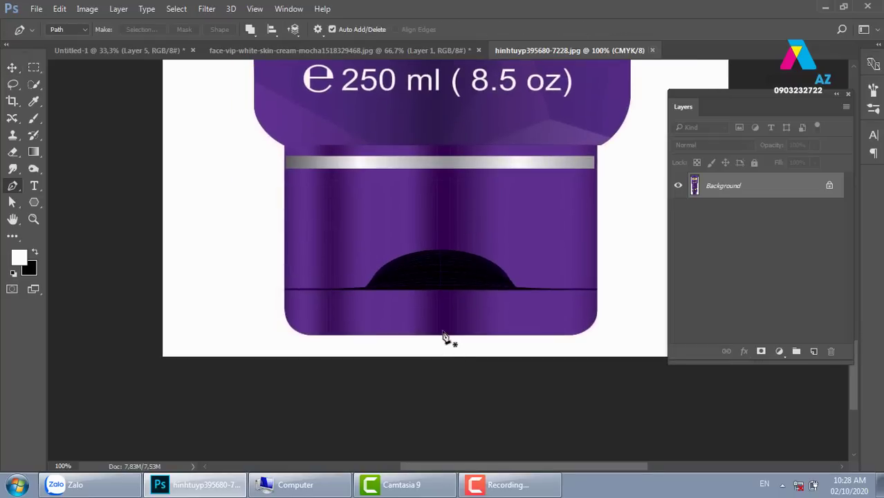
left_click(445, 335)
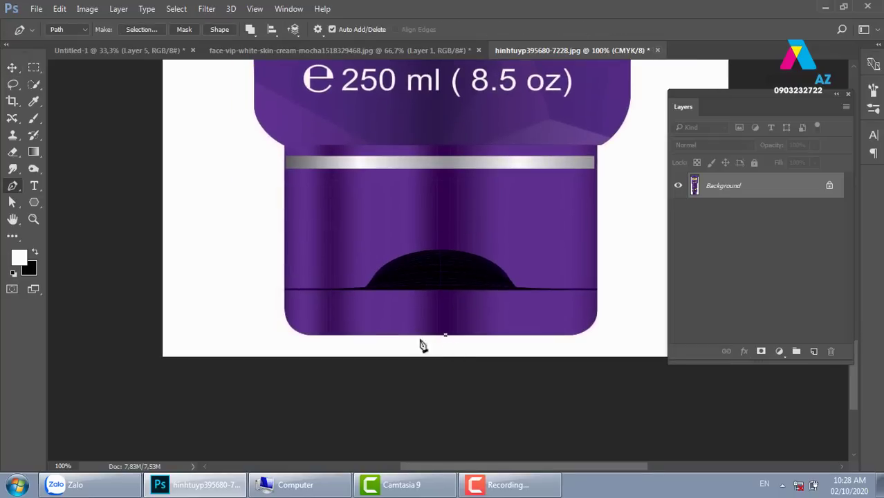
left_click(311, 335)
Round the tube's bottom-left corner with a curved anchor and start up the left edge.
key("ctrl+plus")
key("ctrl+plus")
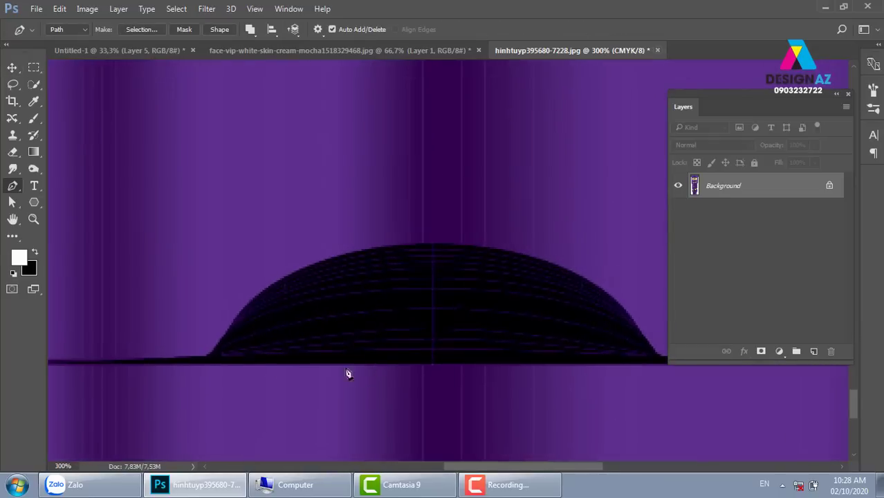
mouse_move(347, 371)
left_mouse_down()
mouse_move(350, 203)
mouse_move(427, 220)
left_mouse_up()
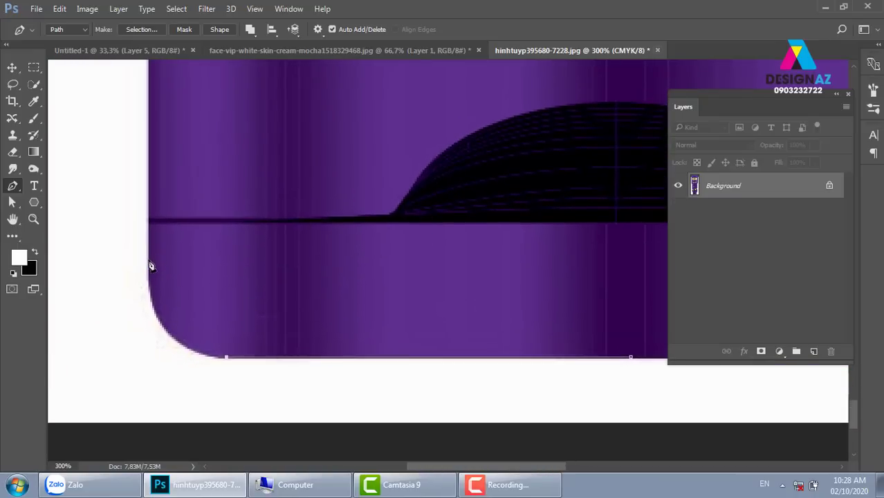
left_click_drag(148, 263, 148, 170)
scroll(151, 266, "up", 3)
scroll(229, 277, "up", 3)
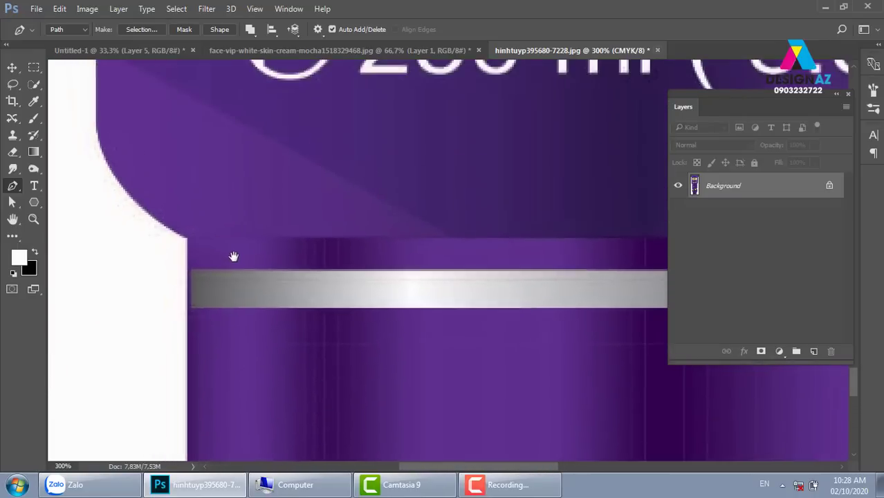
left_click(190, 245)
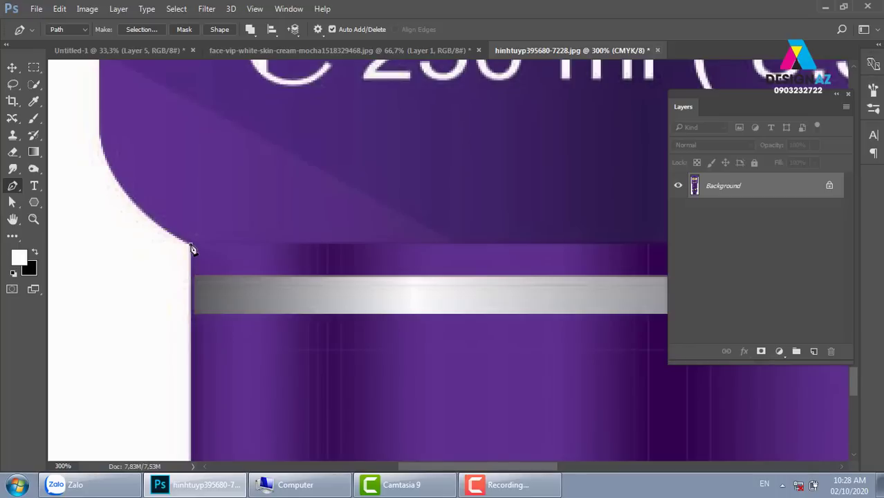
Follow the tube's shoulder and left edge with curved anchors, then zoom out.
left_click_drag(239, 225, 318, 366)
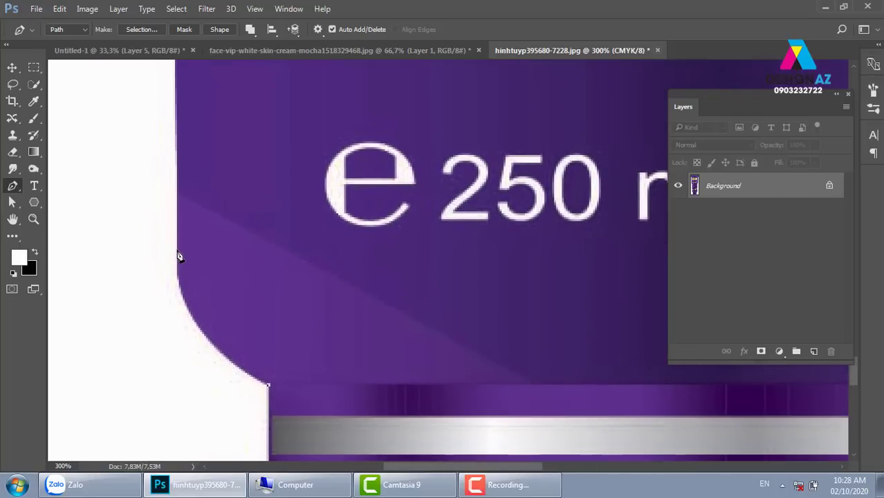
mouse_move(179, 249)
left_mouse_down()
mouse_move(173, 198)
mouse_move(183, 160)
left_mouse_up()
left_click(179, 249, "alt")
mouse_move(235, 145)
left_mouse_down()
mouse_move(308, 219)
mouse_move(327, 409)
mouse_move(324, 258)
mouse_move(311, 402)
mouse_move(321, 223)
mouse_move(333, 458)
mouse_move(299, 197)
mouse_move(316, 267)
mouse_move(308, 385)
mouse_move(263, 203)
mouse_move(313, 356)
left_mouse_up()
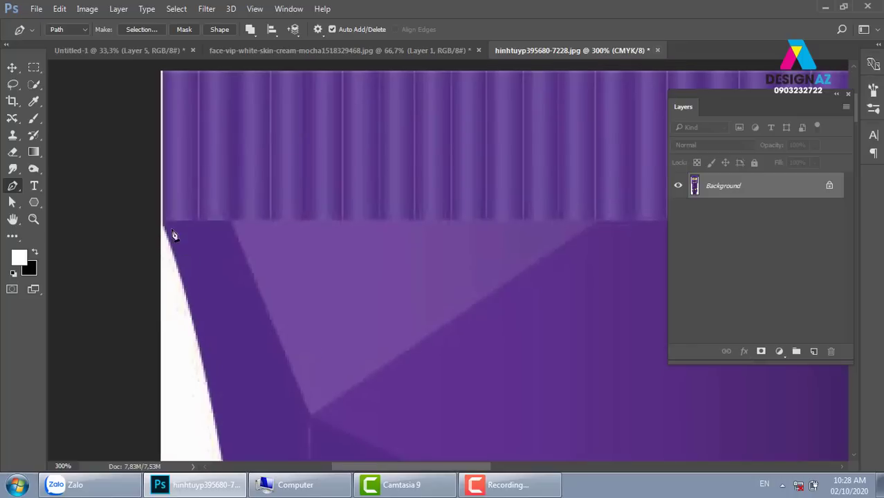
left_click_drag(164, 224, 139, 184)
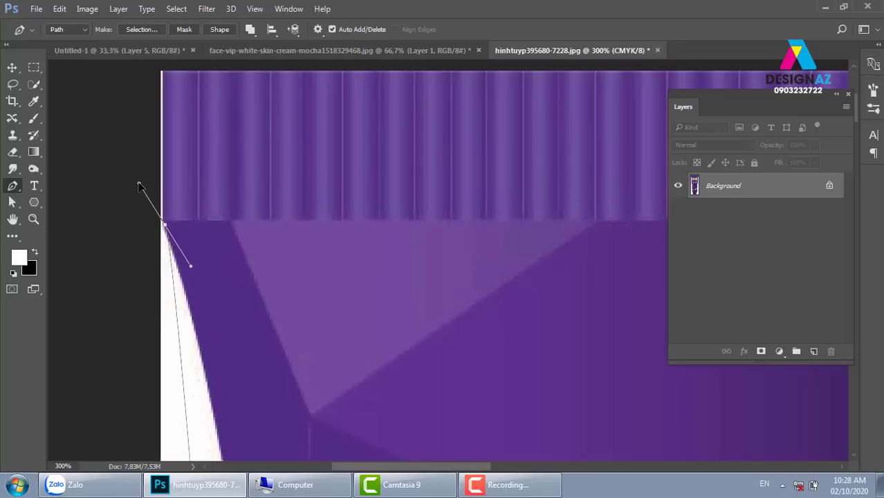
key("ctrl+minus")
key("ctrl+minus")
key("ctrl+minus")
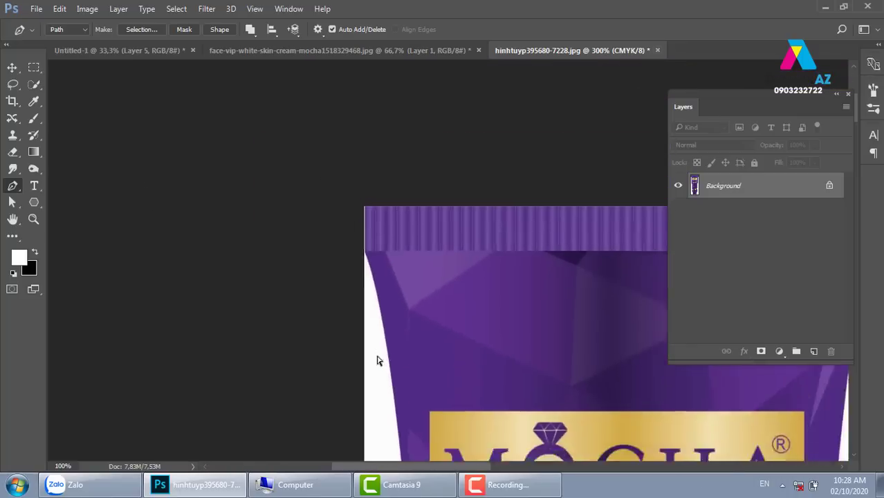
key("ctrl+minus")
key("ctrl+minus")
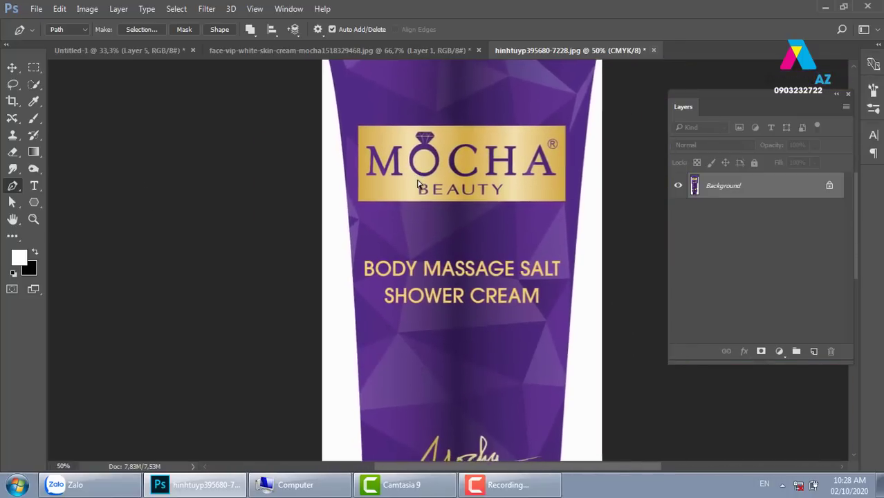
key("ctrl+minus")
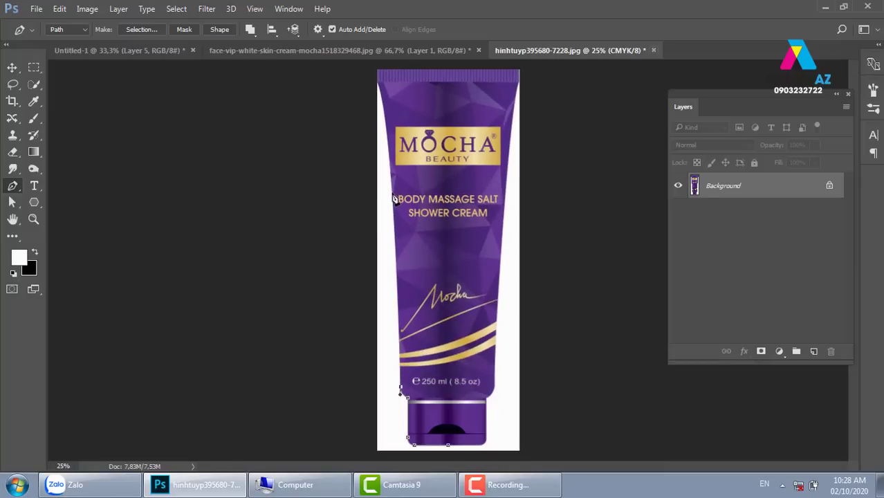
Continue the path to the tube's top-left corner and across its top.
left_click_drag(392, 189, 388, 122)
left_click(393, 191, "alt")
scroll(418, 145, "up", 3)
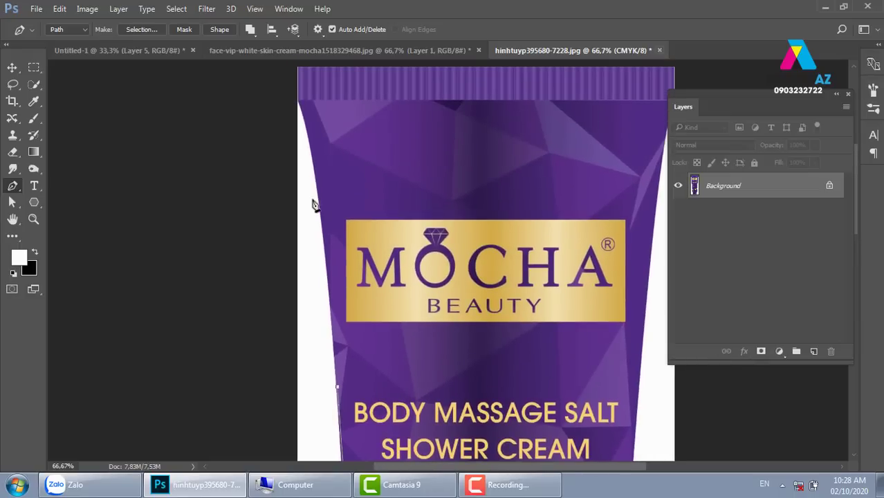
left_click_drag(298, 103, 284, 62)
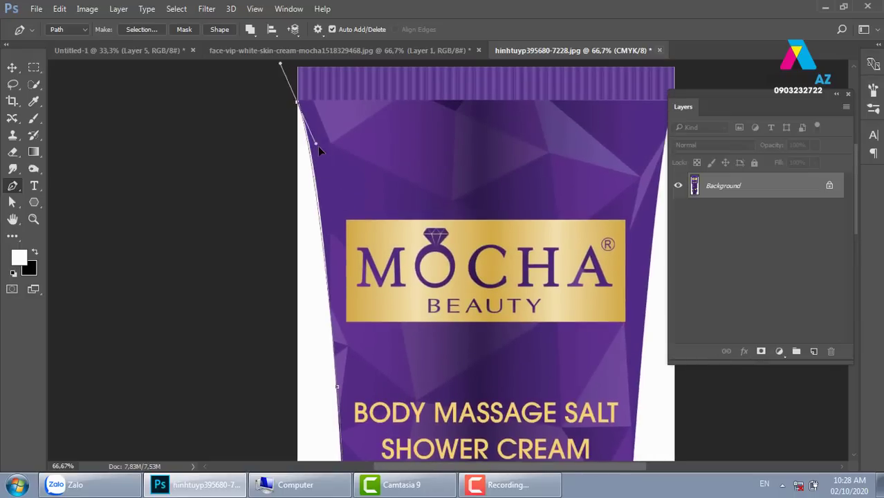
left_click_drag(332, 107, 329, 198)
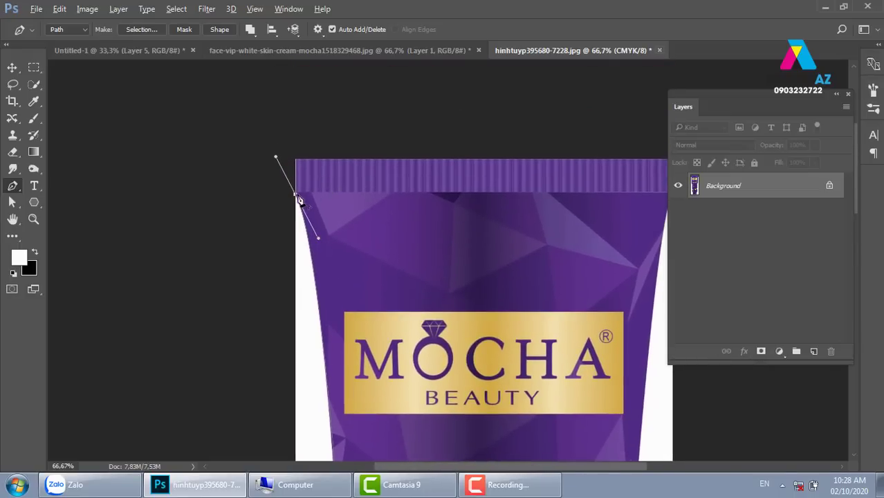
left_click_drag(263, 132, 330, 120)
left_click_drag(428, 119, 449, 119)
Trace down the tube's right edge with curved anchors hugging its contour.
left_click_drag(552, 136, 359, 126)
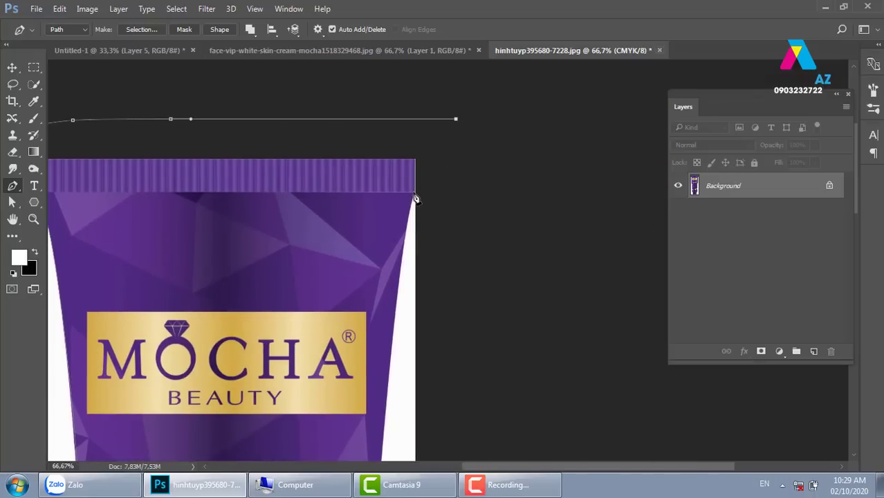
left_click_drag(413, 333, 410, 216)
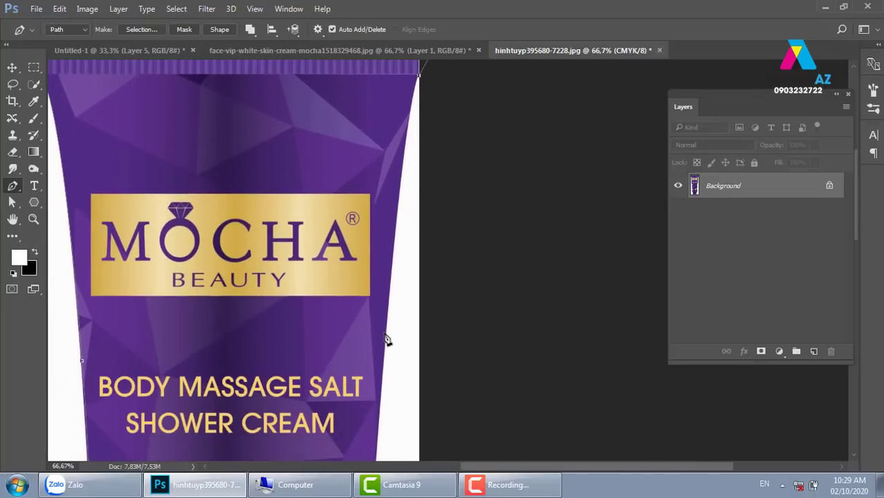
left_click_drag(385, 337, 379, 433)
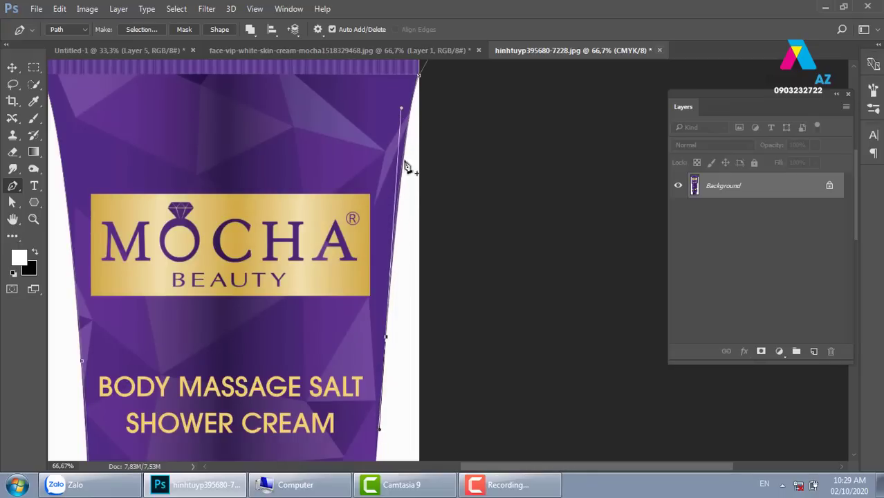
left_click_drag(431, 393, 451, 224)
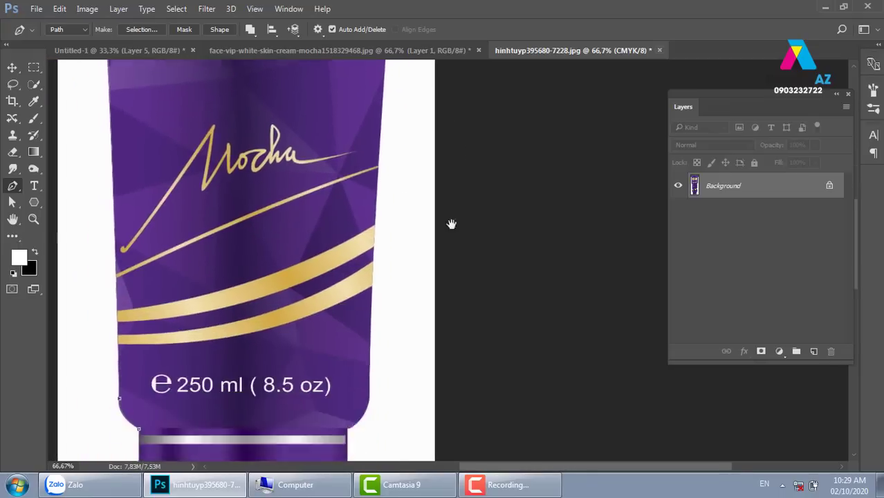
scroll(430, 310, "down", 3)
left_click_drag(368, 317, 370, 353)
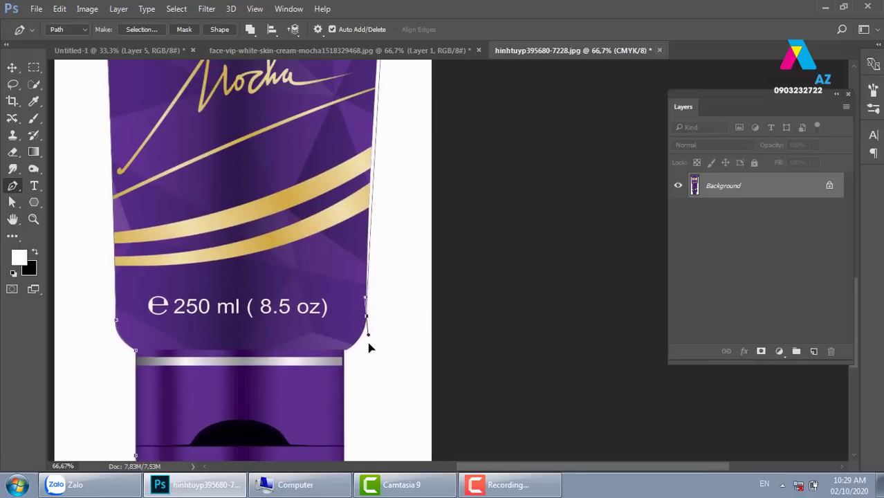
left_click_drag(365, 284, 360, 196)
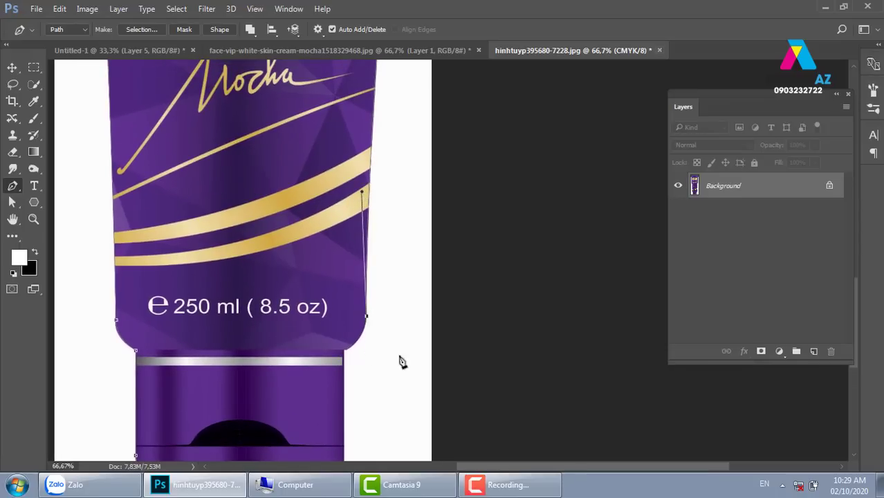
Make sharp corner points at the right shoulder and cap bottom, then zoom out.
key("ctrl+plus")
key("ctrl+plus")
key("ctrl+plus")
mouse_move(415, 357)
left_mouse_down()
mouse_move(277, 316)
mouse_move(382, 264)
mouse_move(289, 308)
left_mouse_up()
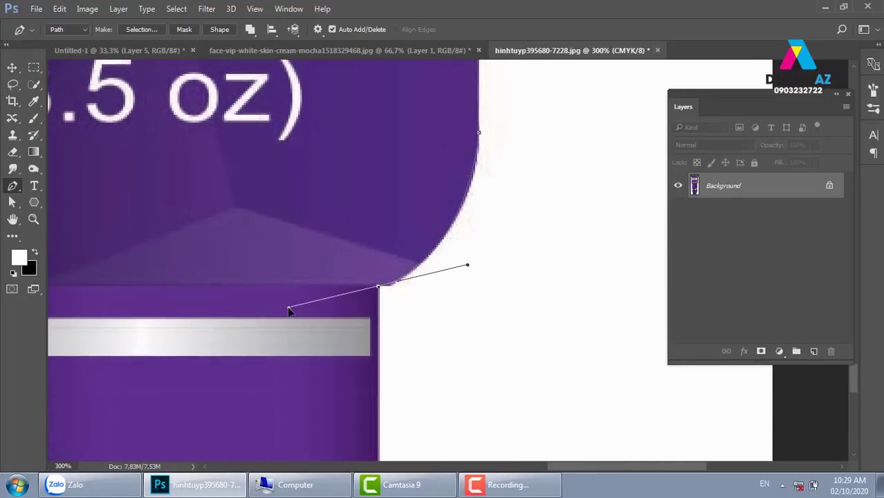
left_click(378, 286)
left_click_drag(382, 363, 391, 240)
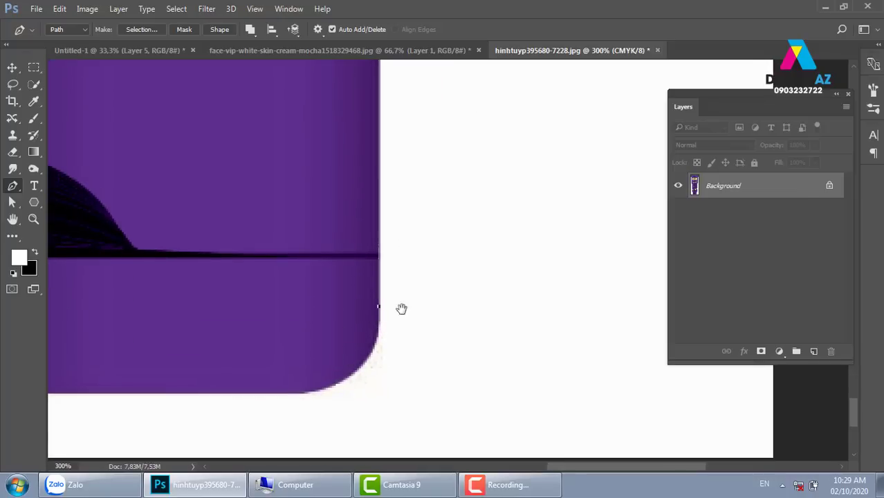
mouse_move(400, 308)
left_mouse_down()
mouse_move(414, 306)
mouse_move(291, 321)
left_mouse_up()
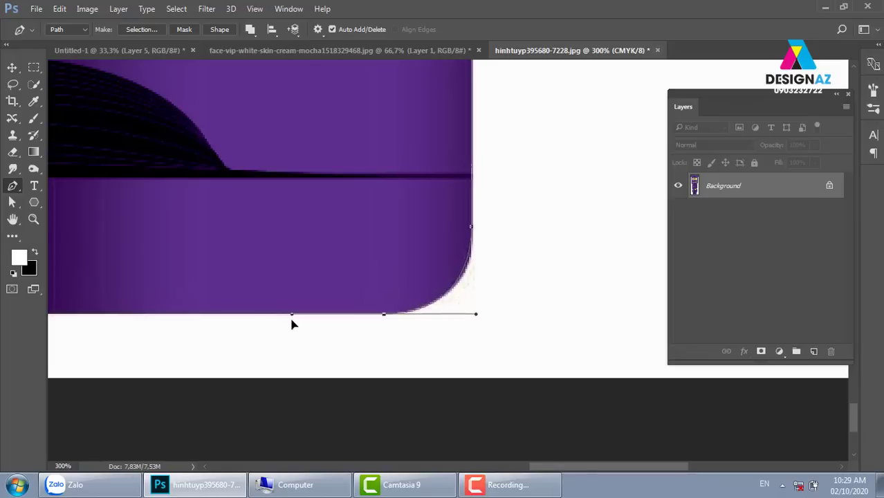
left_click(384, 314, "alt")
left_click_drag(220, 314, 430, 311)
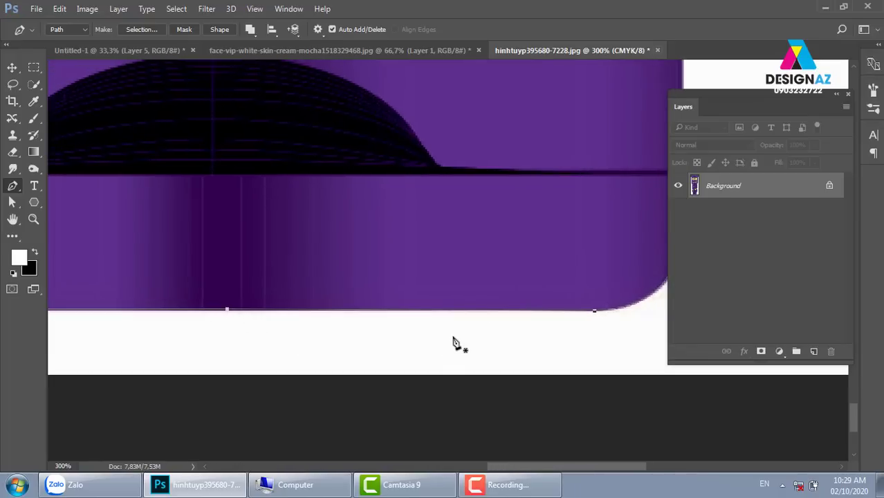
key("ctrl+minus")
key("ctrl+minus")
key("ctrl+minus")
key("ctrl+minus")
key("ctrl+minus")
Cut the Mocha tube onto its own layer and drag it into the Untitled-1 poster.
key("ctrl+Return")
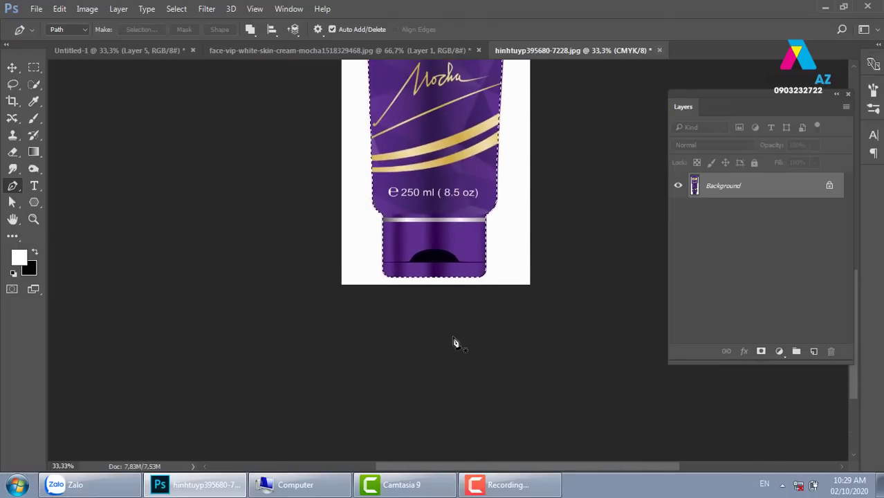
key("ctrl+j")
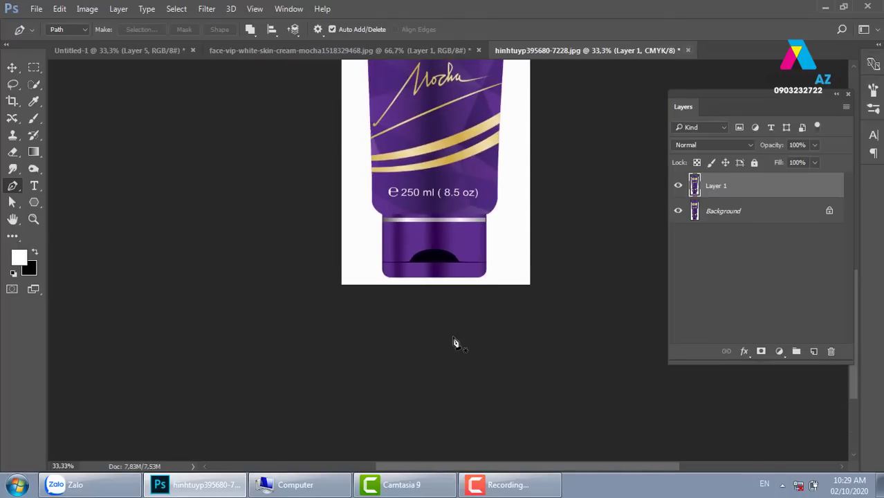
key("v")
left_click_drag(457, 235, 312, 237)
mouse_move(418, 206)
left_mouse_down()
mouse_move(122, 51)
mouse_move(433, 261)
mouse_move(432, 272)
left_mouse_up()
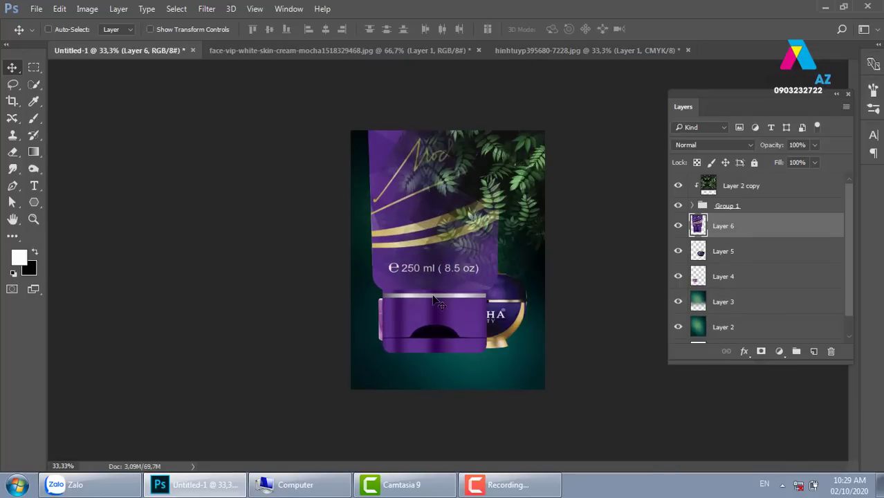
Restack layers so the Layer 5 jar and Layer 4 cream jar sit above the tube.
key("ctrl+shift+bracketright")
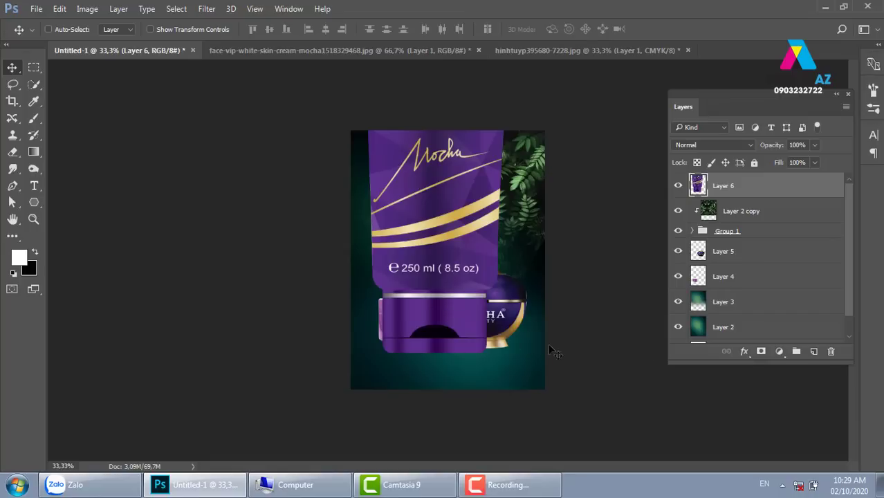
left_click(761, 256)
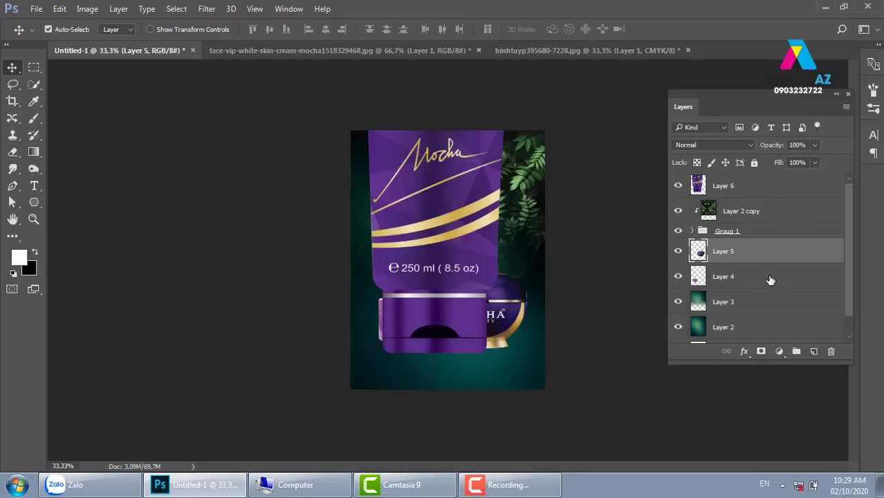
key("ctrl+shift+bracketright")
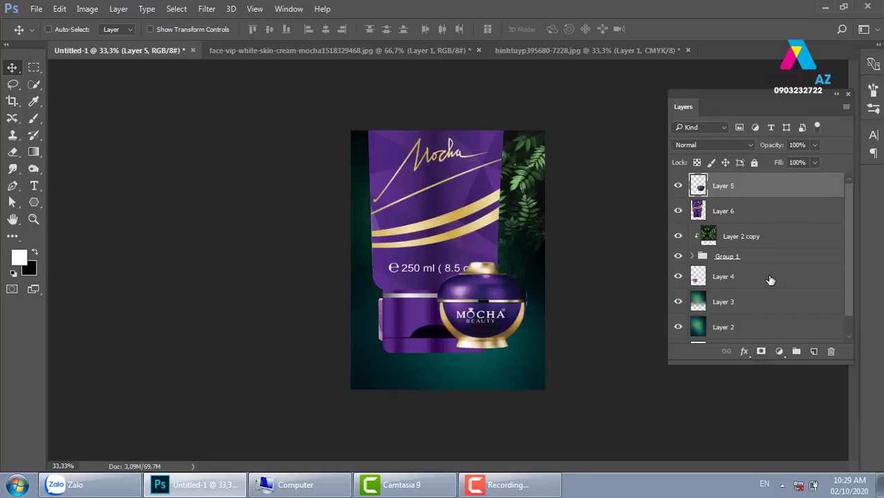
left_click(744, 281)
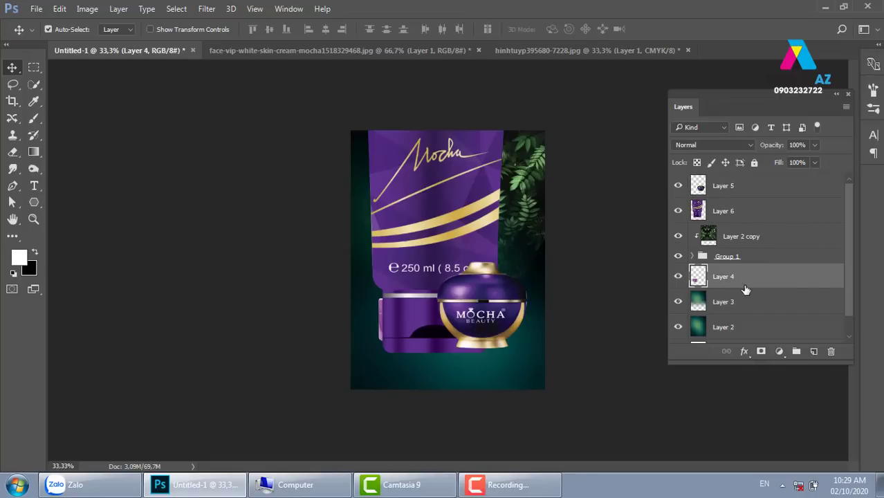
key("ctrl+shift+bracketright")
Put the tube's Layer 6 into Group 2 and move it to the top.
key("ctrl+plus")
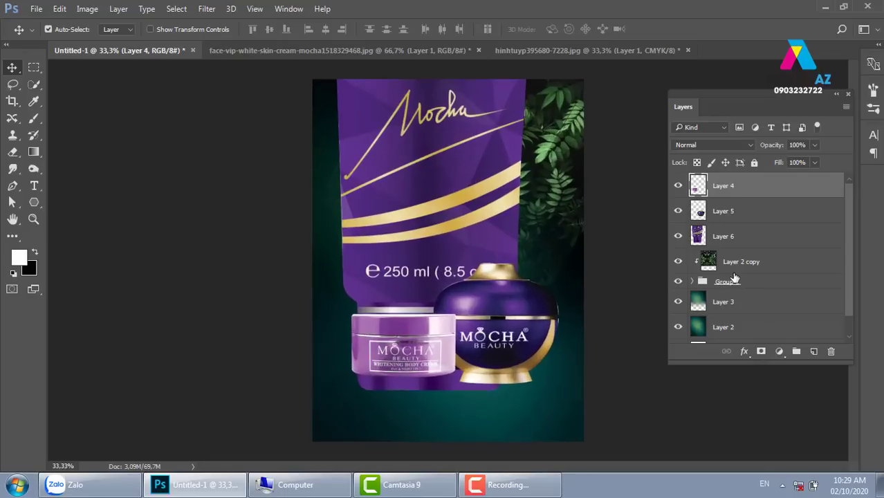
right_click(493, 234)
left_click(501, 221)
left_click(498, 223)
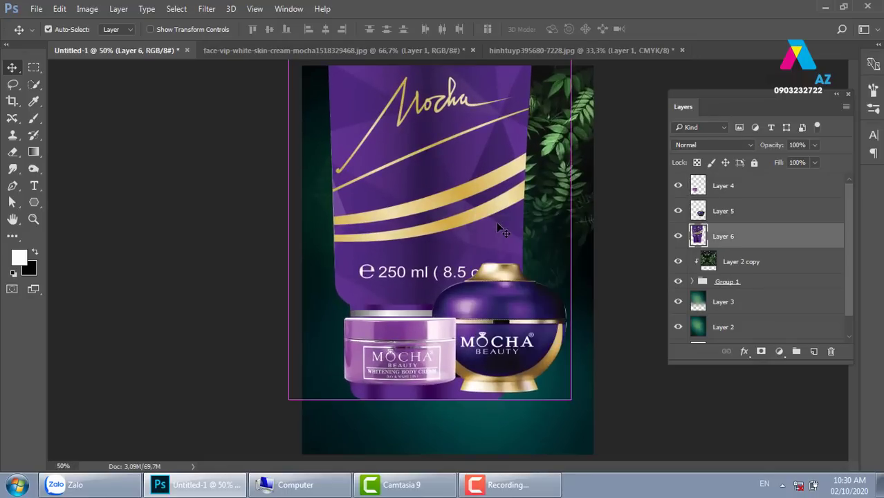
key("ctrl+g")
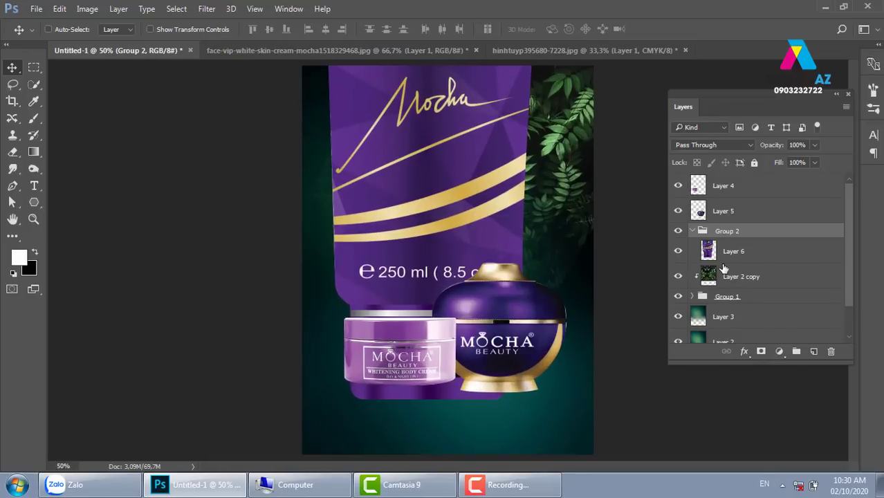
left_click(738, 251)
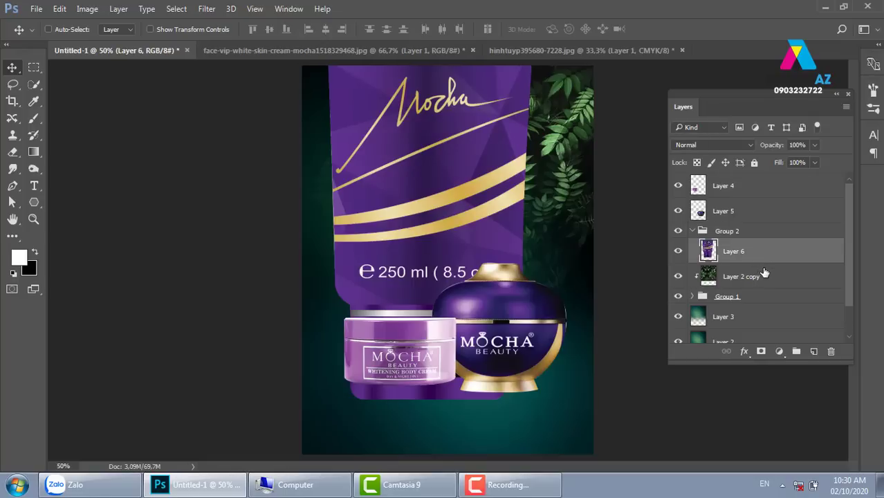
key("ctrl+shift+bracketright")
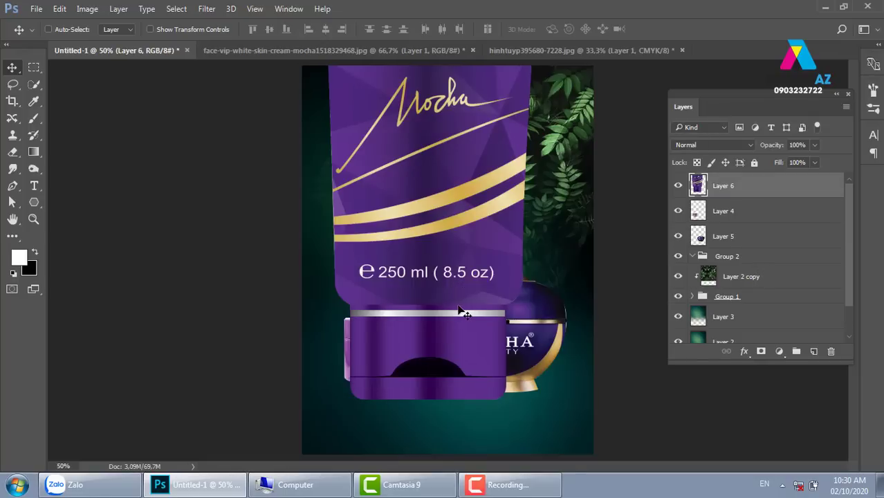
Scale the tube to about 32.6% and centre it between the jars.
key("ctrl+t")
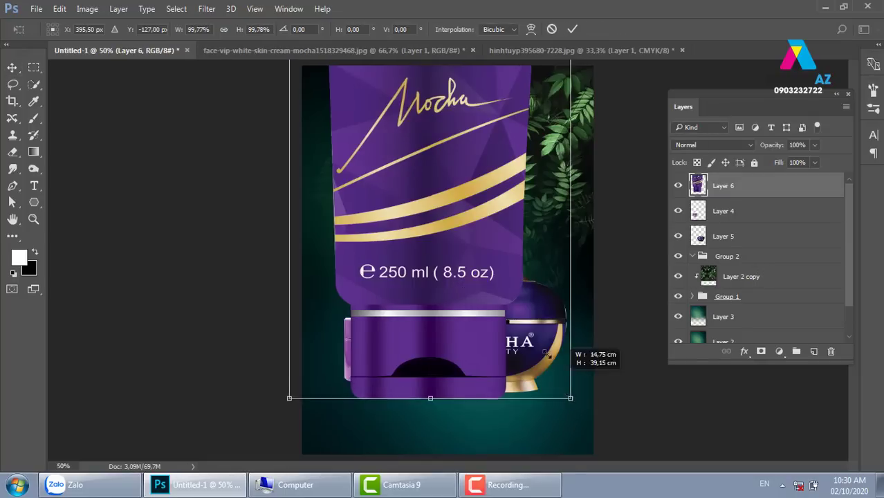
left_click_drag(572, 398, 512, 244)
left_click_drag(443, 207, 461, 396)
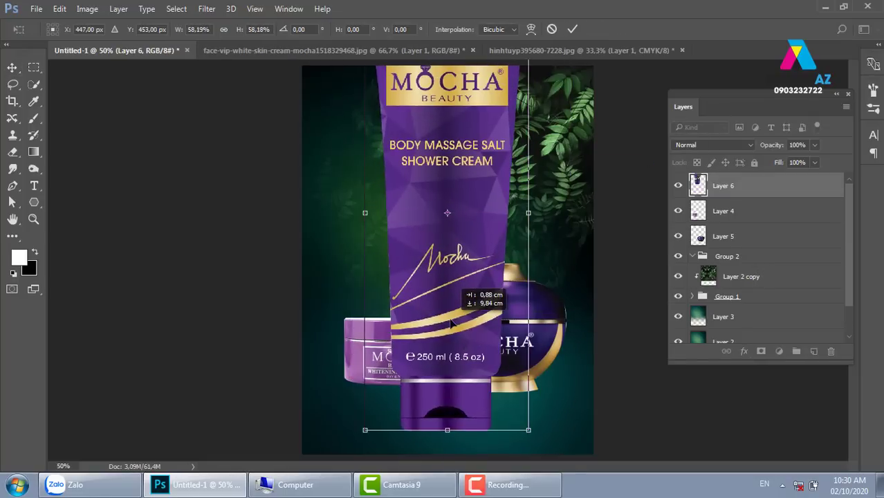
left_click_drag(530, 431, 490, 326)
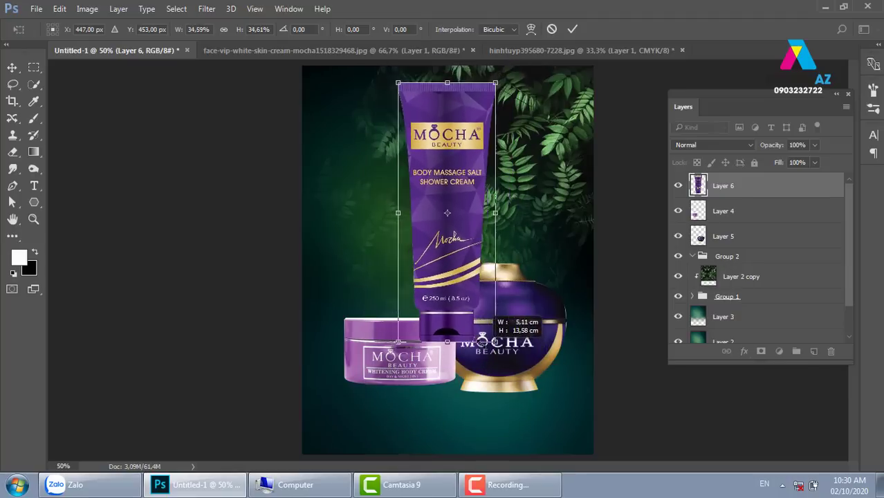
left_click_drag(456, 272, 450, 329)
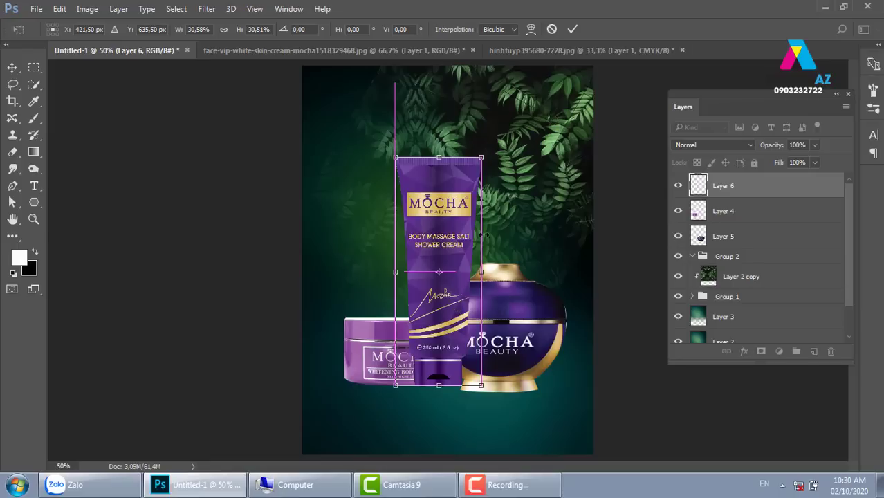
left_click_drag(482, 158, 489, 143)
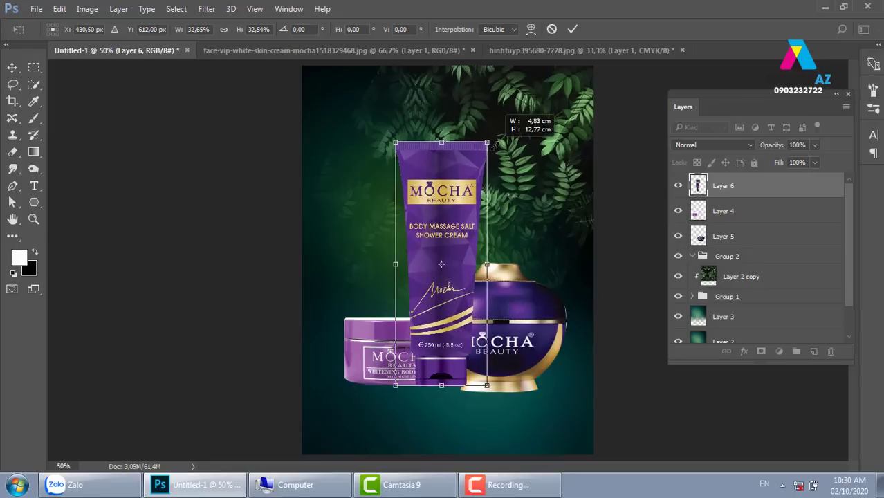
left_click_drag(468, 201, 470, 199)
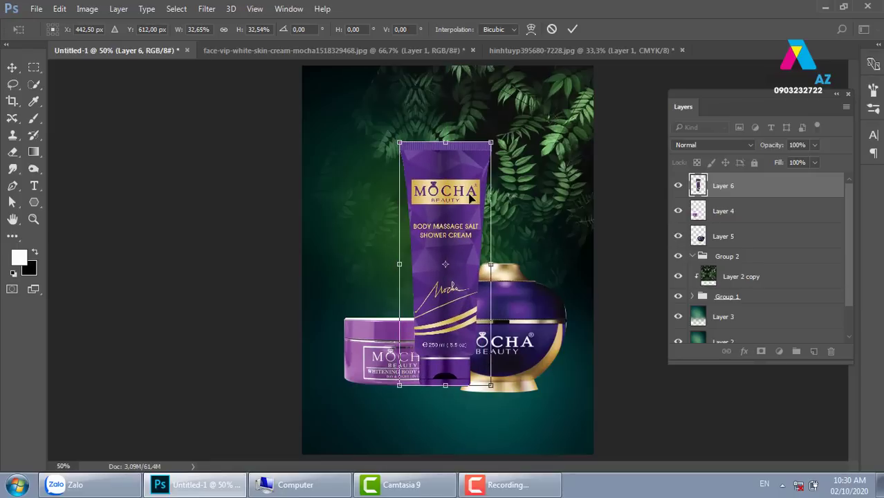
key("Return")
Bring the purple jar in front of the tube and shrink it to about 73%.
right_click(534, 333)
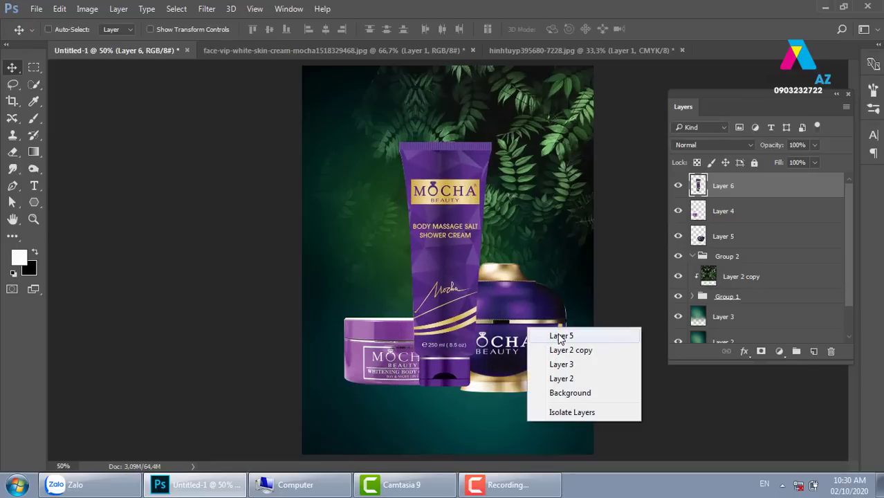
left_click(560, 339)
right_click(535, 322)
left_click(564, 330)
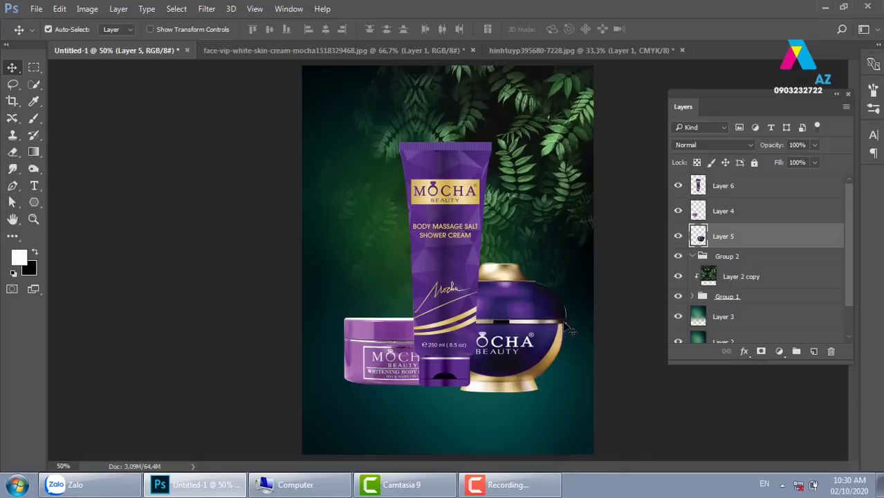
key("ctrl+shift+bracketright")
left_click_drag(498, 330, 511, 337)
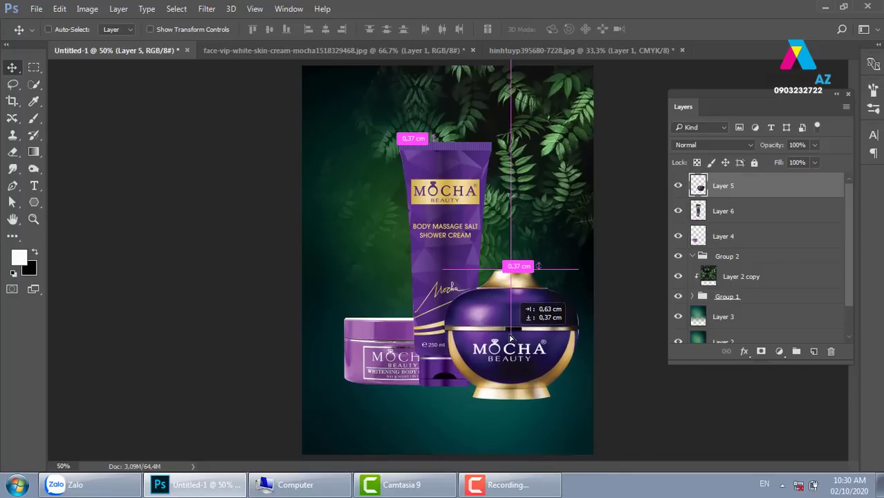
key("ctrl+t")
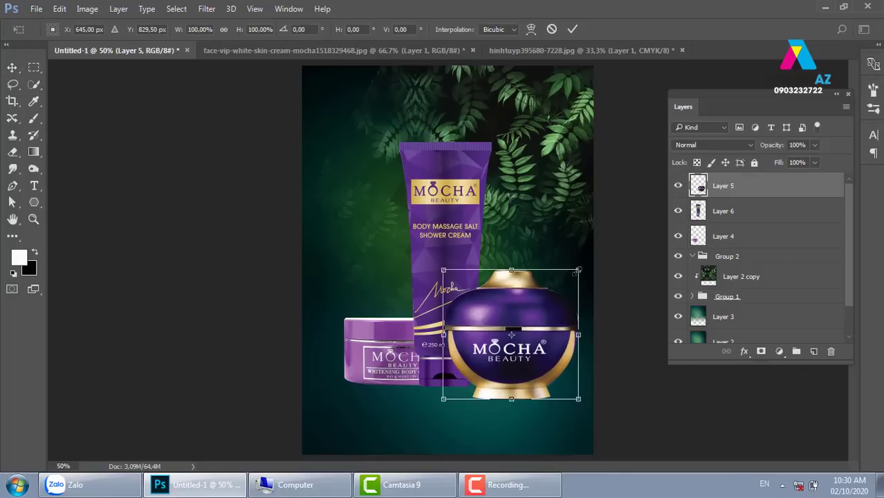
left_click_drag(579, 270, 534, 305)
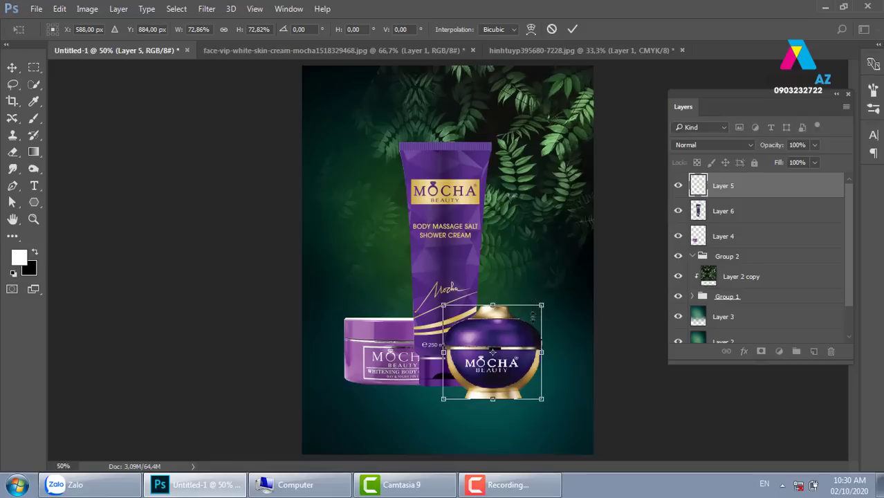
mouse_move(507, 349)
left_mouse_down()
mouse_move(519, 341)
mouse_move(513, 344)
left_mouse_up()
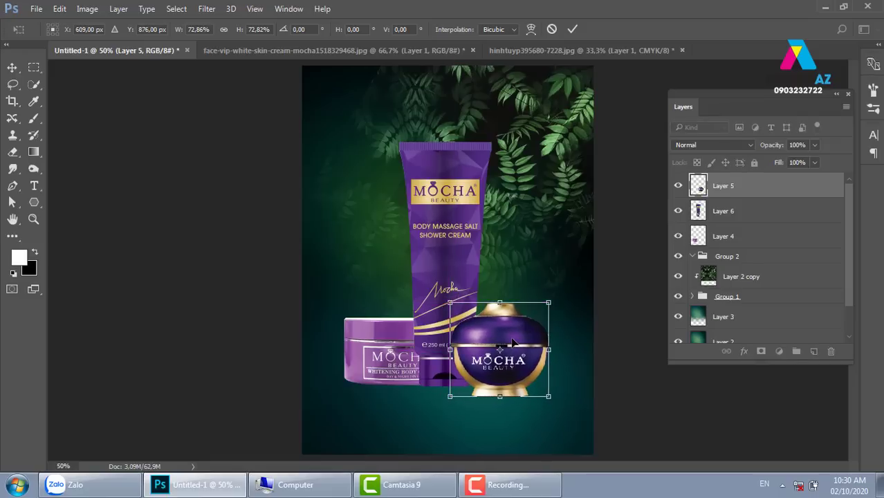
key("Return")
Bring the cream tub in front of the tube and shrink it to about 78%.
right_click(389, 351)
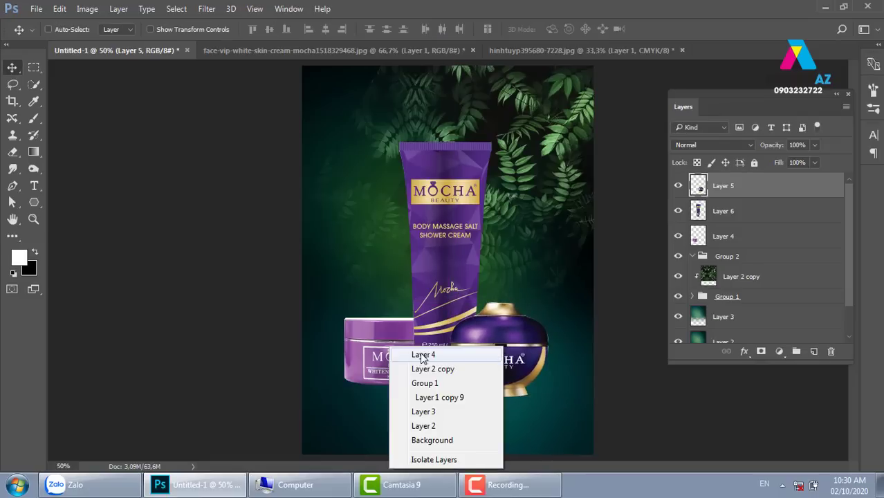
left_click(419, 347)
left_click_drag(379, 361, 372, 373)
key("ctrl+shift+bracketright")
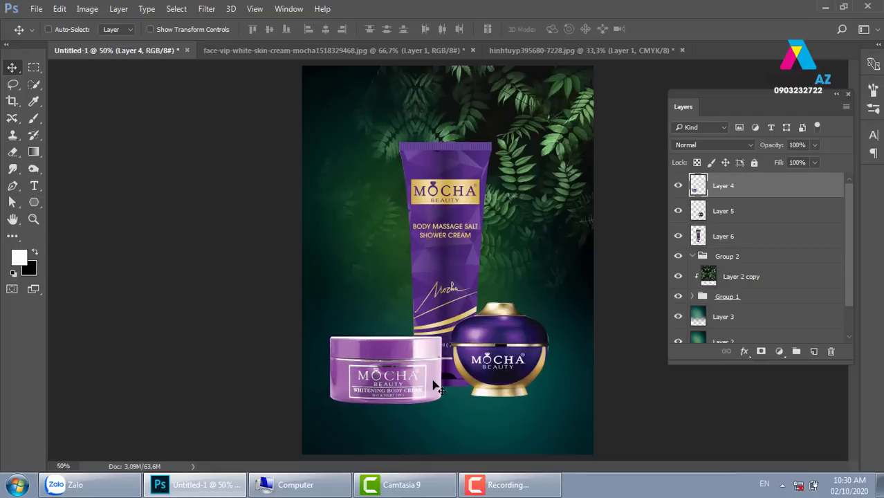
key("ctrl+t")
left_click_drag(442, 337, 407, 363)
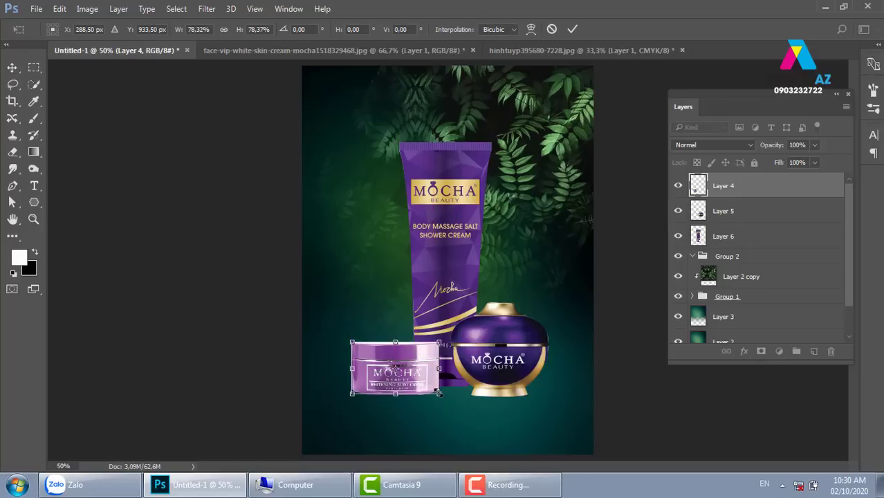
key("Return")
Stack the purple jar on top of the cream tub.
right_click(524, 335)
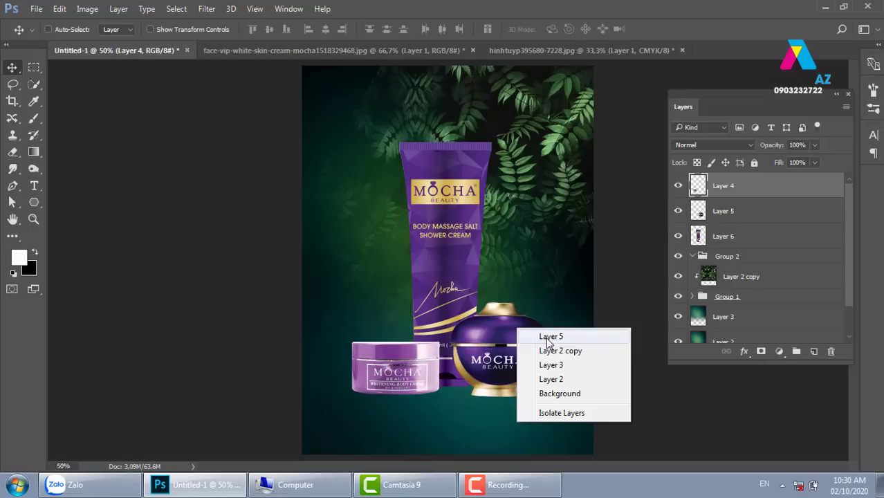
left_click(547, 338)
left_click_drag(512, 337, 421, 297)
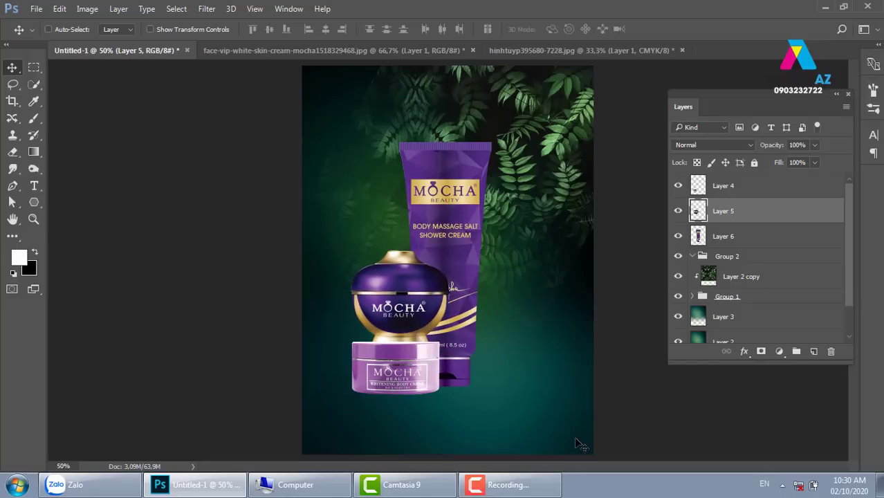
Select the tube's Layer 6 and reframe the products at 50% zoom.
key("ctrl+minus")
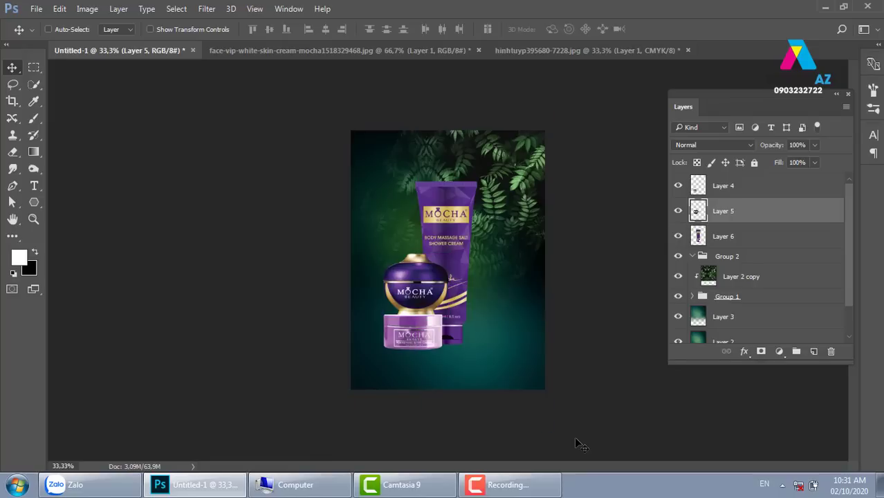
key("ctrl+plus")
key("ctrl+plus")
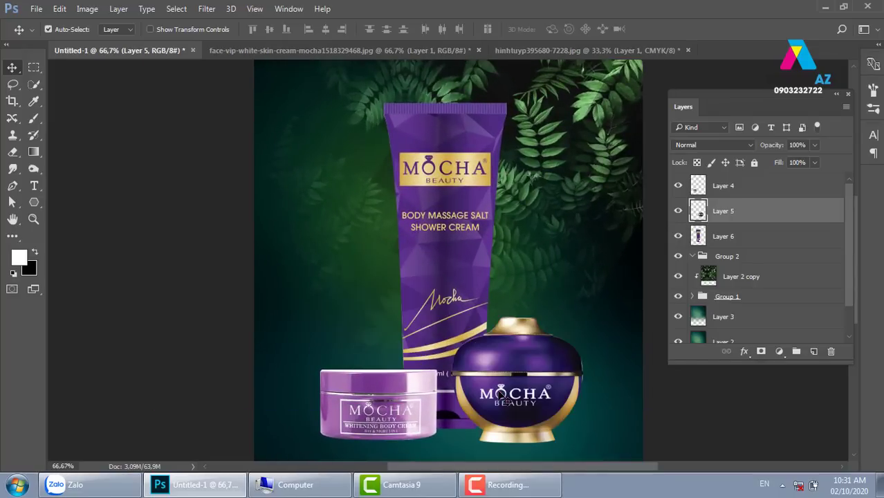
scroll(485, 391, "down", 3)
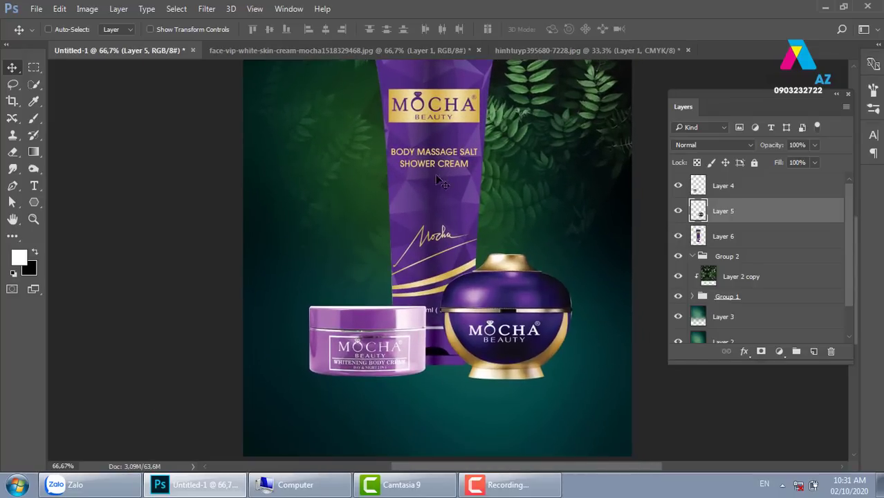
left_click_drag(444, 196, 403, 238)
right_click(392, 187)
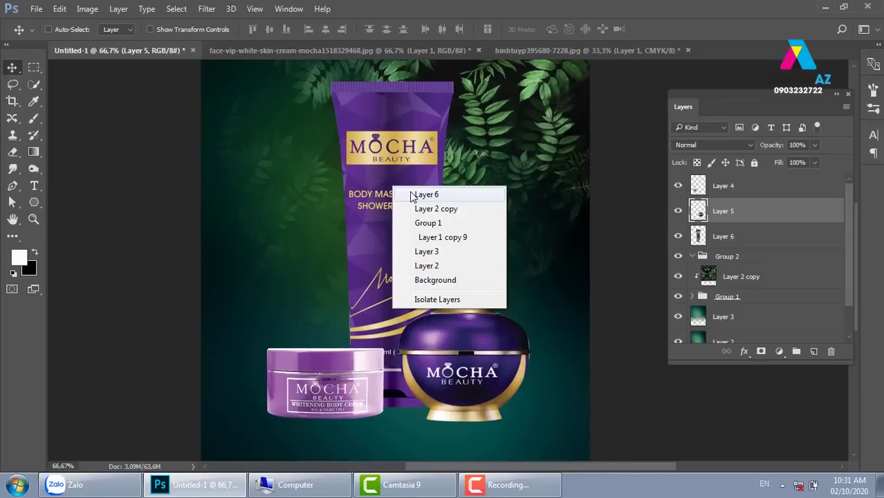
left_click(415, 193)
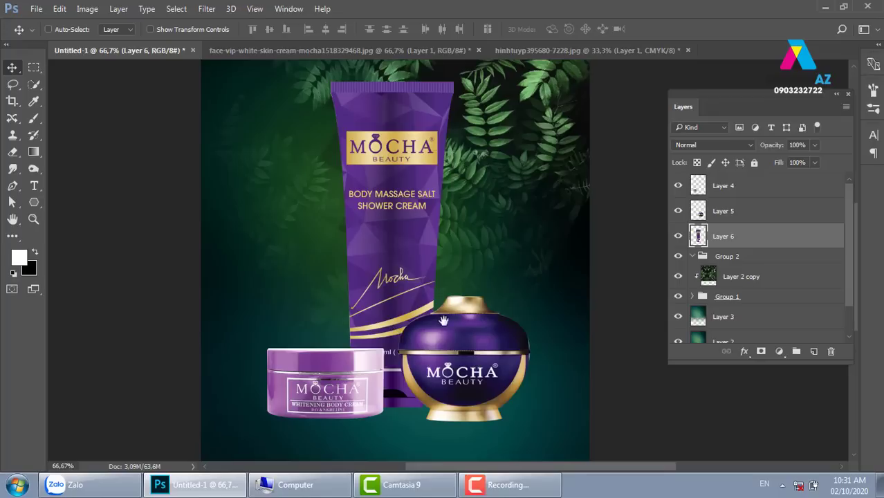
left_click_drag(443, 320, 435, 303)
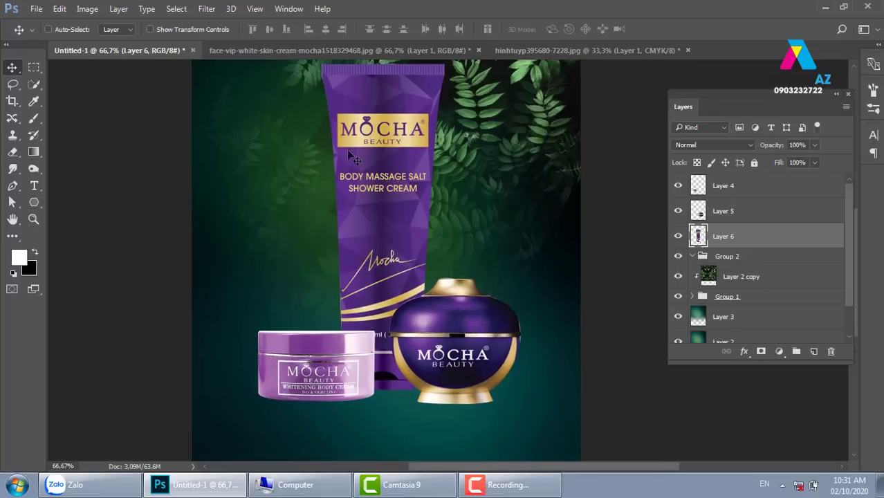
key("ctrl+minus")
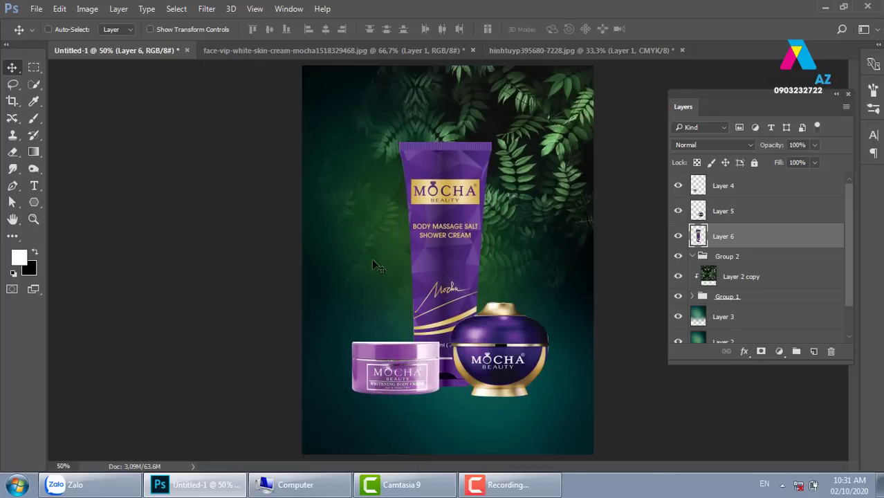
Draw a closed Pen path down the tube's left edge and load it as a selection.
key("p")
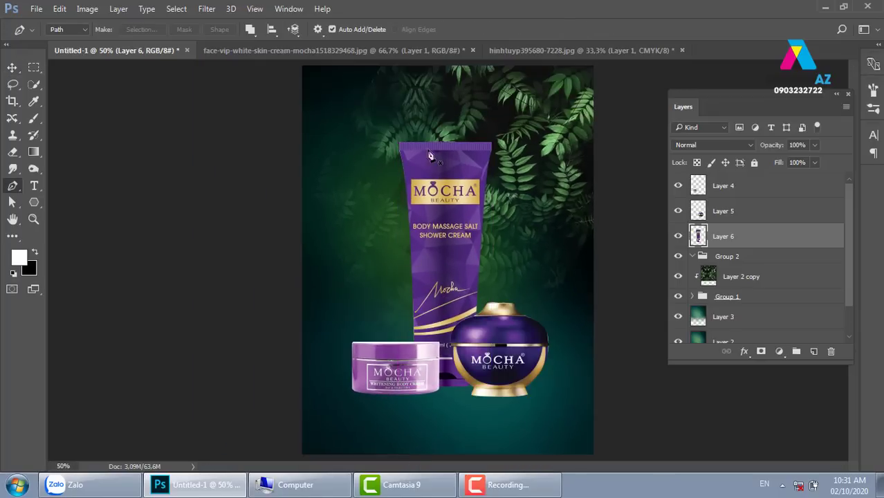
left_click(433, 126)
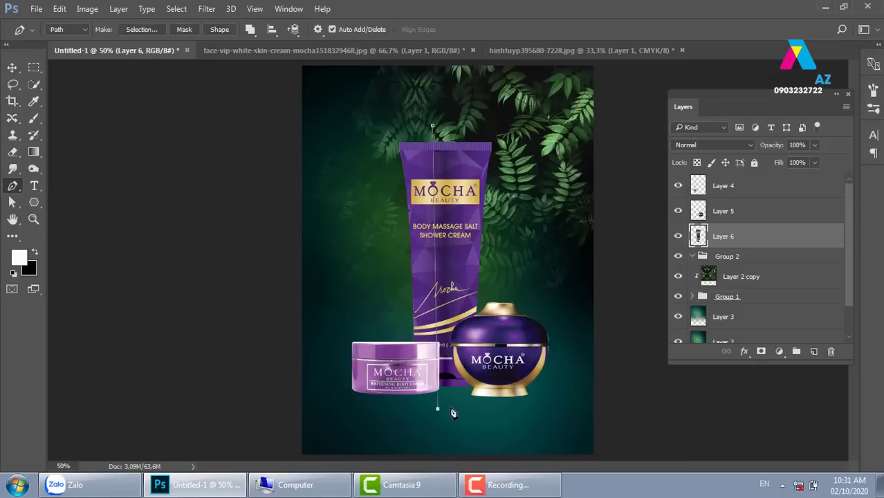
left_click_drag(438, 409, 435, 487)
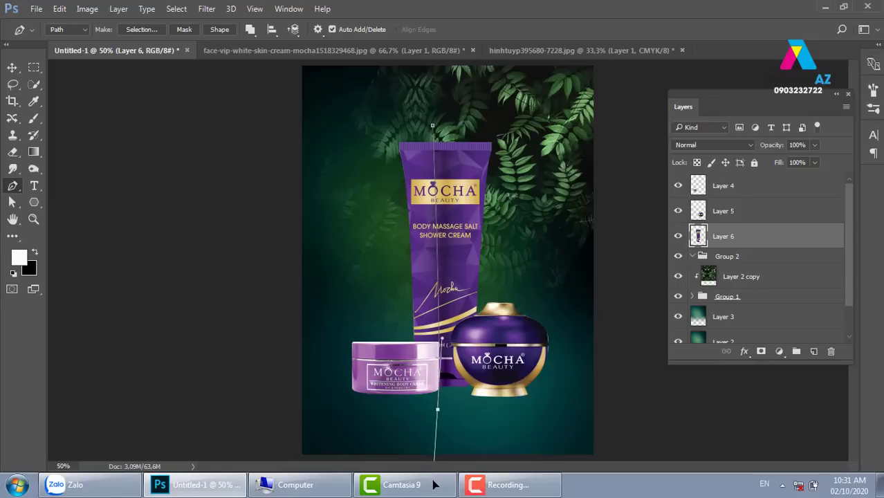
left_click(437, 410, "alt")
left_click_drag(408, 128, 389, 90)
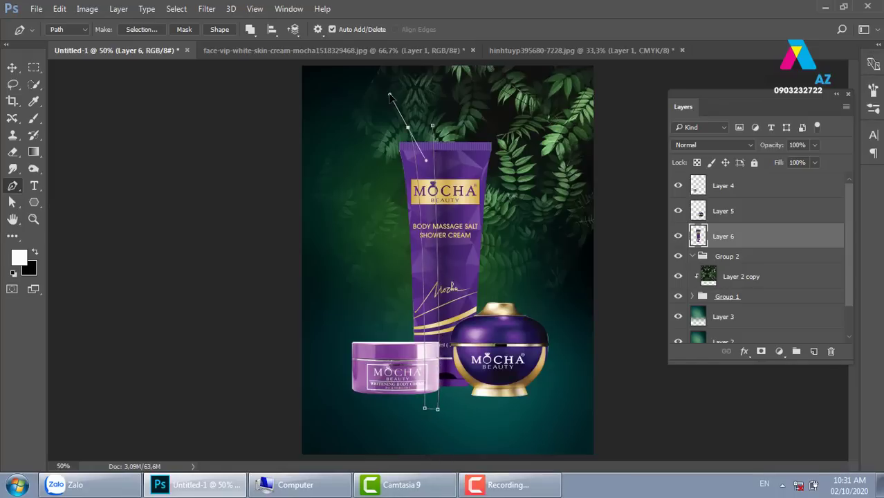
left_click(433, 126)
key("ctrl+plus")
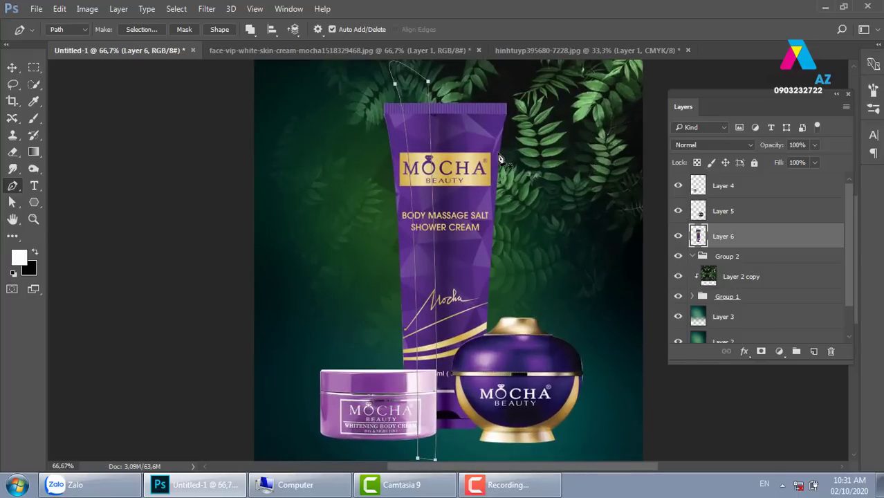
key("ctrl+Return")
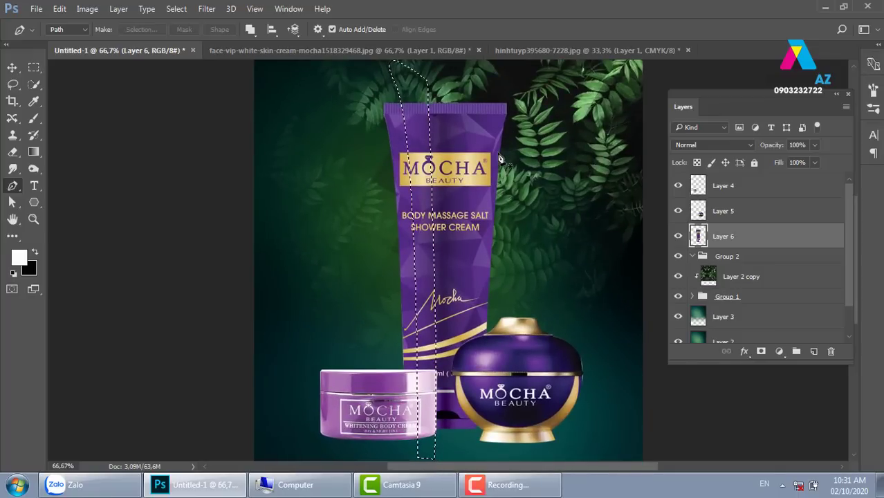
Try copying the strip to a new layer and moving it, then undo that.
key("ctrl+j")
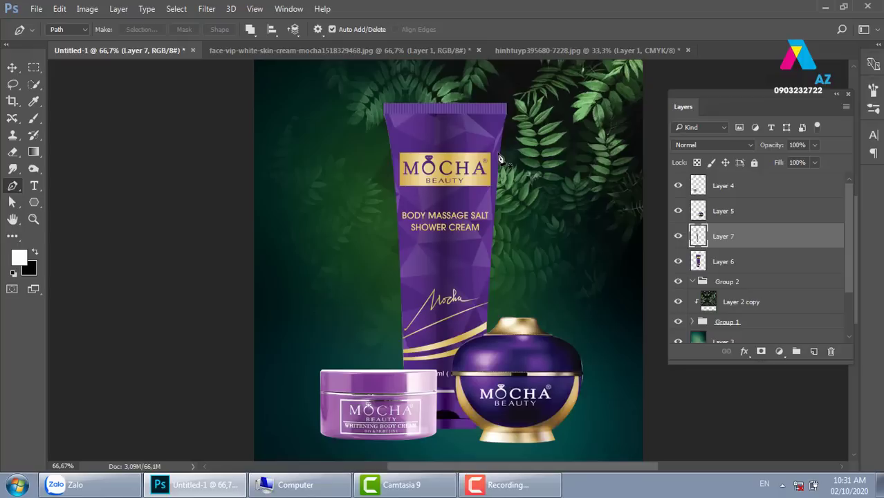
key("v")
left_click_drag(405, 227, 366, 235)
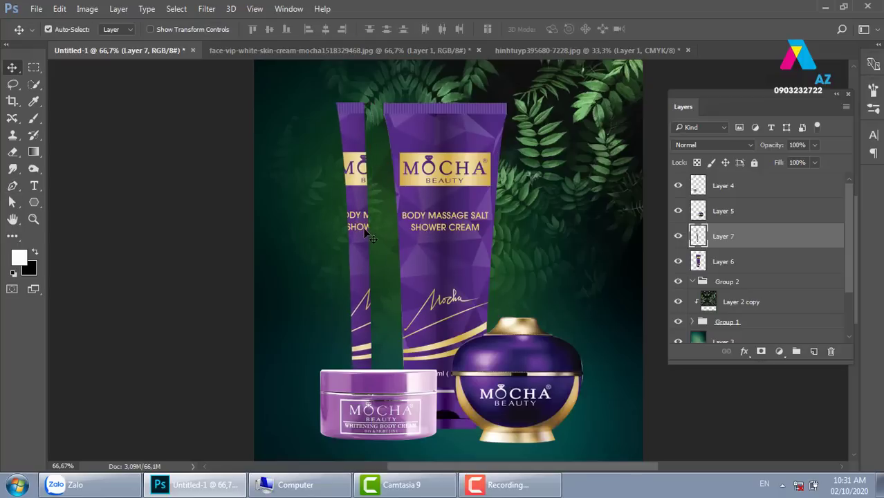
key("ctrl+alt+z")
key("ctrl+alt+z")
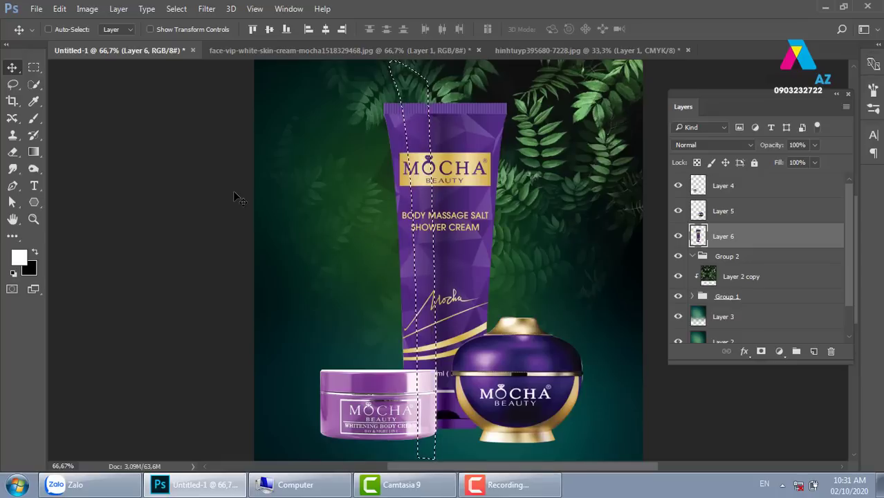
Feather the selection 30 px and copy it onto a new Layer 7 over the tube.
key("shift+F6")
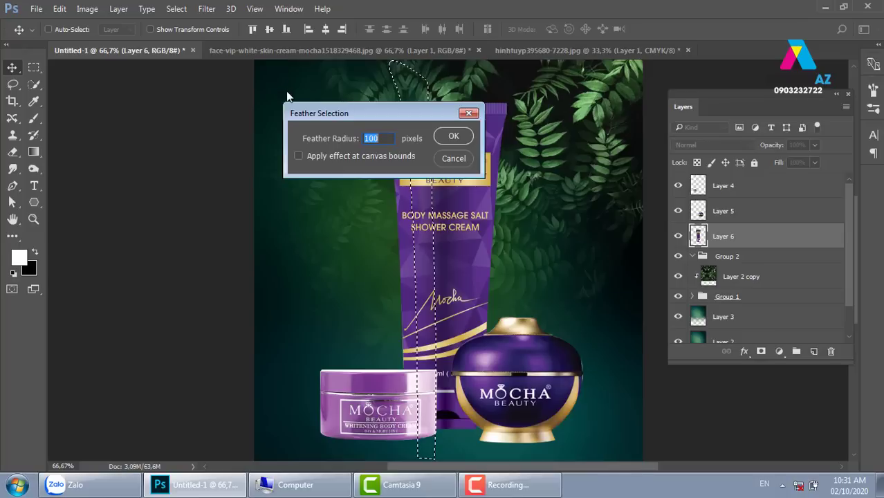
type("30")
key("Return")
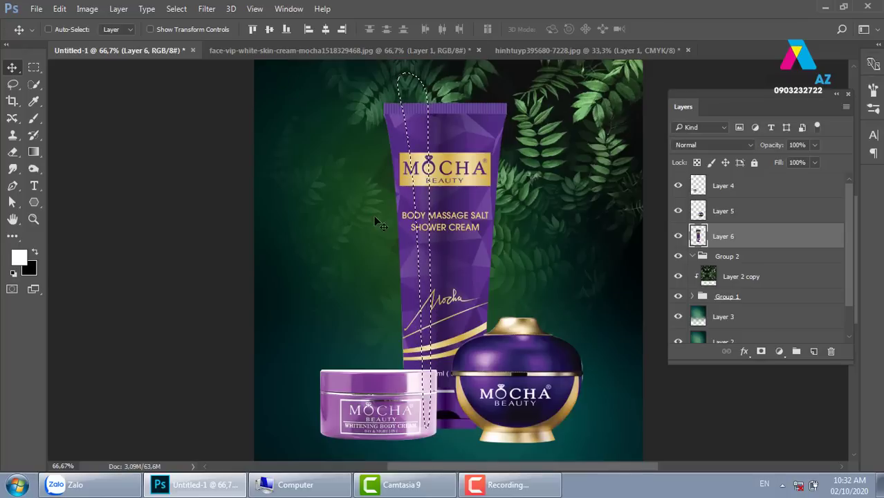
key("ctrl")
key("ctrl+j")
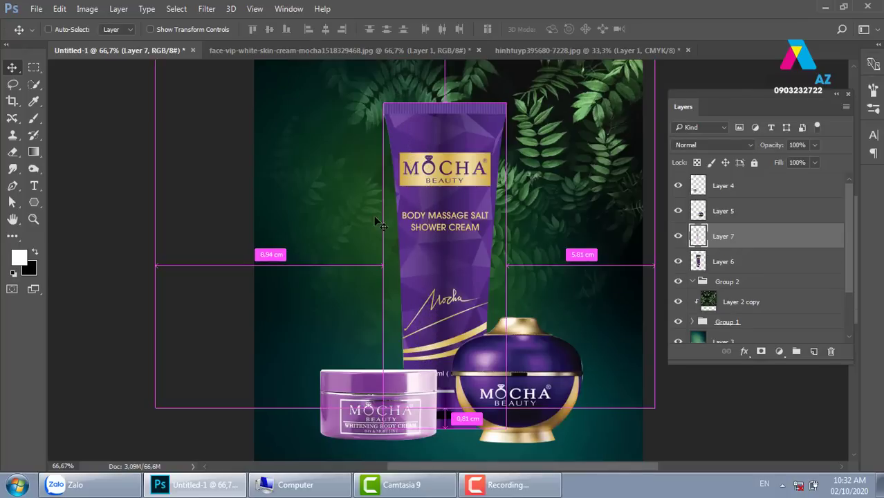
left_click_drag(407, 146, 335, 149)
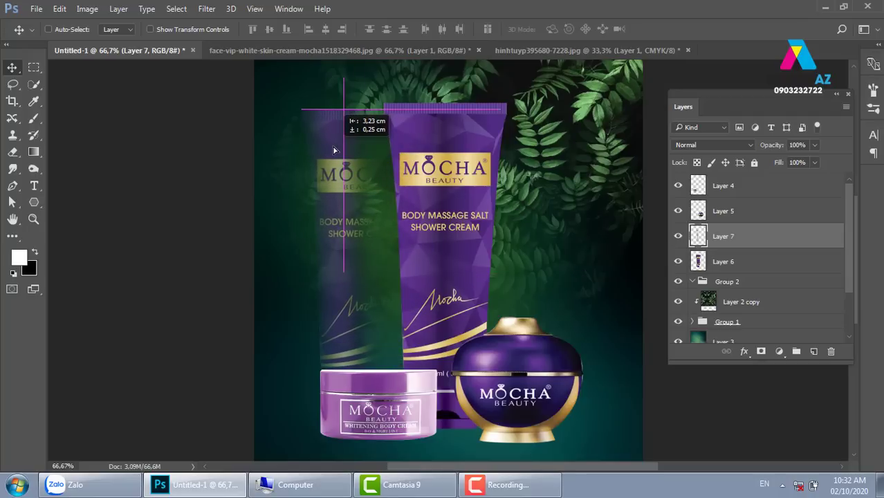
left_click_drag(334, 149, 417, 123)
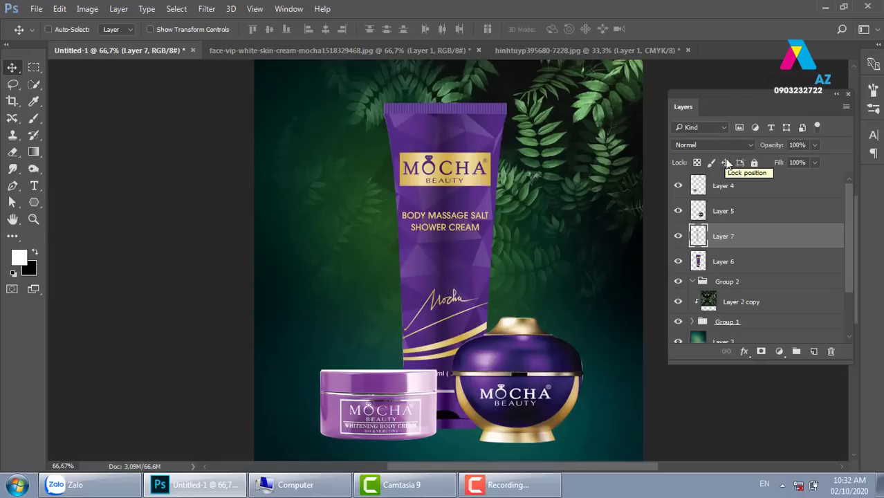
Set Layer 7's blend mode to Screen and compare it with the glow hidden.
left_click(728, 146)
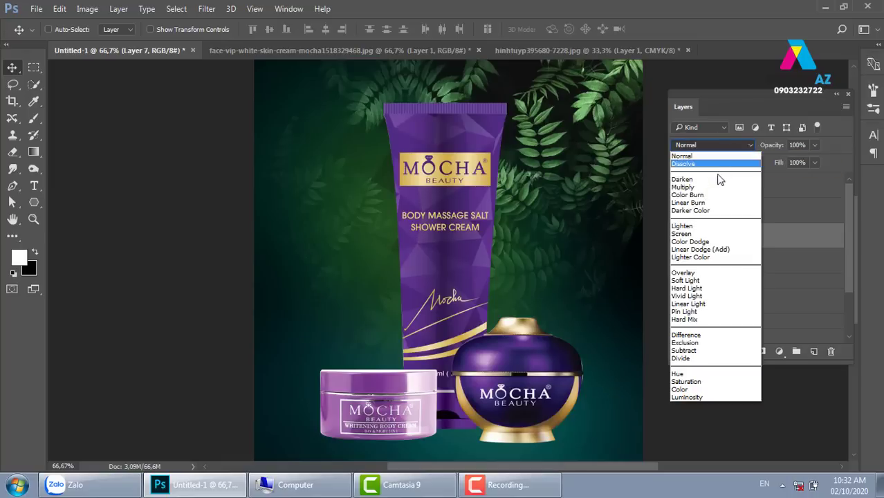
left_click(694, 238)
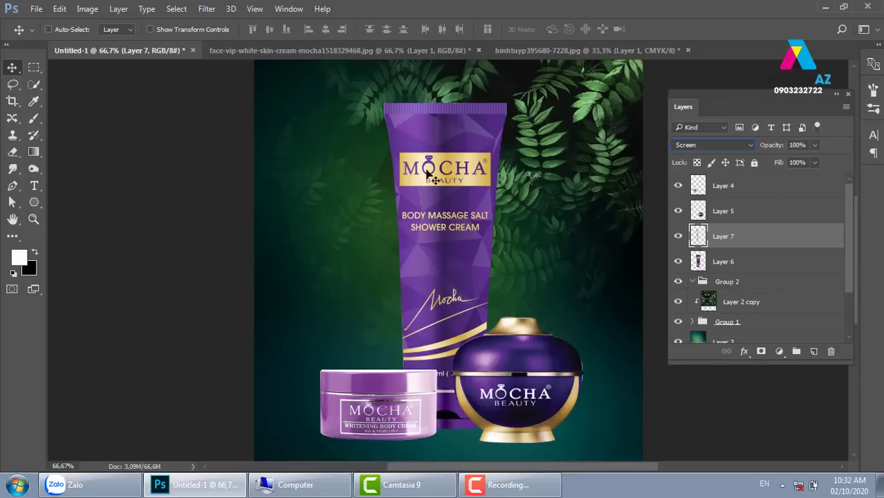
left_click(678, 237)
left_click(678, 237)
key("ctrl+minus")
key("ctrl+minus")
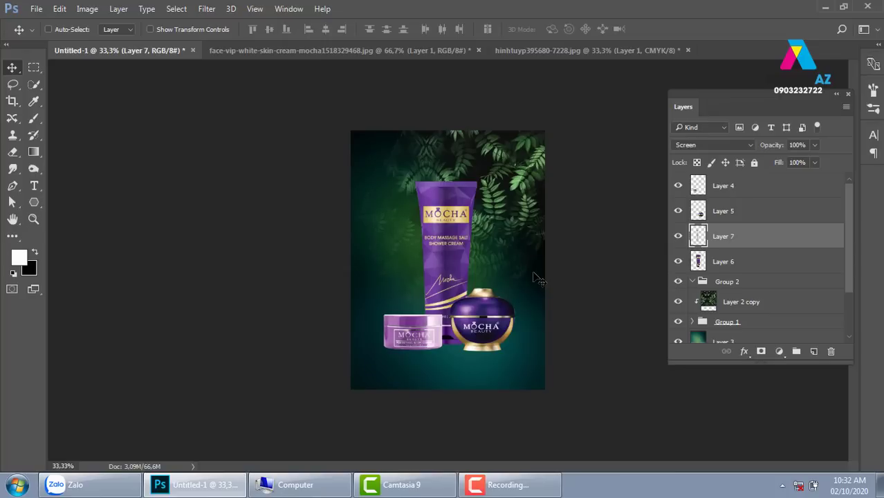
key("ctrl+plus")
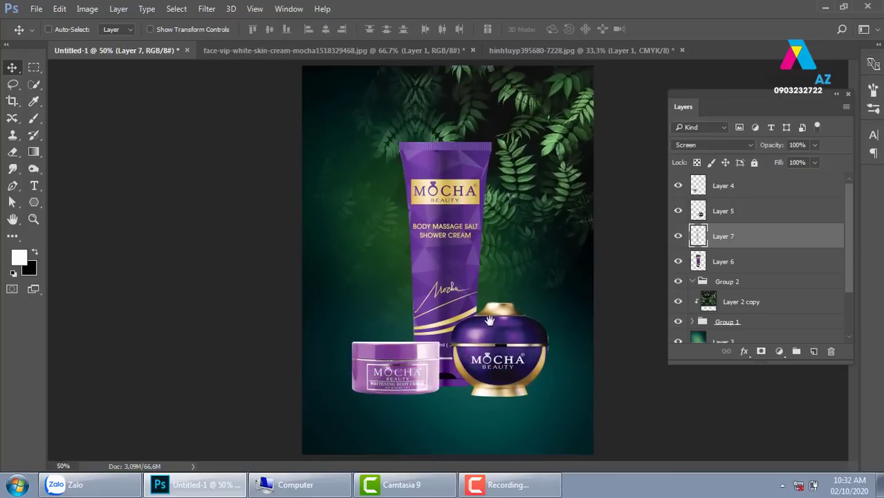
key("ctrl+plus")
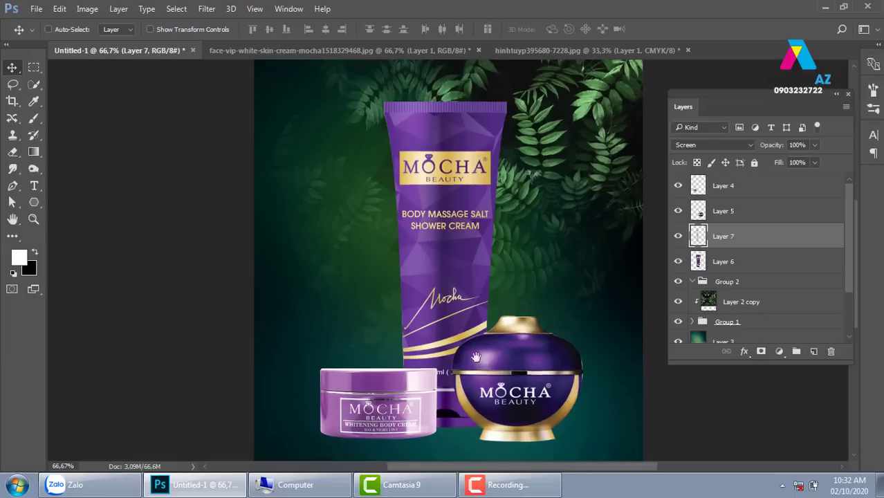
left_click_drag(484, 393, 485, 278)
key("ctrl+plus")
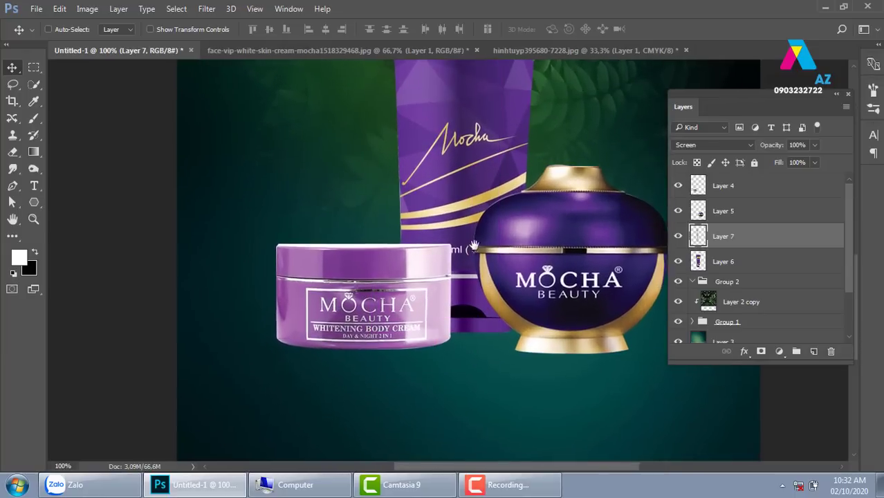
Duplicate the cream jar's Layer 4 and flip the copy upside down beneath the original.
right_click(390, 223)
left_click(415, 227)
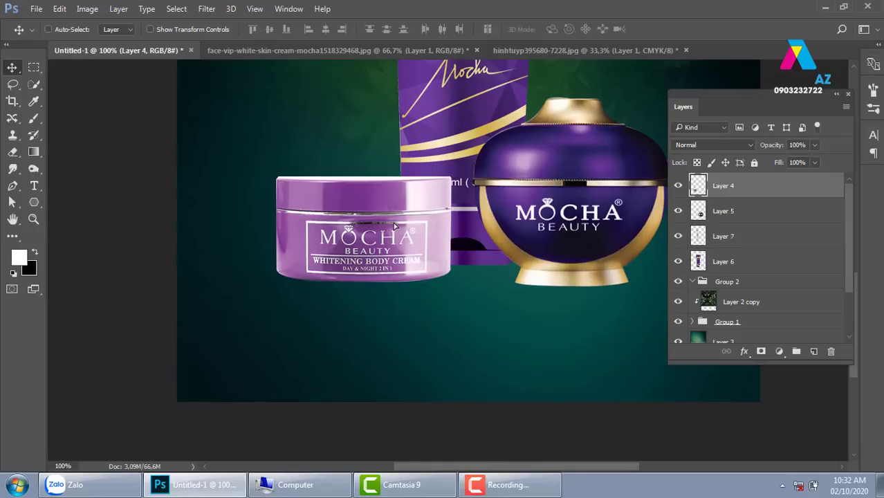
mouse_move(378, 233)
left_mouse_down()
mouse_move(385, 223)
mouse_move(384, 233)
left_mouse_up()
key("ctrl+j")
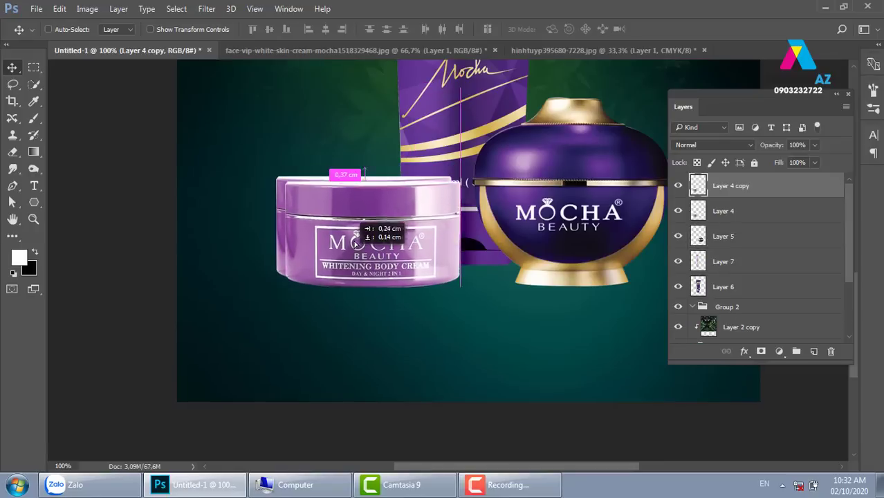
left_click_drag(341, 265, 360, 250)
key("ctrl+z")
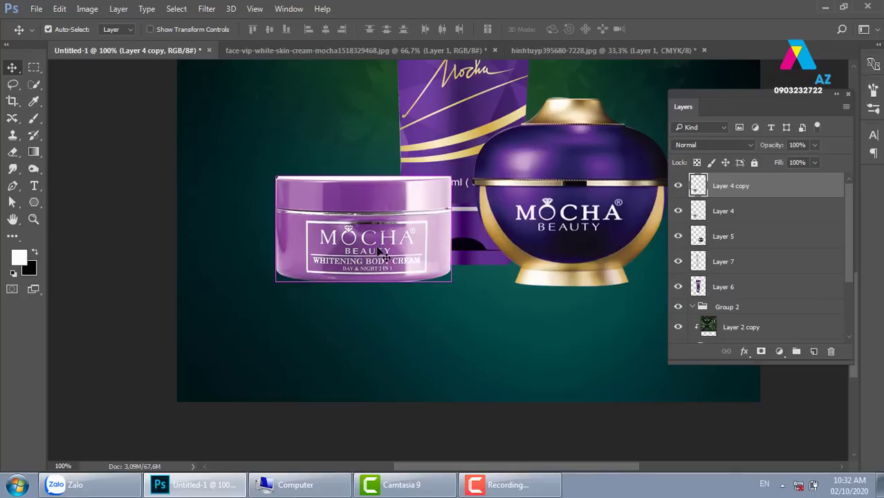
key("ctrl+t")
left_click_drag(364, 177, 351, 370)
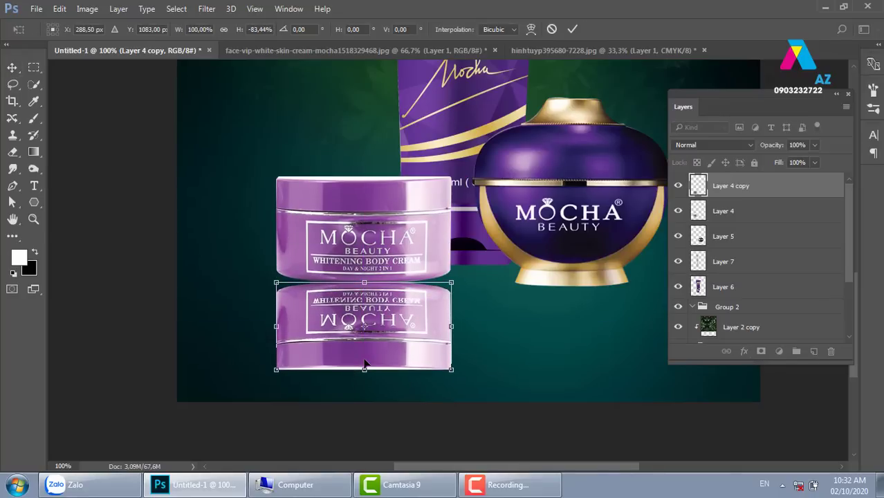
key("Return")
Zoom to 200% to inspect the seam between the jar and its reflection.
key("ctrl+plus")
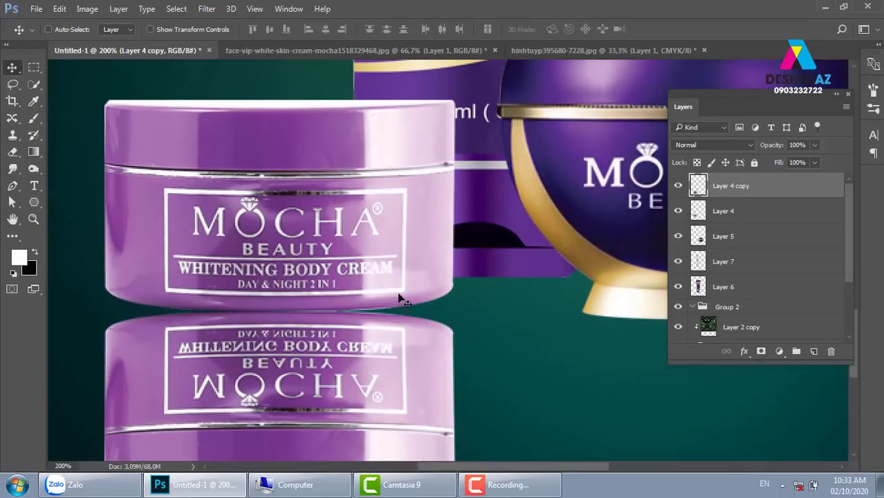
left_click_drag(329, 280, 313, 298)
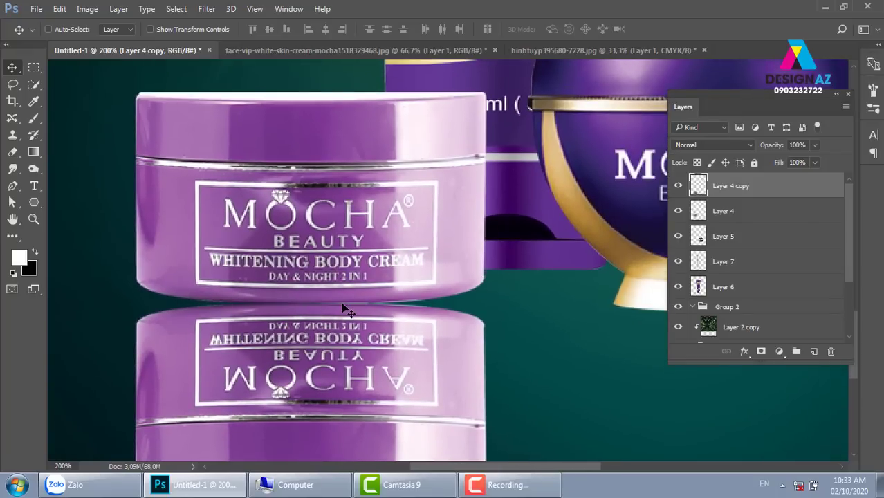
left_click_drag(346, 309, 372, 274)
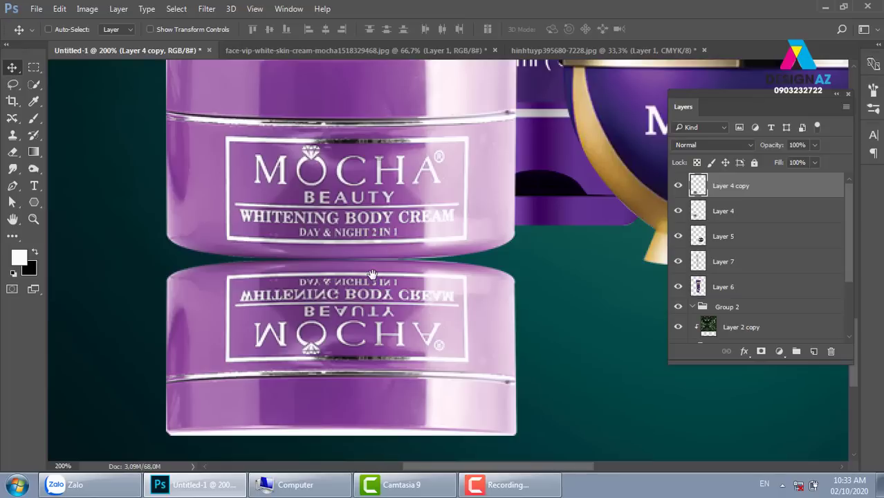
left_click(60, 9)
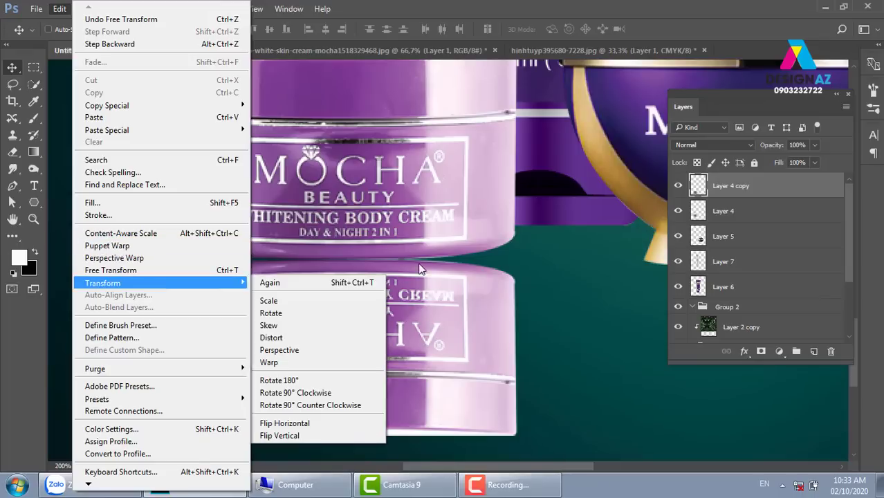
Open the face-vip reference jar photo.
left_click(429, 298)
key("ctrl+o")
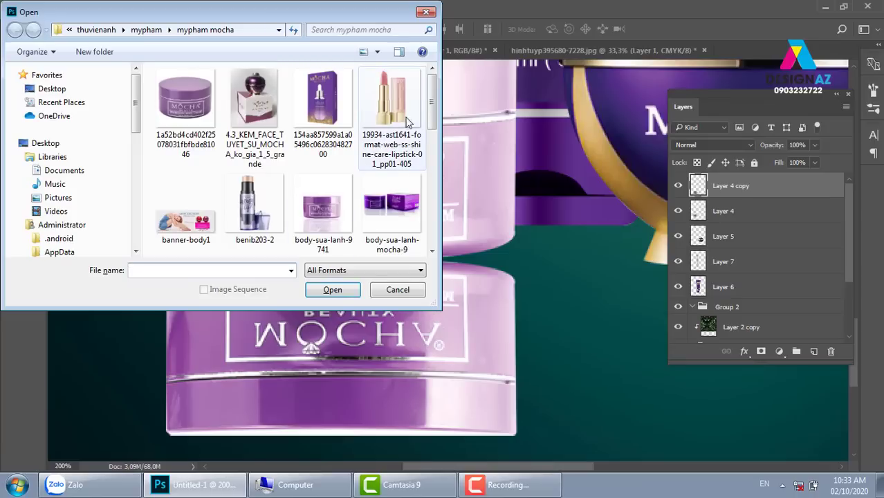
left_click_drag(429, 110, 434, 173)
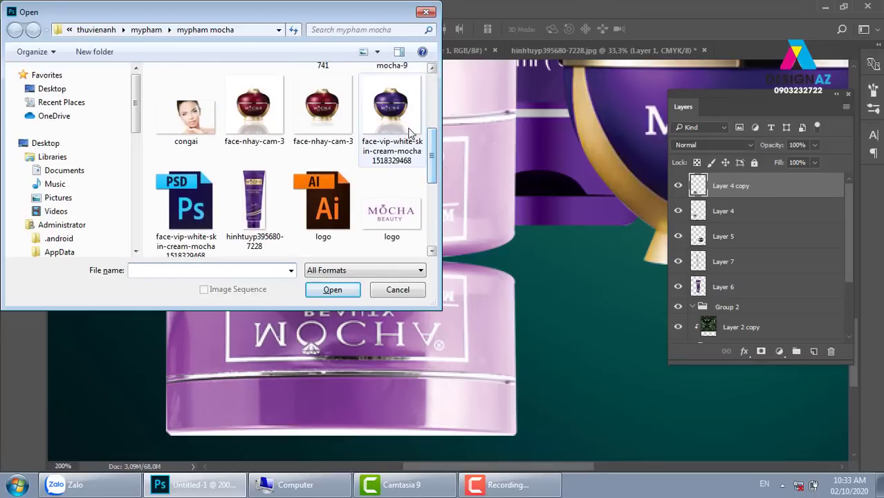
left_click(392, 81)
left_click(332, 290)
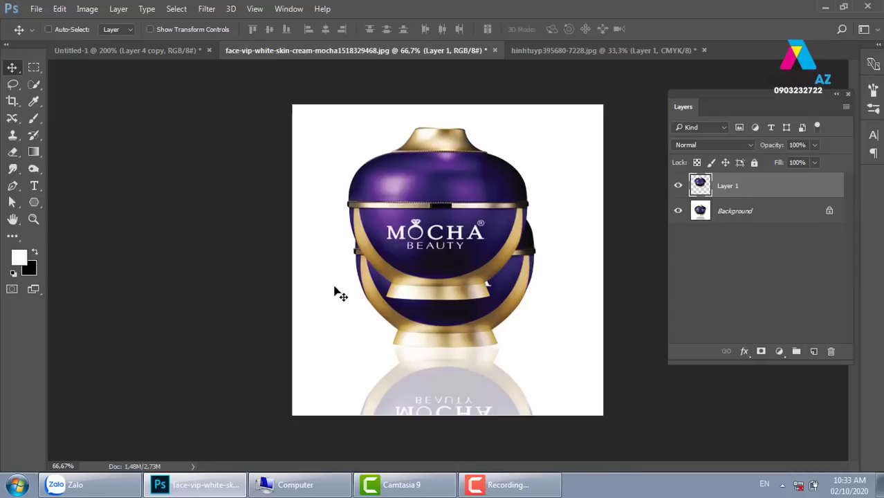
Delete its duplicate jar layer, study the reflection at 200%, and close without saving.
right_click(483, 209)
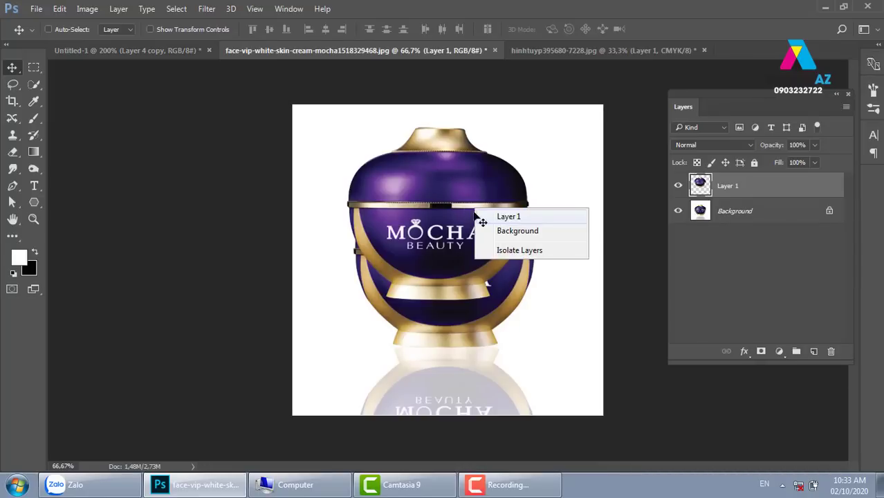
left_click_drag(452, 219, 350, 194)
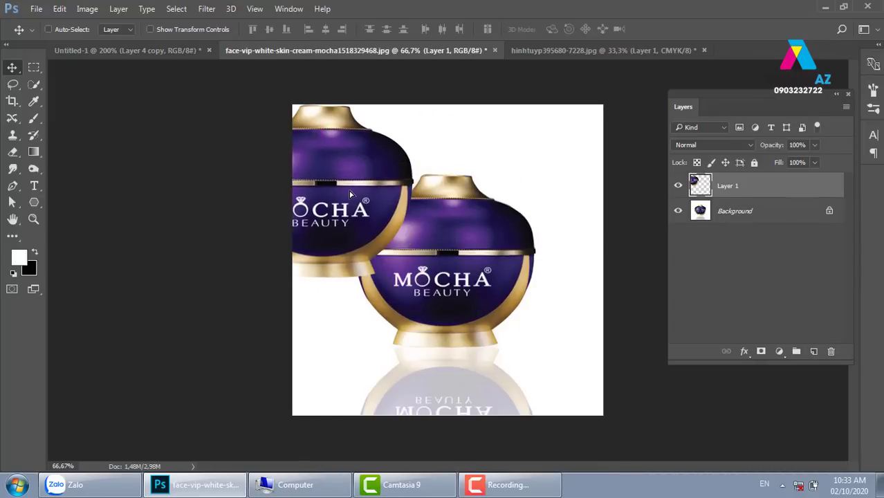
key("Delete")
key("ctrl+plus")
key("ctrl+plus")
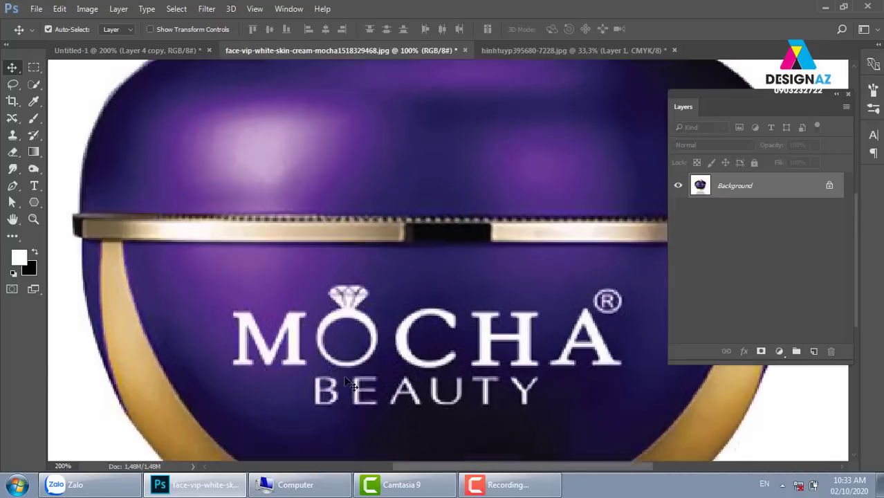
scroll(352, 384, "down", 1)
key("ctrl+plus")
scroll(355, 191, "down", 5)
scroll(371, 179, "down", 2)
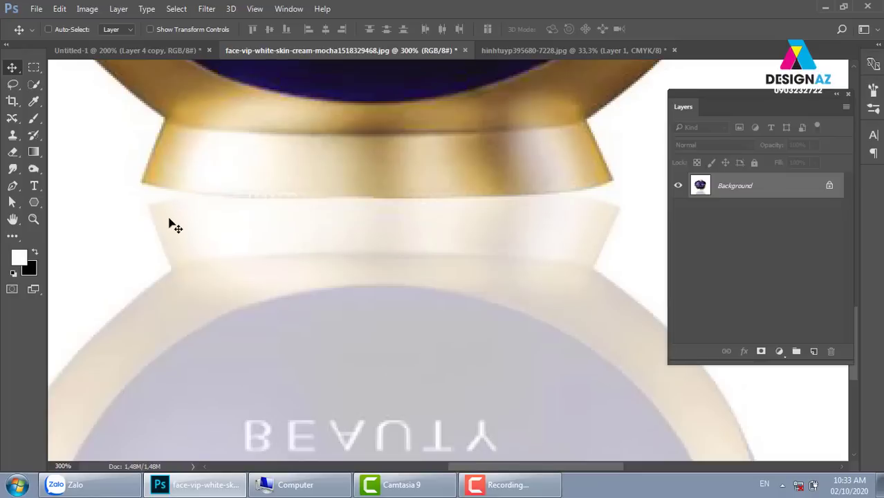
left_click(466, 51)
left_click(441, 193)
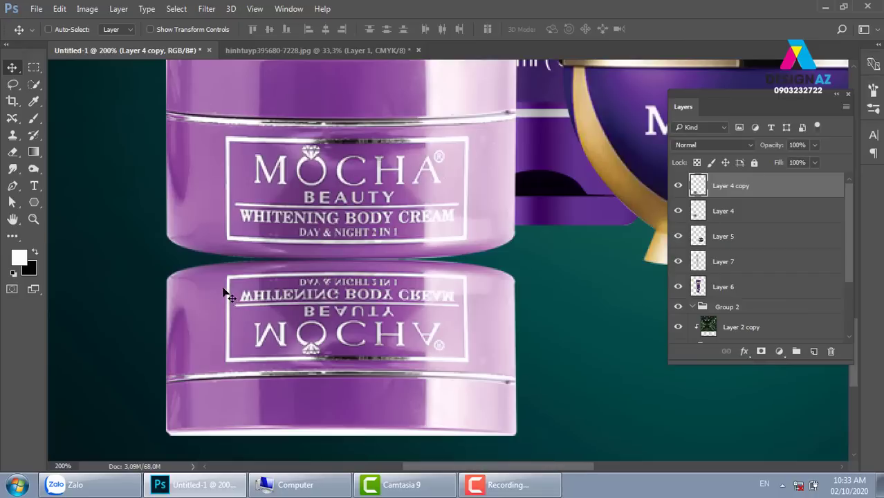
Start Puppet Warp on the jar reflection and place six pins along its top edge and corners.
left_click(61, 10)
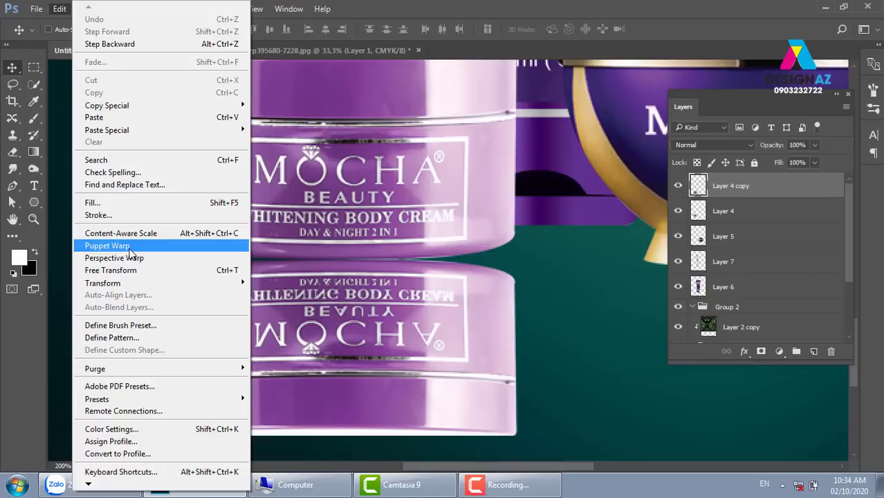
left_click(129, 247)
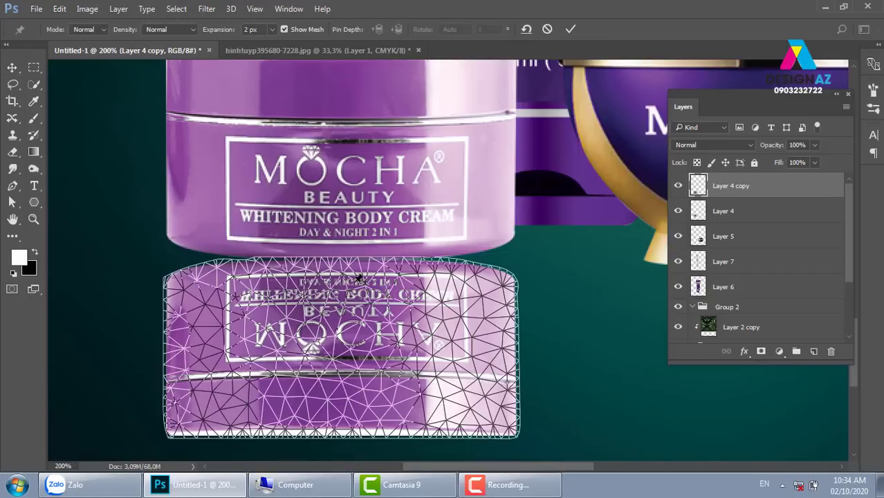
scroll(359, 278, "up", 1)
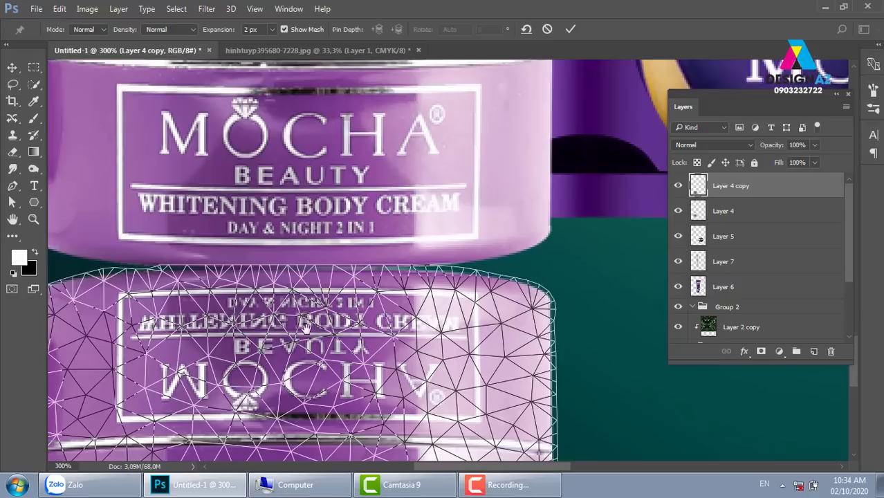
scroll(420, 298, "up", 1)
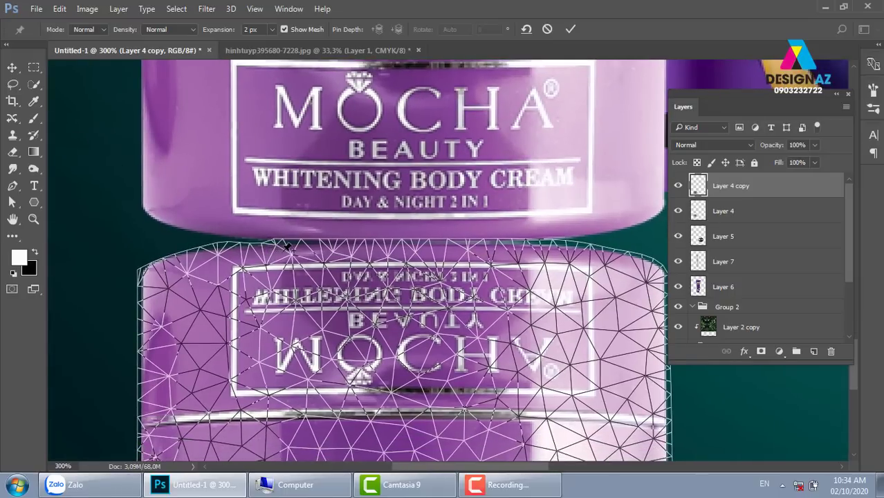
left_click(281, 249)
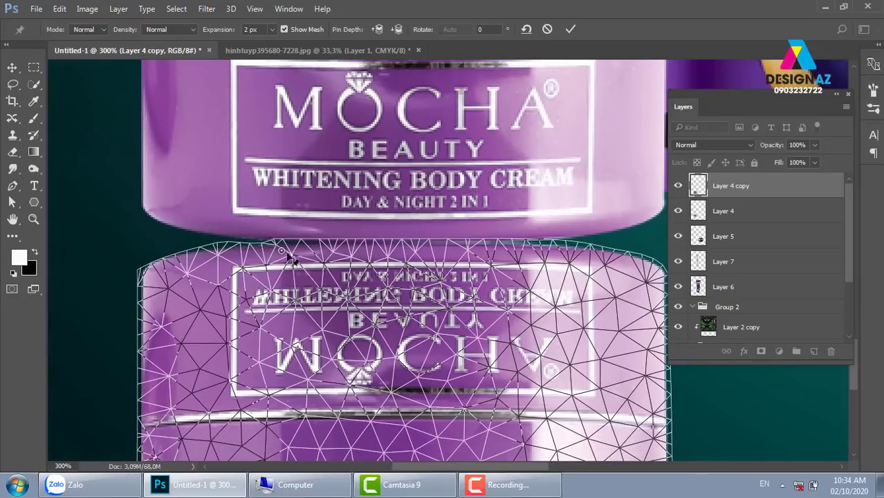
left_click(540, 252)
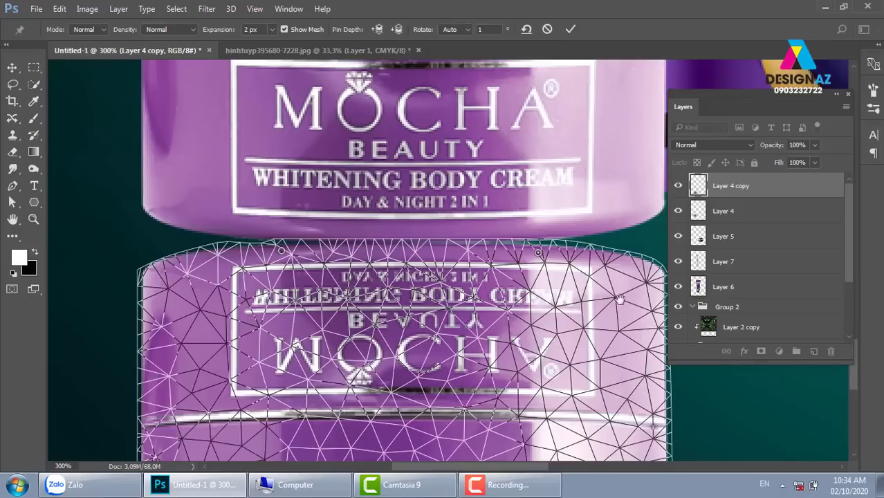
scroll(572, 305, "right", 3)
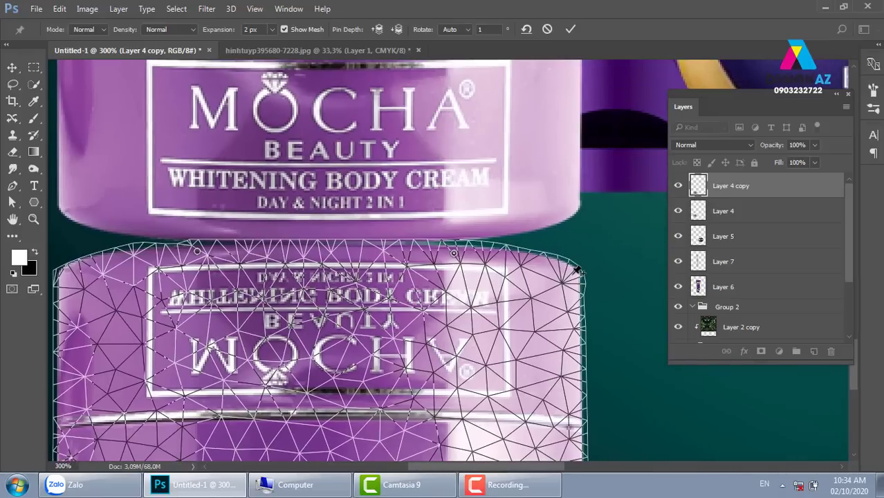
left_click(574, 274)
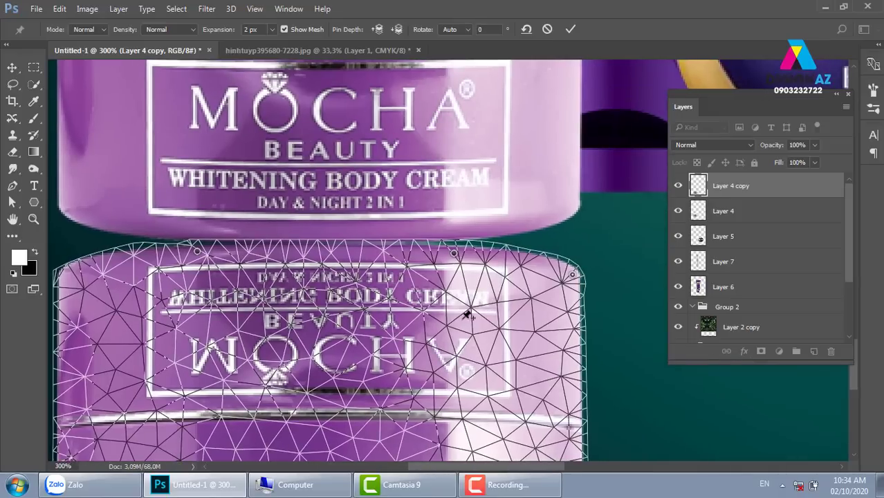
left_click(63, 274)
left_click(126, 258)
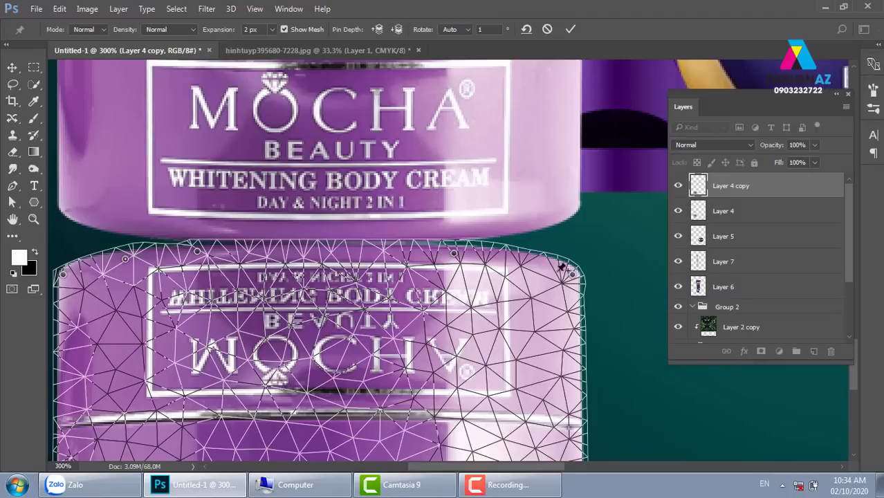
left_click(524, 257)
Pull the top-right and top-left pins upward to curve the reflection's top edge.
left_click_drag(402, 315, 417, 253)
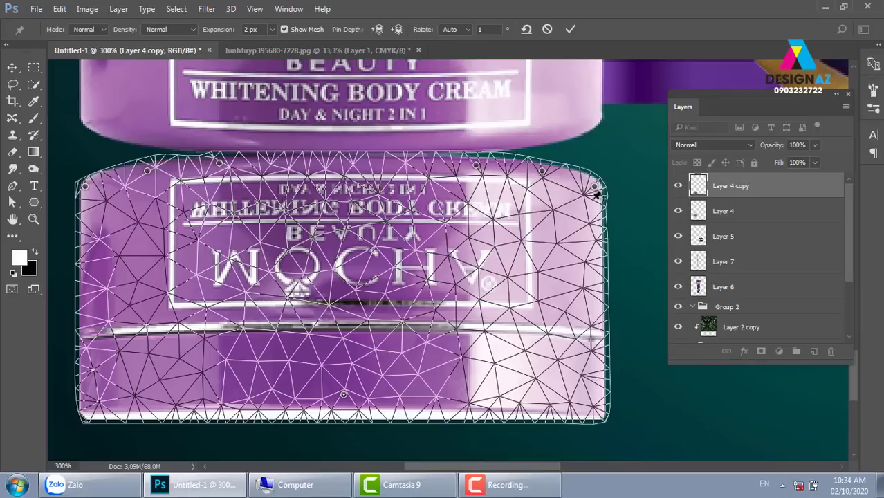
mouse_move(595, 188)
left_mouse_down()
mouse_move(599, 140)
mouse_move(546, 173)
mouse_move(544, 162)
left_mouse_up()
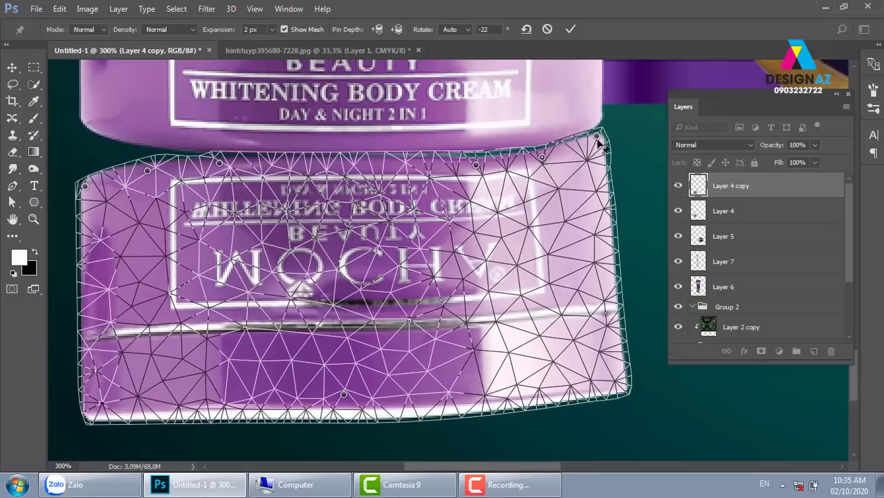
left_click(597, 136)
left_click_drag(600, 141, 600, 141)
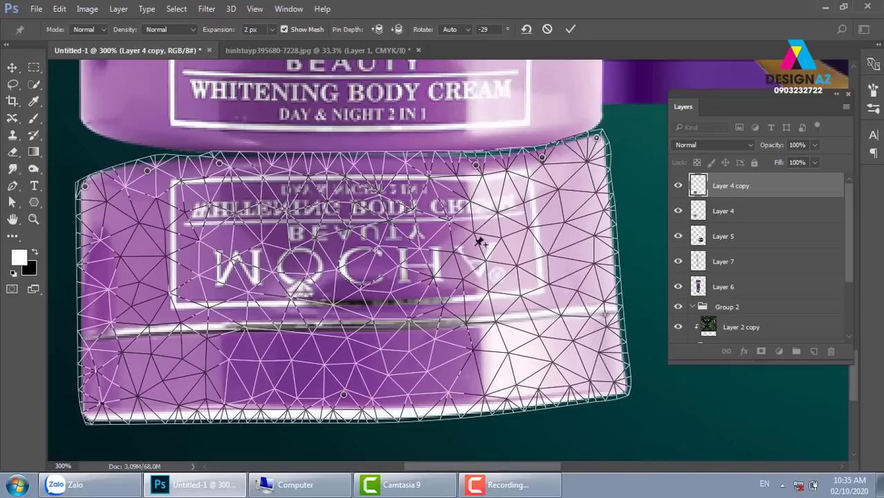
left_click_drag(346, 277, 456, 273)
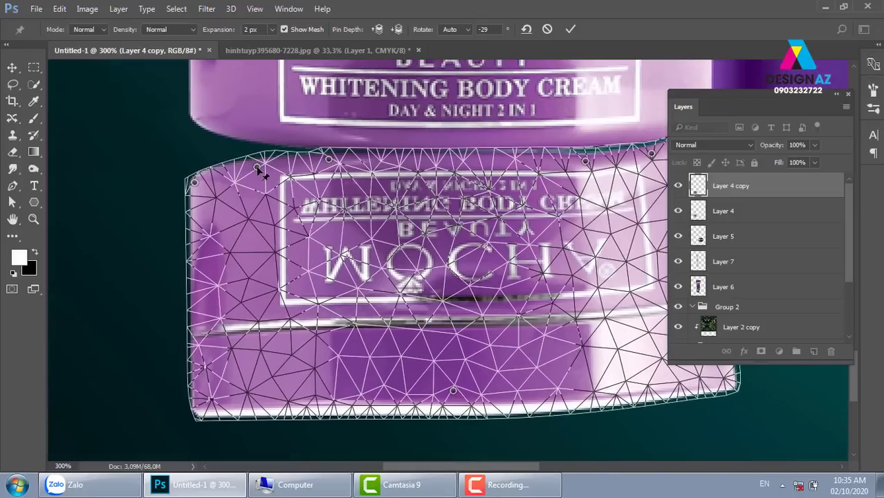
left_click_drag(256, 166, 255, 157)
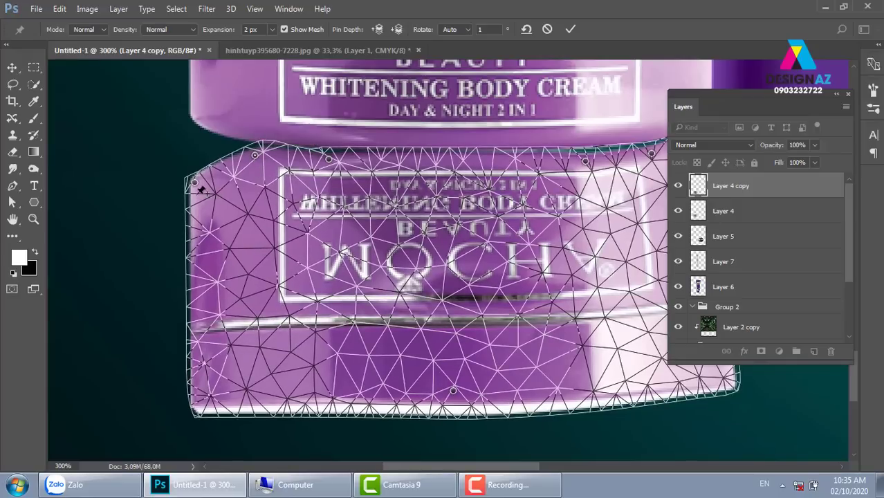
left_click_drag(195, 183, 195, 147)
left_click_drag(372, 229, 352, 226)
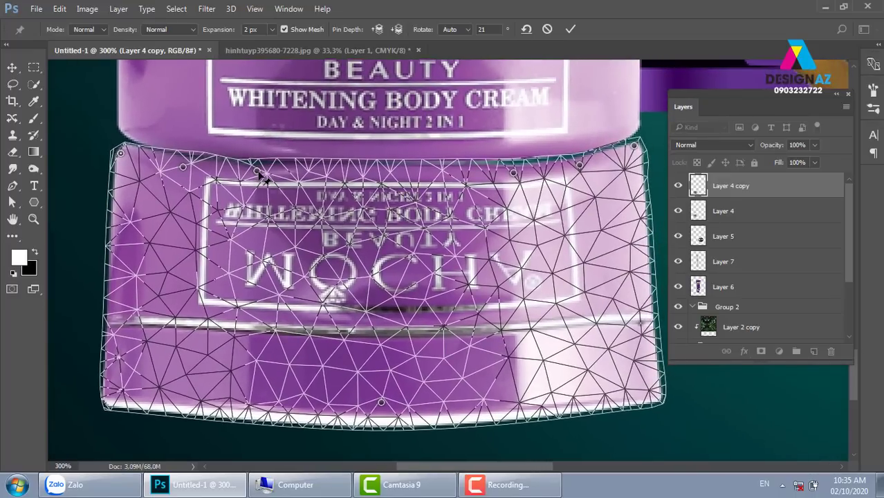
left_click_drag(257, 171, 259, 172)
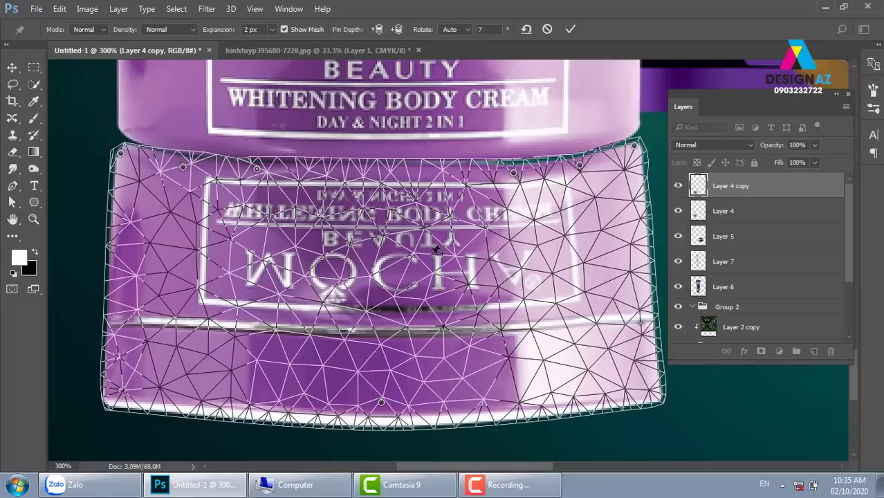
Draw the lower-left and lower-right corners inward and commit the warp.
left_click_drag(494, 270, 480, 248)
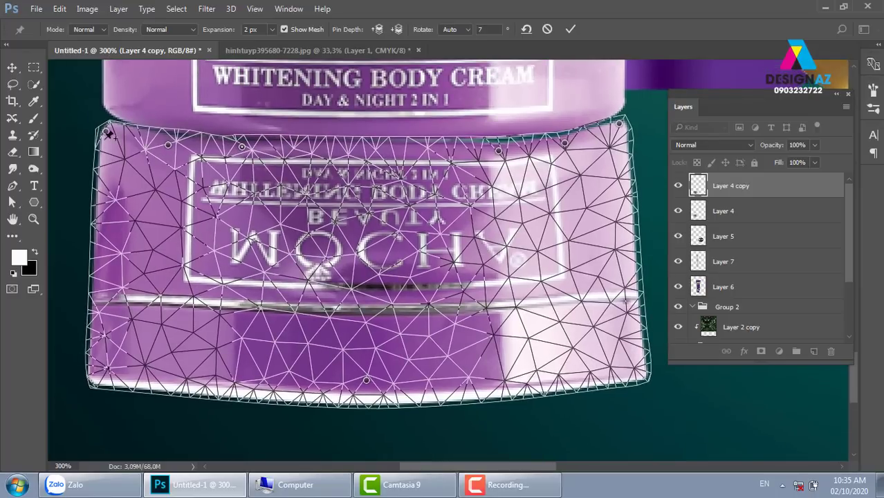
left_click_drag(103, 370, 102, 375)
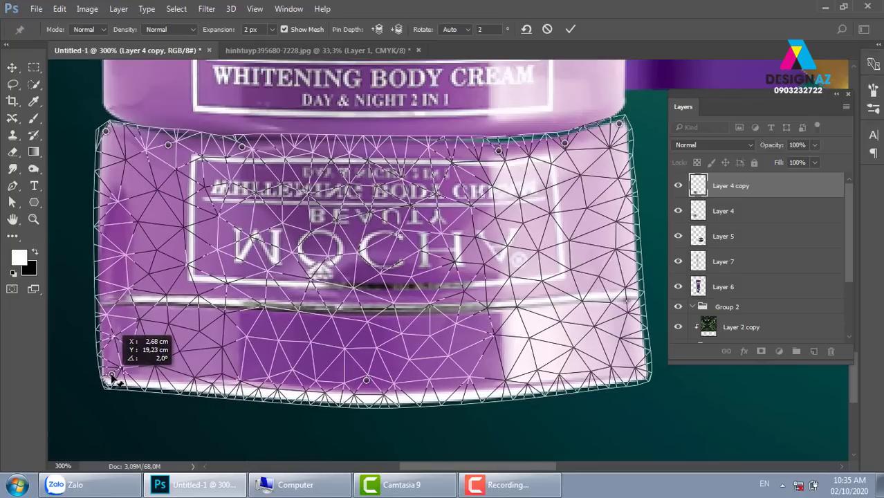
left_click_drag(102, 375, 111, 374)
left_click_drag(645, 373, 622, 374)
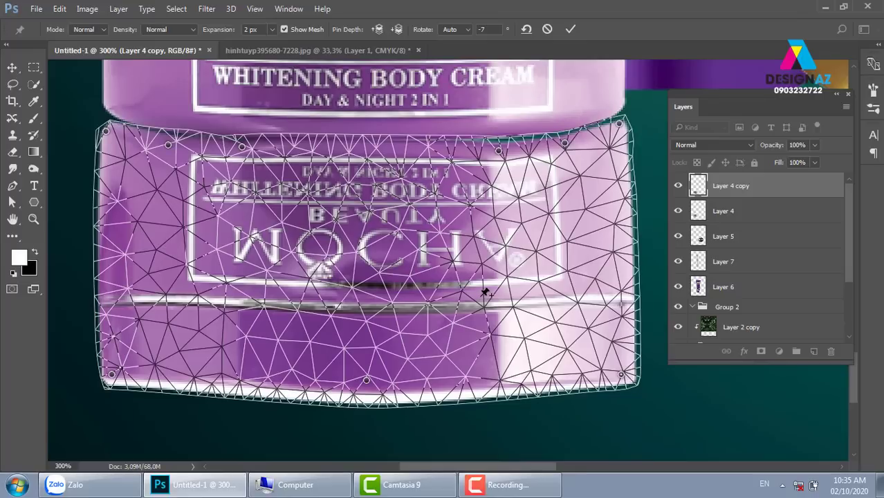
key("Return")
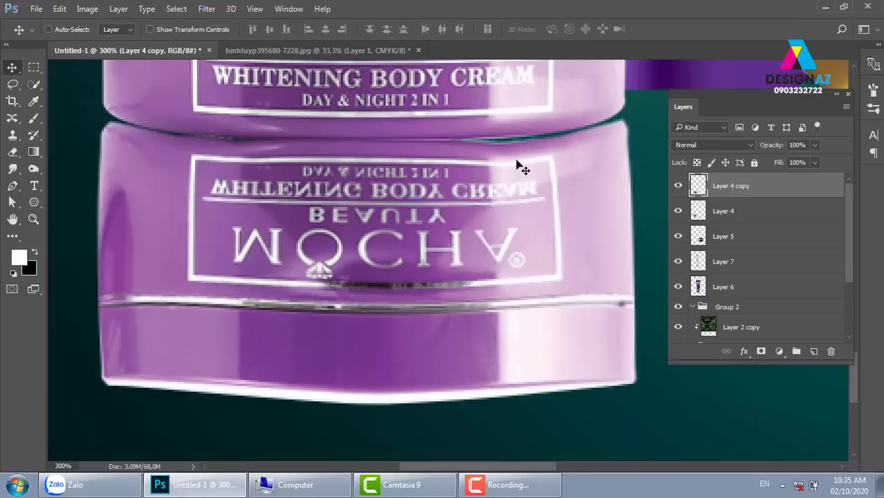
Send Layer 4 copy below Layer 4 and nudge it up to touch the jar's base.
scroll(558, 190, "down", 2)
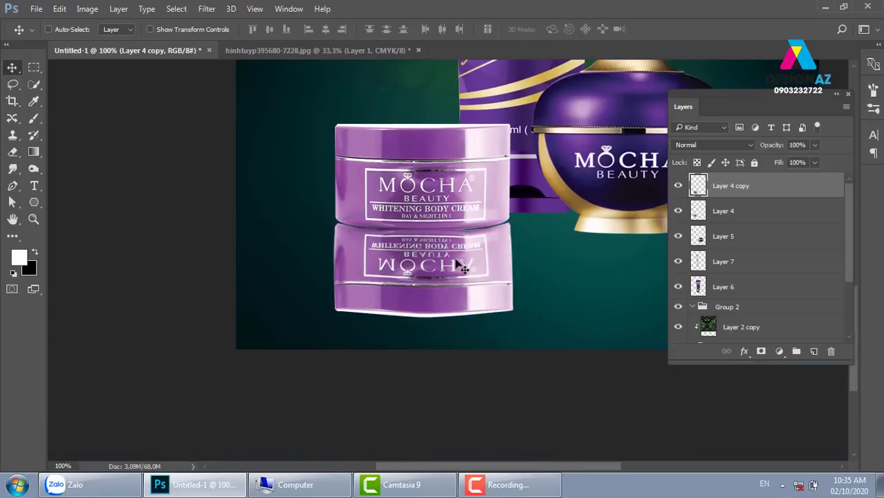
scroll(454, 261, "up", 1)
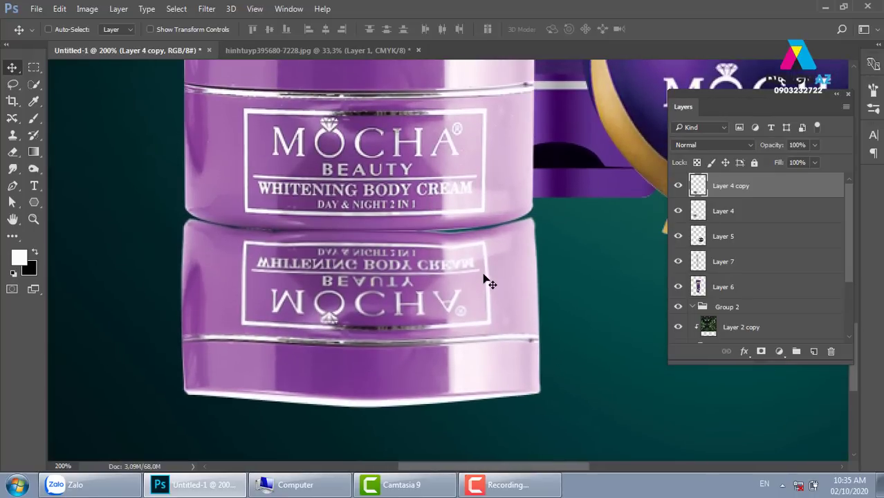
key("ctrl+bracketleft")
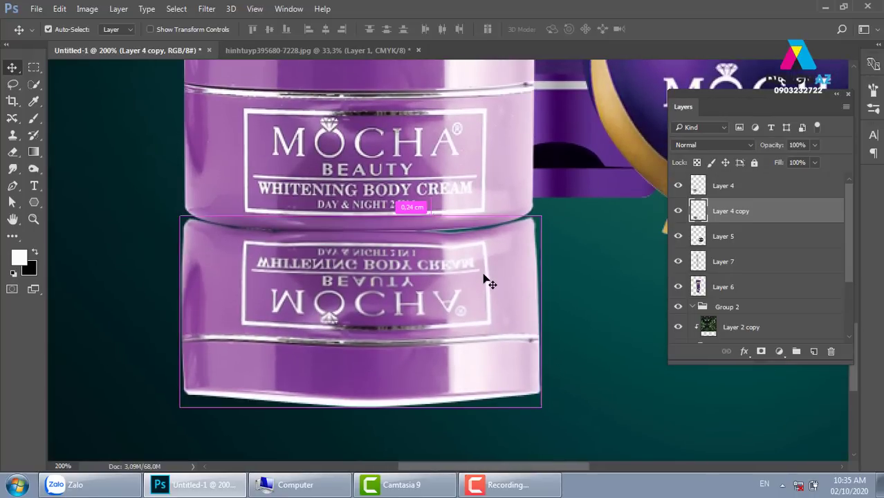
left_click_drag(451, 276, 451, 268)
key("ctrl+z")
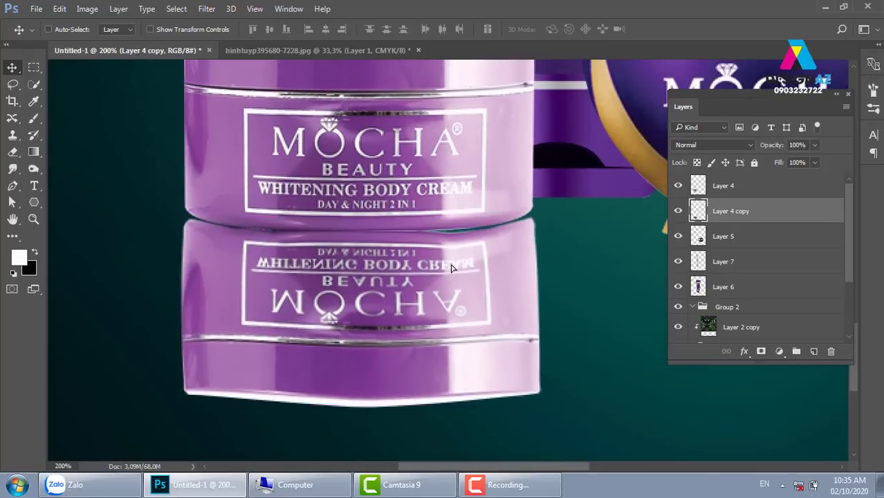
key("Up")
key("Up")
key("Up")
key("Up")
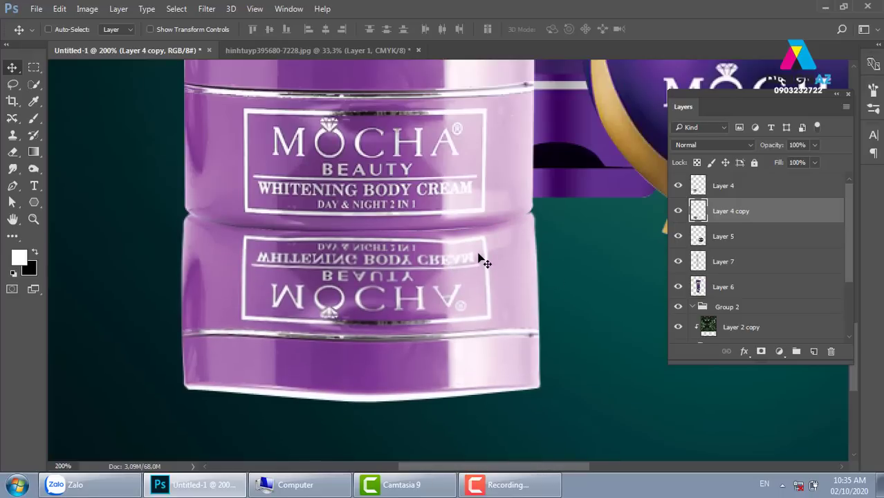
scroll(484, 262, "down", 1)
scroll(479, 257, "down", 1)
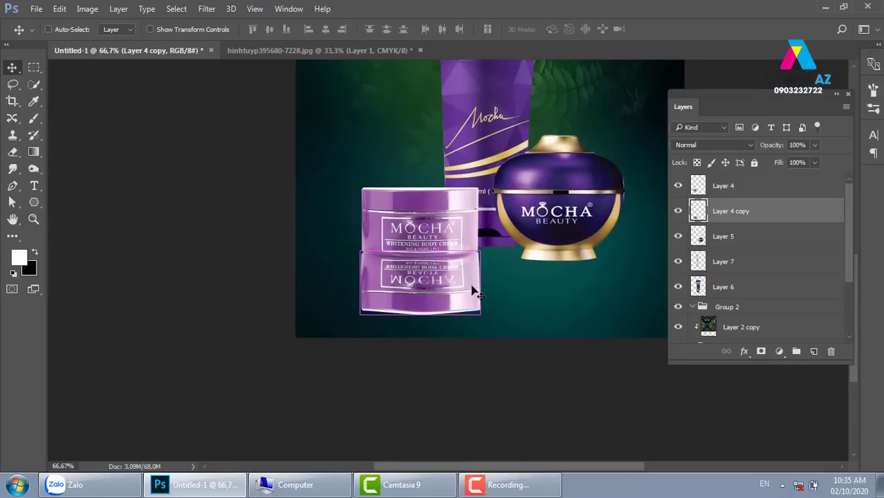
Erase the reflection's lower band through a 30 px feathered rectangular selection.
left_click(38, 67)
left_click(68, 68)
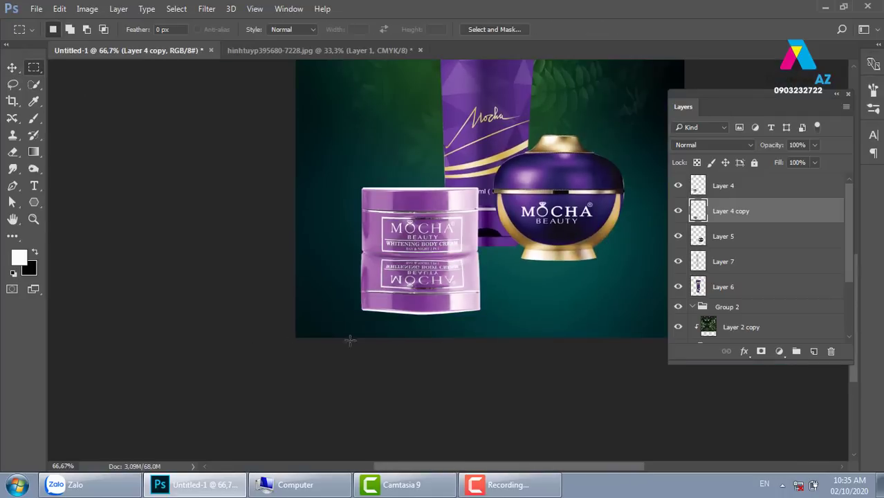
left_click_drag(296, 338, 600, 276)
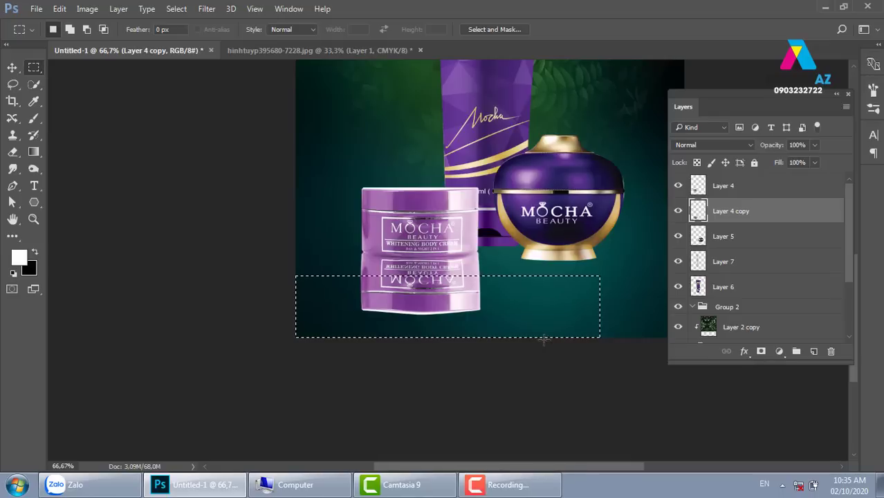
key("shift")
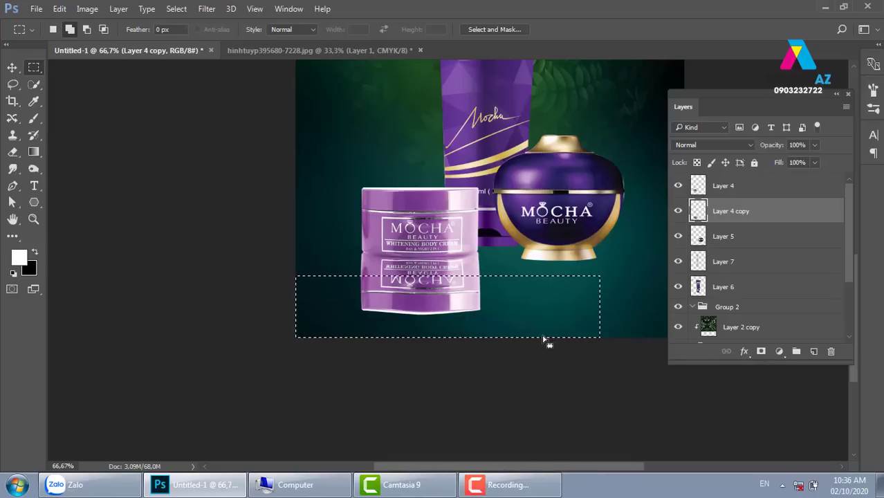
key("shift+F6")
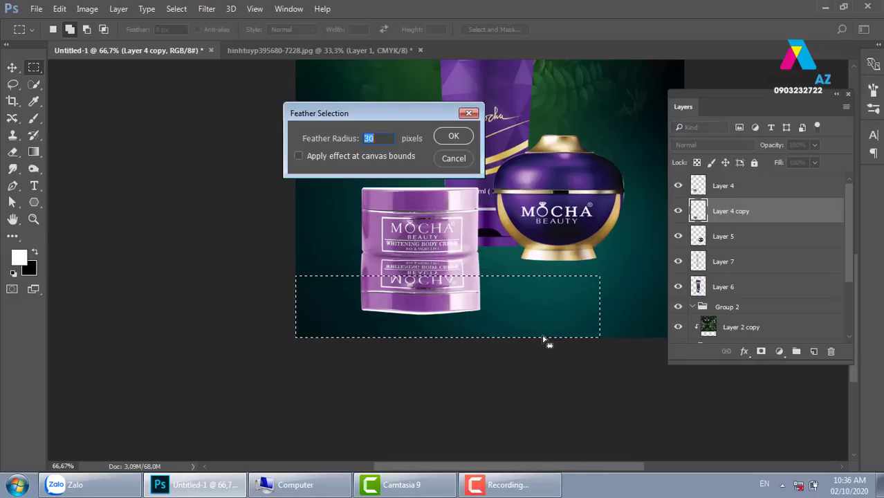
key("Return")
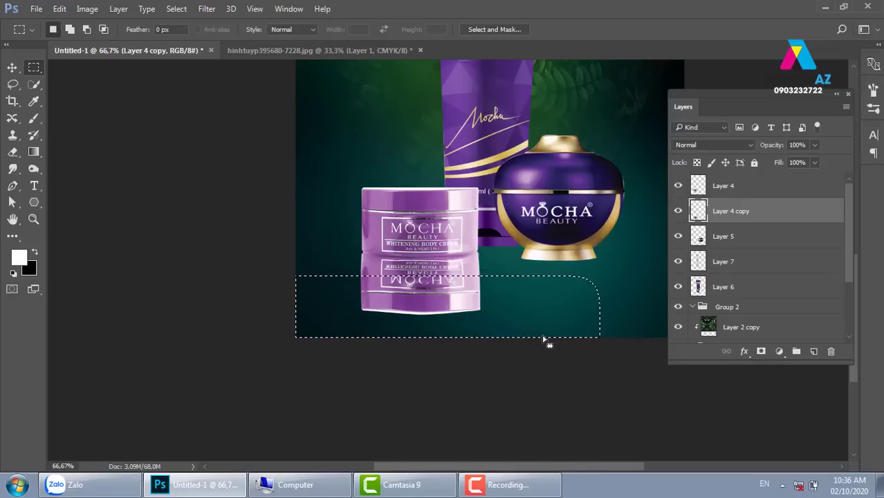
key("Delete")
key("Delete")
key("v")
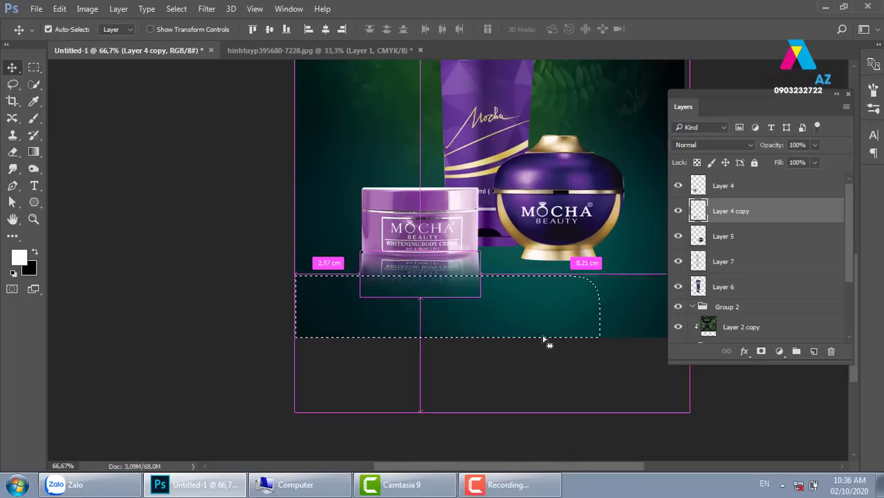
key("ctrl+d")
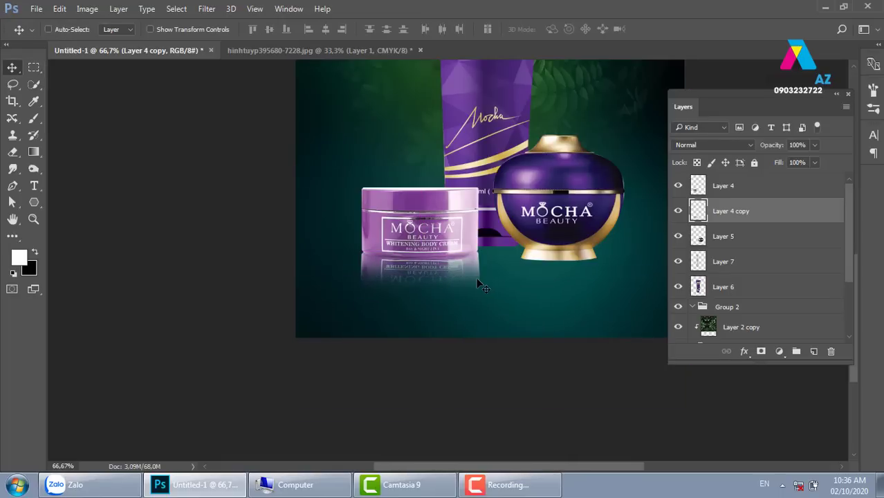
Redo the fade with a 70 px feather, erasing the reflection's bottom twice.
key("ctrl+plus")
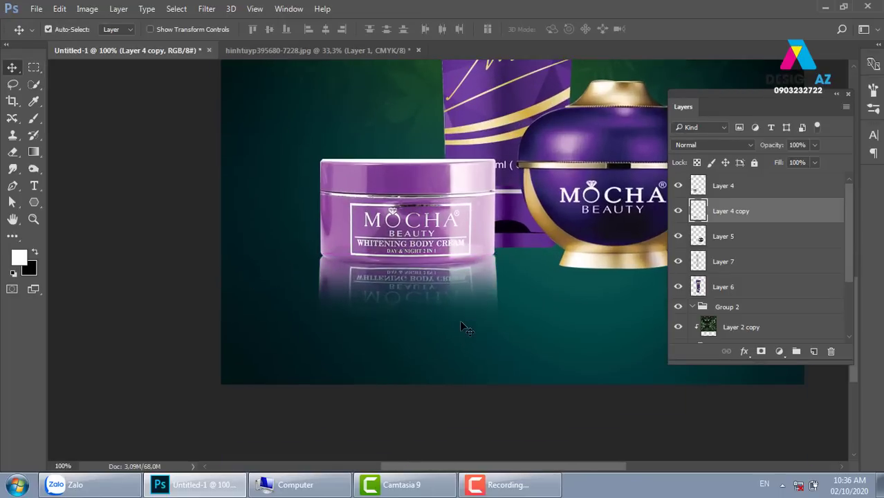
key("ctrl+shift+d")
key("ctrl+alt+z")
key("ctrl+alt+z")
key("ctrl+alt+z")
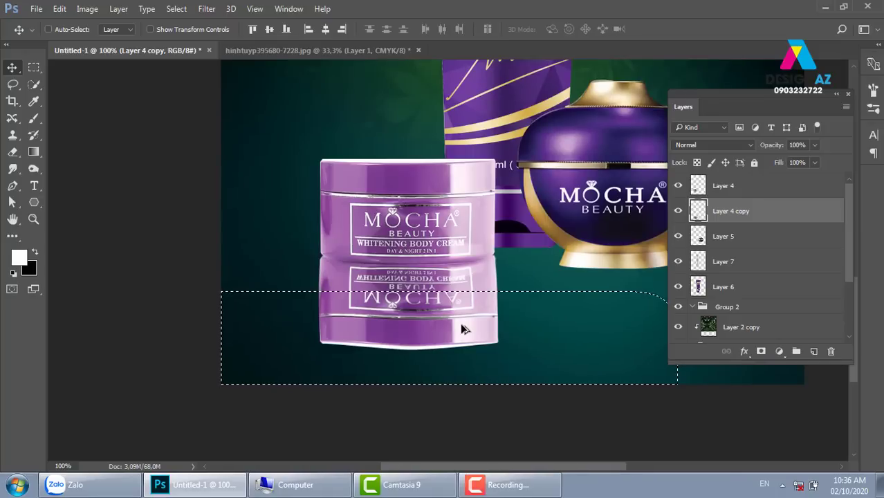
key("shift+F6")
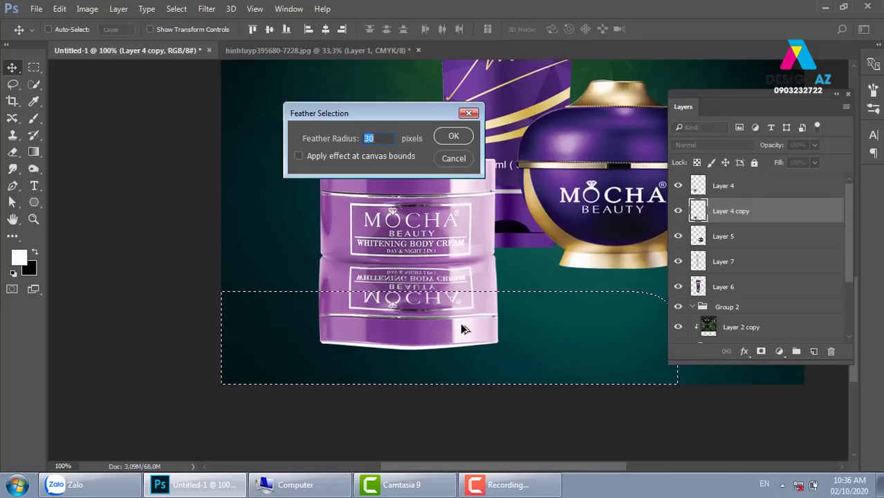
type("0")
key("Return")
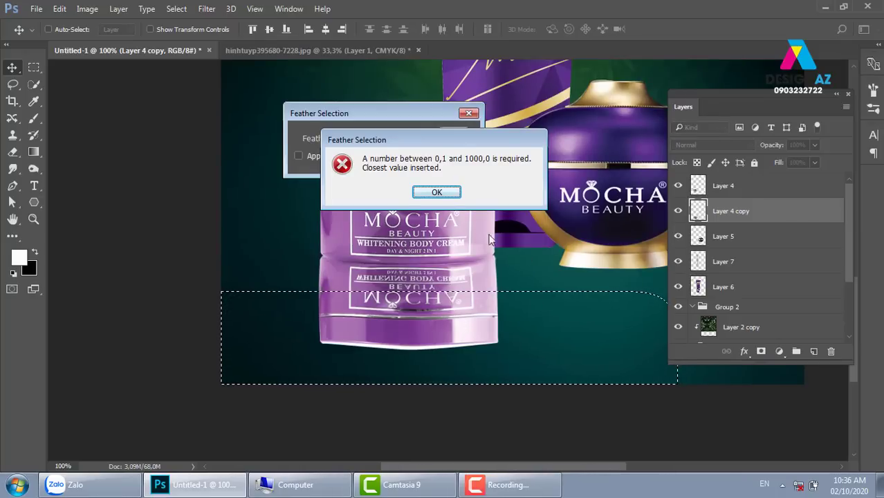
left_click(438, 192)
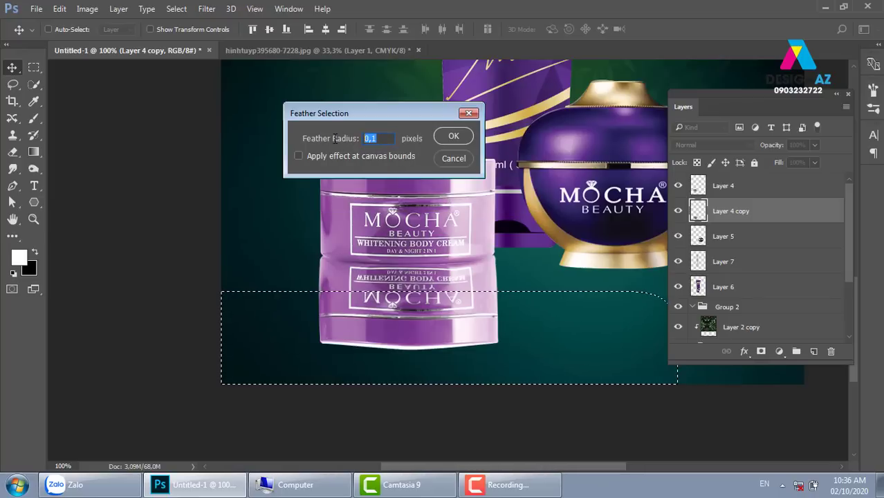
type("70")
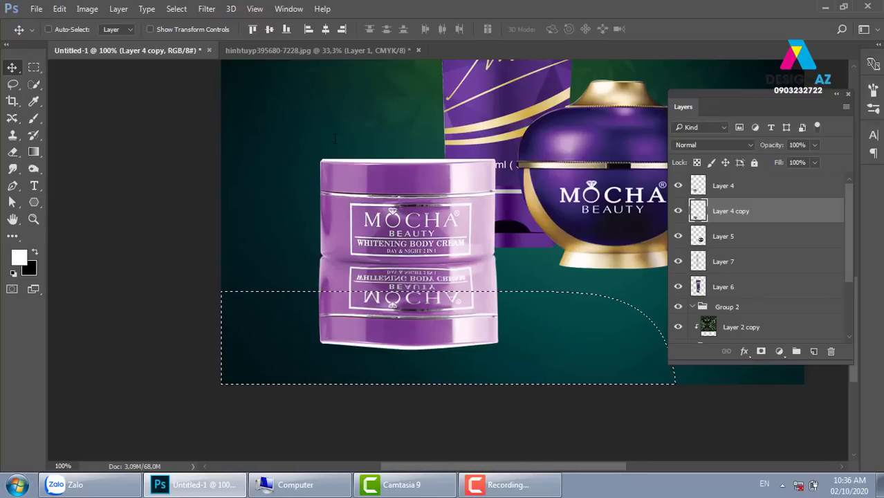
key("Delete")
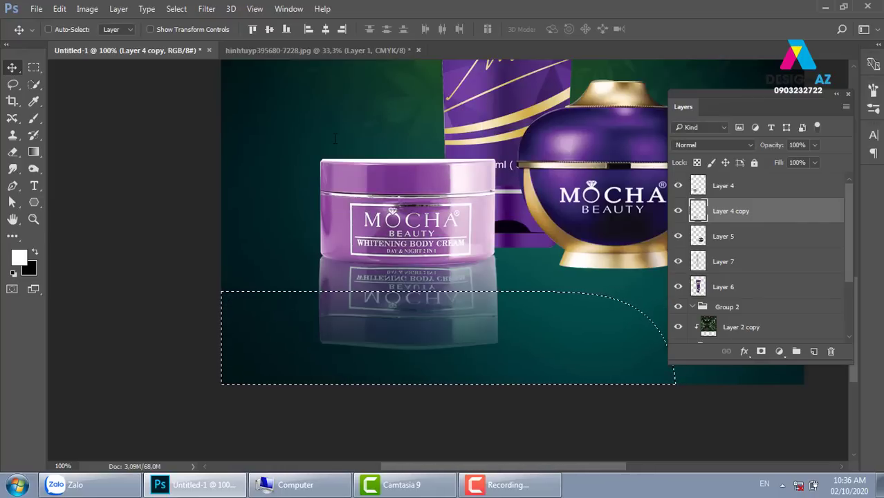
key("Delete")
key("Delete")
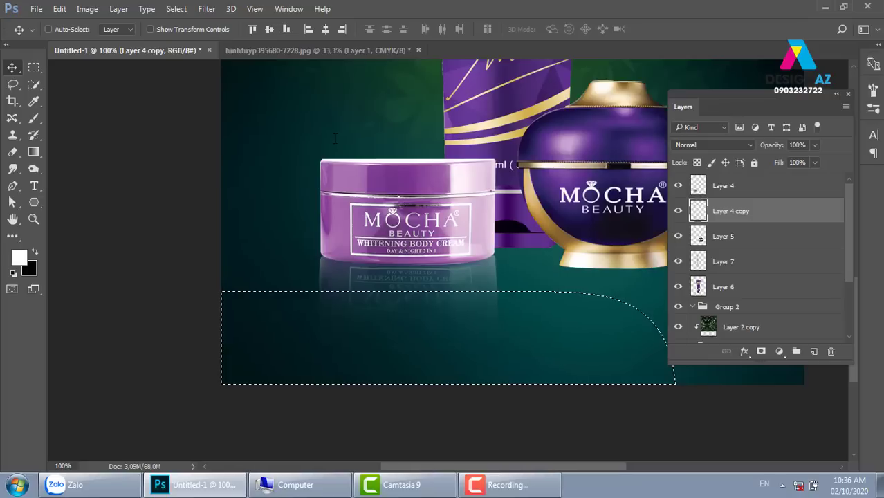
key("ctrl+d")
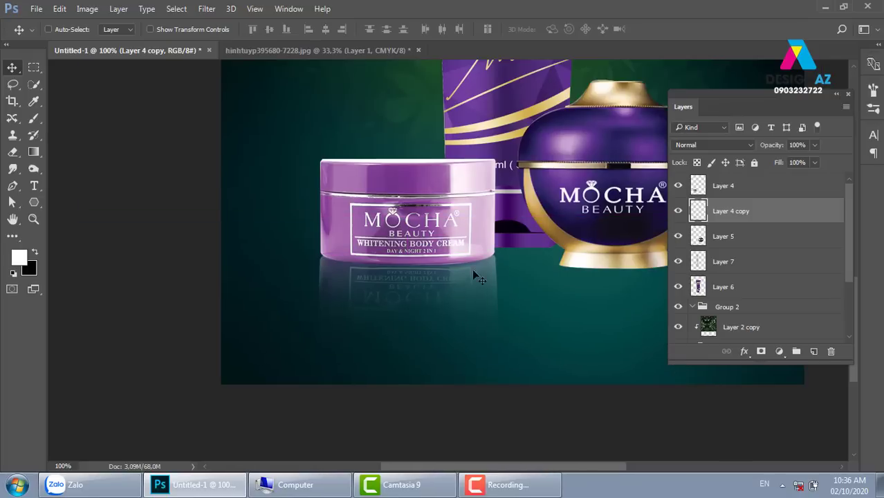
left_click_drag(593, 259, 448, 274)
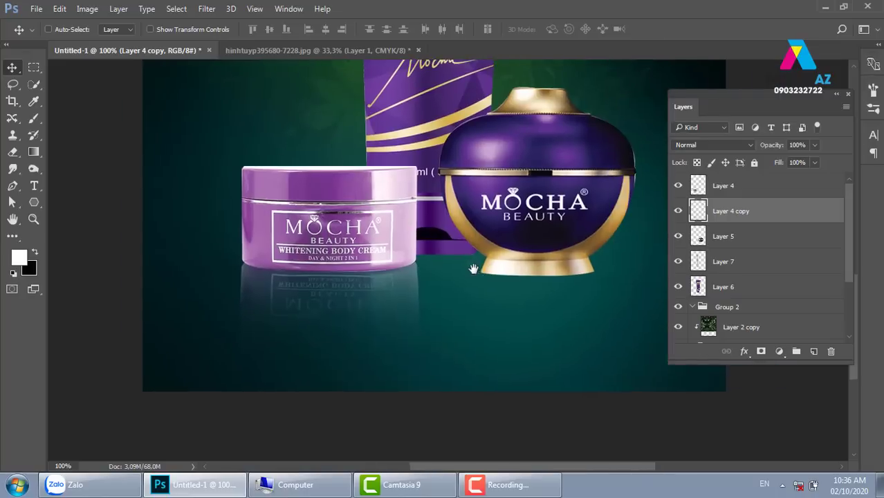
Duplicate the purple jar's Layer 5 and flip the copy upside down beneath it.
right_click(509, 206)
left_click(524, 209)
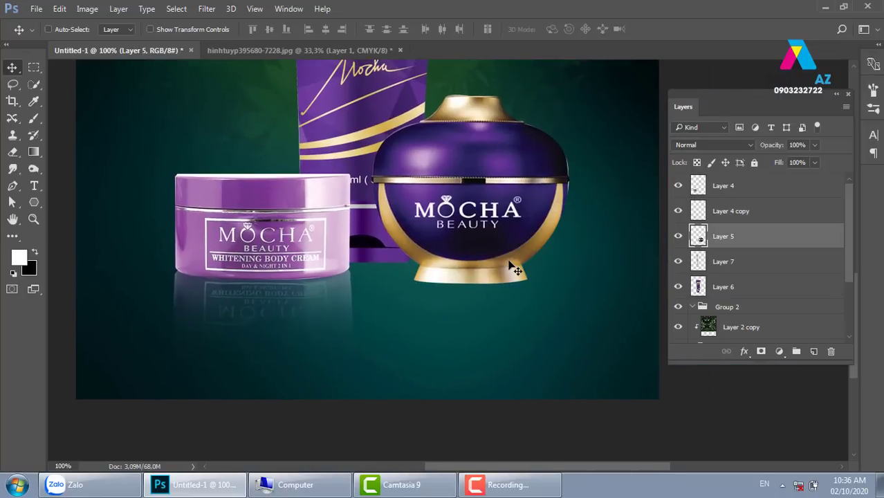
key("ctrl+j")
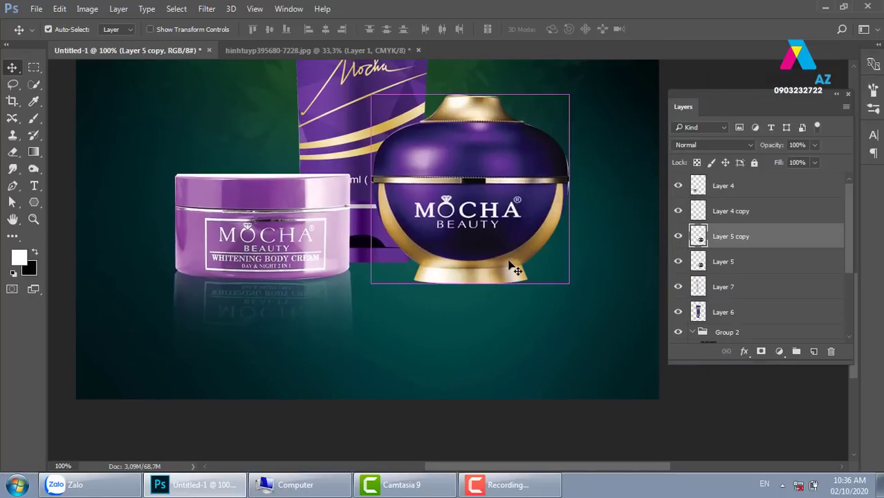
key("ctrl+t")
left_click_drag(471, 95, 476, 389)
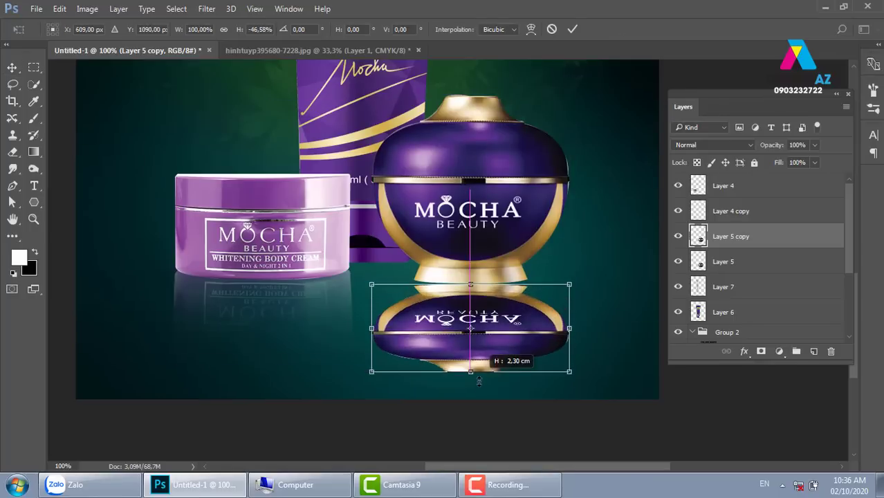
key("ctrl+plus")
key("ctrl+plus")
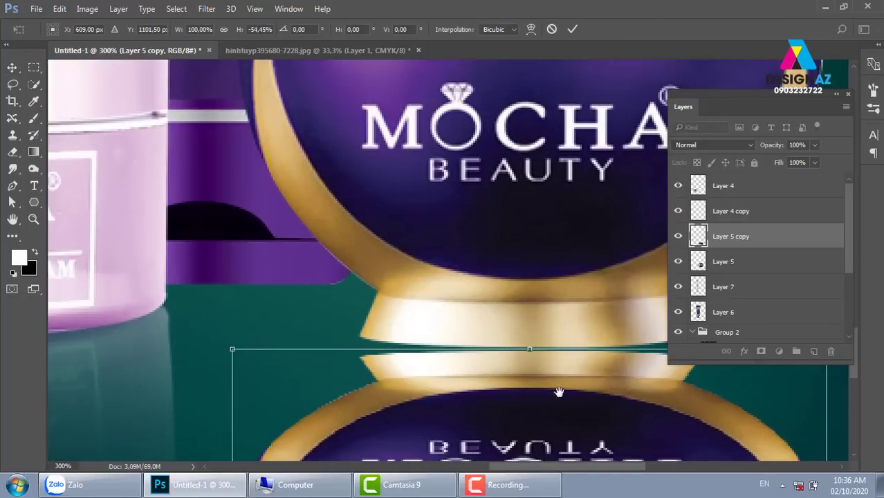
left_click_drag(485, 256, 477, 240)
key("Return")
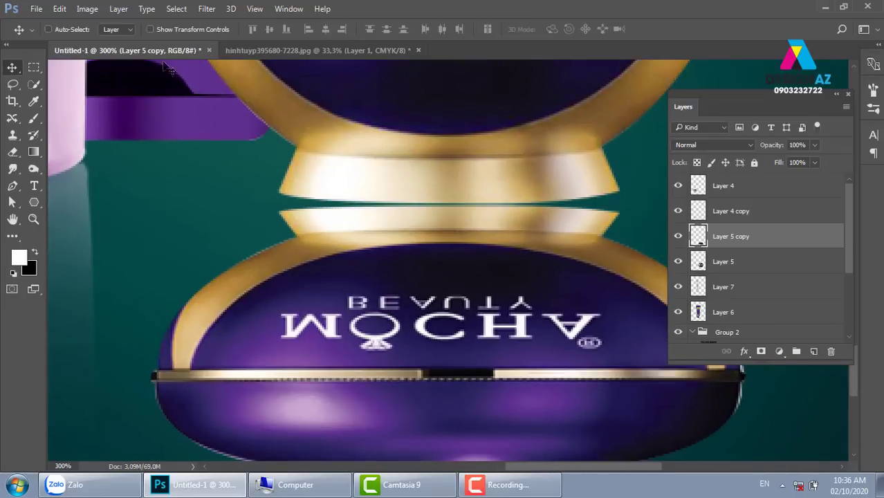
Puppet Warp the reflection's top edge to the base curve and place it below Layer 5.
left_click(60, 8)
left_click(110, 245)
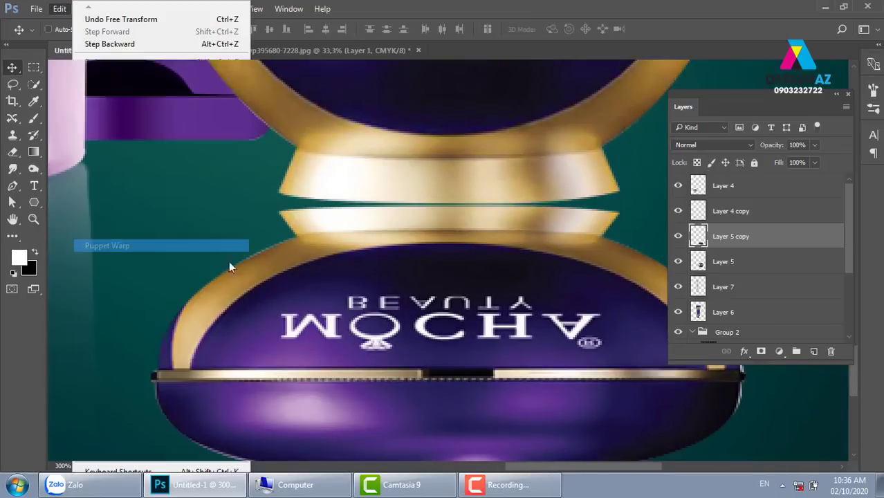
left_click(448, 209)
left_click(283, 211)
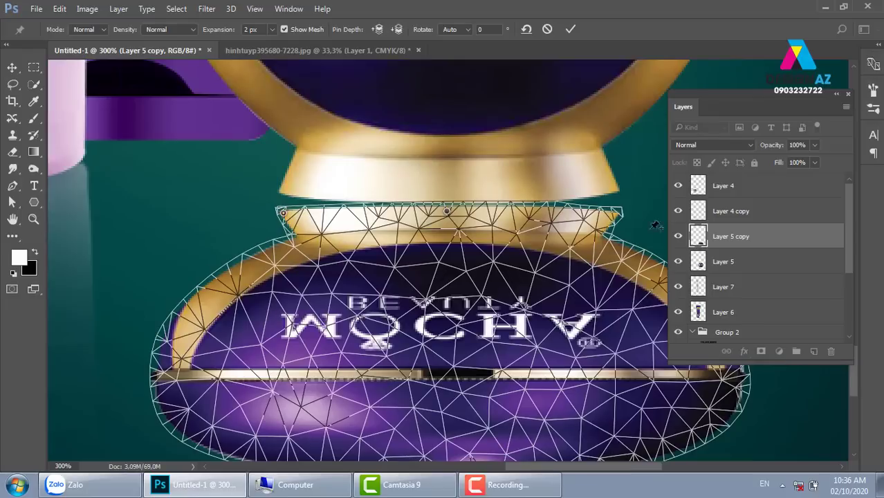
left_click(615, 215)
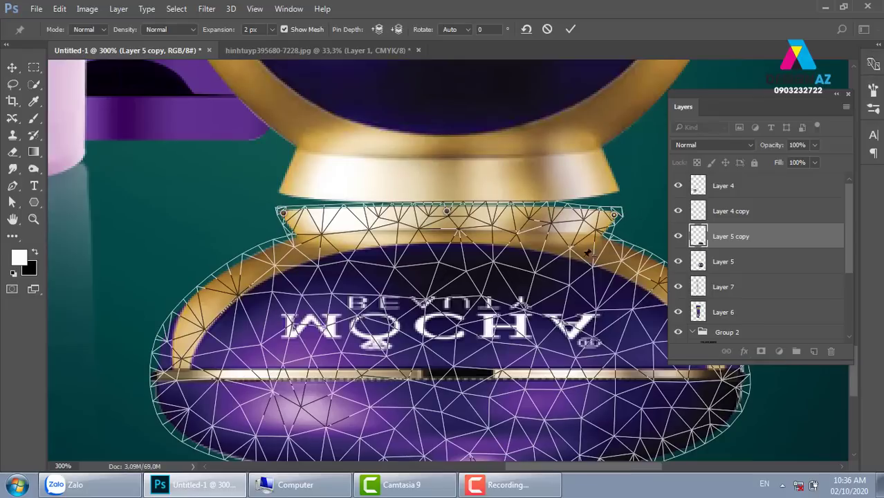
left_click(449, 446)
left_click_drag(615, 215, 618, 193)
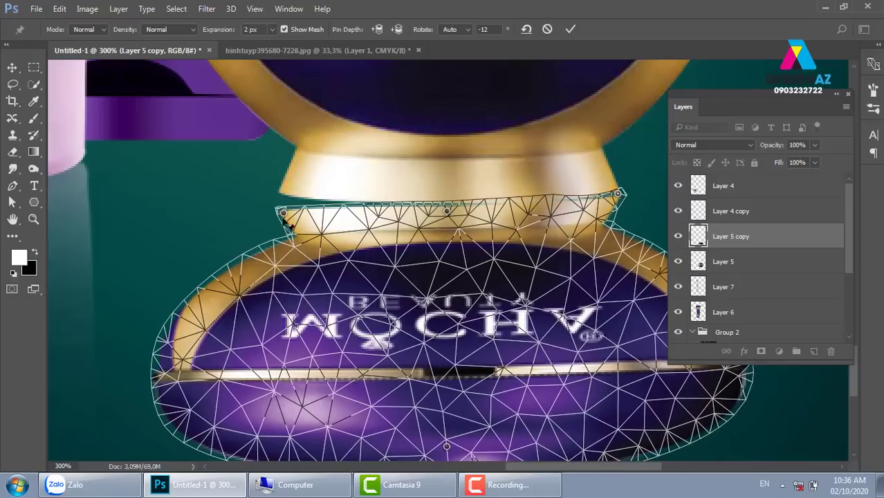
left_click_drag(283, 215, 278, 194)
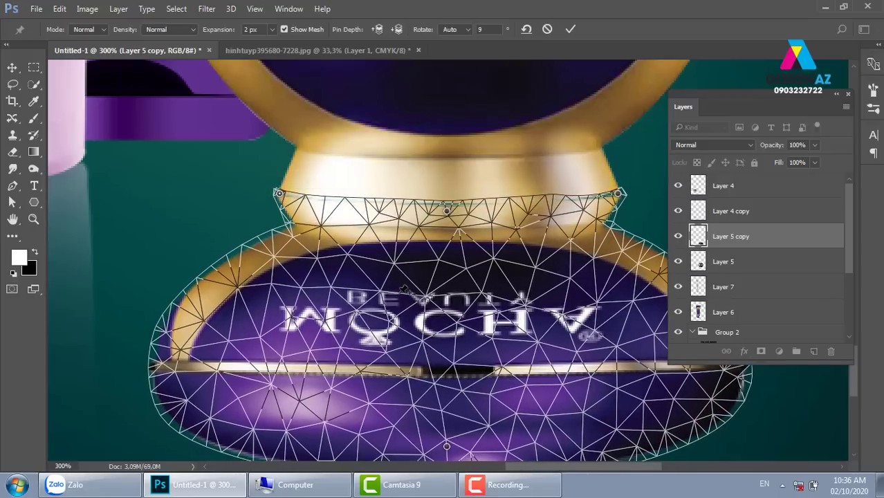
key("Return")
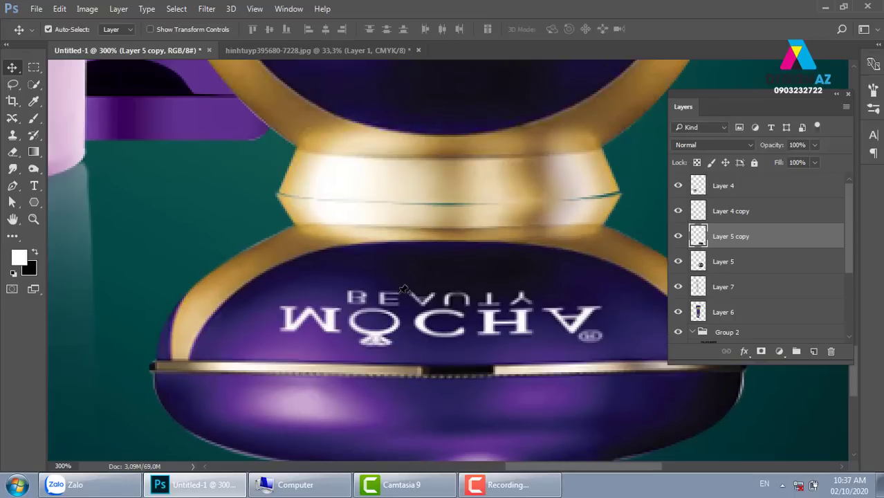
key("ctrl+bracketleft")
left_click_drag(450, 301, 453, 302)
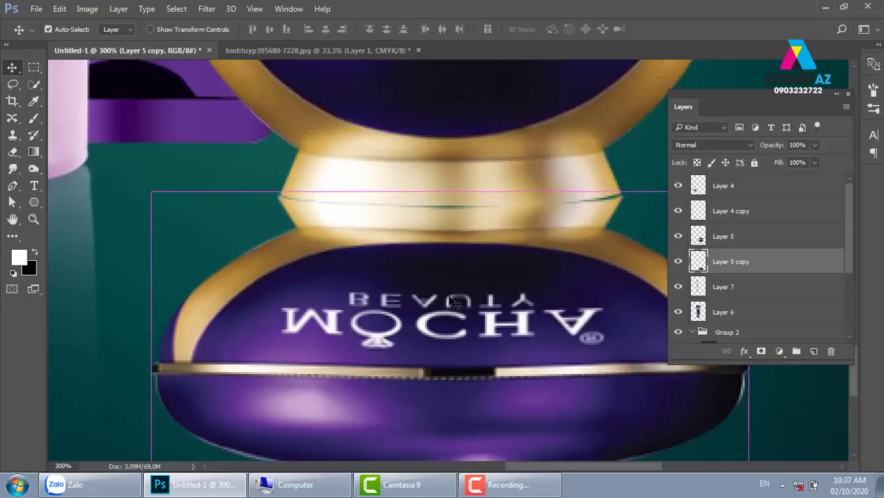
key("ctrl+minus")
key("ctrl+minus")
key("ctrl+minus")
Erase the purple jar reflection's lower band through a 70 px feathered selection.
left_click(33, 67)
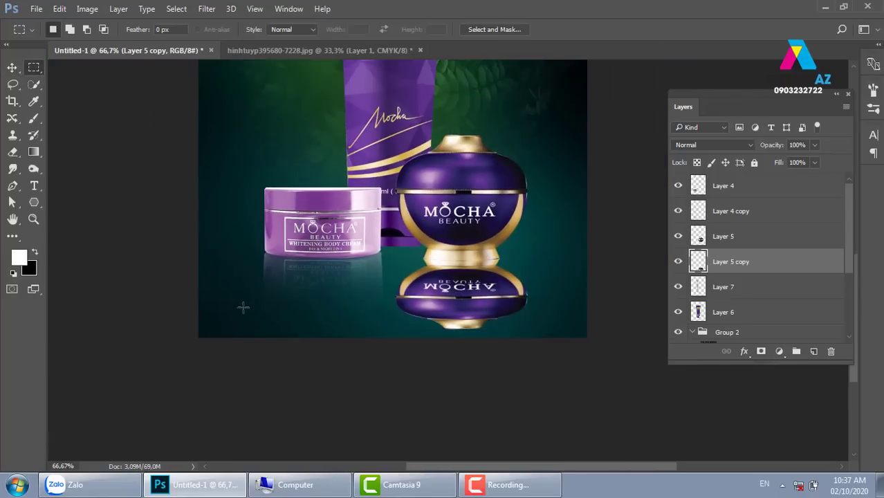
left_click_drag(182, 281, 654, 454)
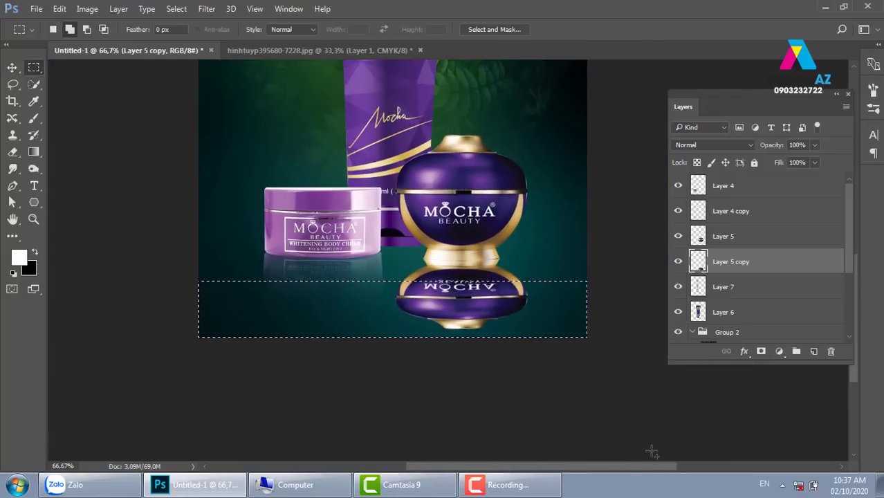
key("shift+F6")
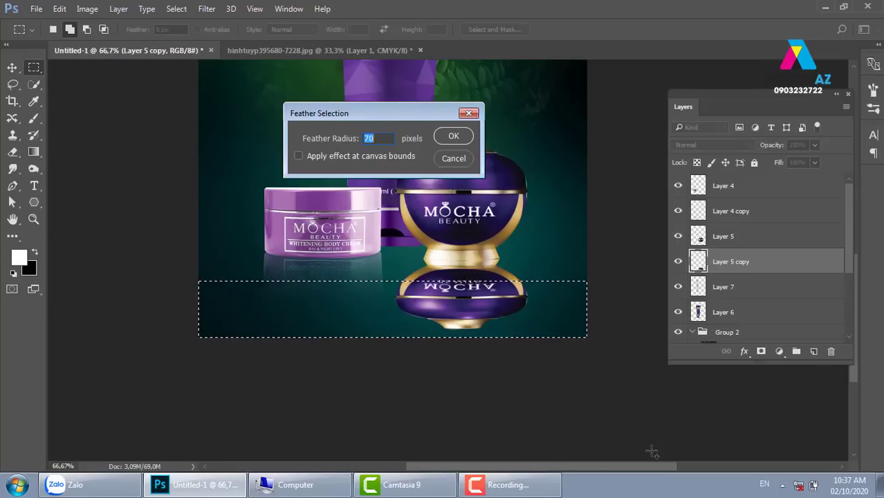
key("Return")
key("Delete")
key("Delete")
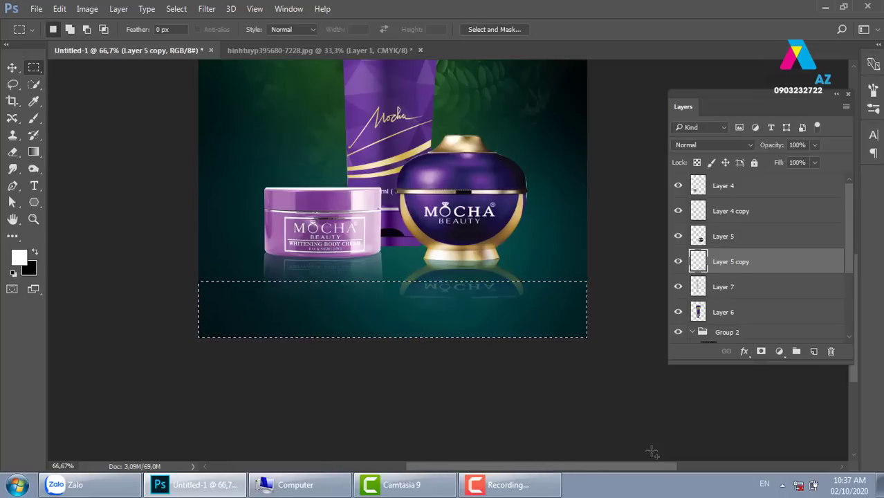
key("Delete")
key("ctrl+d")
key("v")
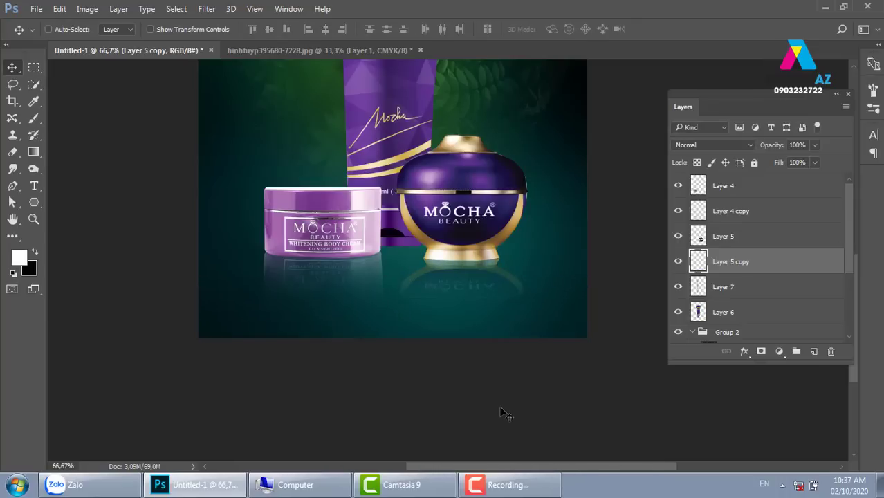
key("ctrl+plus")
key("ctrl+plus")
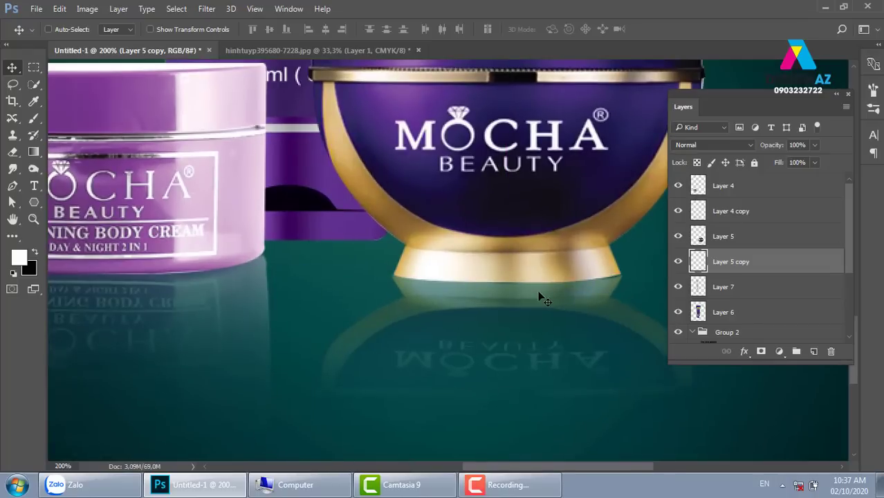
key("ctrl+minus")
key("ctrl+minus")
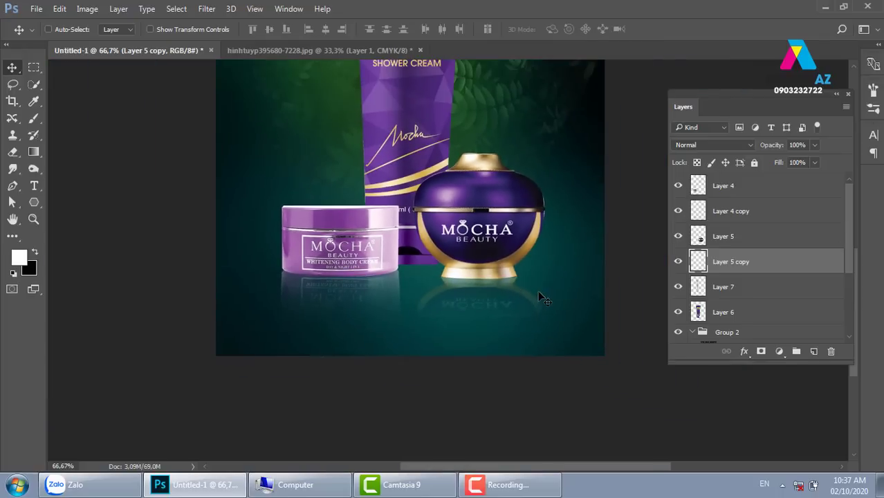
Duplicate the tube's Layer 6 and flip the copy upside down below the tube.
right_click(417, 136)
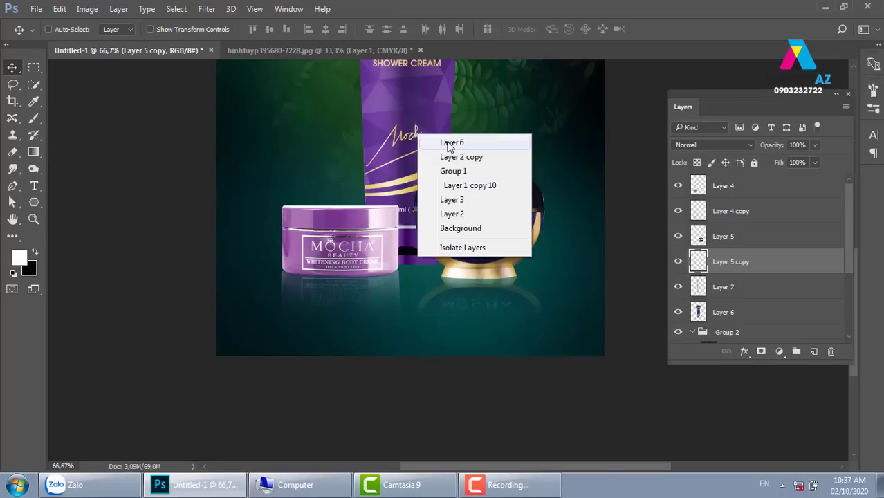
left_click(450, 144)
key("ctrl+minus")
key("ctrl+minus")
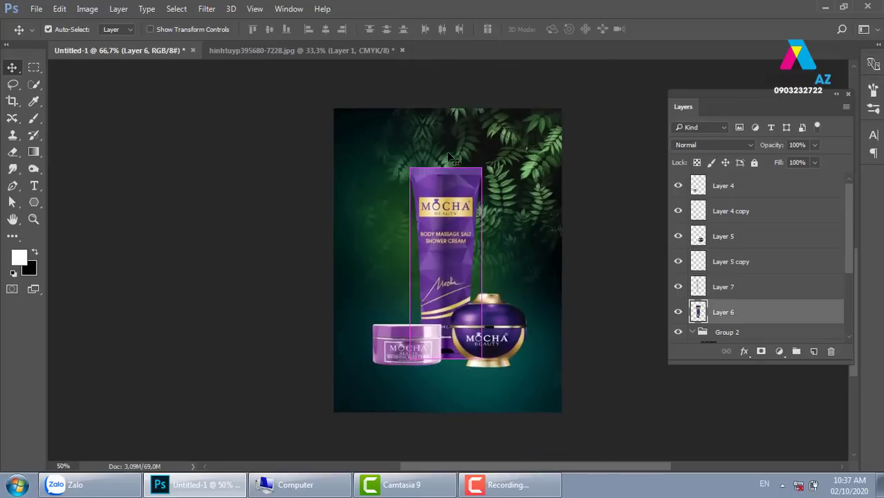
key("ctrl+j")
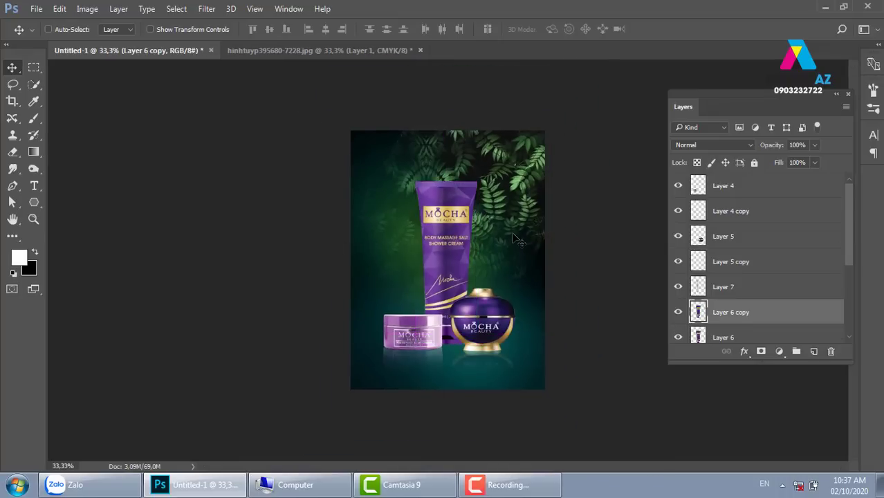
key("ctrl+t")
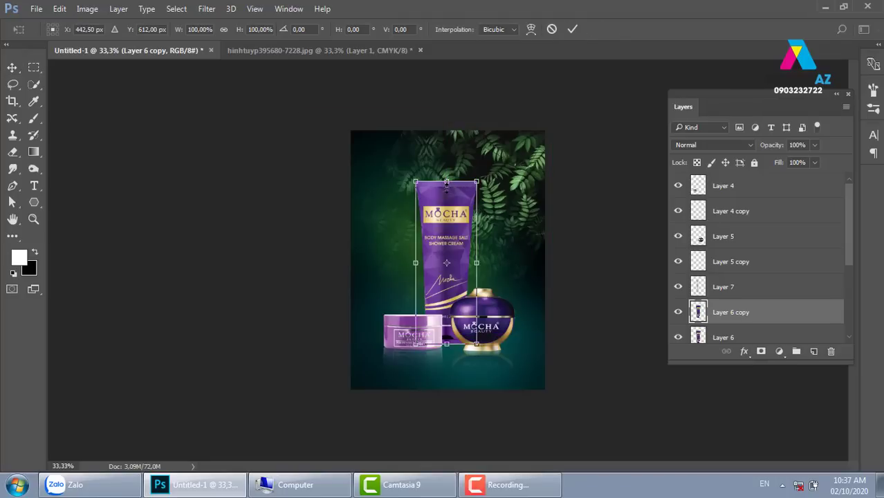
left_click_drag(446, 182, 447, 436)
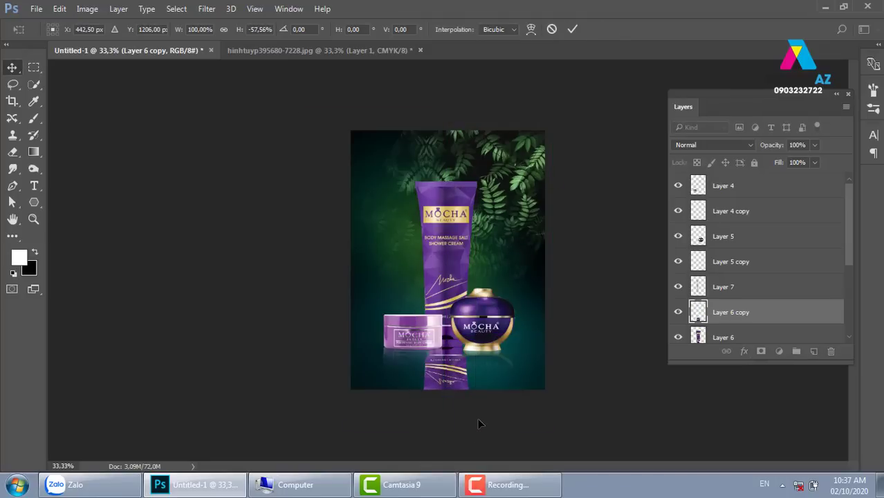
key("Return")
Stretch the tube reflection's bottom edge down to the bottom of the poster.
key("ctrl+plus")
key("ctrl+plus")
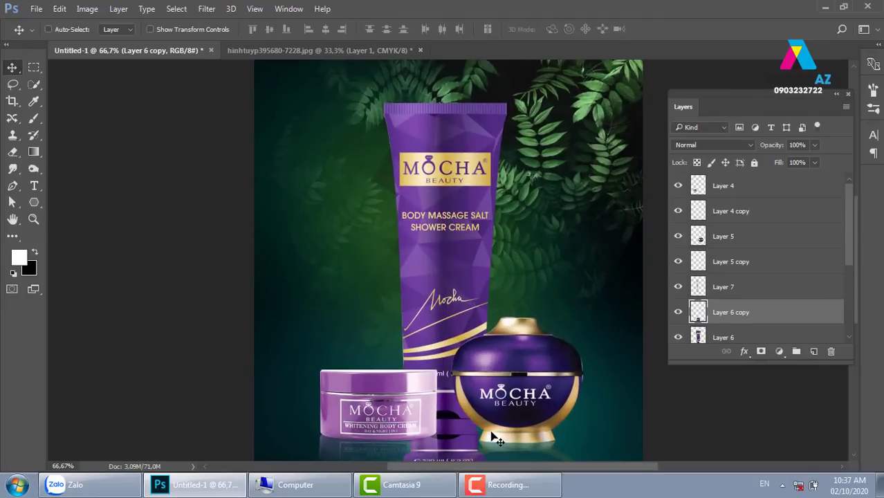
scroll(494, 437, "down", 5)
scroll(432, 291, "right", 2)
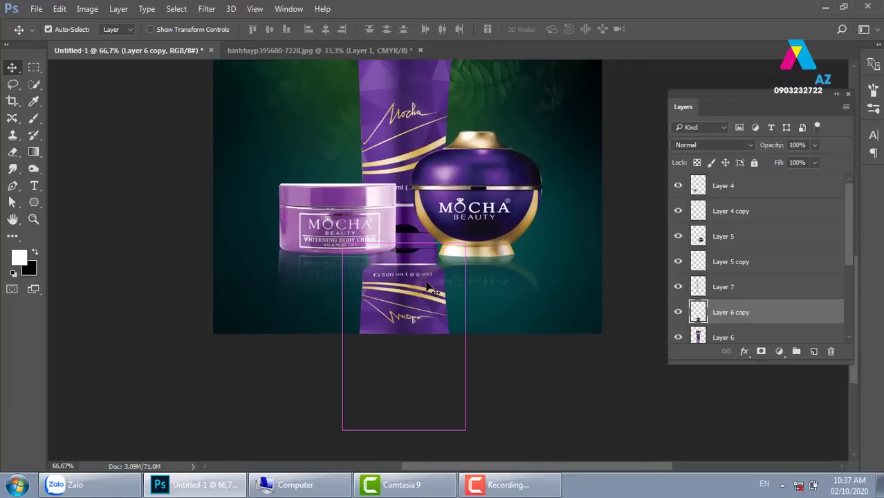
key("ctrl+t")
key("ctrl+minus")
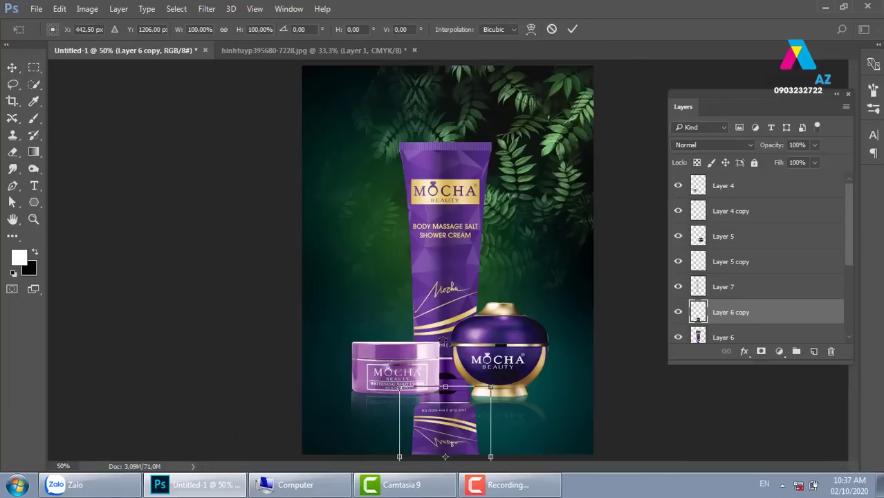
key("ctrl+minus")
key("ctrl+minus")
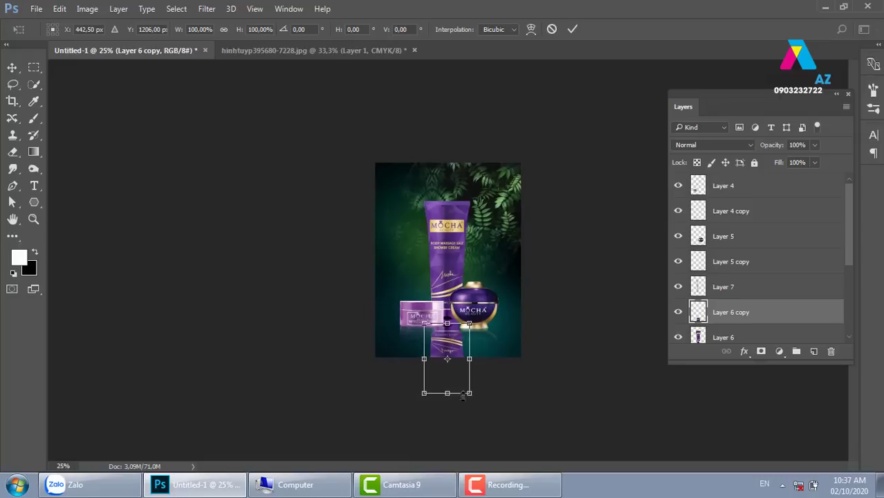
left_click_drag(447, 393, 447, 435)
key("Return")
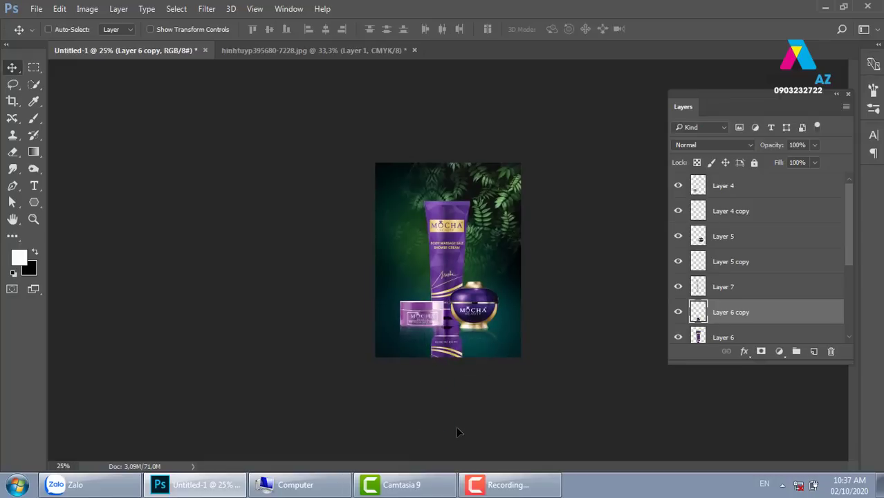
key("ctrl+plus")
key("ctrl+plus")
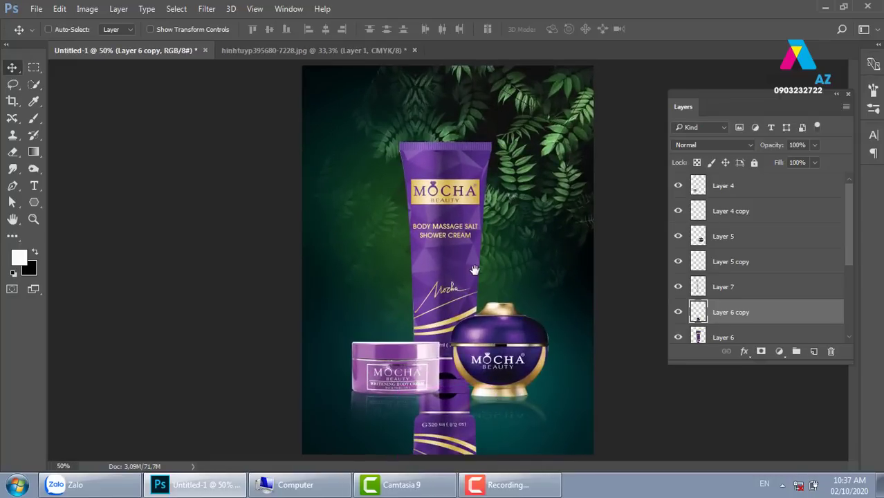
key("ctrl+plus")
scroll(470, 259, "down", 5)
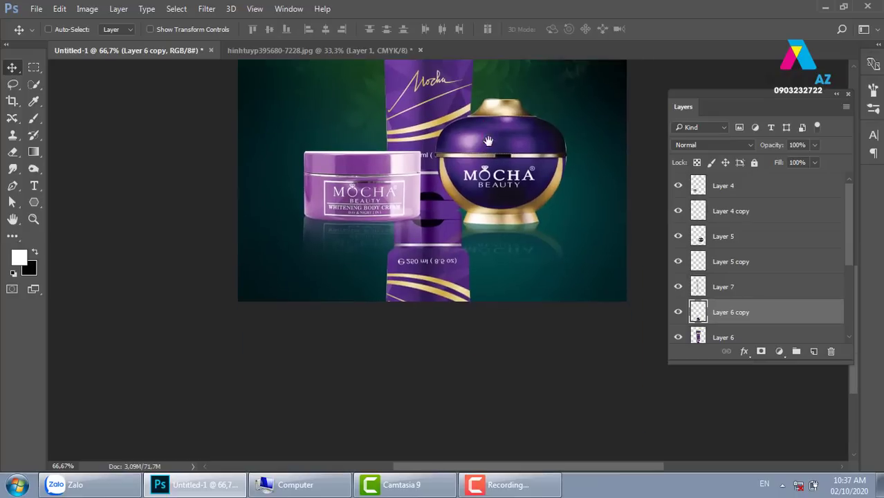
left_click(33, 68)
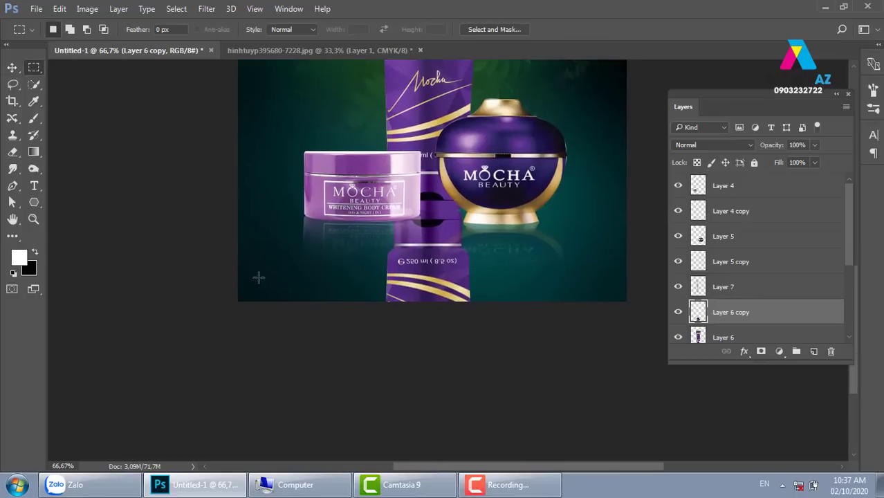
Fade the tube reflection's bottom strip through a 70 px feathered selection.
left_click_drag(236, 261, 682, 331)
key("shift+F6")
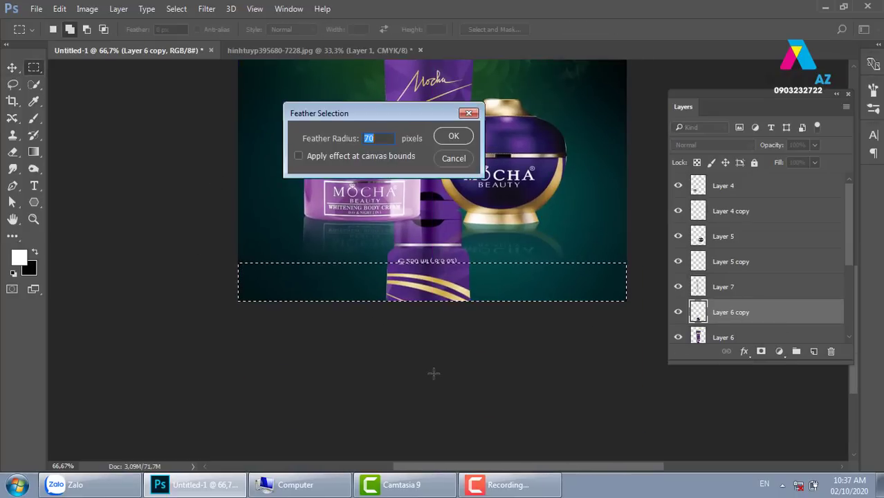
key("Return")
key("Delete")
key("Delete")
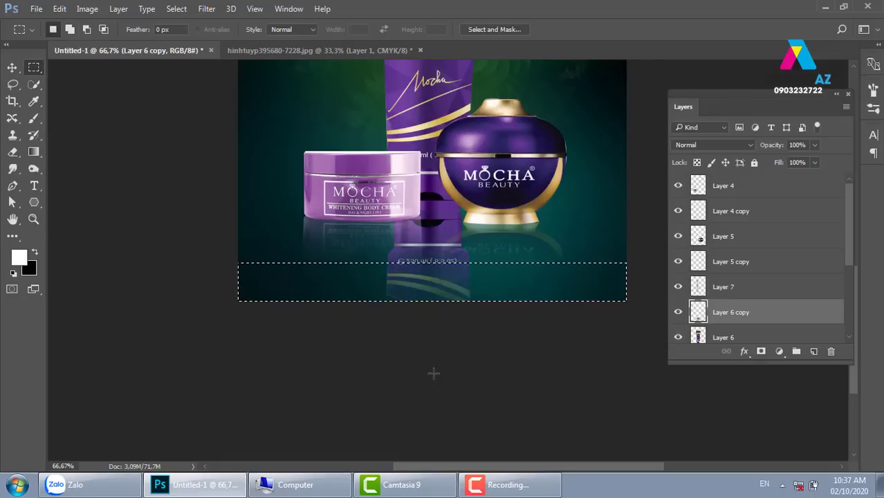
key("Delete")
key("v")
key("ctrl+d")
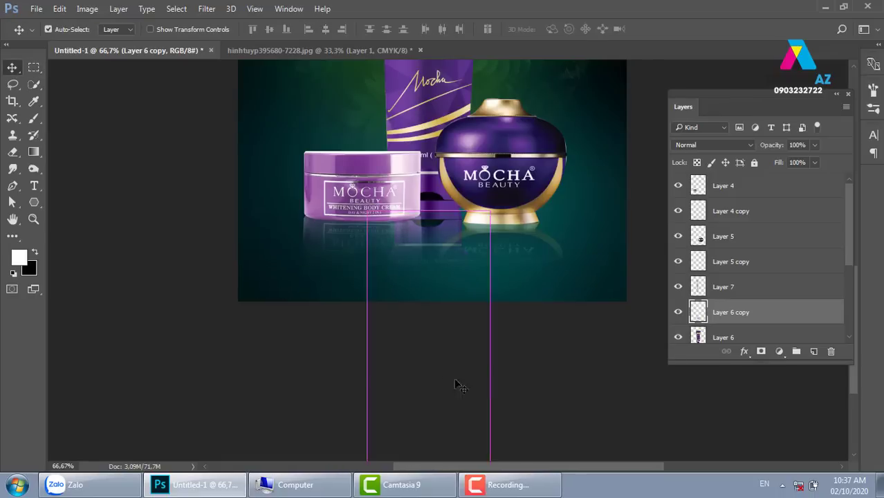
Set the Layer 6 copy tube reflection to 50% opacity.
key("ctrl+plus")
key("ctrl+plus")
left_click_drag(463, 189, 463, 218)
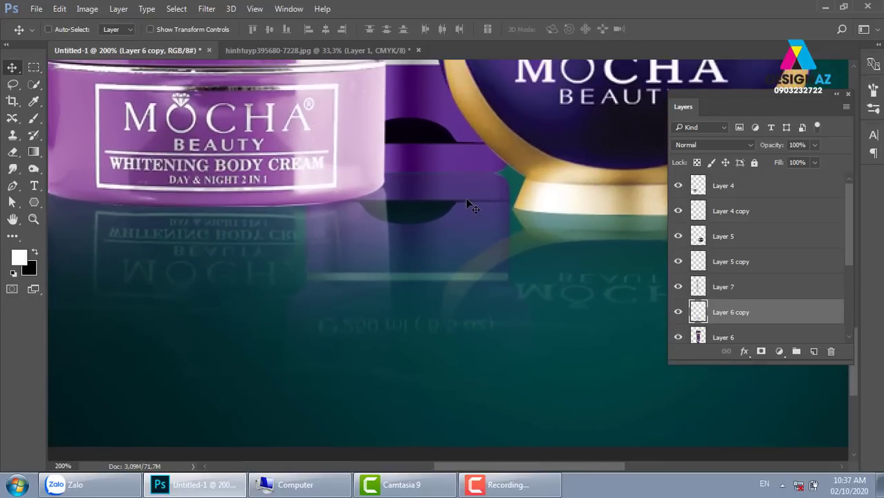
key("ctrl+minus")
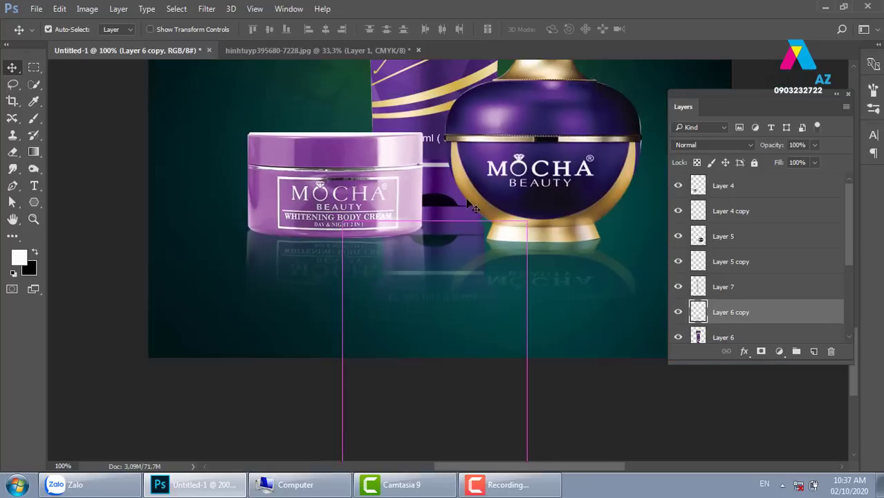
key("5")
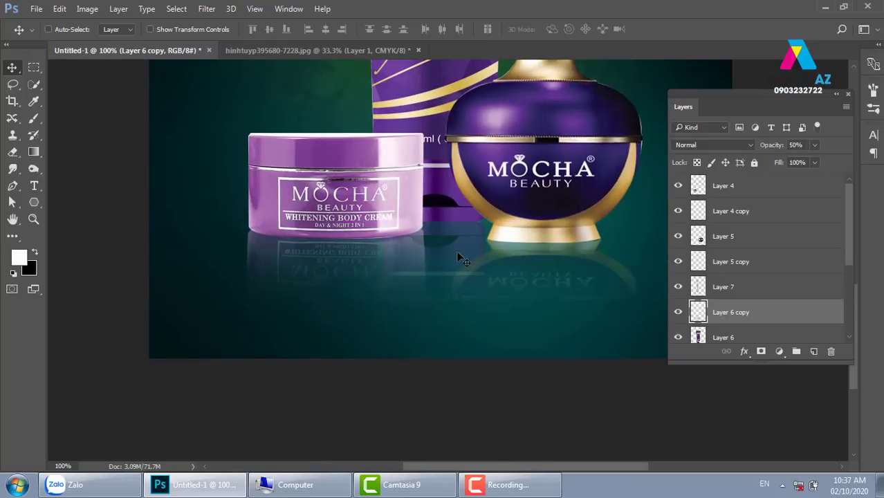
key("ctrl+minus")
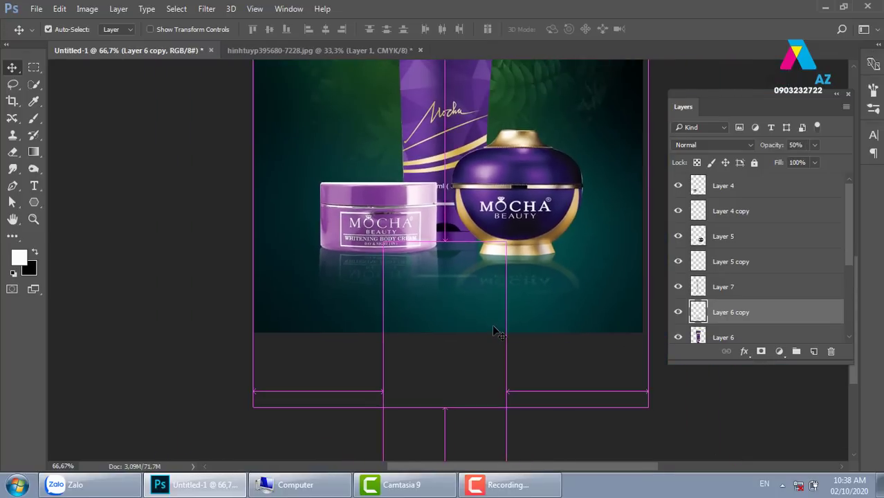
key("ctrl+minus")
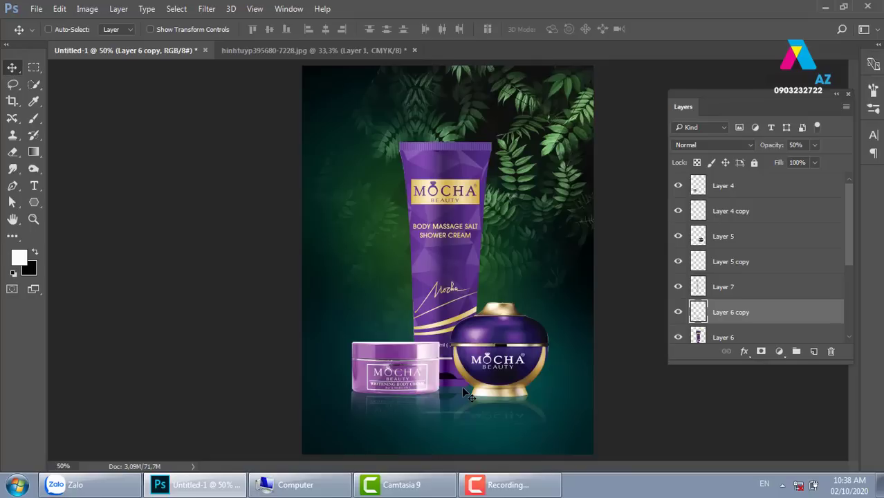
key("ctrl+plus")
Draw an elliptical selection along the purple cream jar's base.
left_click_drag(384, 398, 422, 187)
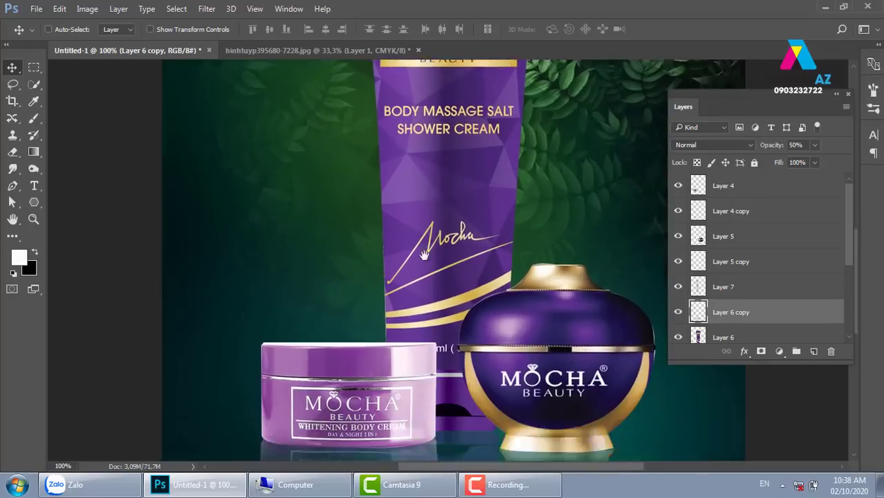
key("ctrl+plus")
left_click_drag(401, 287, 505, 167)
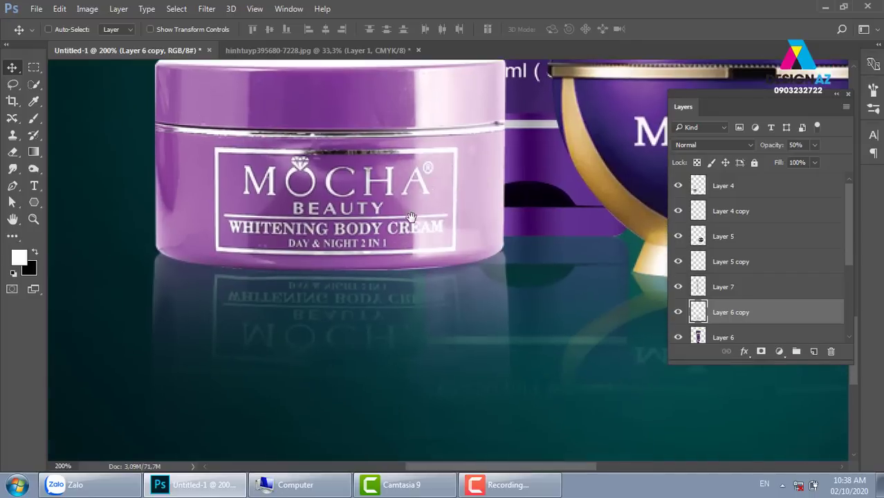
left_click(33, 67)
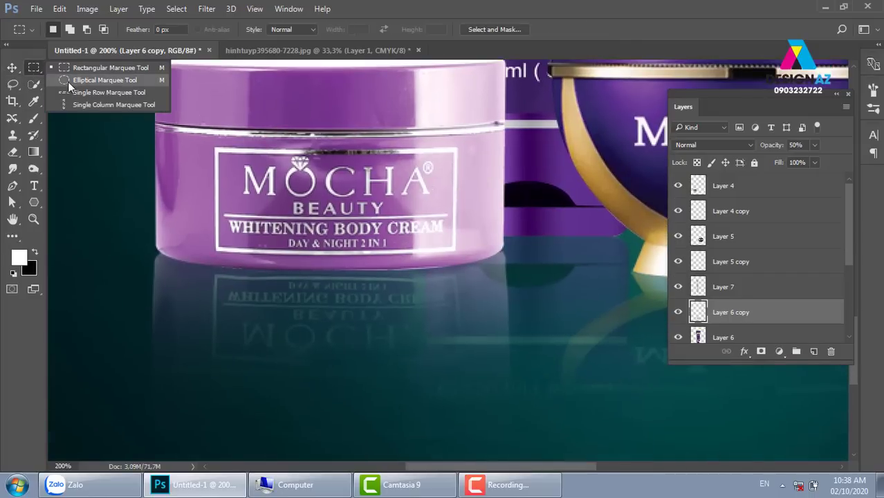
left_click(67, 80)
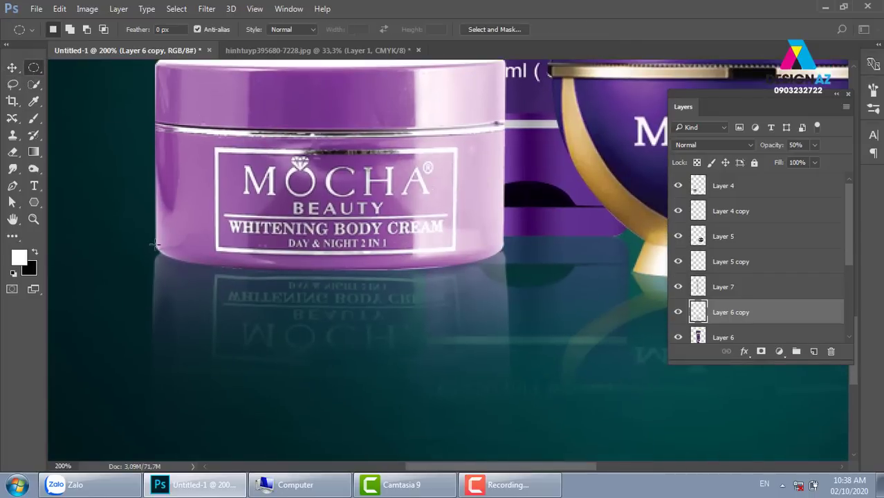
mouse_move(154, 244)
left_mouse_down()
mouse_move(499, 279)
mouse_move(490, 283)
left_mouse_up()
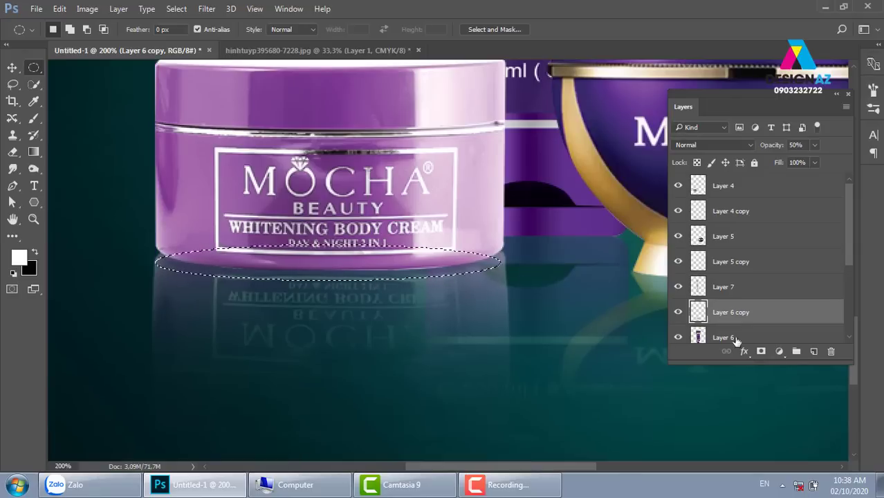
Add a new empty shadow layer and feather the oval selection by 10 px.
left_click(814, 352)
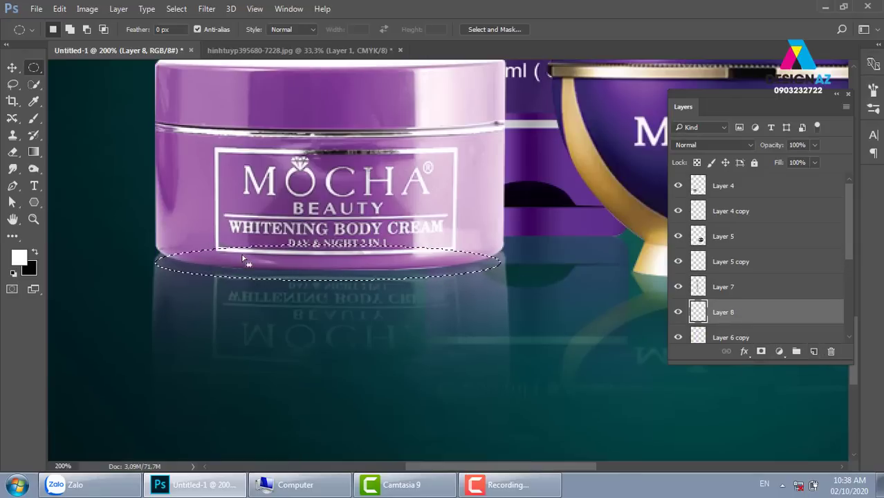
key("shift")
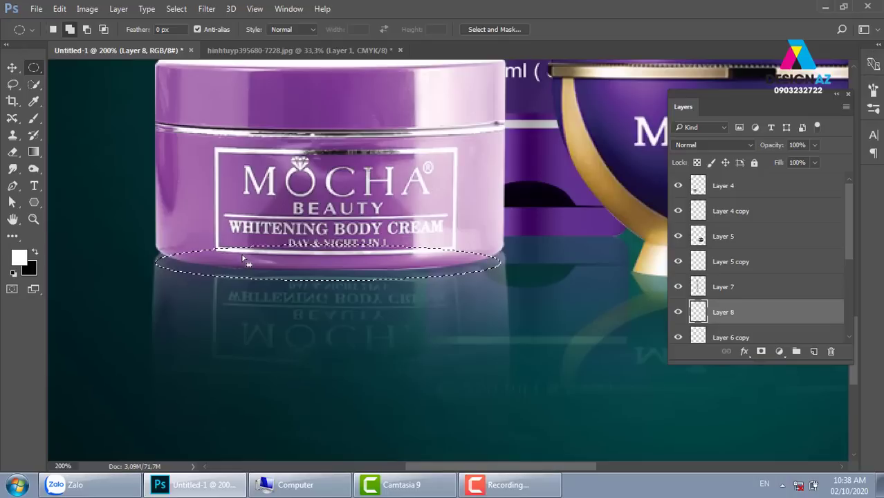
key("shift+F6")
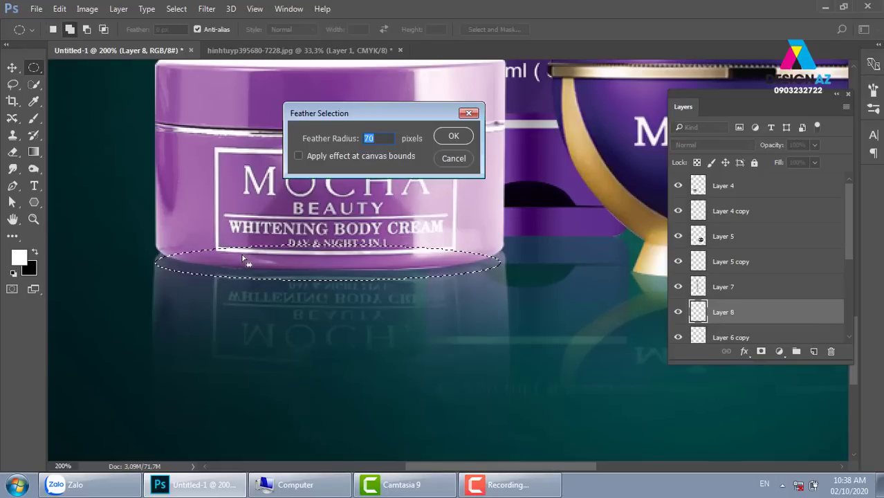
type("0")
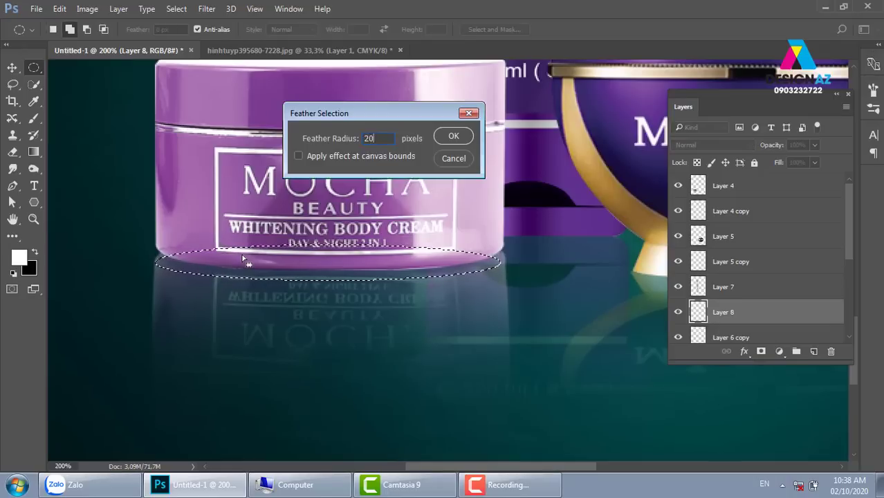
key("Return")
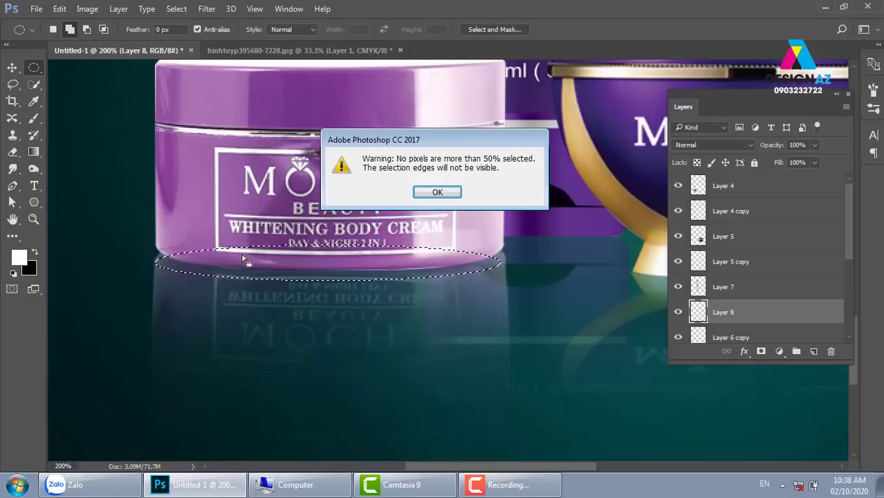
left_click(434, 195)
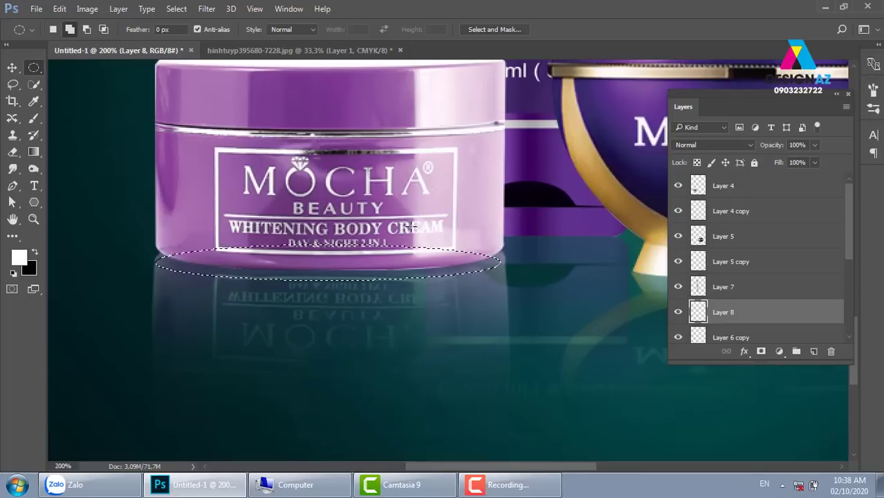
key("shift+F6")
type("1")
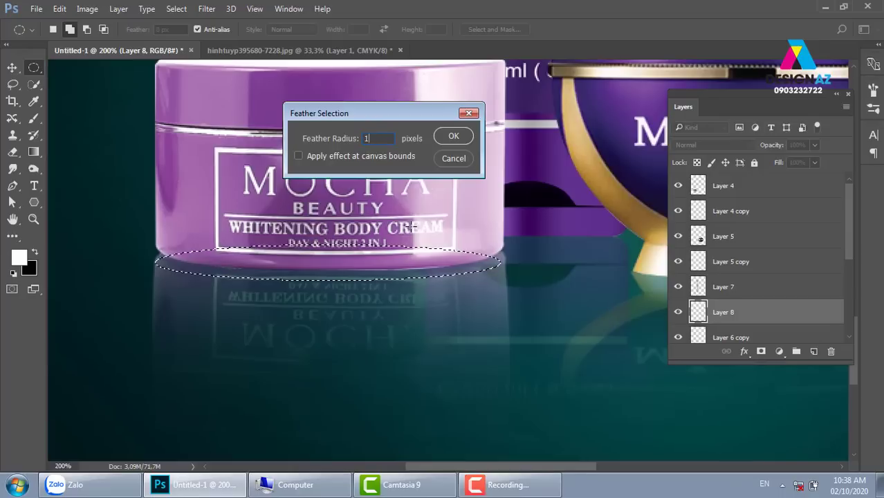
type("0")
key("Return")
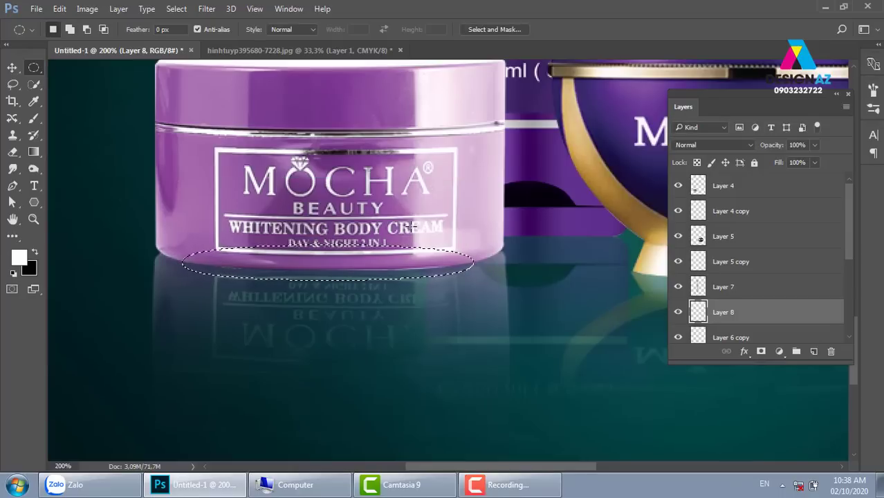
key("ctrl+z")
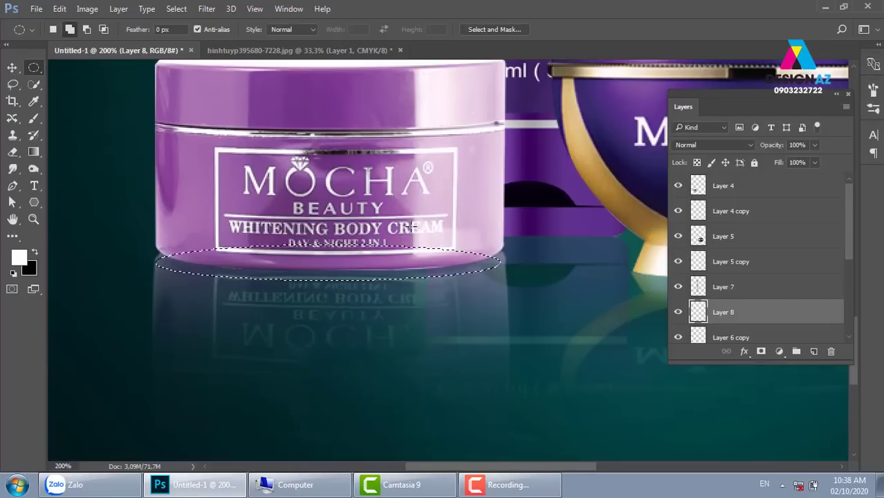
key("shift+F6")
key("Return")
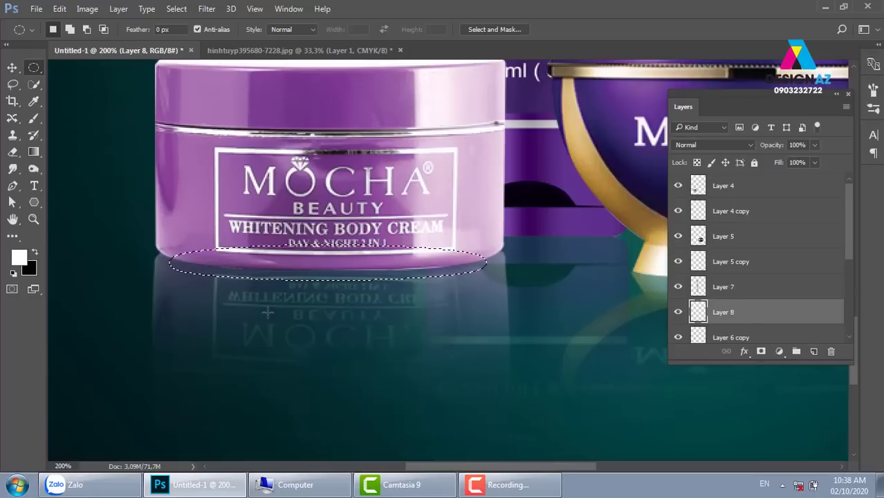
Sample the dark teal background colour and move the shadow beneath the cream jar.
key("i")
left_click(136, 282)
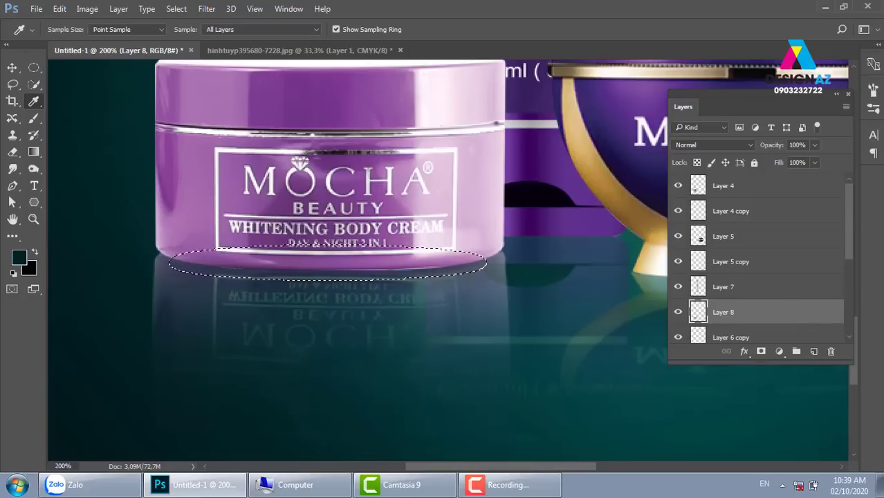
key("v")
key("ctrl+d")
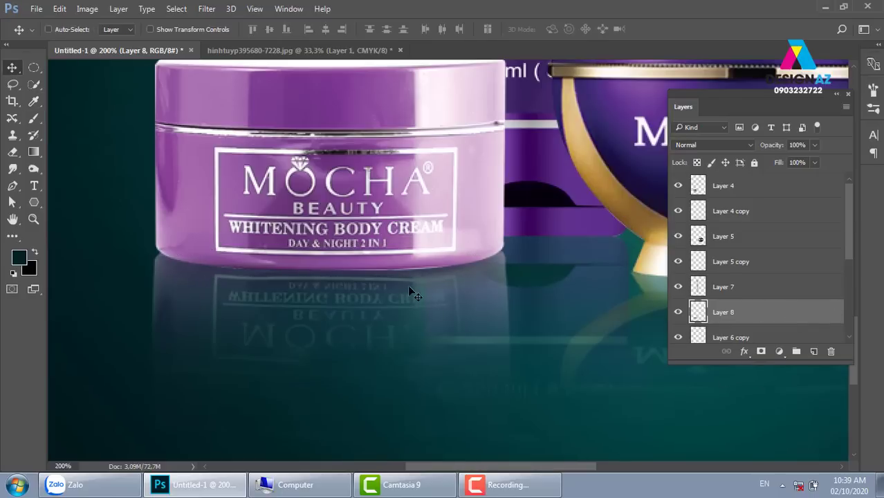
mouse_move(435, 281)
left_mouse_down()
mouse_move(416, 335)
mouse_move(449, 307)
mouse_move(442, 318)
left_mouse_up()
Set Layer 8's blend mode to Multiply and nudge the shadow up under the jar.
left_click(733, 146)
left_click(706, 188)
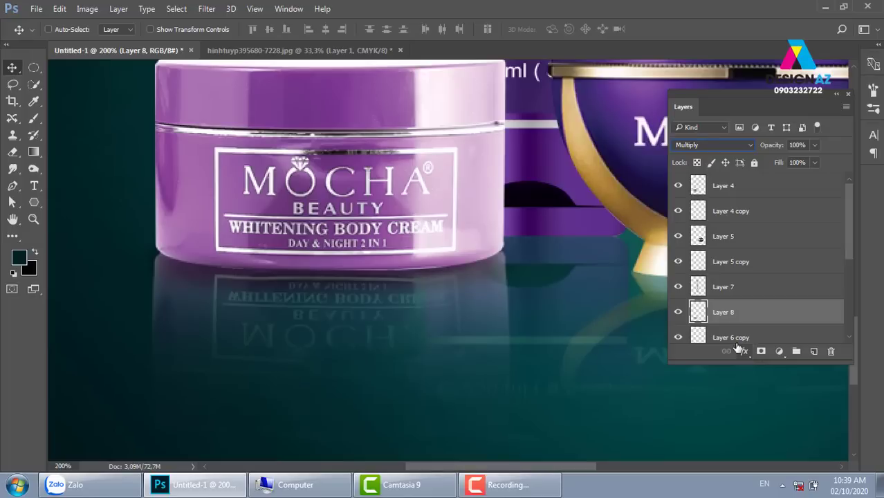
key("shift+minus")
key("shift+minus")
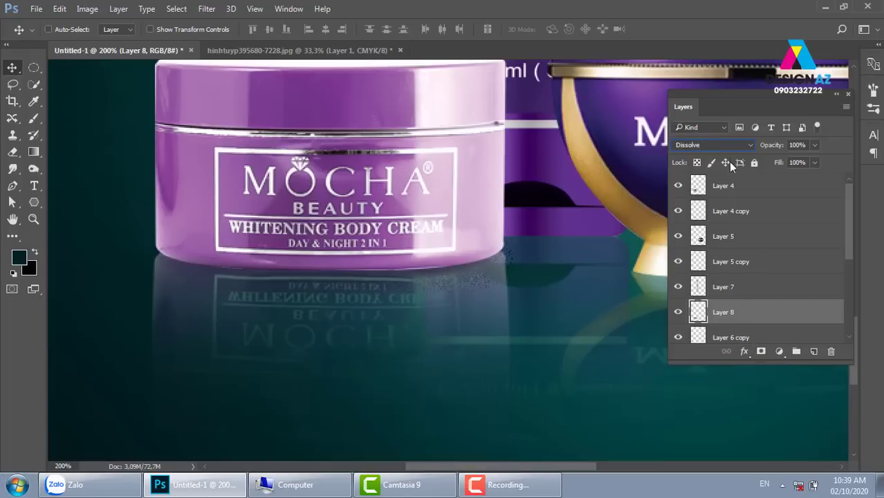
left_click(730, 146)
left_click(713, 189)
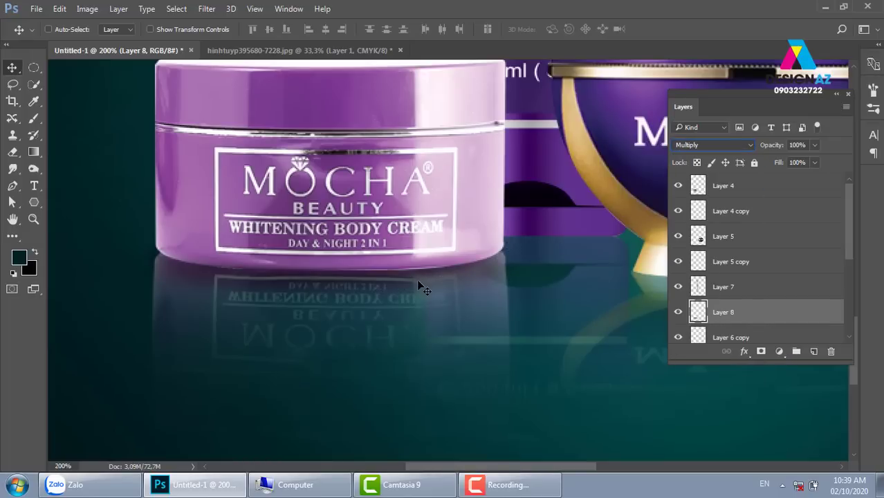
left_click_drag(417, 279, 414, 273)
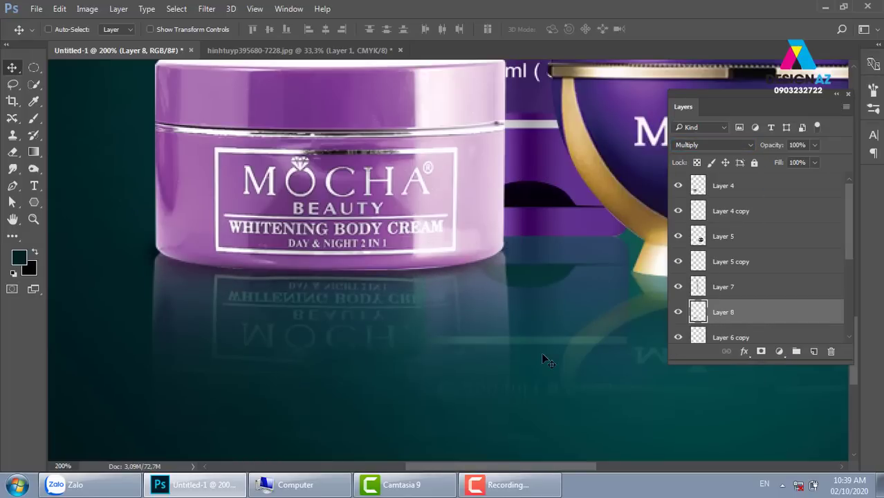
key("ctrl+minus")
key("ctrl+minus")
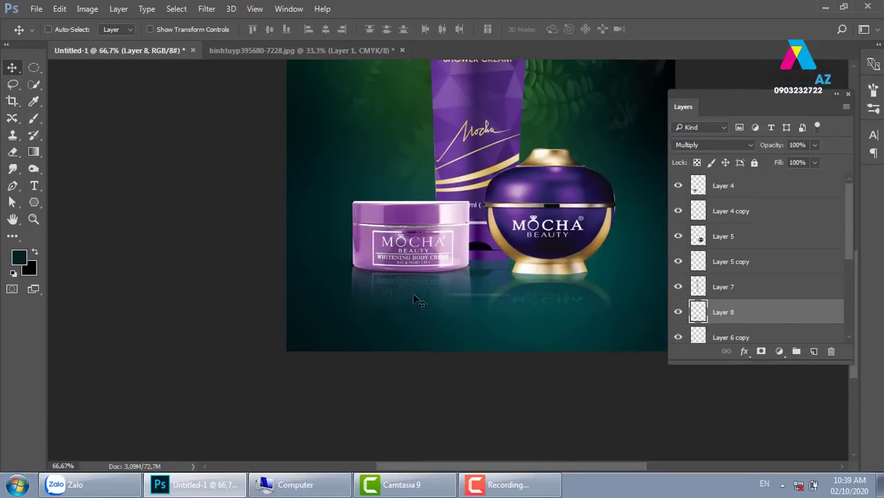
Duplicate the Layer 8 shadow, shrink it to about half size, and place it under the round jar.
mouse_move(415, 277)
left_mouse_down()
mouse_move(505, 286)
mouse_move(520, 310)
mouse_move(416, 323)
mouse_move(449, 349)
left_mouse_up()
key("ctrl+plus")
key("ctrl+plus")
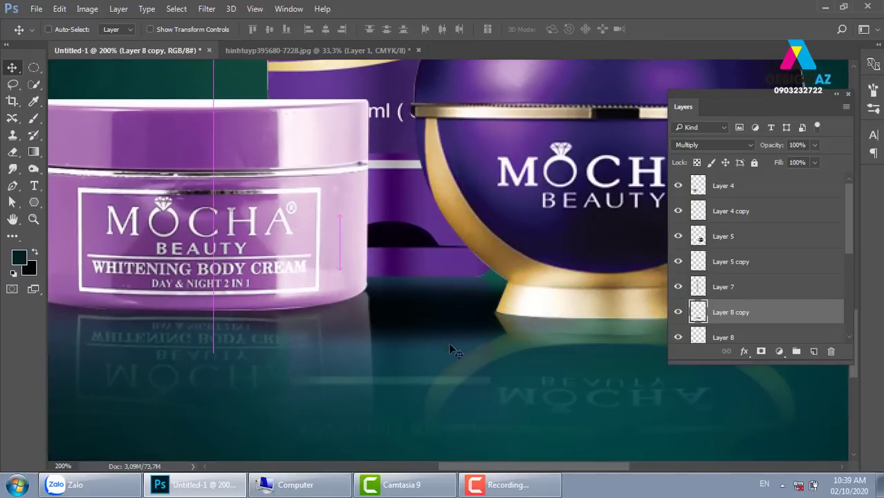
key("ctrl+t")
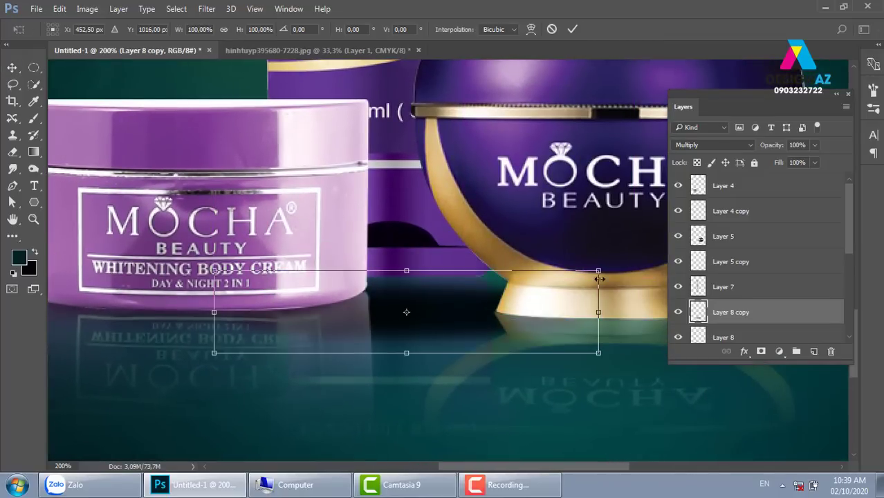
left_click_drag(584, 275, 445, 298)
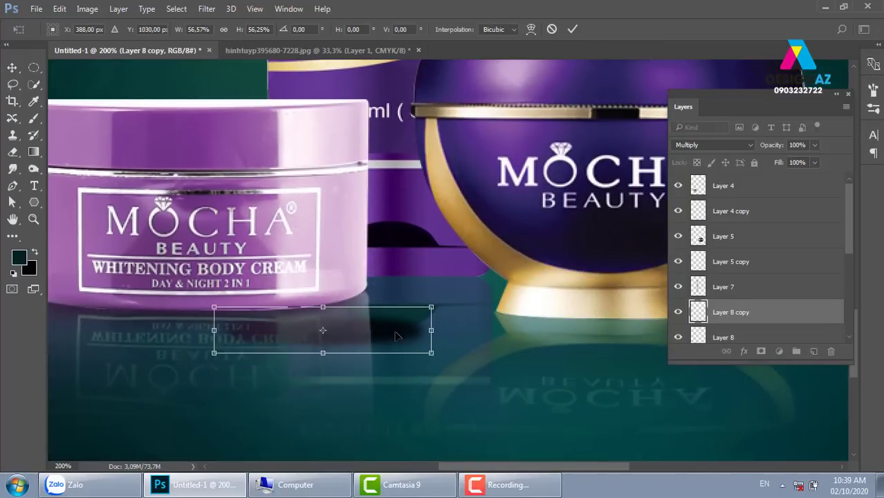
left_click_drag(398, 337, 463, 277)
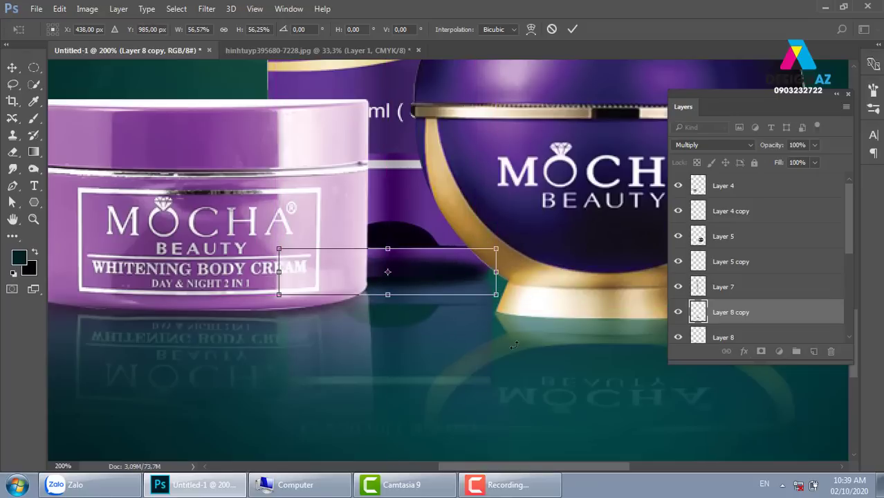
key("Return")
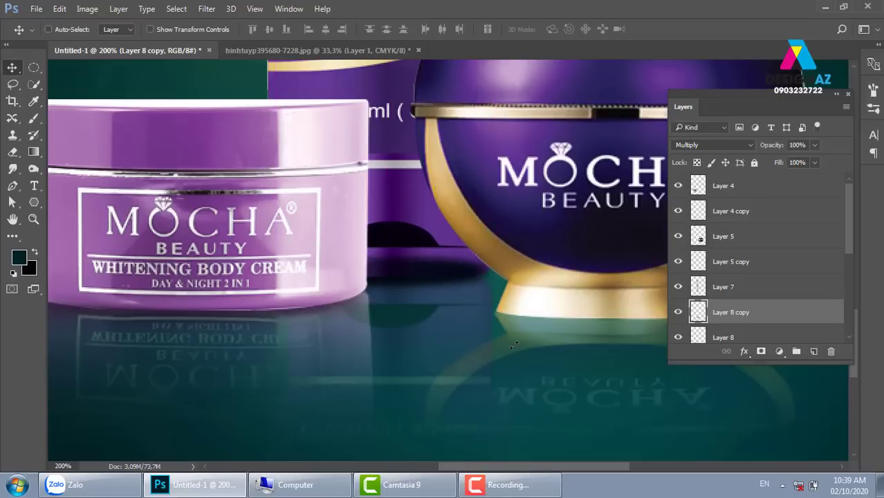
Send the shadow copy behind the round jar and lower it beneath the base.
key("ctrl")
key("ctrl+bracketleft")
key("ctrl+bracketleft")
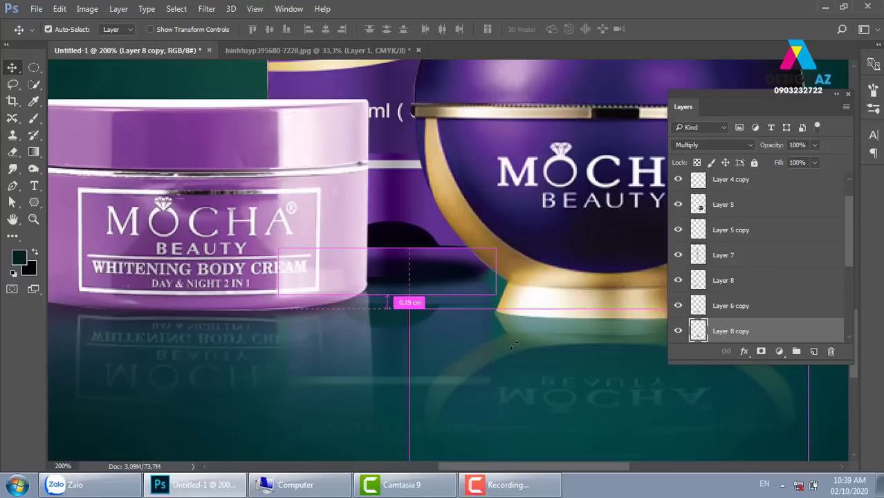
key("ctrl+bracketleft")
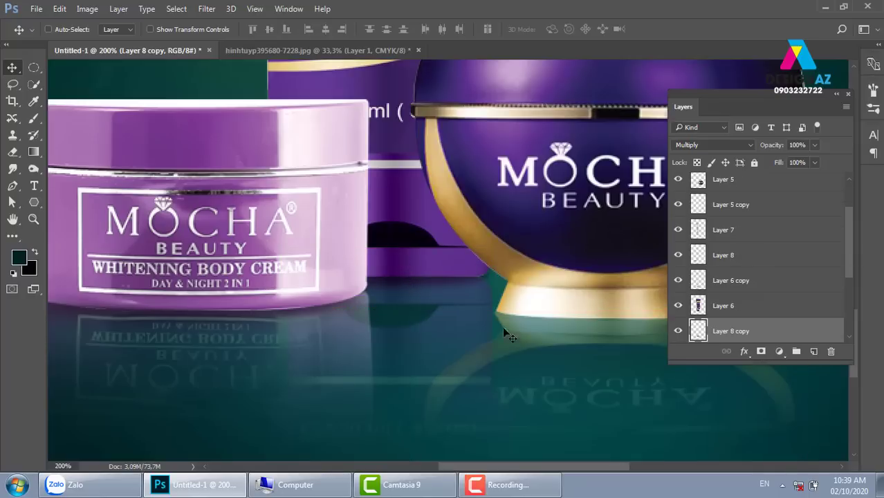
key("ctrl")
left_click_drag(465, 297, 469, 325)
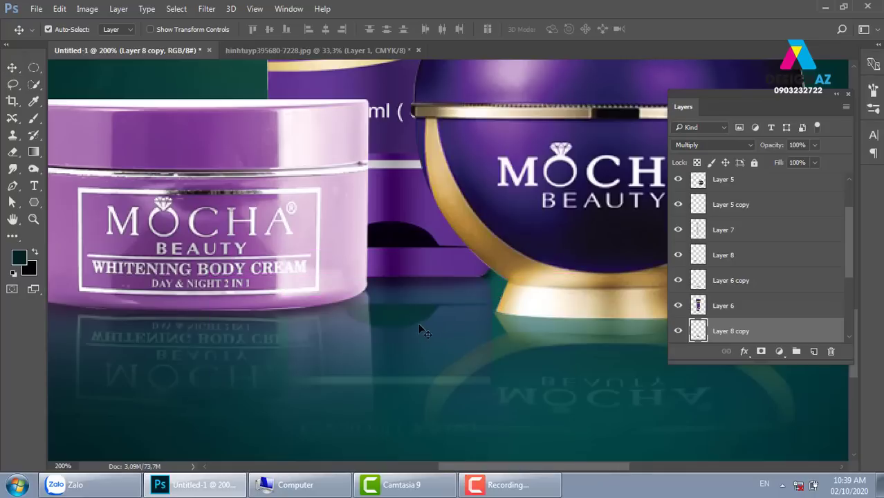
Squash the shadow copy to about 72% height, set 70% opacity, and duplicate it again.
key("ctrl+t")
left_click_drag(393, 296, 395, 291)
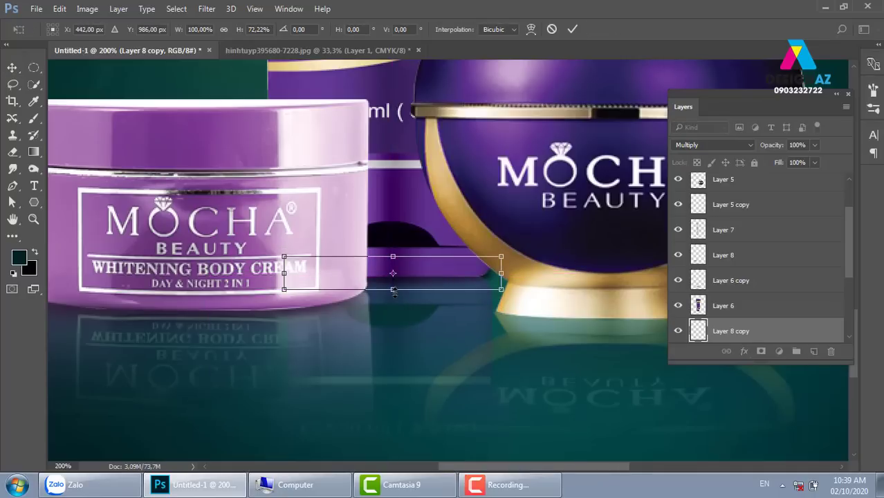
key("Return")
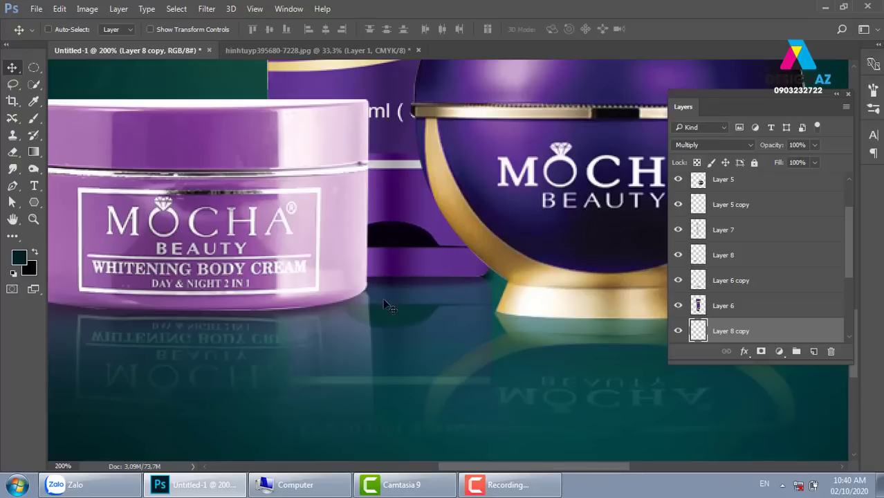
key("5")
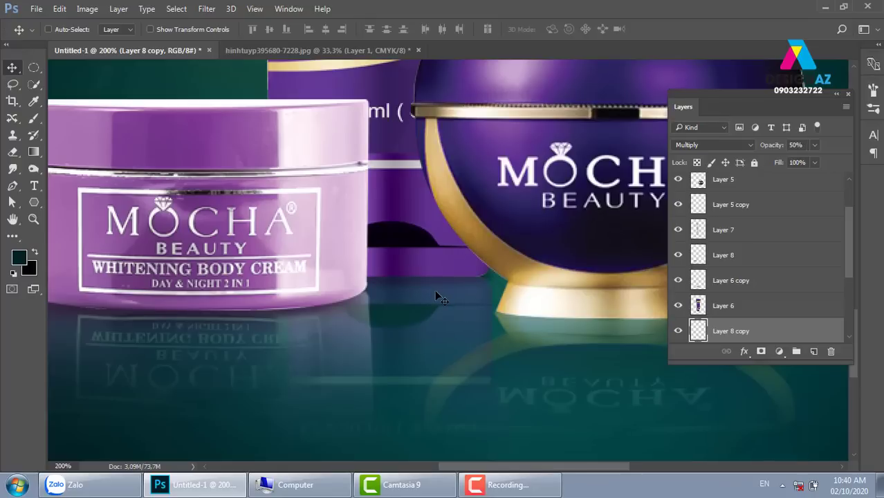
key("ctrl+minus")
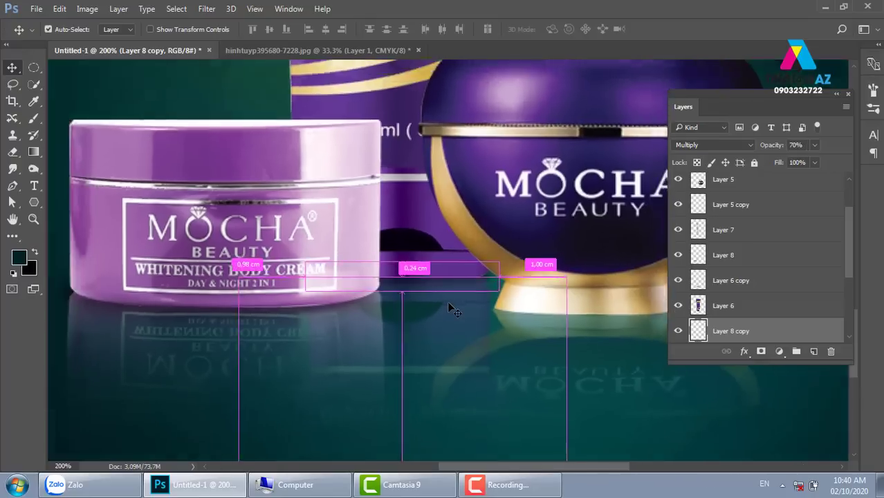
key("ctrl+minus")
mouse_move(463, 288)
left_mouse_down()
mouse_move(532, 305)
mouse_move(549, 351)
mouse_move(330, 319)
left_mouse_up()
Duplicate the jar shadow as Layer 8 copy 2, scaled to about 105% width and 112% height.
key("ctrl+plus")
key("ctrl+plus")
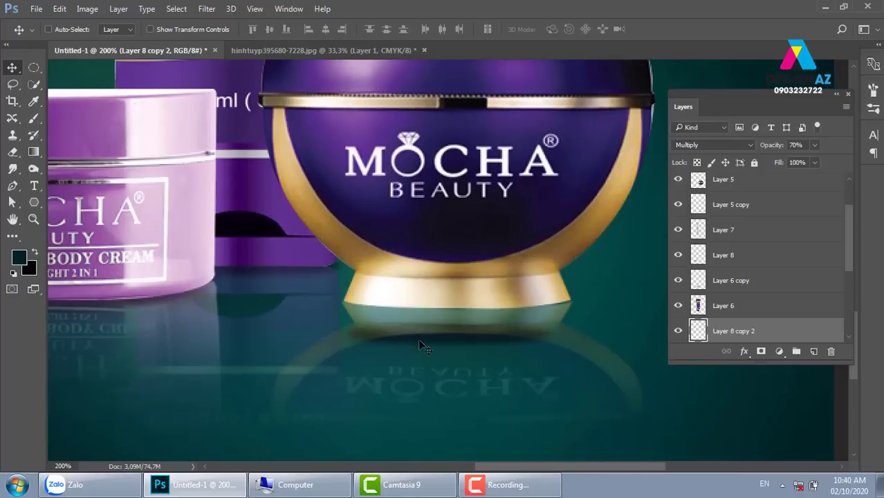
left_click_drag(429, 304, 432, 314)
key("ctrl+t")
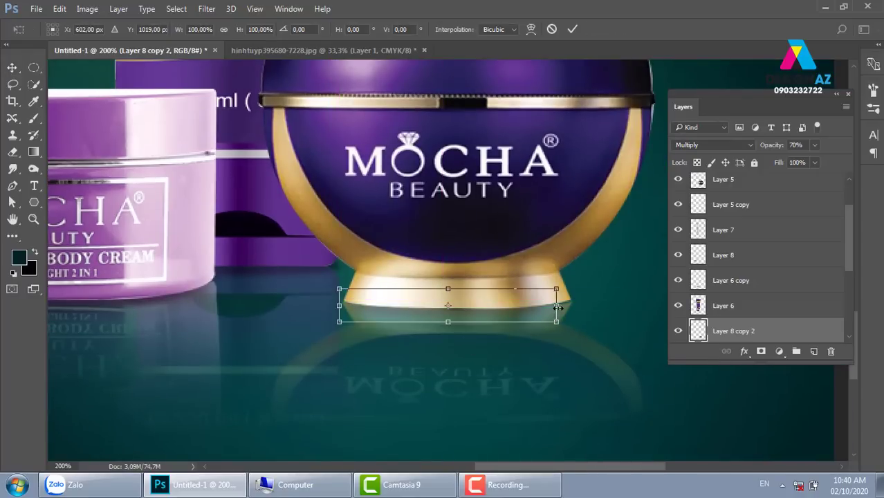
left_click_drag(556, 306, 567, 306)
left_click_drag(454, 324, 460, 326)
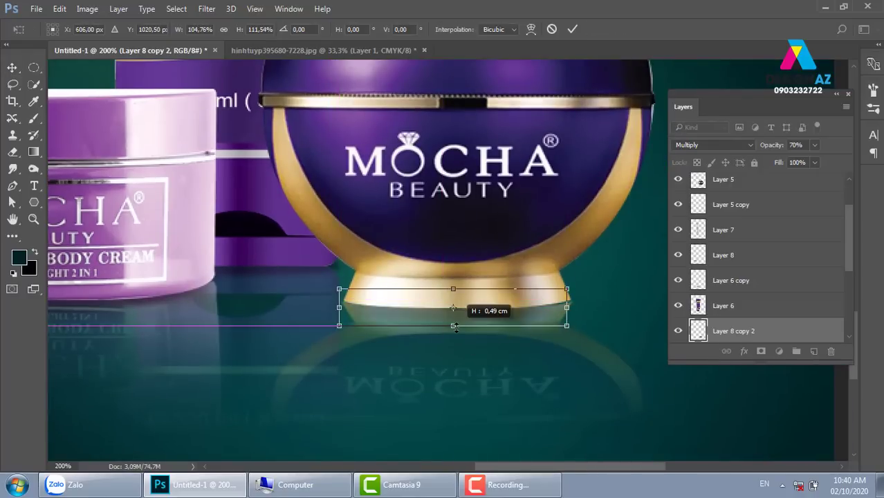
key("Return")
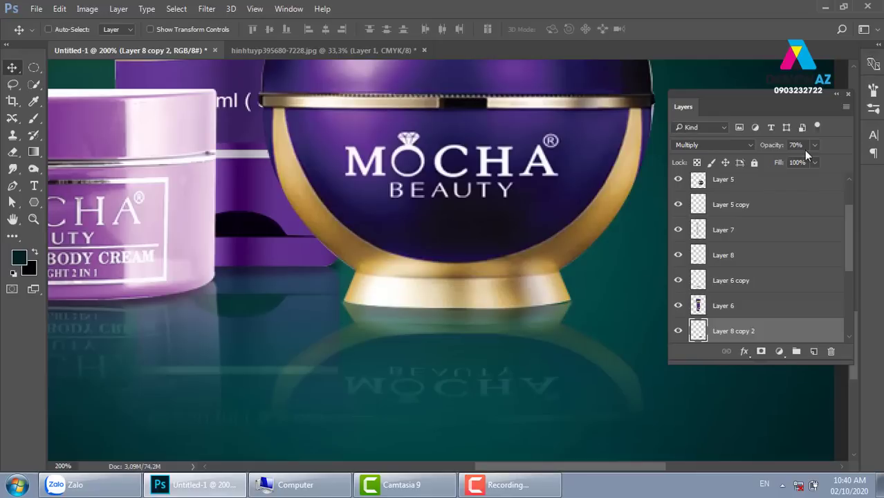
Raise Layer 8 copy 2's opacity to 100% and zoom out to view the whole poster.
left_click(815, 144)
left_click_drag(818, 160, 833, 161)
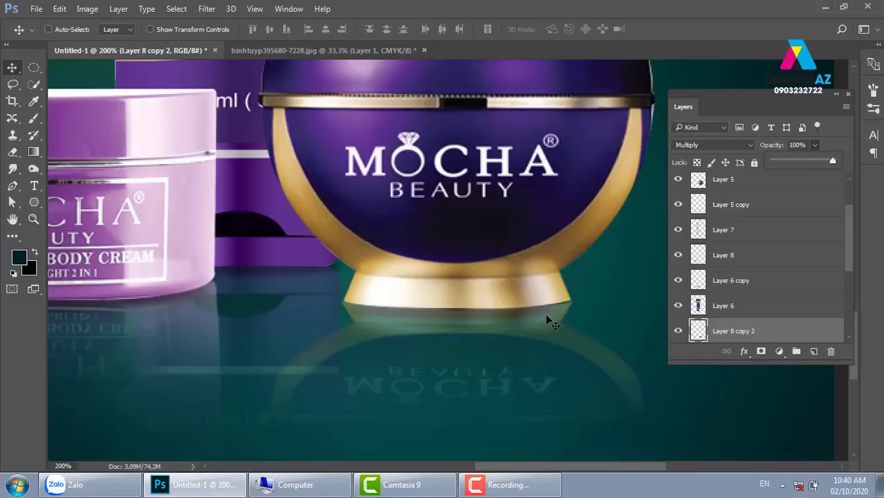
key("ctrl+minus")
key("ctrl+minus")
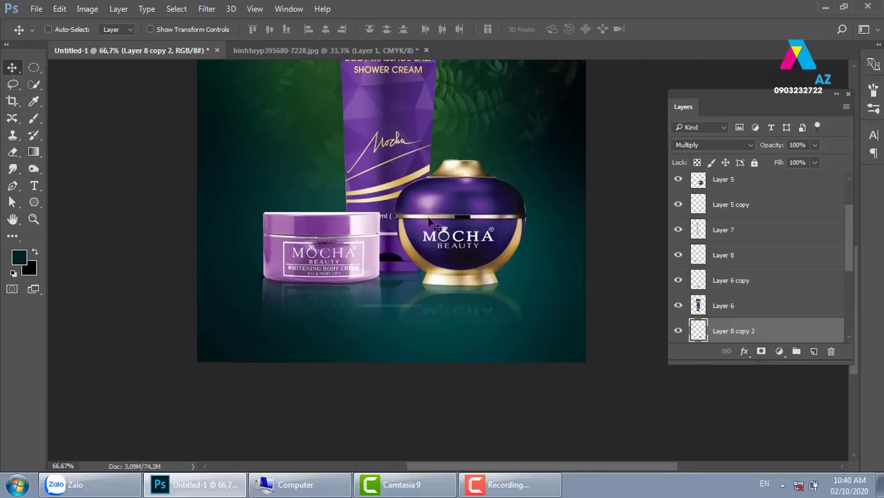
key("ctrl+minus")
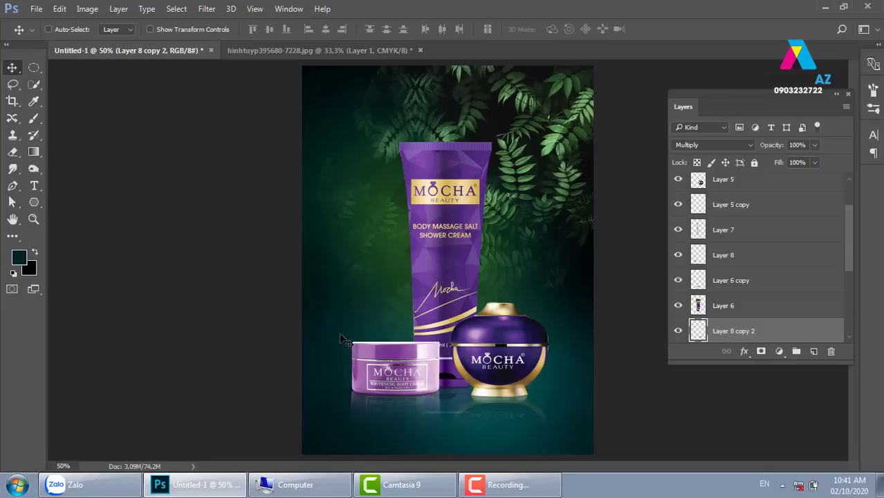
Zoom to 100% and centre the view on the two jars at the poster's bottom.
key("ctrl+plus")
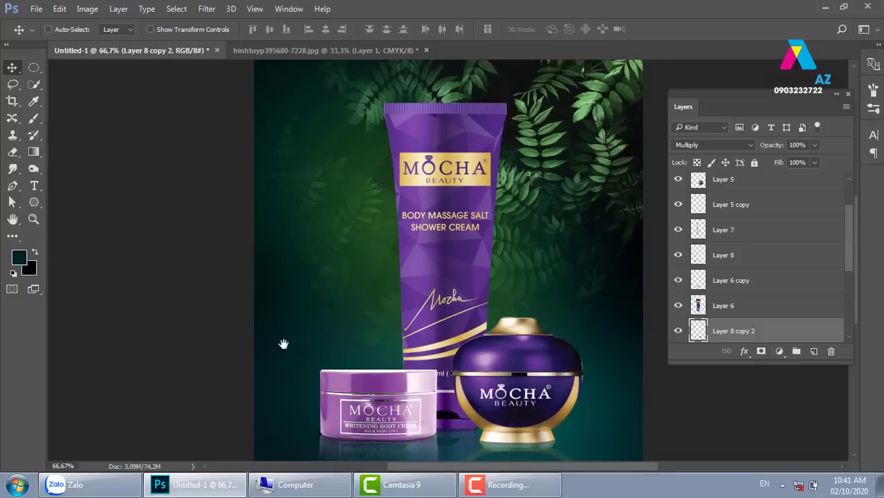
left_click_drag(281, 349, 290, 237)
key("ctrl+plus")
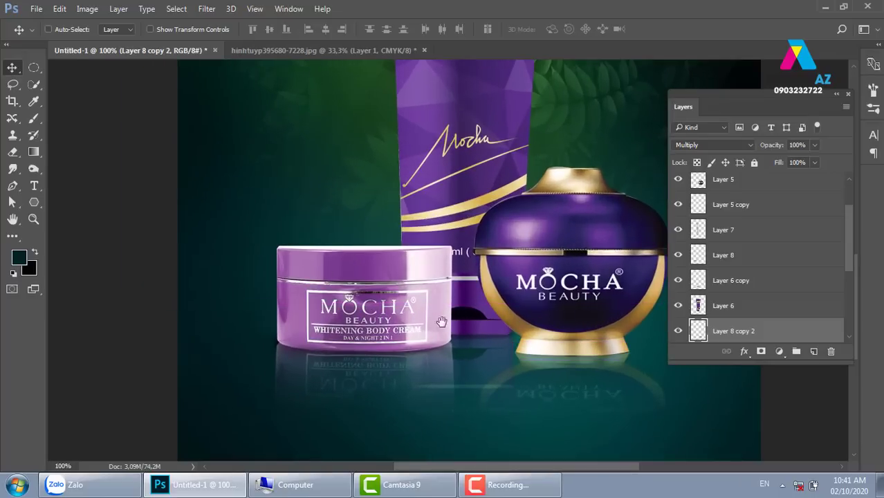
left_click_drag(494, 323, 438, 303)
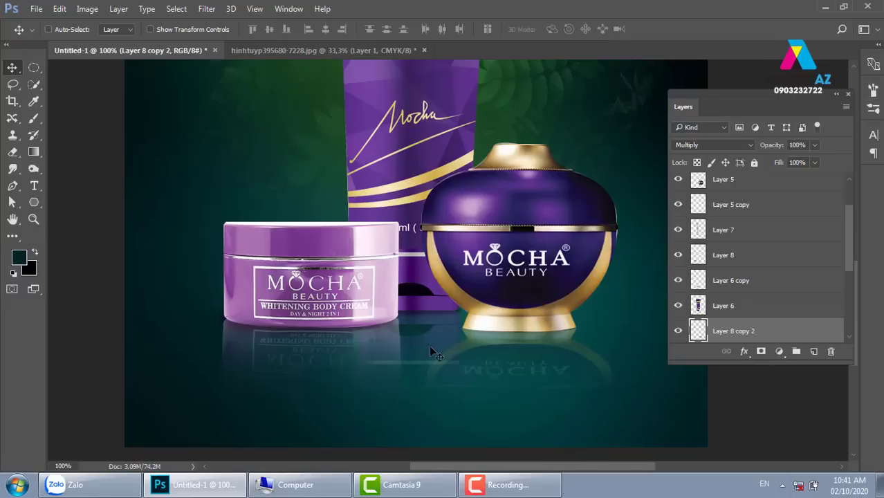
Load the small cream jar's Layer 4 outline as a selection on a new empty layer.
right_click(321, 246)
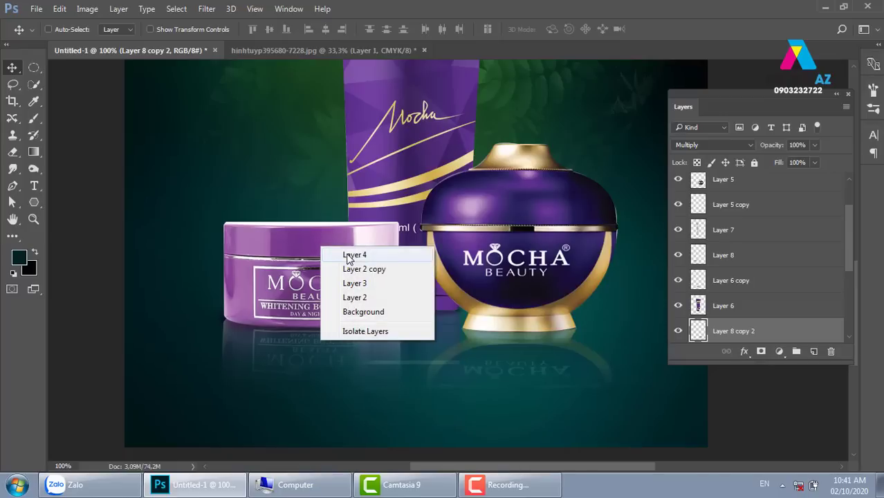
left_click(347, 255)
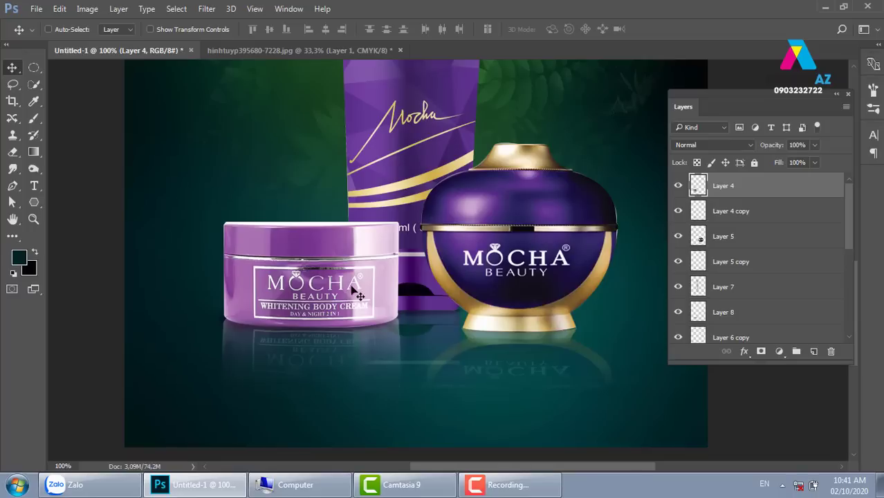
key("ctrl")
left_click(699, 186, "ctrl")
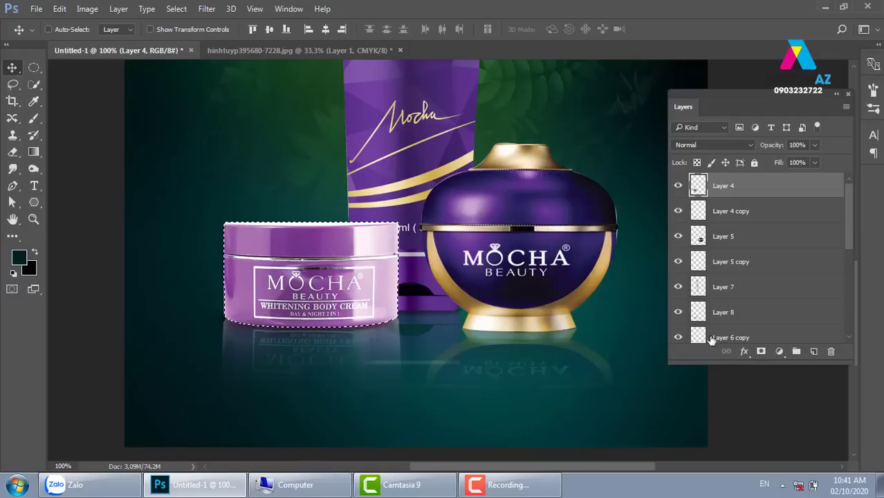
left_click(815, 352)
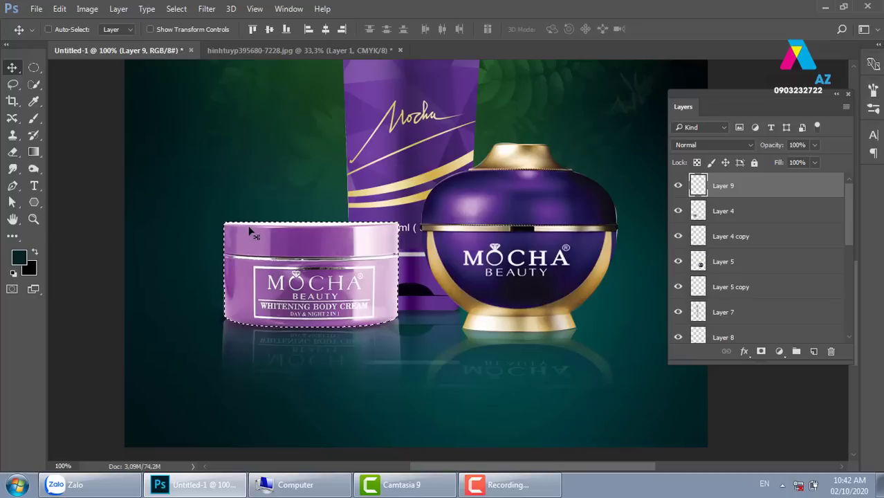
Feather the selection 7 px, fill it dark teal, deselect, and move the layer below the jar.
key("shift+F6")
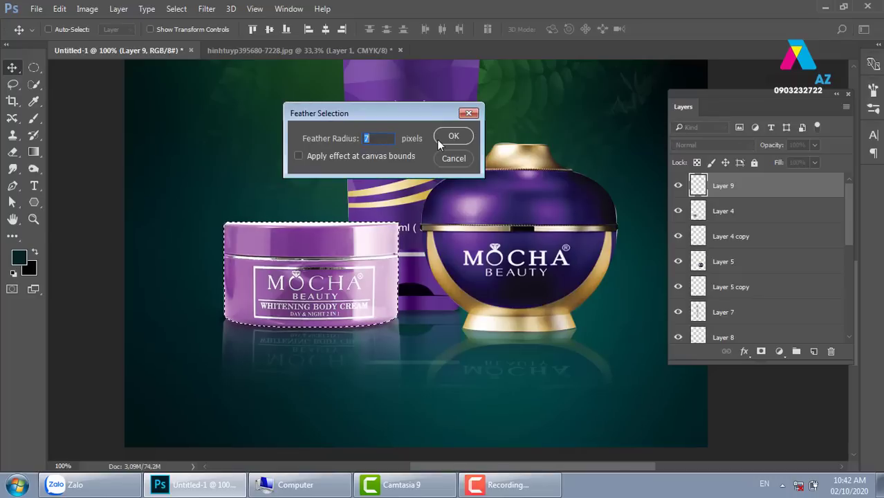
left_click(449, 136)
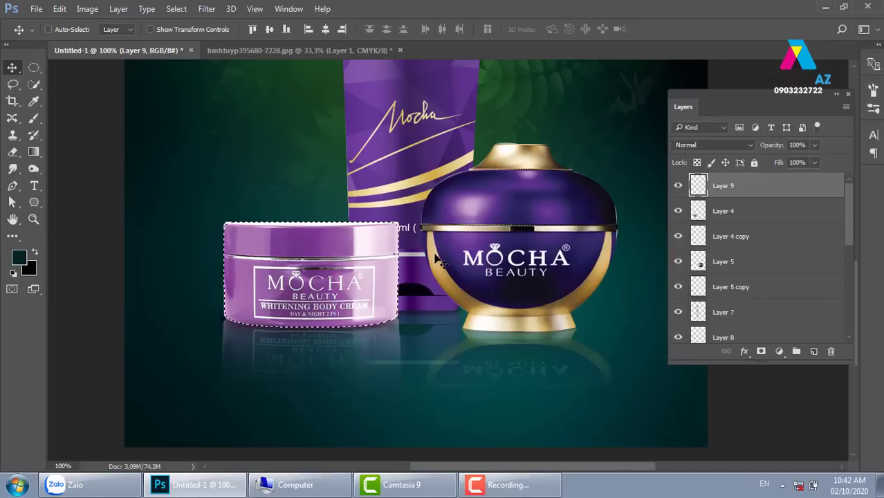
key("alt+BackSpace")
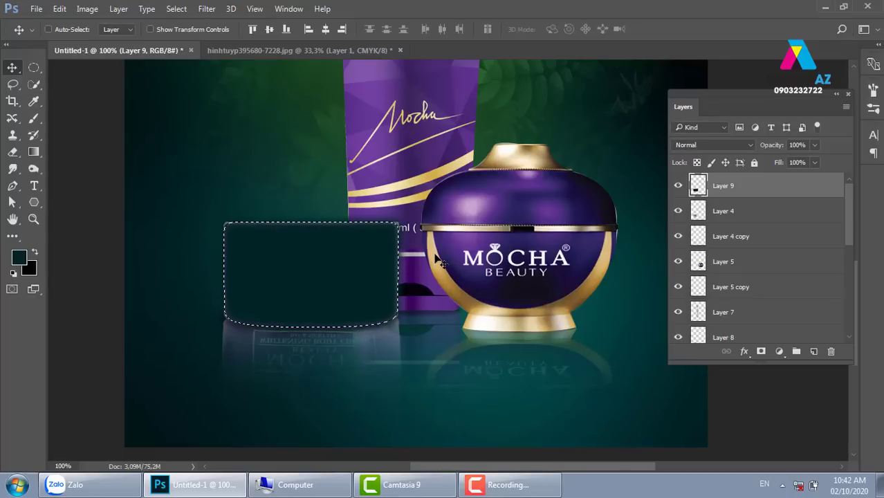
key("ctrl+d")
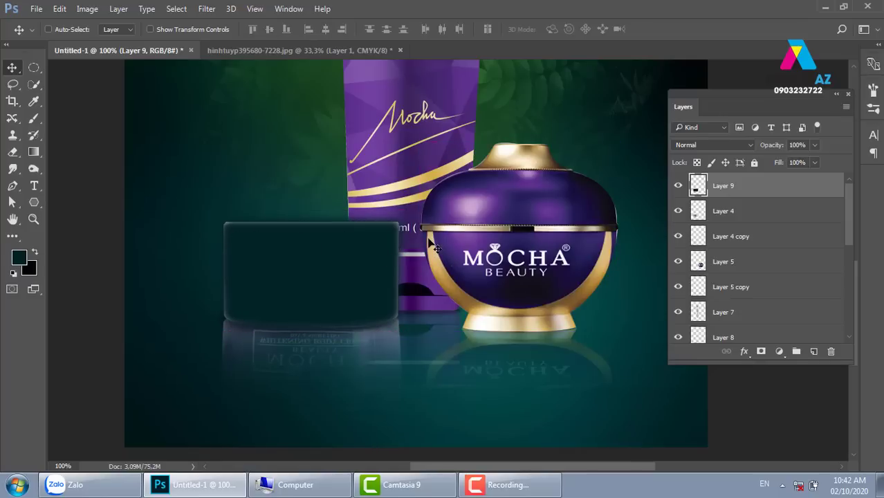
key("ctrl+bracketleft")
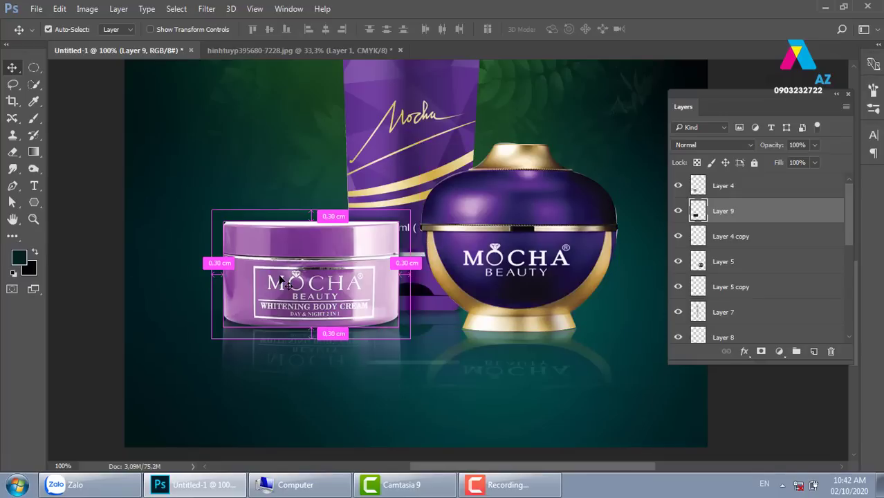
Skew the dark silhouette's top to the left into a cast shadow.
key("ctrl+t")
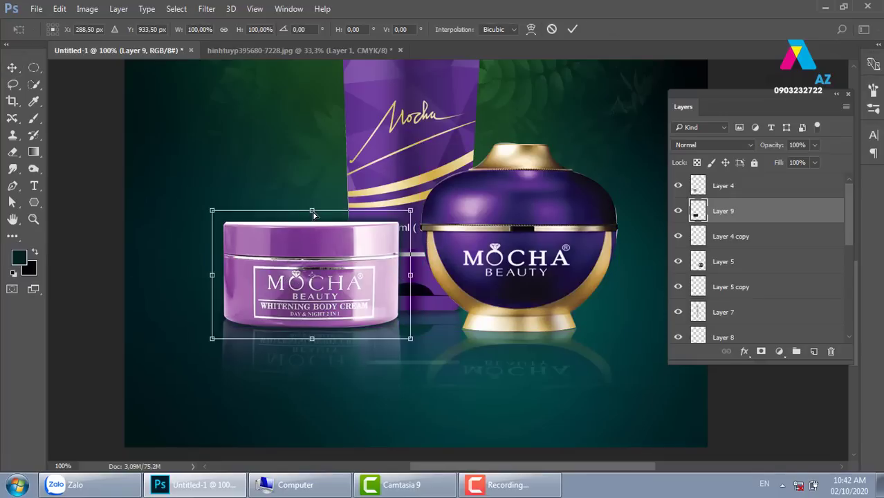
mouse_move(313, 215)
left_mouse_down()
mouse_move(247, 247)
mouse_move(239, 260)
left_mouse_up()
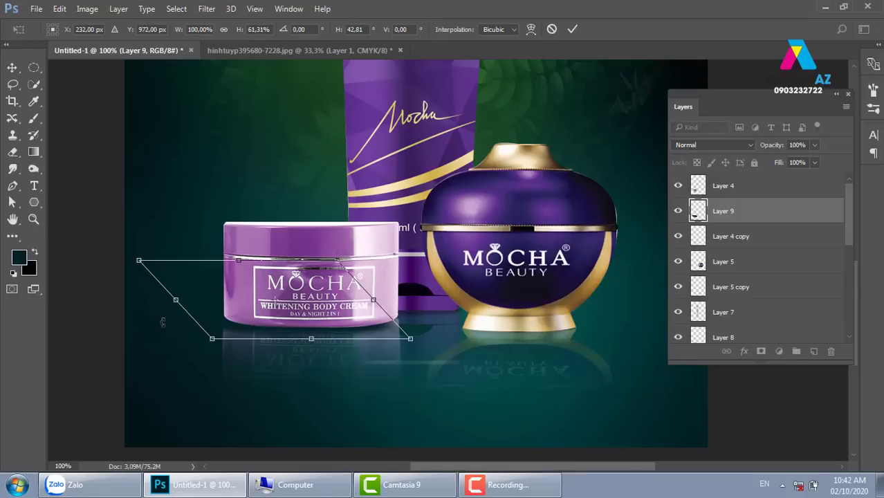
key("Return")
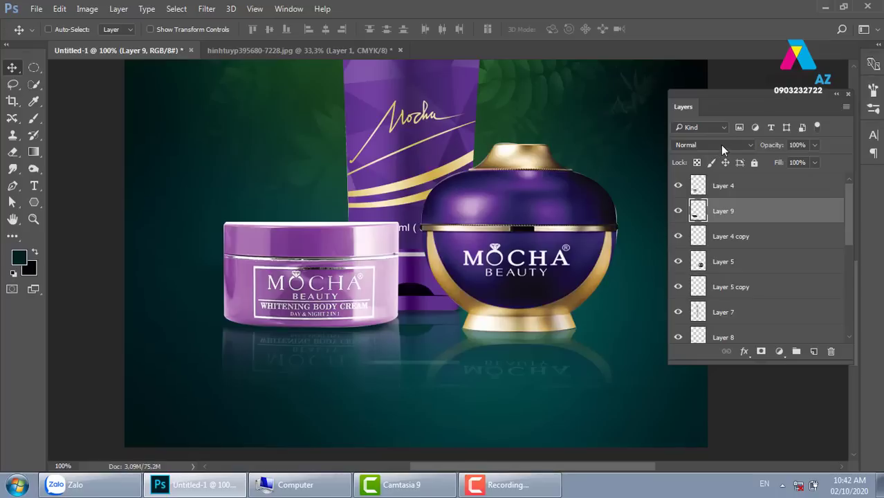
Set the shadow layer to Multiply blending at 60% opacity.
left_click(722, 146)
left_click(720, 190)
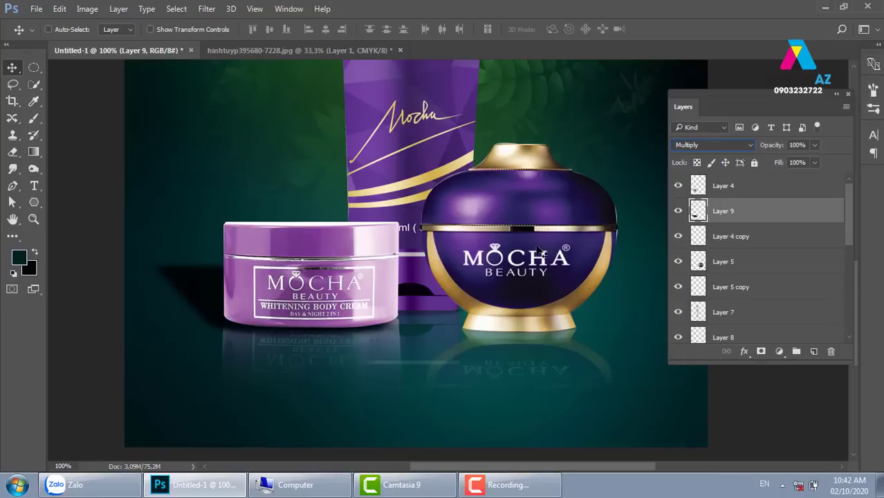
key("shift+minus")
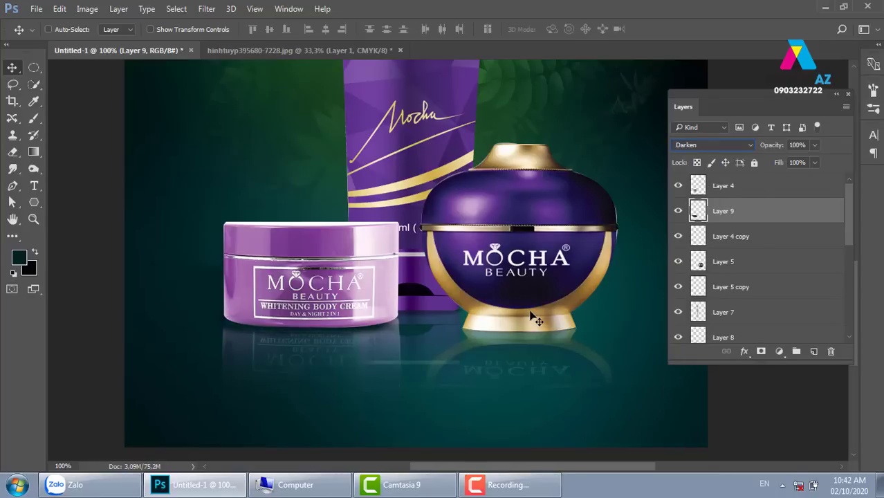
key("shift+minus")
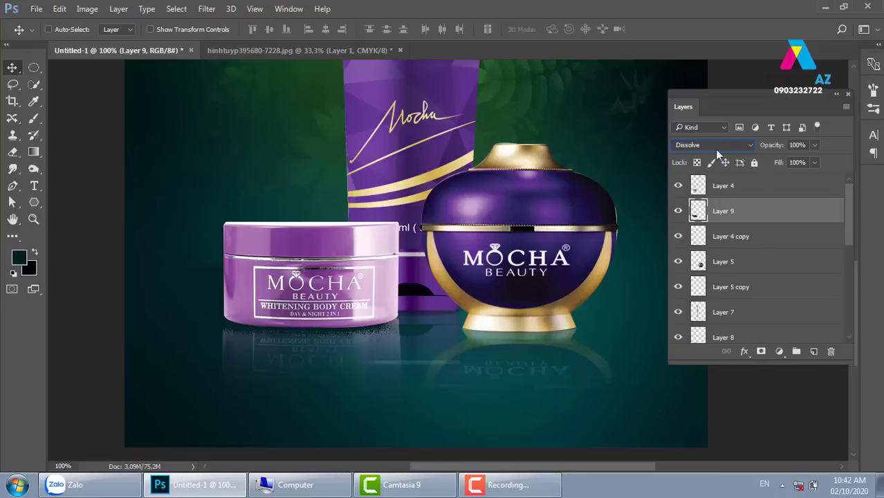
left_click(720, 146)
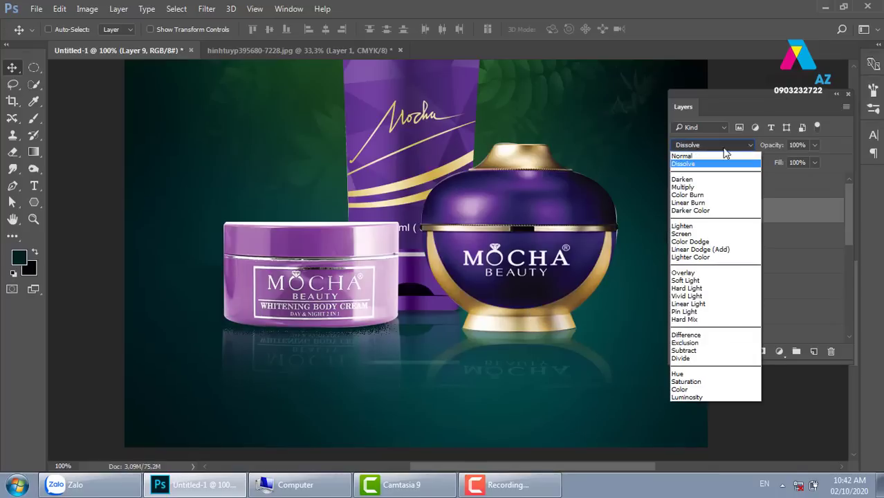
left_click(719, 162)
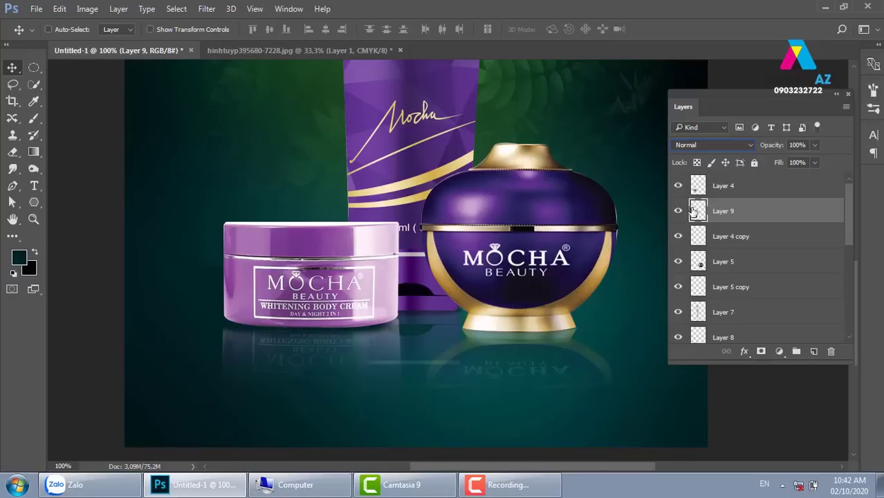
left_click(712, 145)
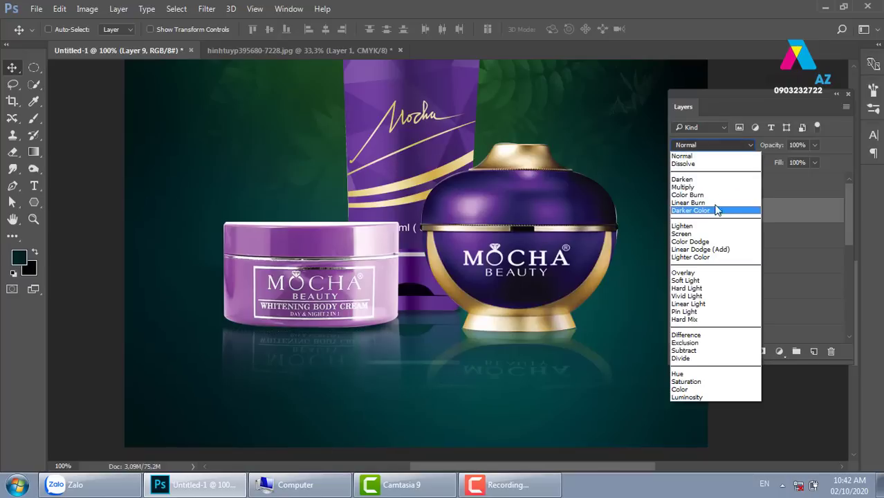
left_click(716, 187)
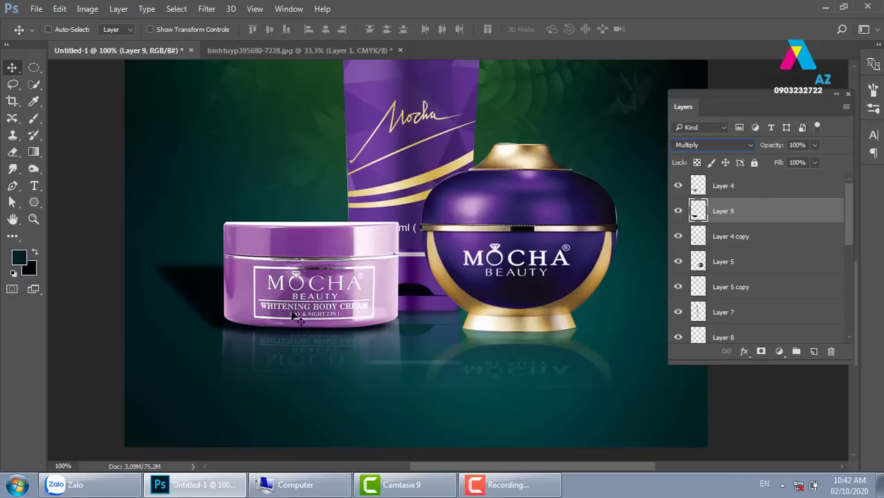
right_click(207, 293)
key("Escape")
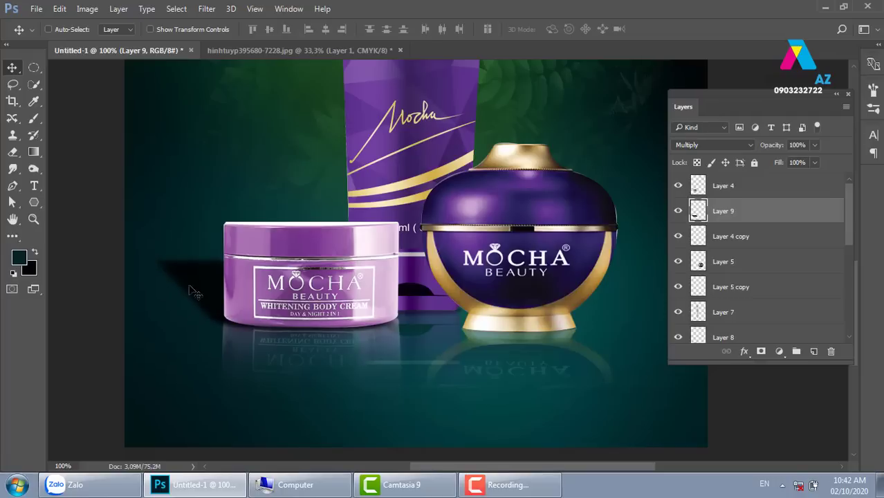
key("6")
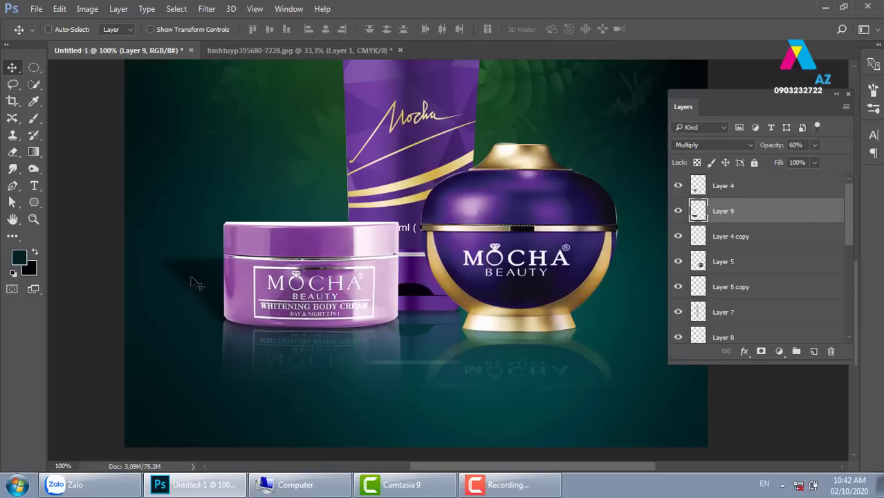
Make a rectangular marquee selection over the upper background.
left_click_drag(33, 68, 72, 63)
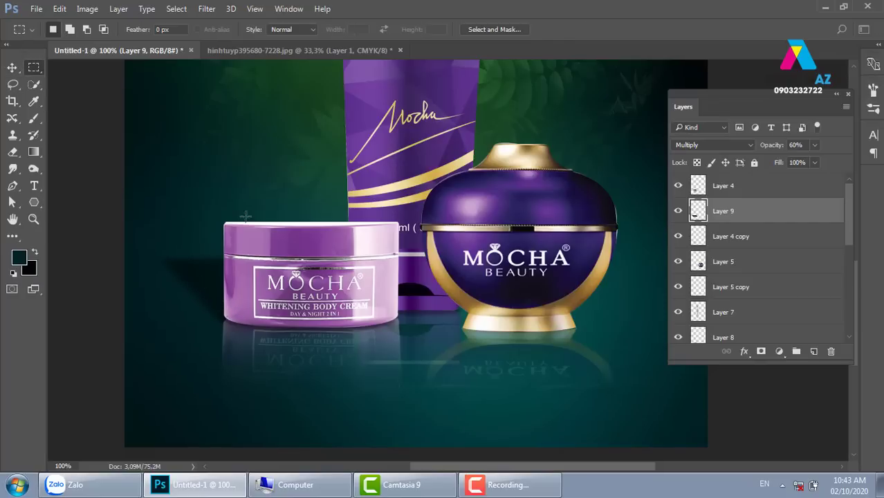
left_click_drag(237, 181, 237, 182)
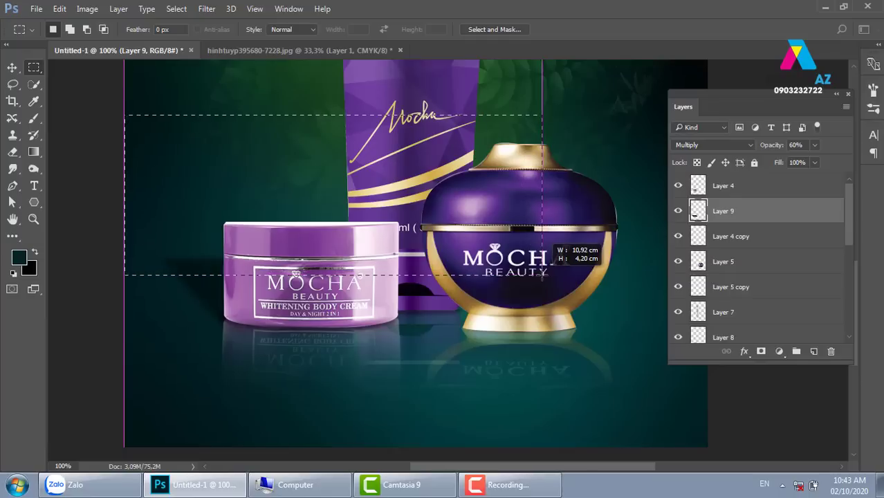
left_click_drag(540, 275, 544, 276)
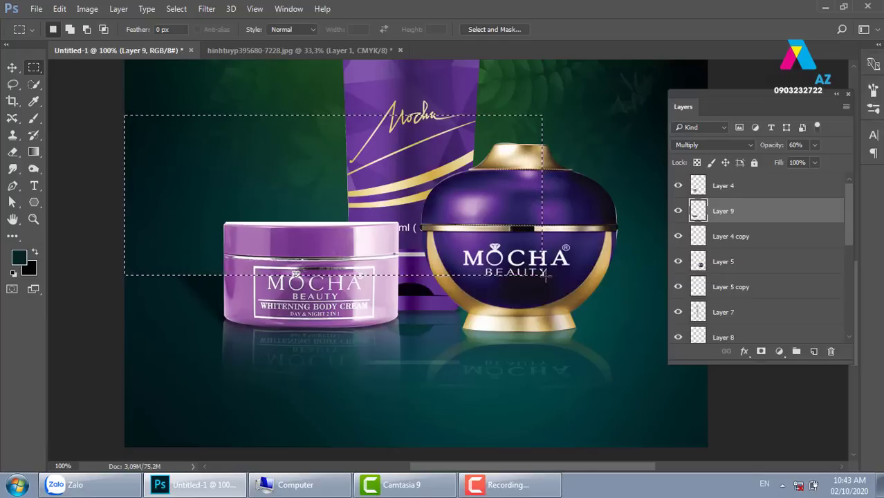
key("ctrl+d")
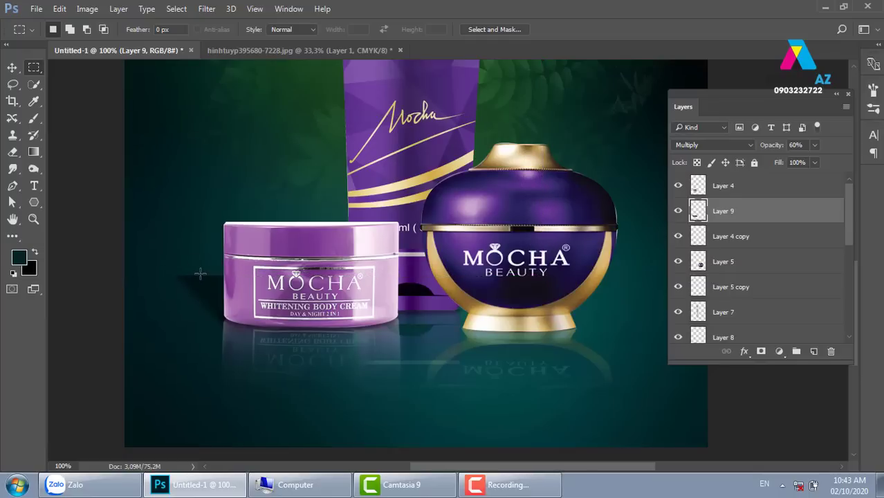
key("ctrl+shift+d")
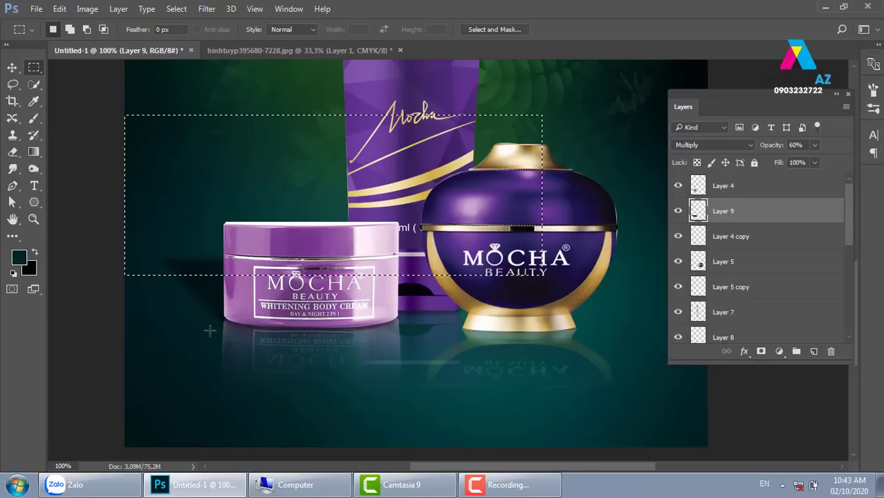
Feather the rectangular selection by 30 px, then switch to Move and deselect.
key("shift+F6")
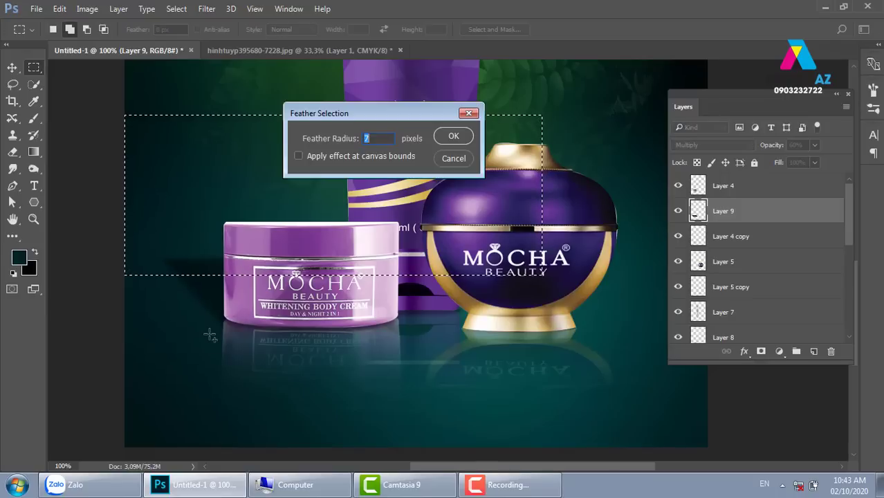
type("30")
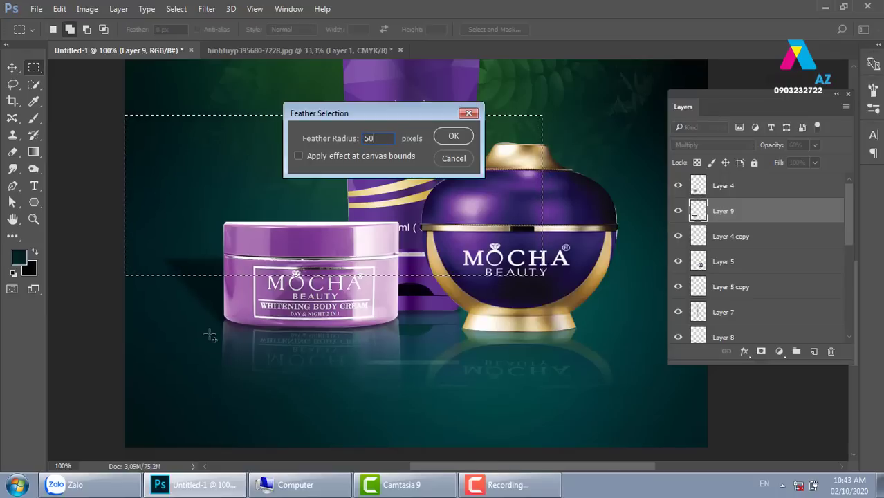
key("Return")
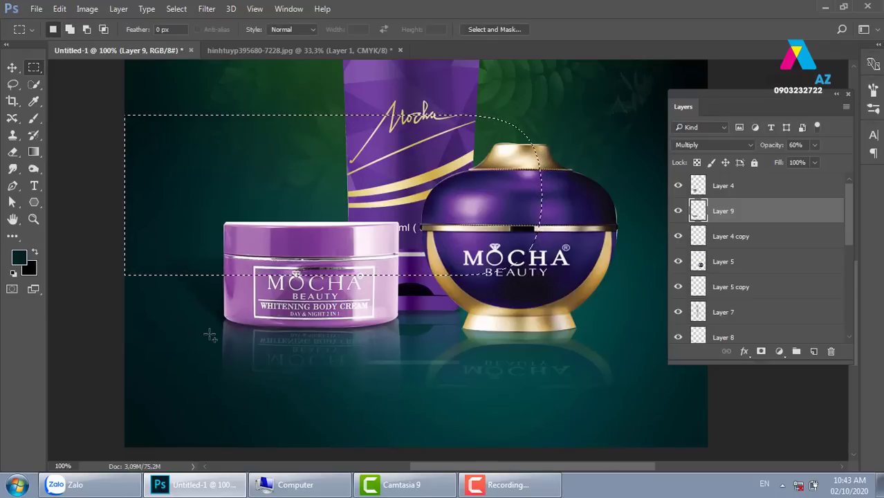
key("v")
key("ctrl+d")
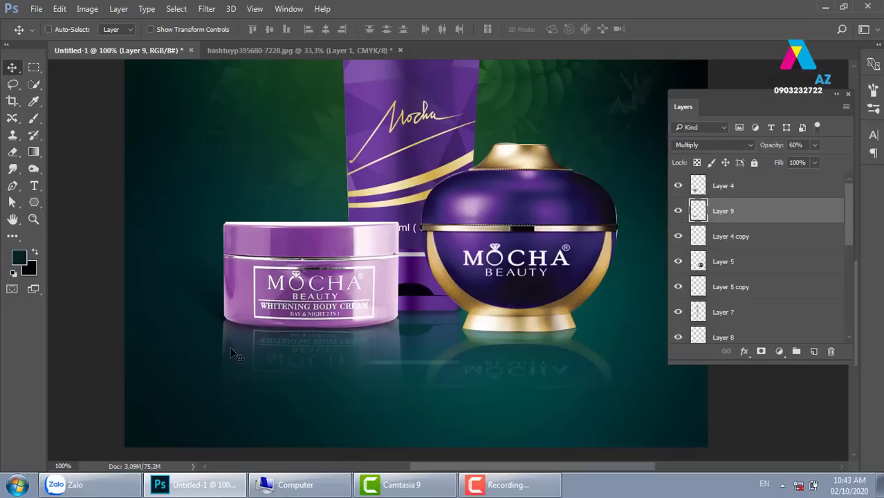
key("ctrl+minus")
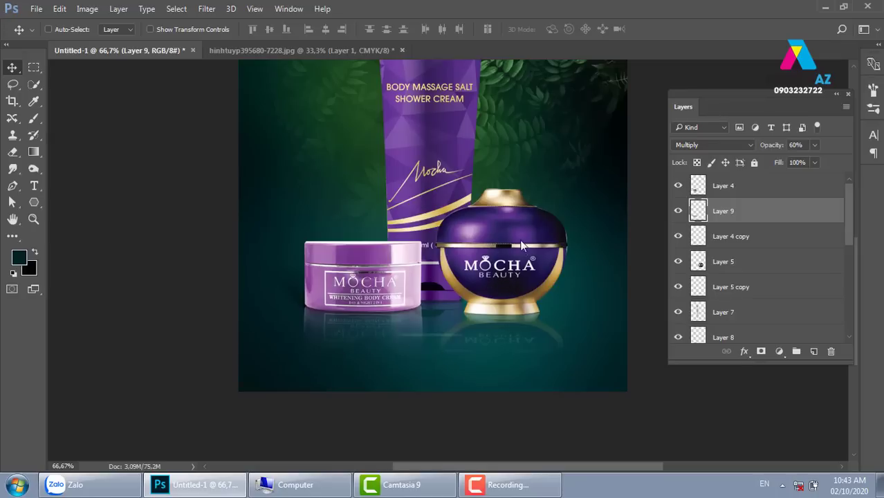
Load the purple jar's Layer 5 outline as a selection on a new empty layer.
right_click(520, 242)
left_click(546, 252)
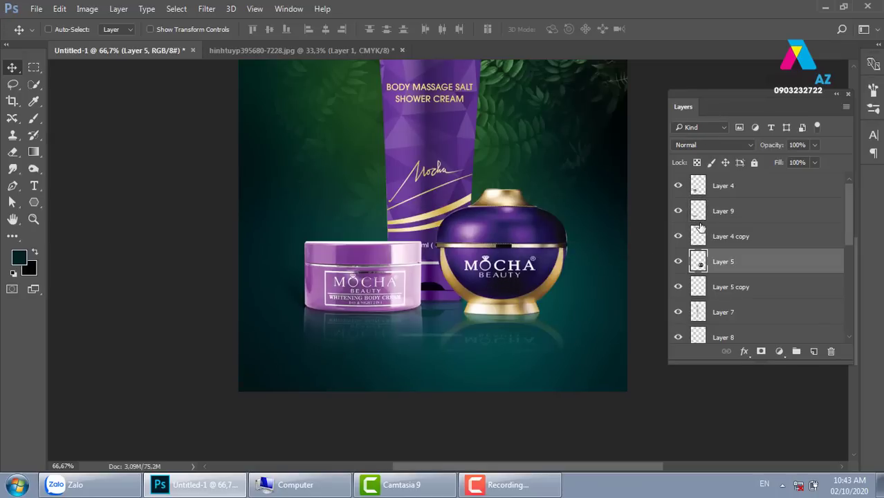
left_click(698, 263, "ctrl")
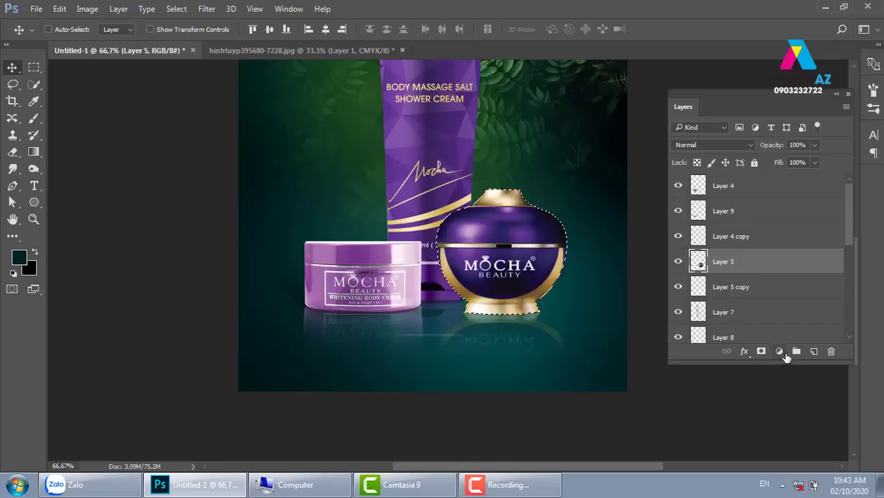
left_click(814, 351)
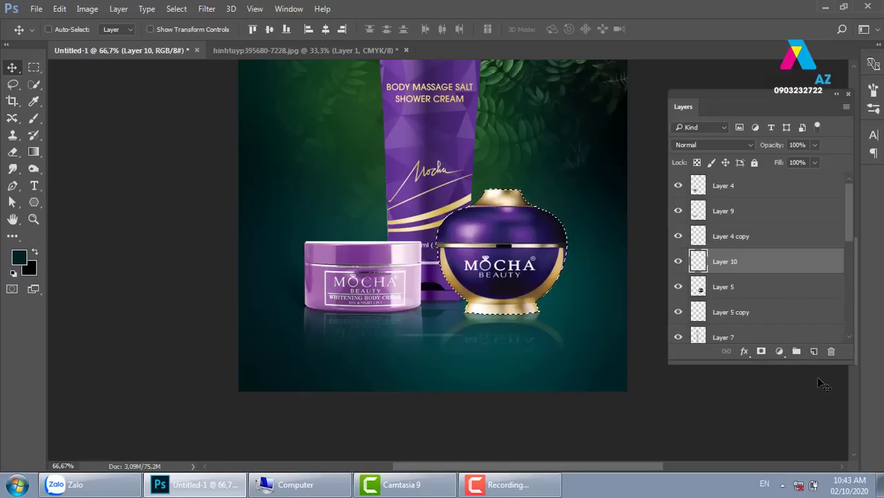
Feather the selection 10 px, fill it dark teal, set Multiply, and move it below the jar.
key("shift+F6")
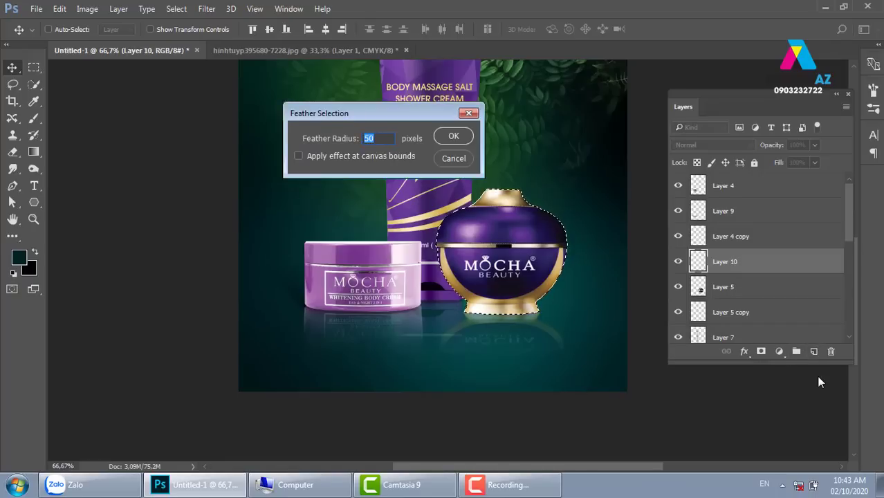
type("10")
key("Return")
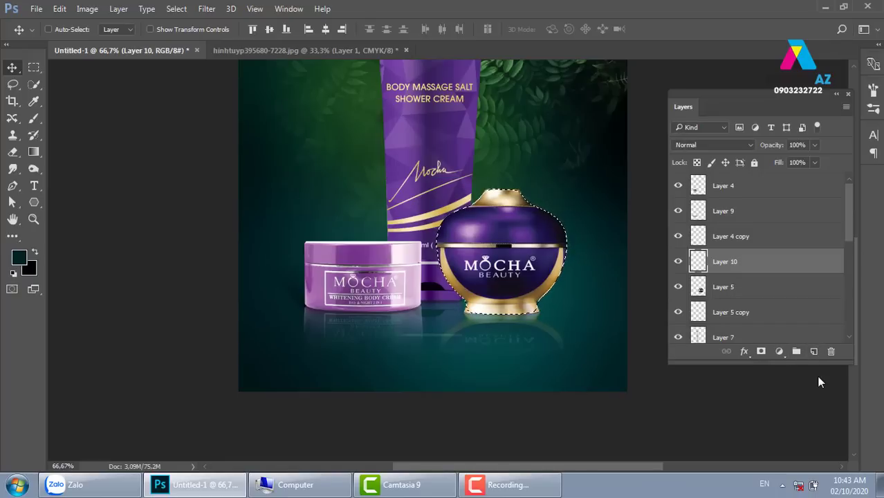
key("alt+BackSpace")
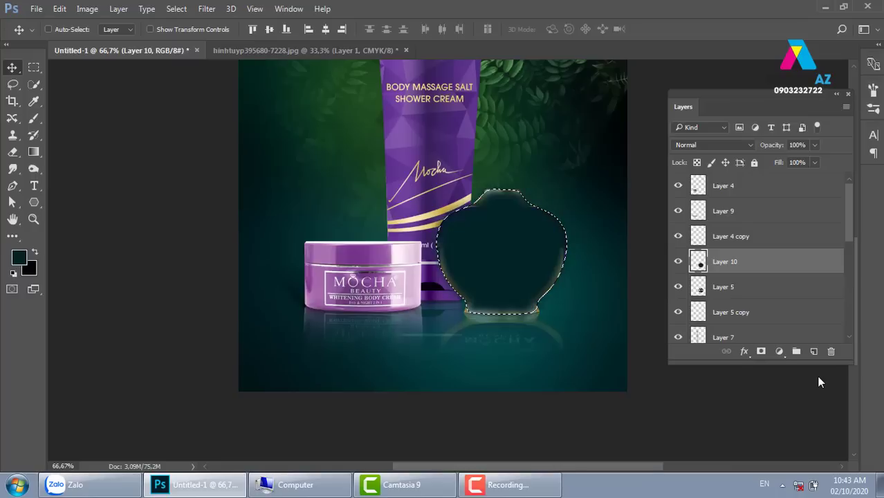
key("ctrl+d")
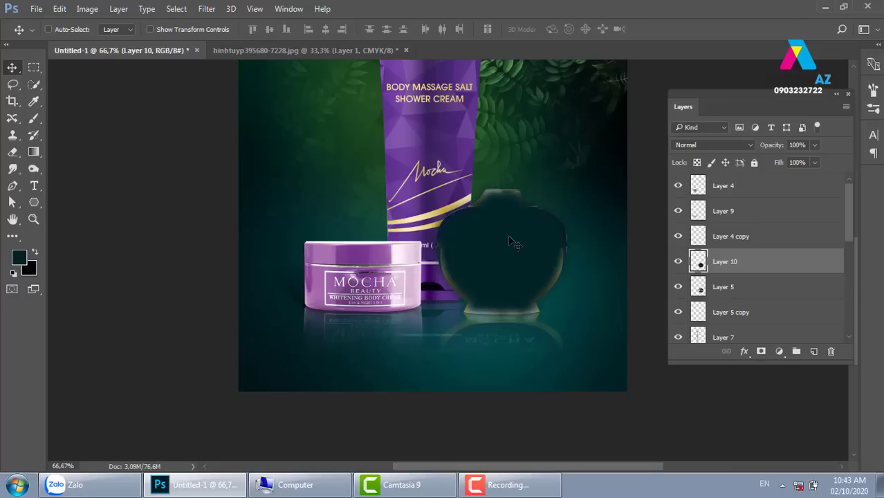
left_click(712, 145)
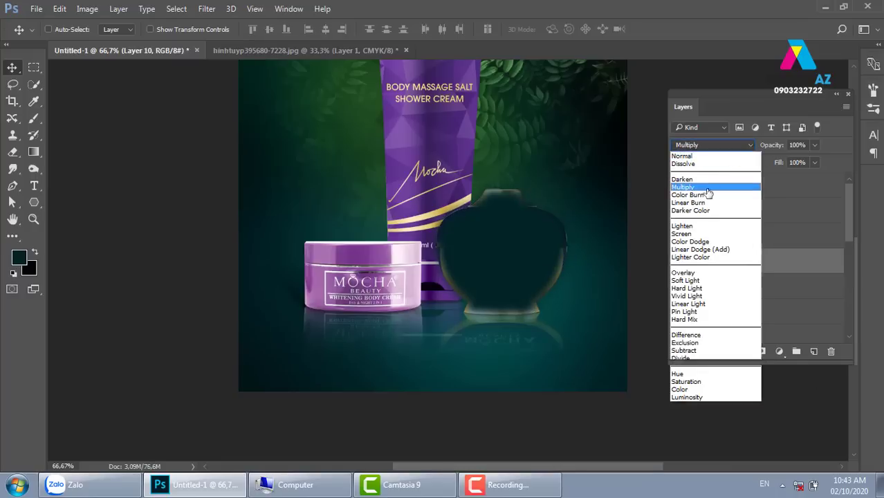
left_click(712, 182)
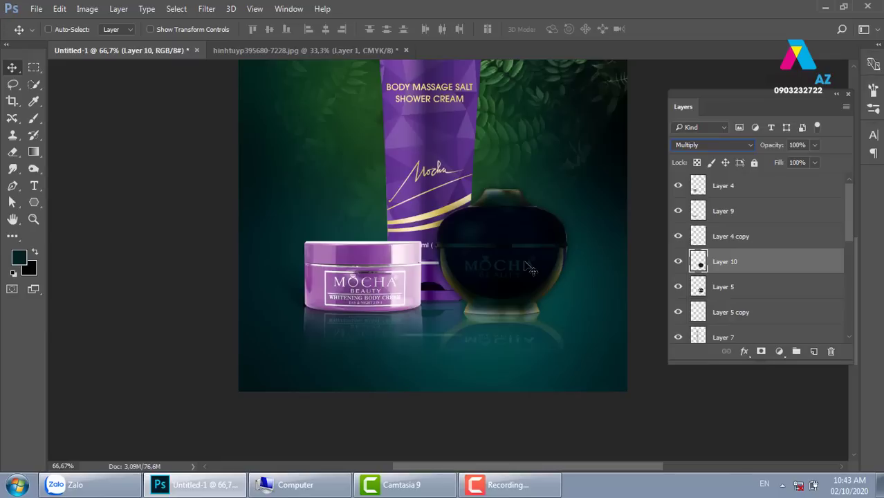
key("ctrl")
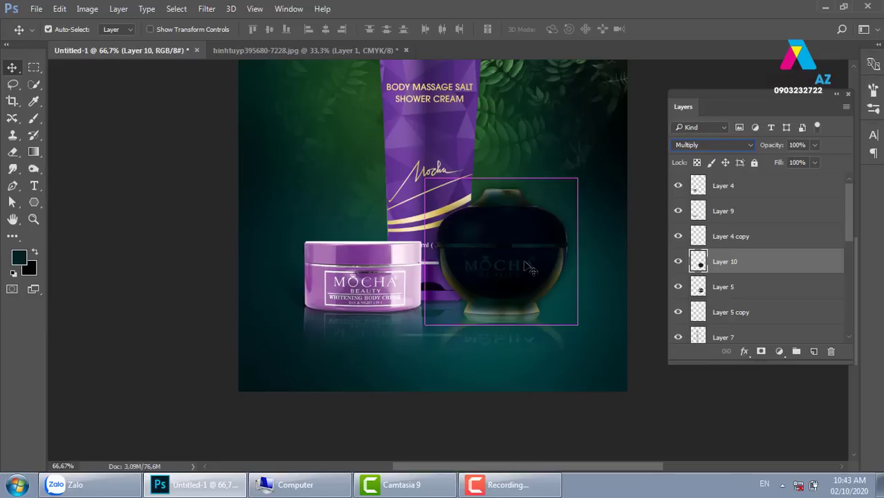
key("ctrl+bracketleft")
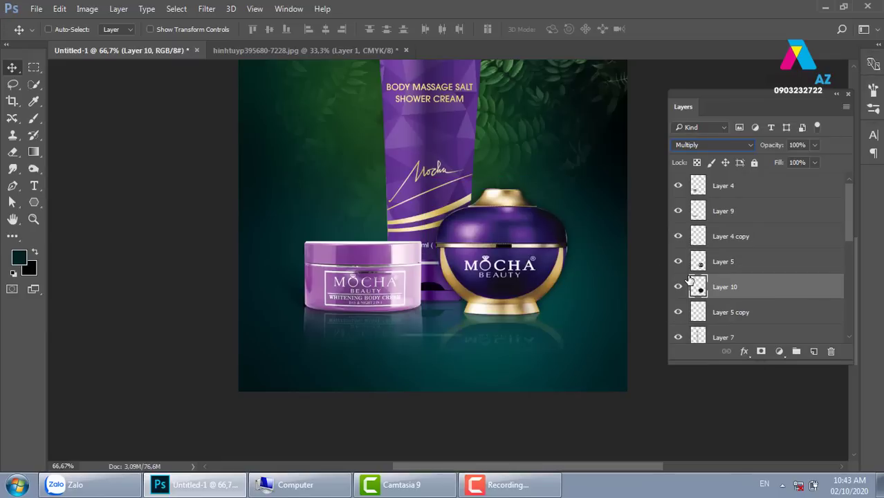
Squash and skew the purple-jar silhouette about 41° to the left as a cast shadow.
key("ctrl+t")
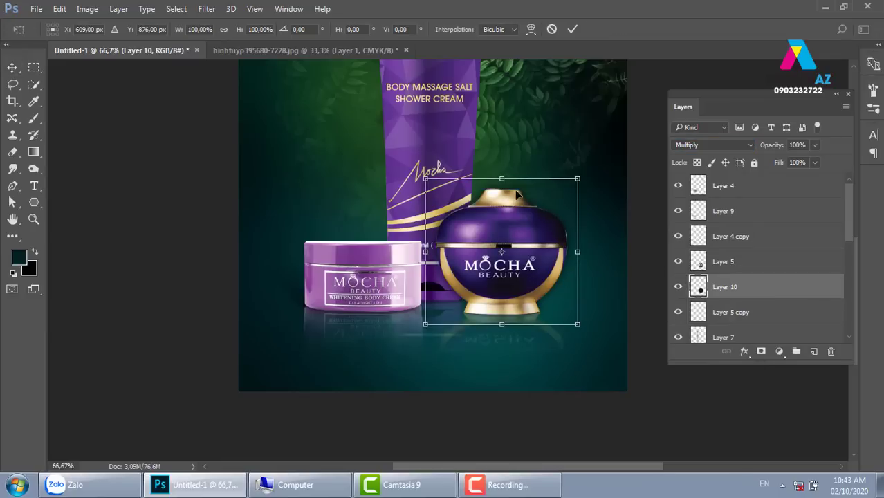
left_click_drag(502, 183, 437, 254)
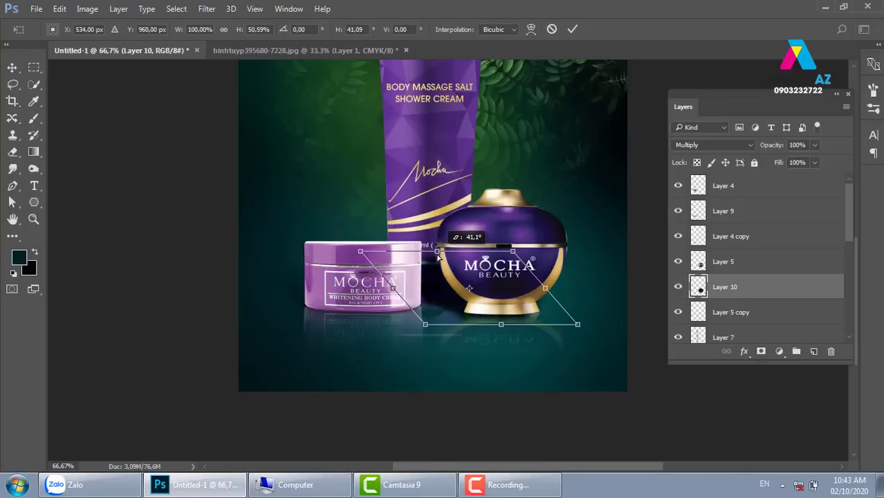
left_click_drag(437, 255, 437, 252)
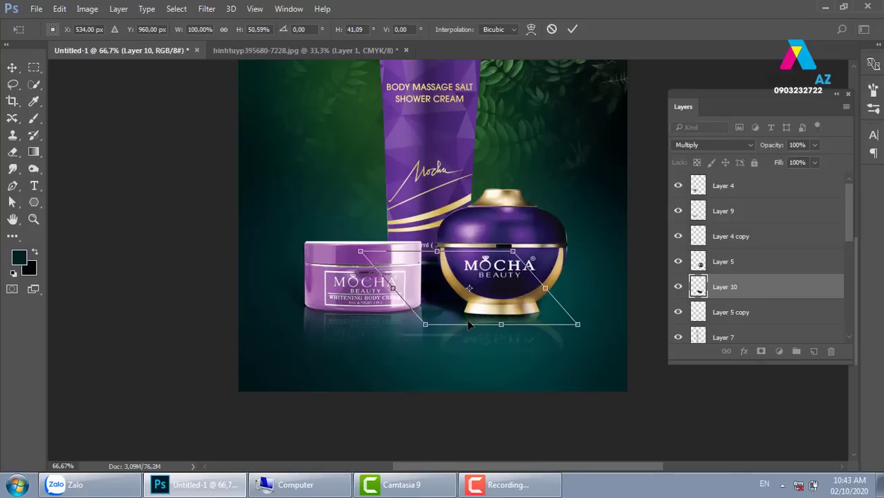
key("Return")
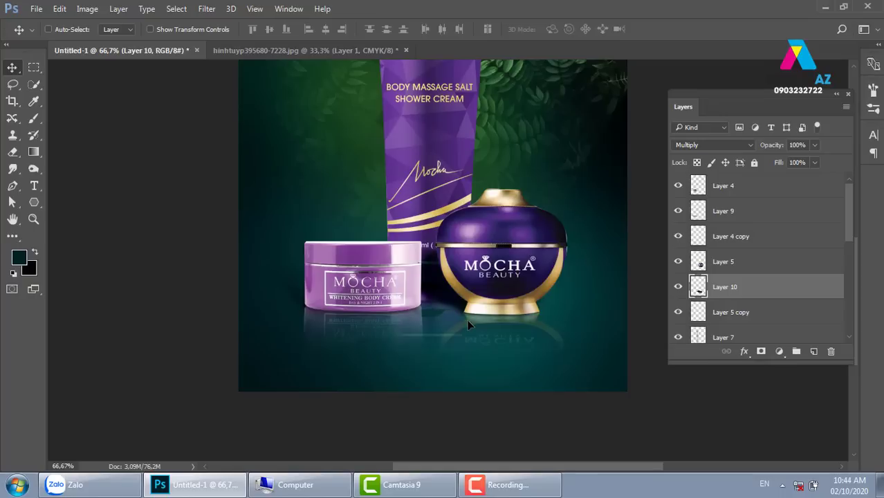
Set the purple-jar shadow to 60% opacity and check it against the whole poster.
key("6")
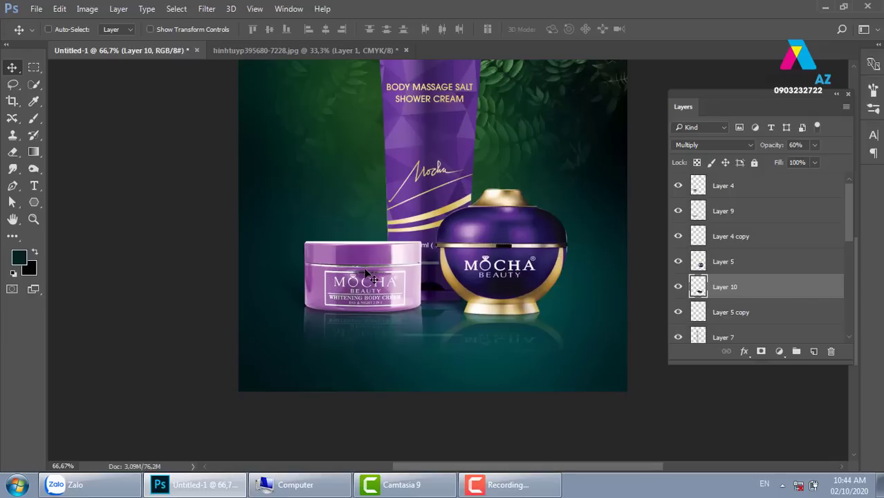
key("ctrl+minus")
key("ctrl+minus")
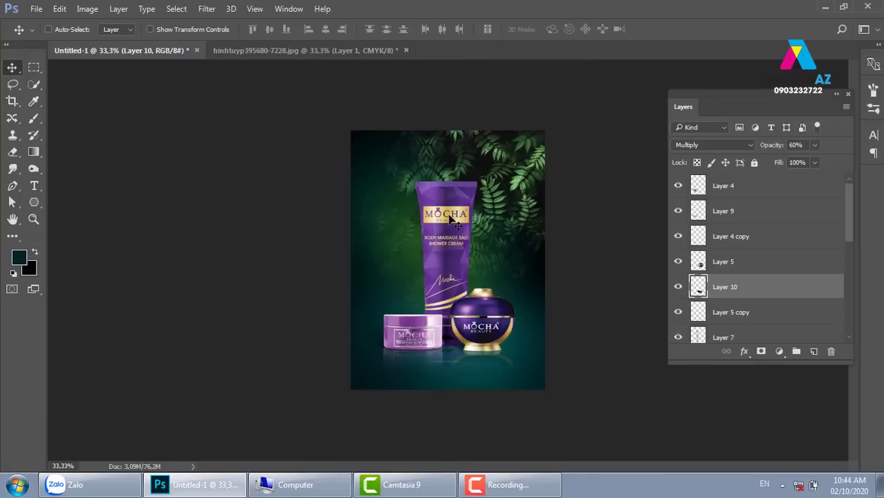
key("ctrl+plus")
key("ctrl+plus")
left_click_drag(468, 263, 447, 191)
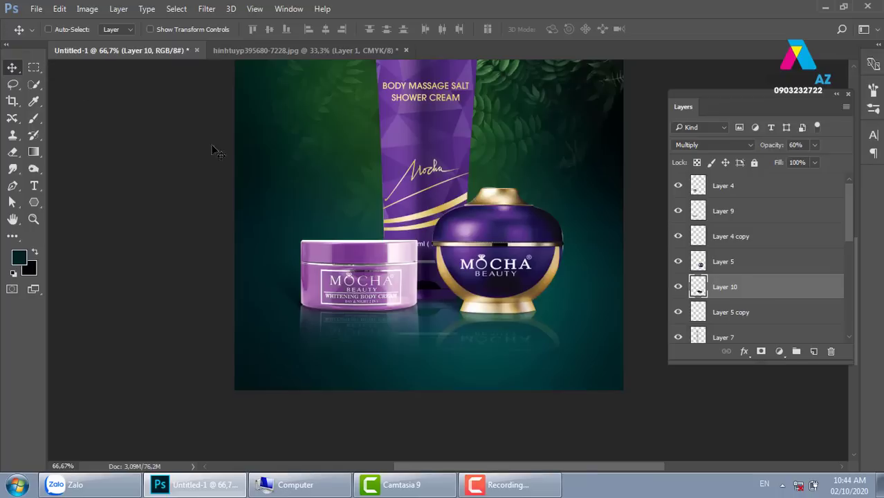
key("ctrl+minus")
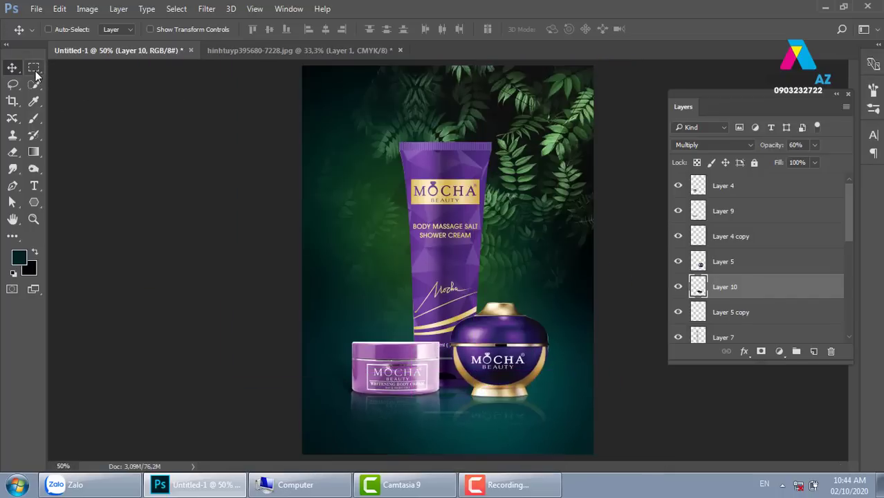
Draw a wide elliptical selection across the poster's bottom.
left_click(36, 69)
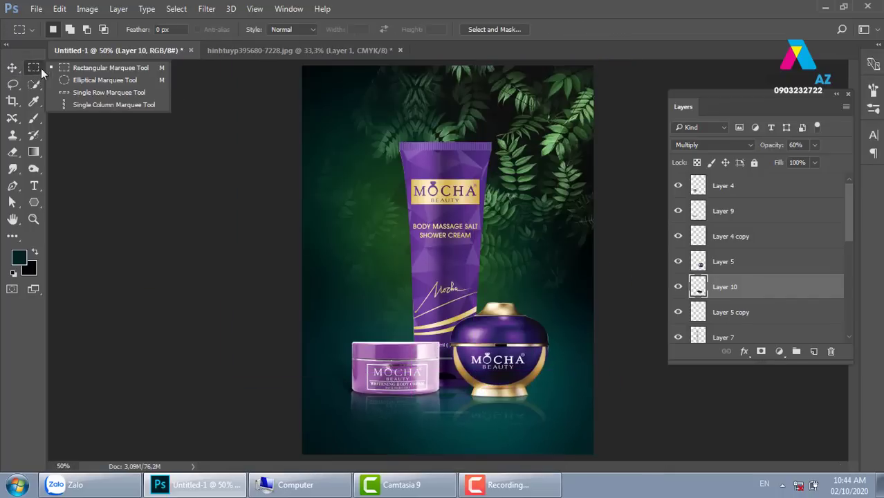
left_click(76, 81)
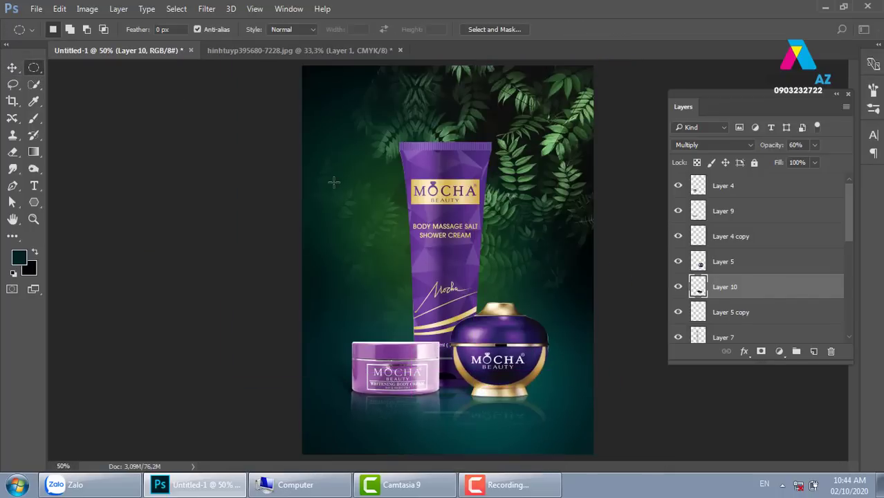
key("ctrl+minus")
mouse_move(284, 321)
left_mouse_down()
mouse_move(623, 428)
mouse_move(590, 434)
mouse_move(602, 429)
left_mouse_up()
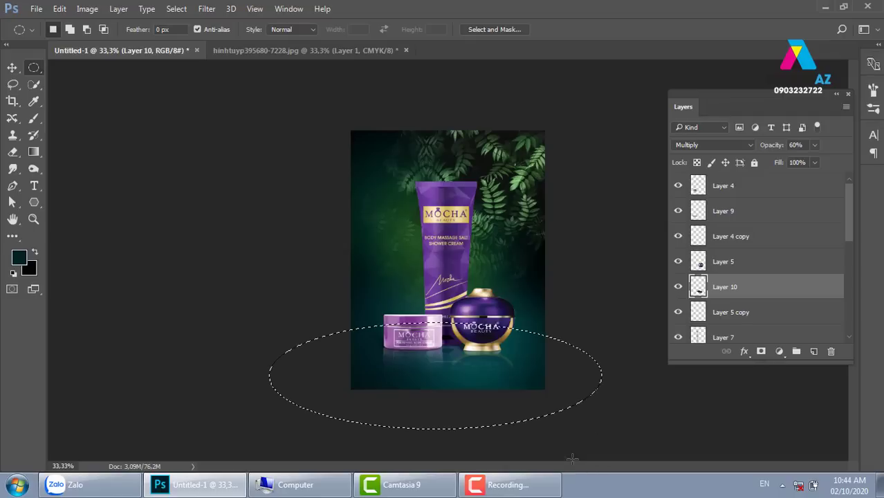
key("ctrl+plus")
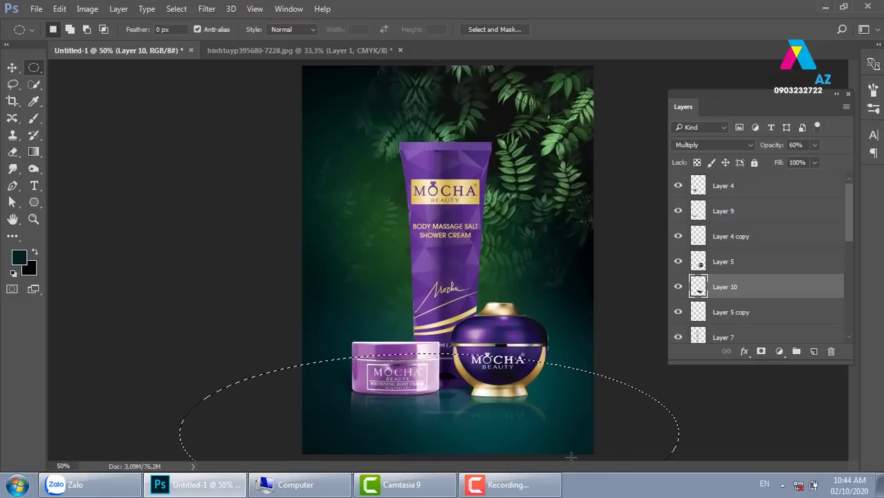
left_click_drag(851, 225, 849, 315)
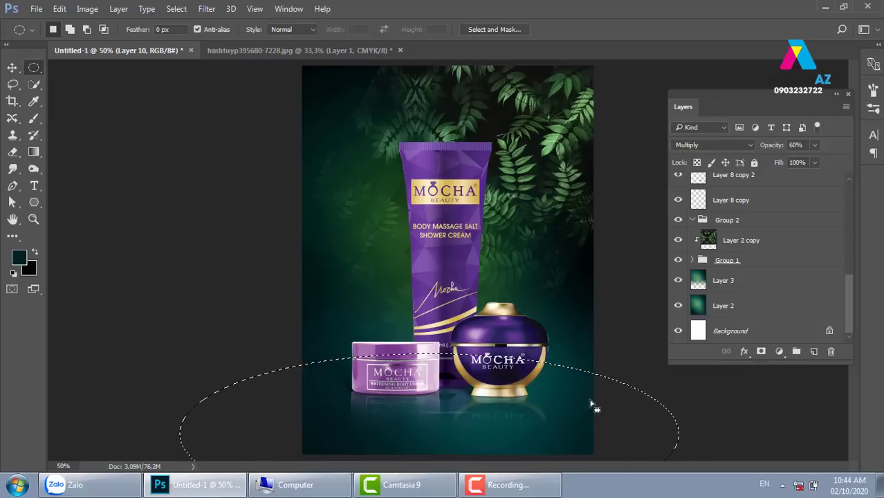
Copy the oval area of the Layer 2 backdrop into a new Layer 11.
key("ctrl+j")
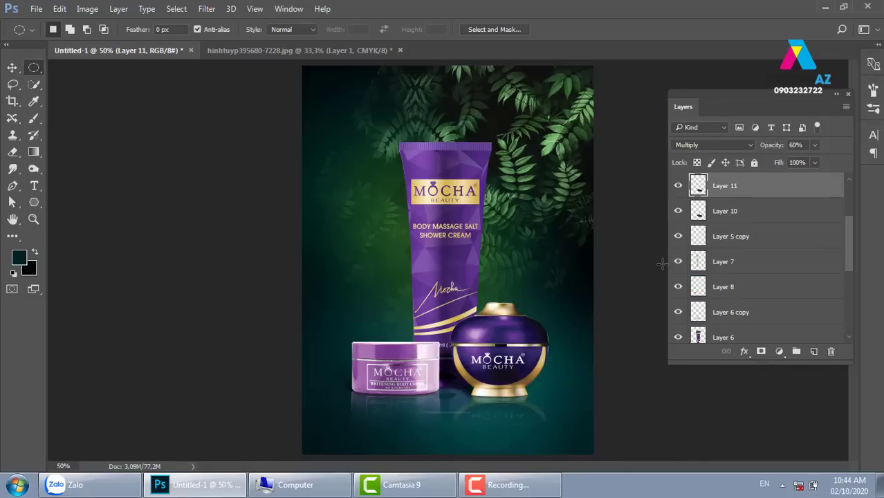
key("ctrl+z")
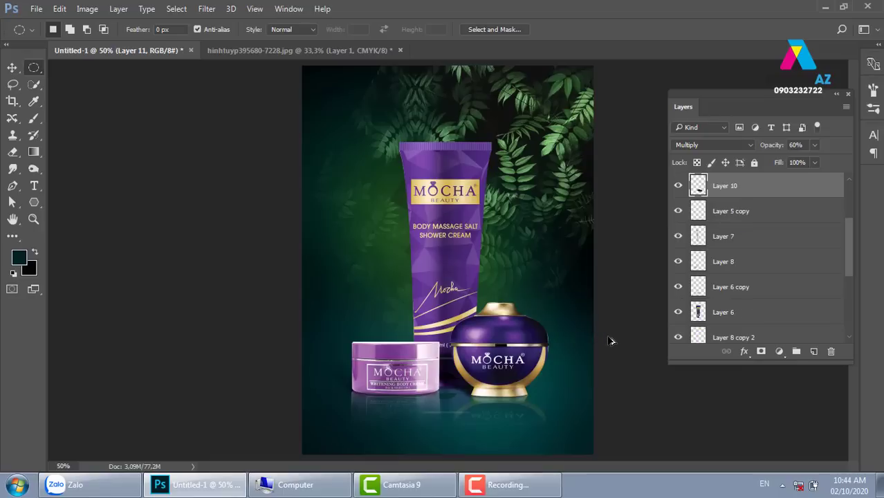
left_click_drag(850, 246, 858, 330)
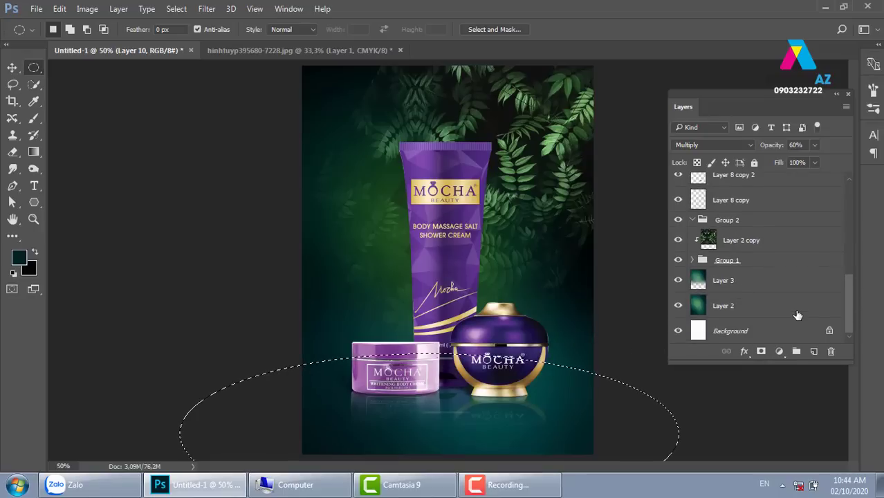
left_click(796, 310)
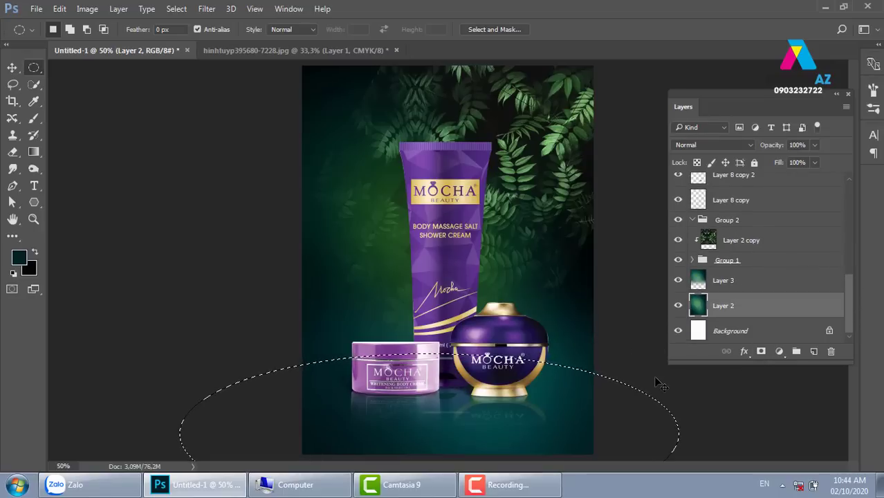
key("ctrl+j")
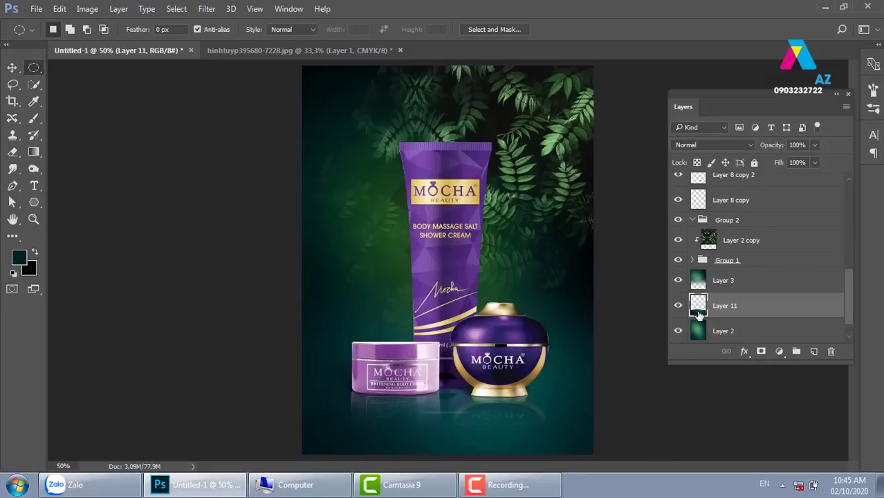
Set Layer 11 to Multiply with 40% fill.
left_click(709, 144)
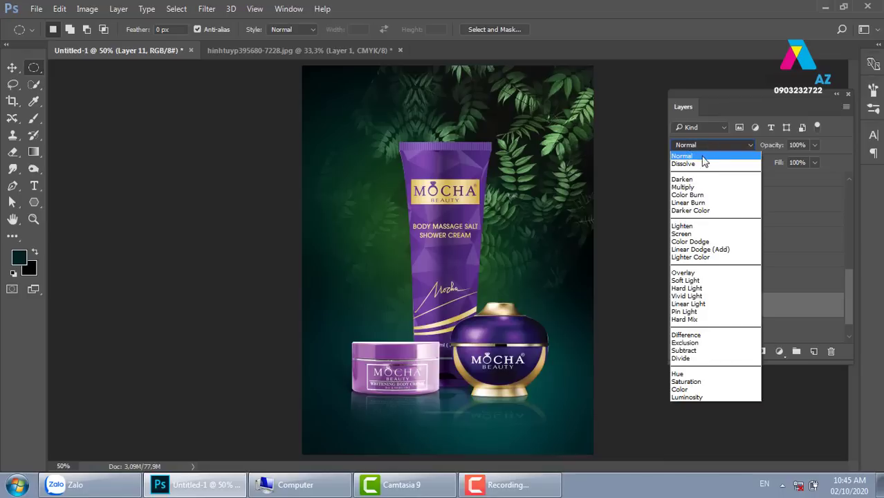
left_click(695, 186)
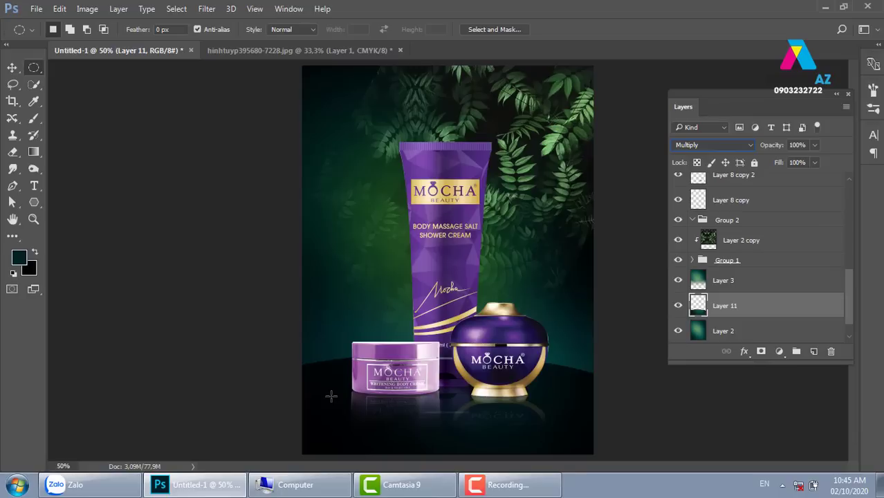
left_click(815, 163)
left_click_drag(796, 179, 794, 180)
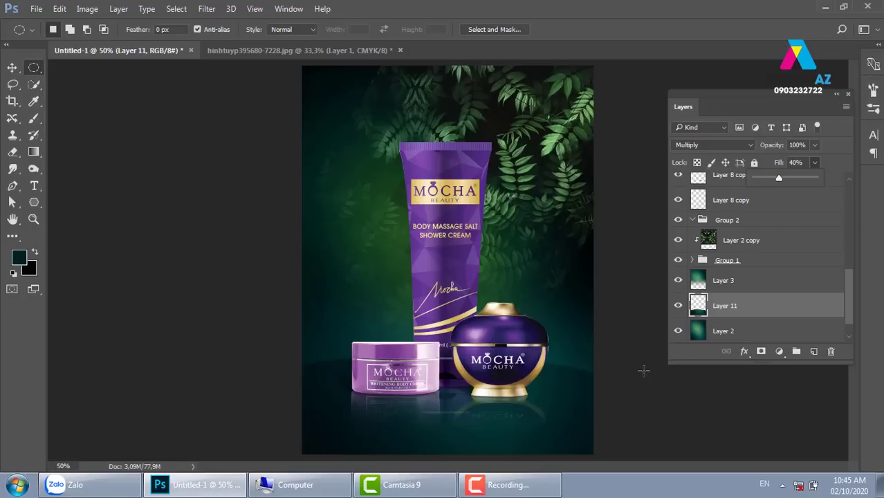
left_click(11, 67)
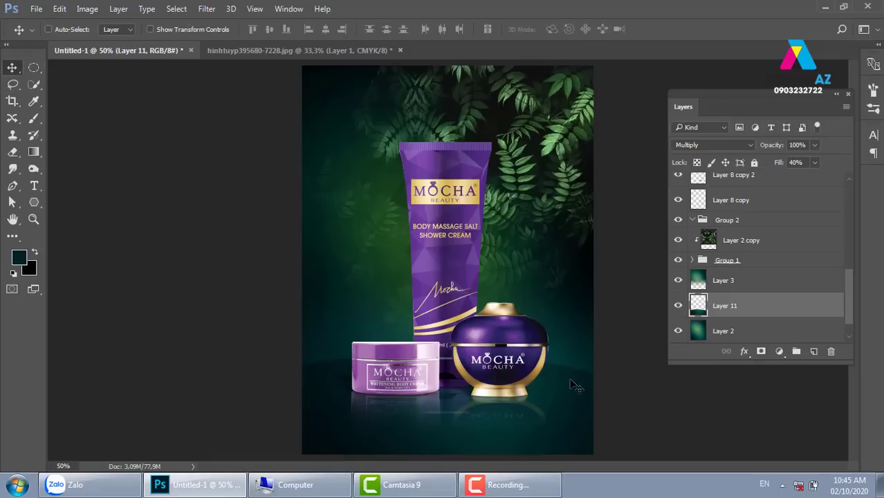
scroll(574, 386, "up", 1, "alt")
Draw an elliptical selection on the floor beneath the three products.
left_click_drag(547, 344, 540, 231)
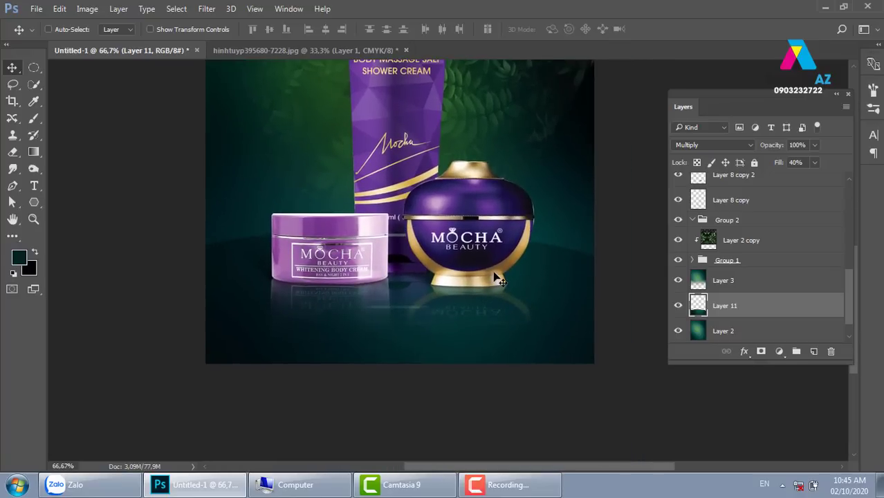
key("ctrl+minus")
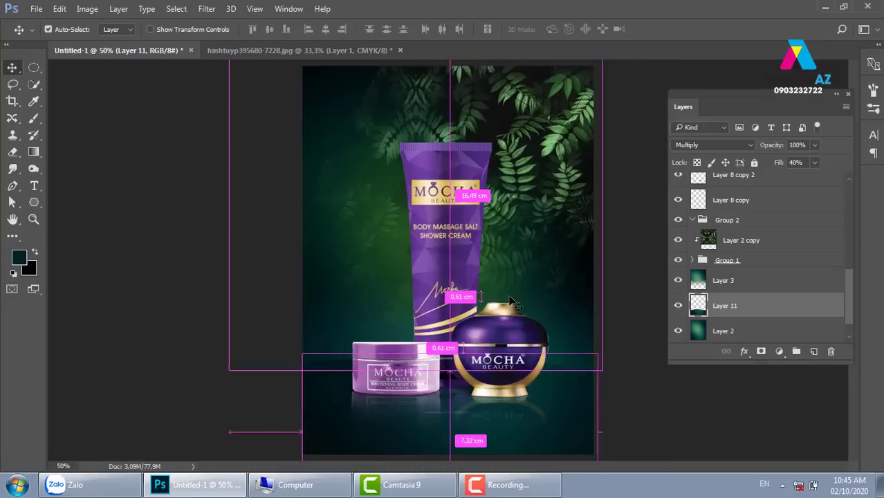
key("ctrl+minus")
left_click(34, 67)
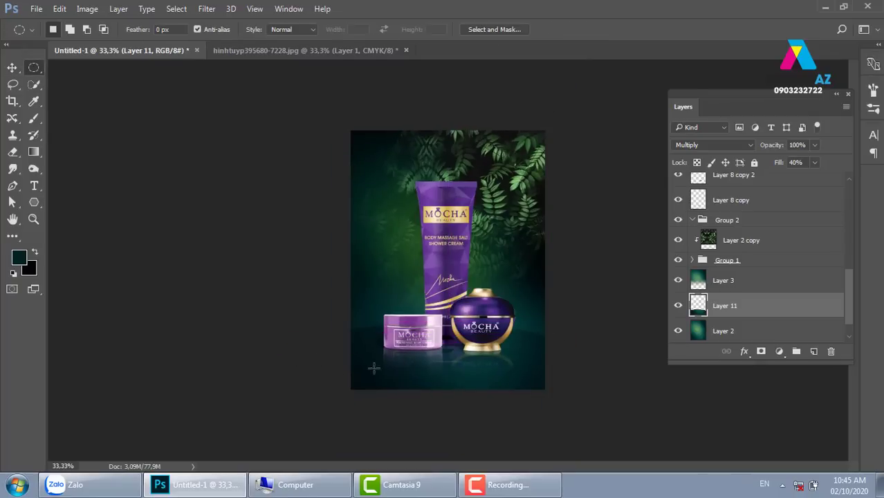
left_click_drag(373, 369, 588, 439)
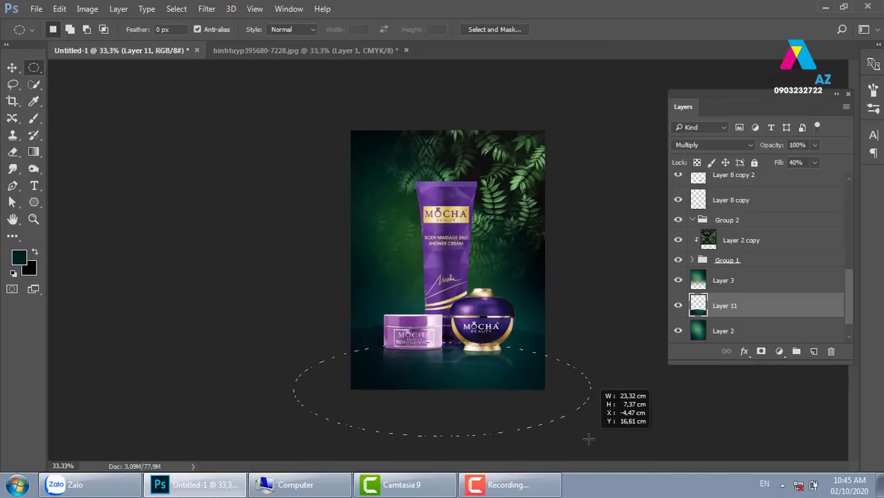
mouse_move(588, 439)
left_mouse_down()
mouse_move(595, 444)
mouse_move(572, 451)
left_mouse_up()
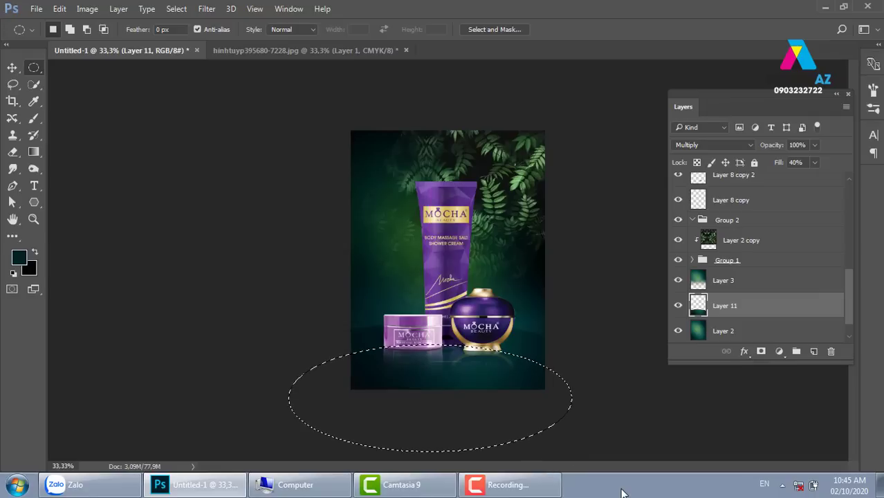
Delete the darkening inside the oval, feathered 30 px, then deselect.
key("ctrl+plus")
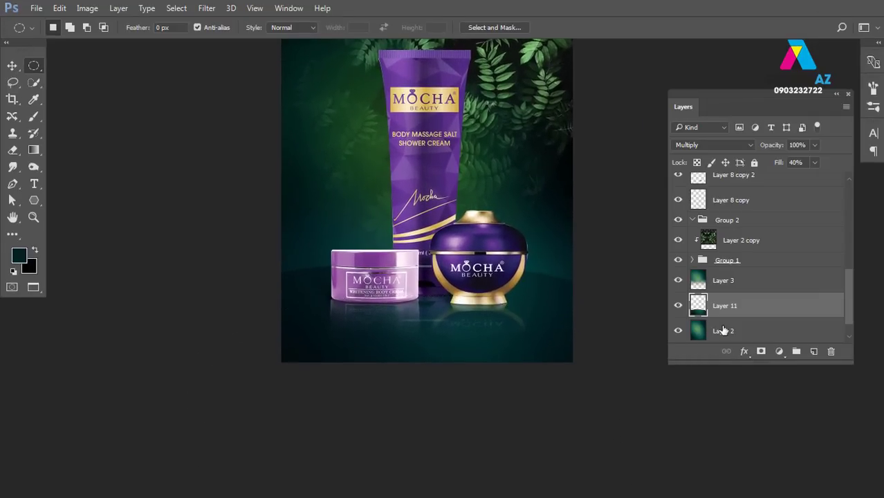
key("ctrl+shift+d")
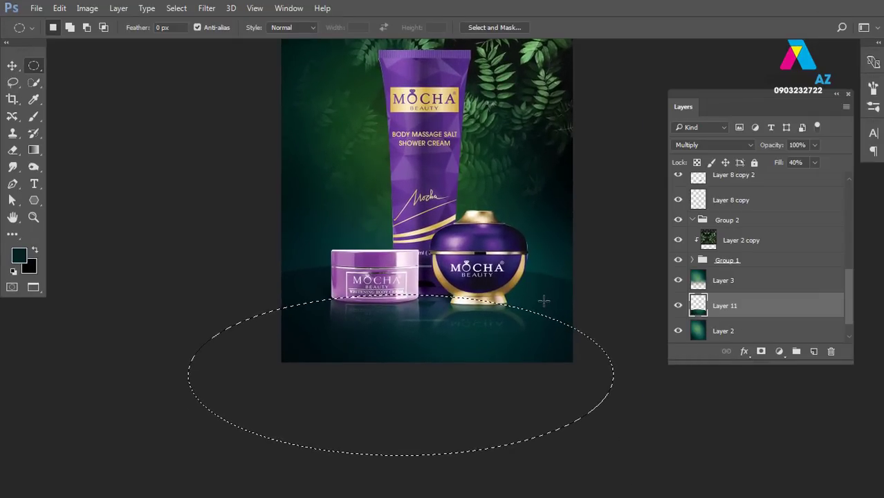
key("Delete")
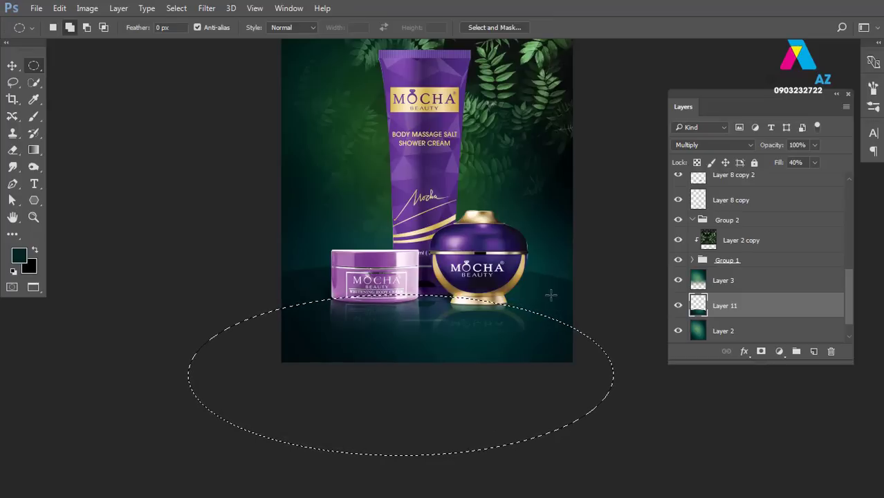
key("shift+F6")
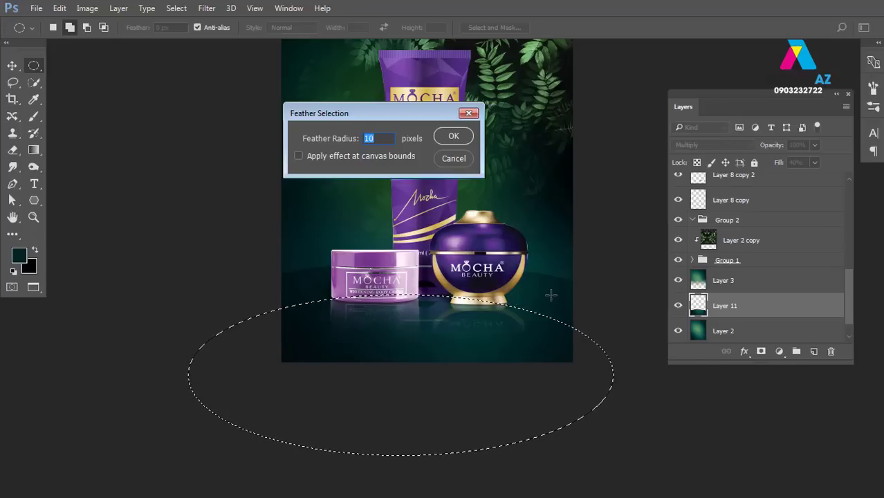
type("30")
key("Return")
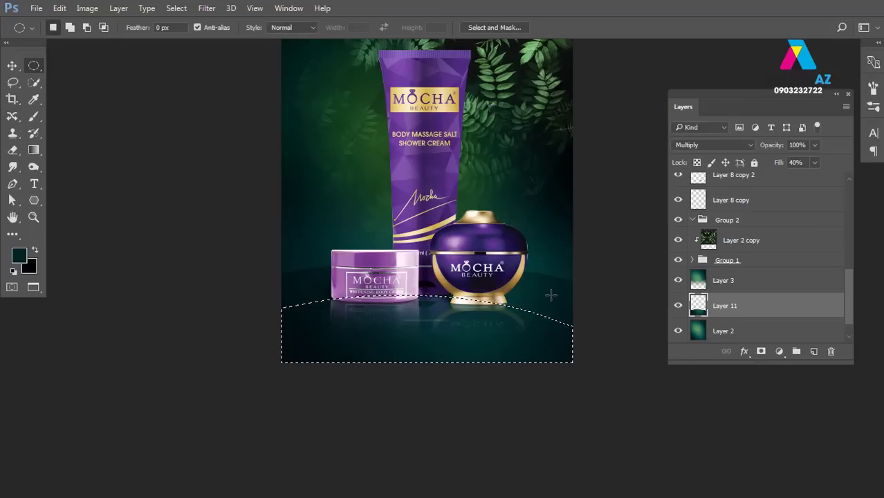
key("v")
key("ctrl+d")
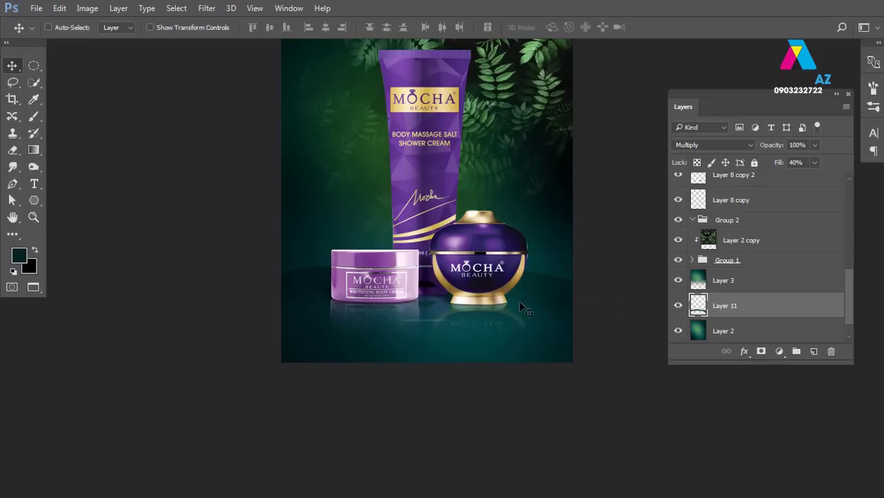
key("ctrl+minus")
key("ctrl+plus")
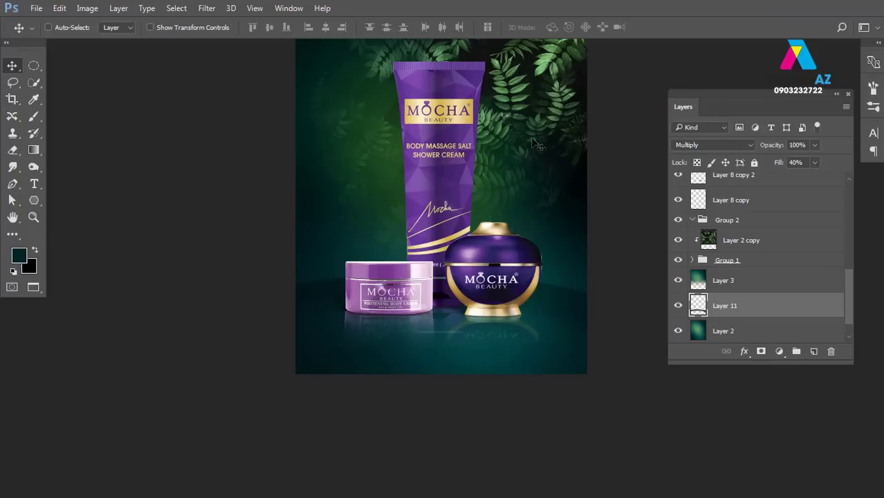
left_click_drag(533, 111, 527, 231)
left_click_drag(433, 202, 430, 180)
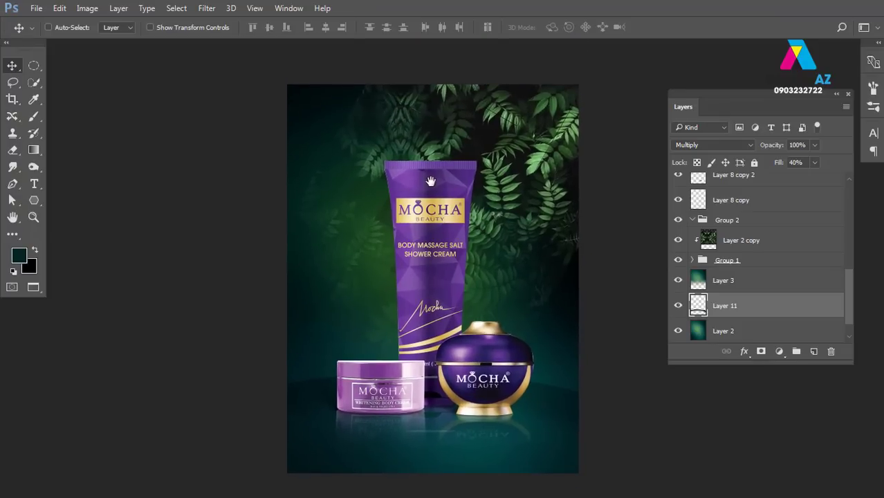
Browse to the thuvienanh Backgroud texture folder to find an image.
key("ctrl")
key("ctrl+o")
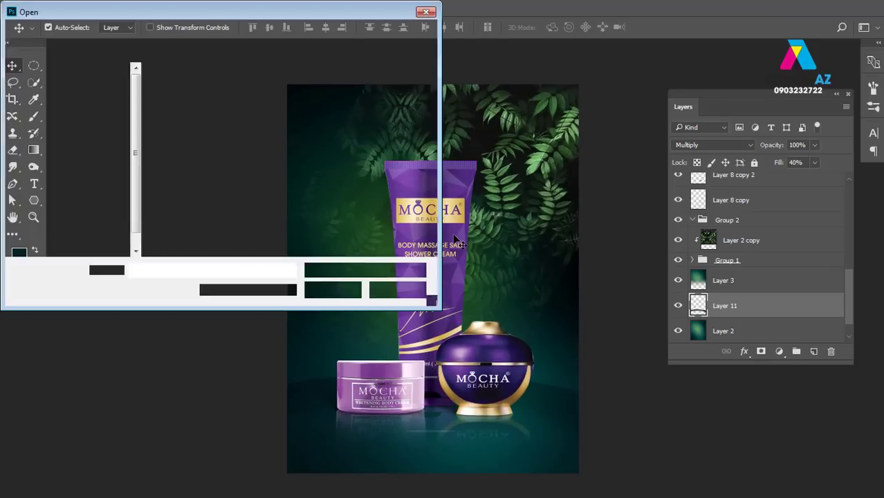
left_click(104, 31)
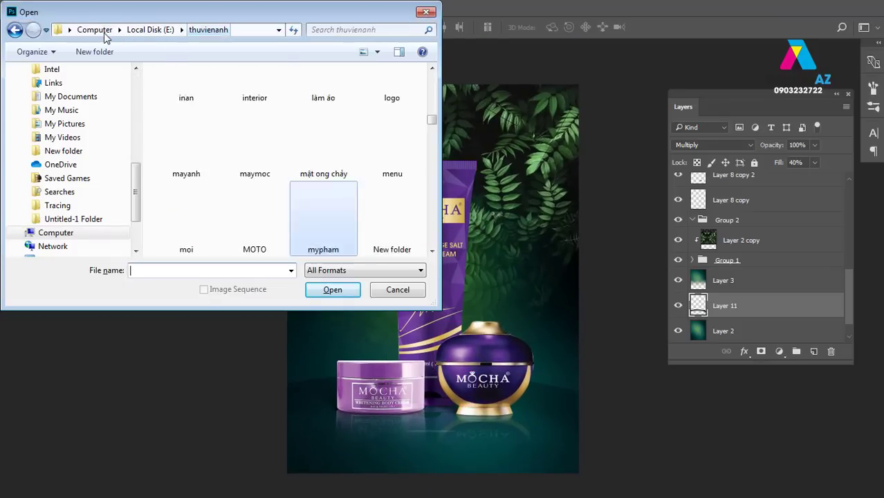
key("b")
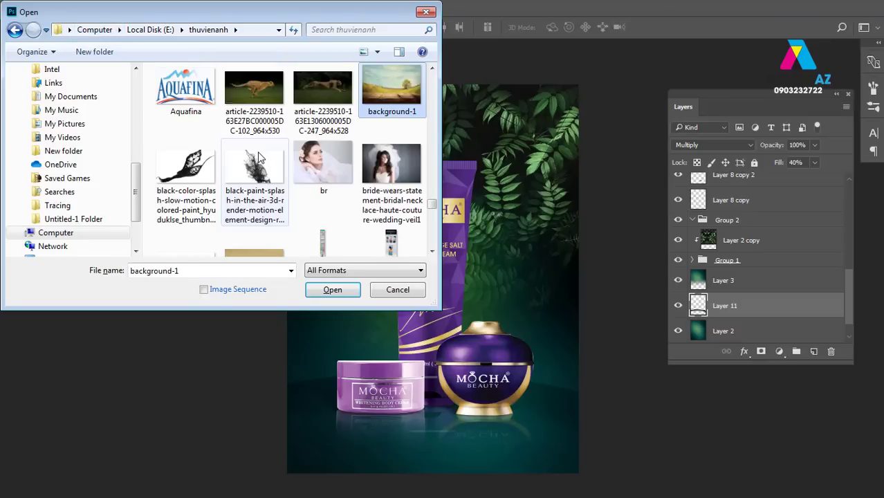
key("b")
key("b")
key("b")
key("b")
key("b")
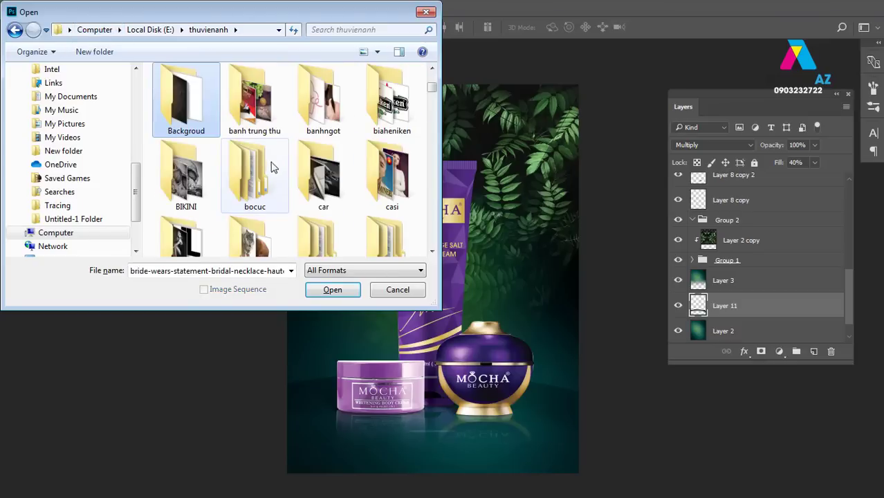
double_click(193, 119)
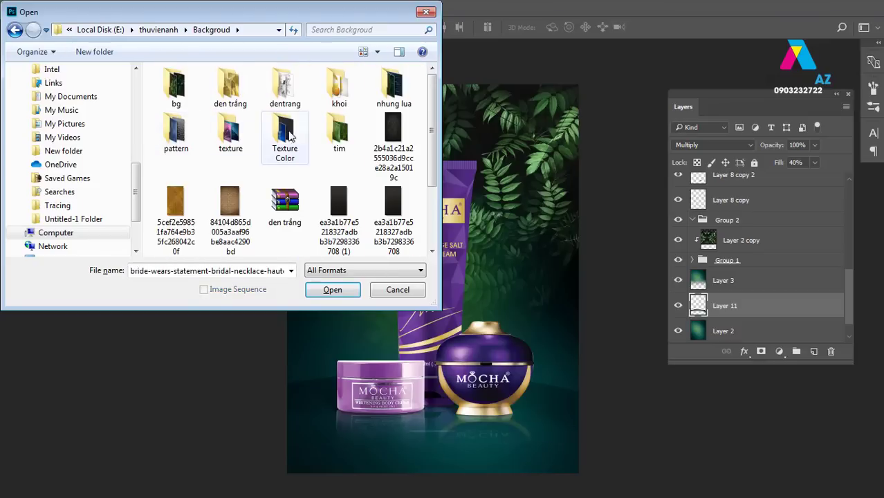
double_click(232, 137)
left_click_drag(432, 81, 436, 92)
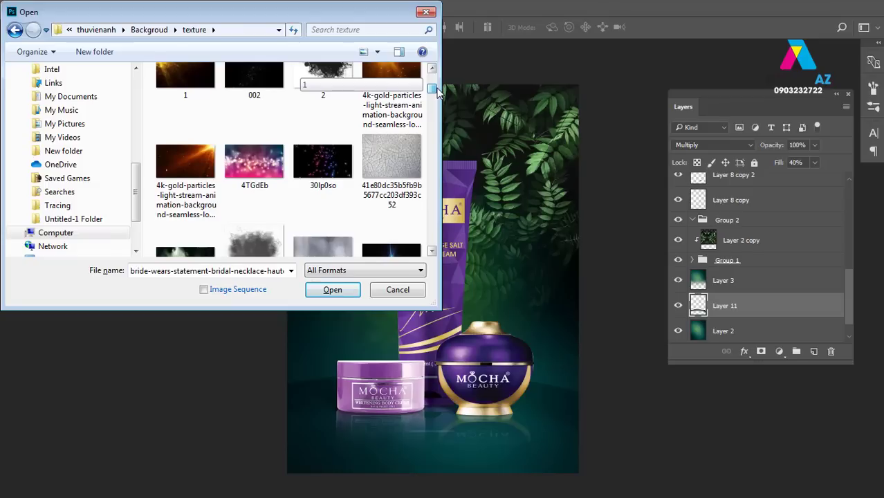
left_click_drag(437, 92, 433, 120)
Open the dark light-rays image and select all of it.
left_click(178, 97)
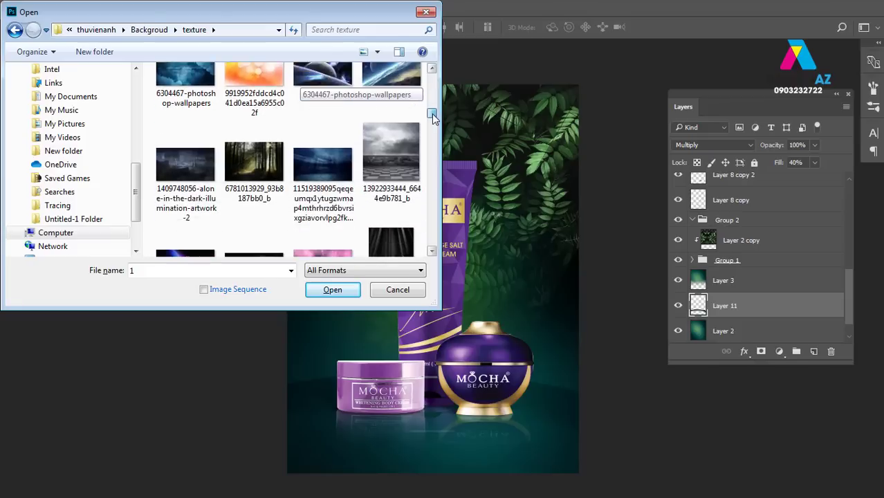
left_click(403, 222)
left_click(339, 294)
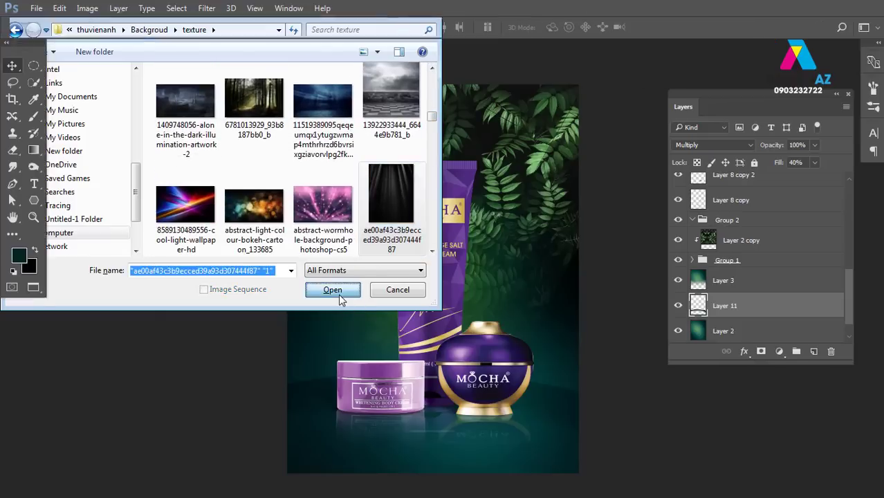
left_click(448, 192)
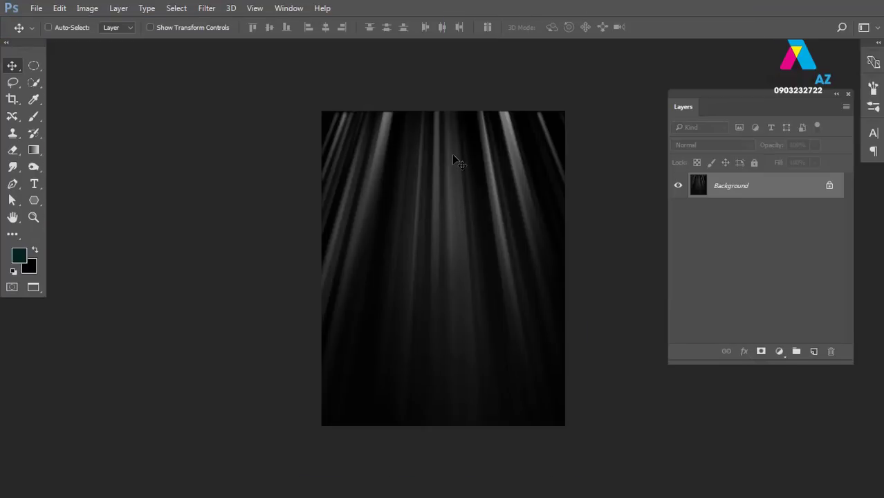
key("f")
key("f")
key("f")
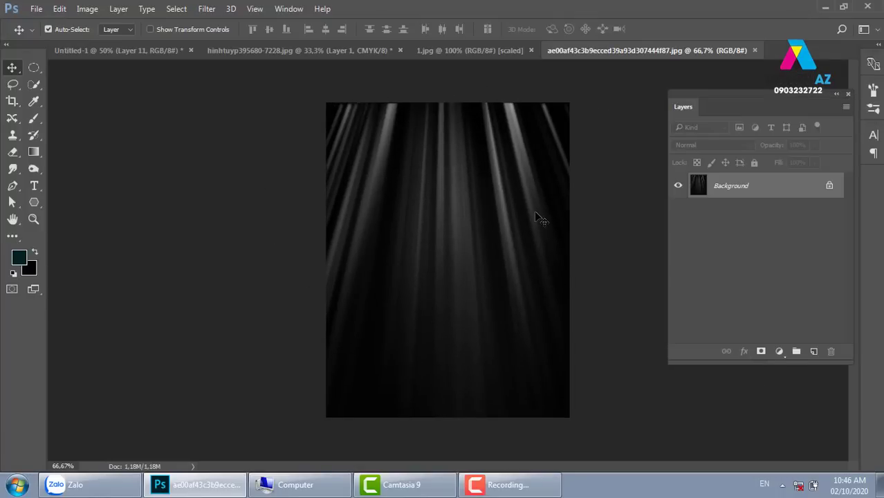
key("ctrl+a")
Paste the light rays into the Mocha poster as the top layer, moved to the upper left.
left_click(132, 48)
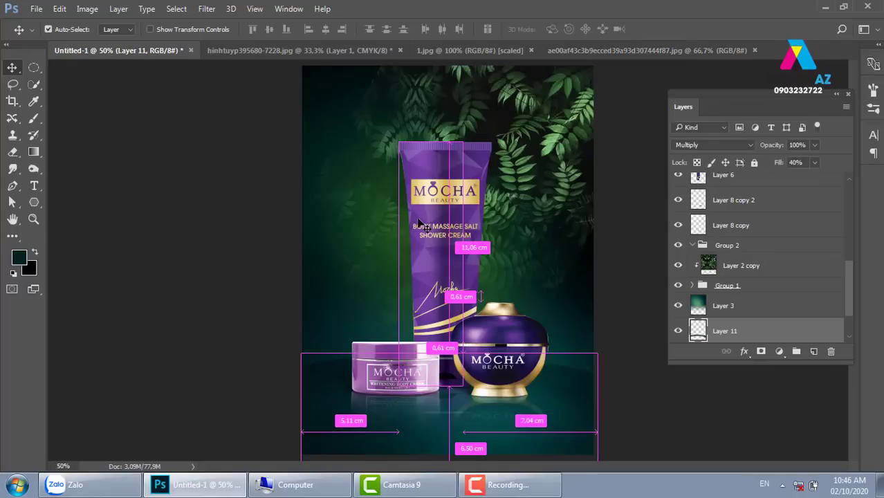
key("ctrl+v")
left_click_drag(361, 226, 335, 191)
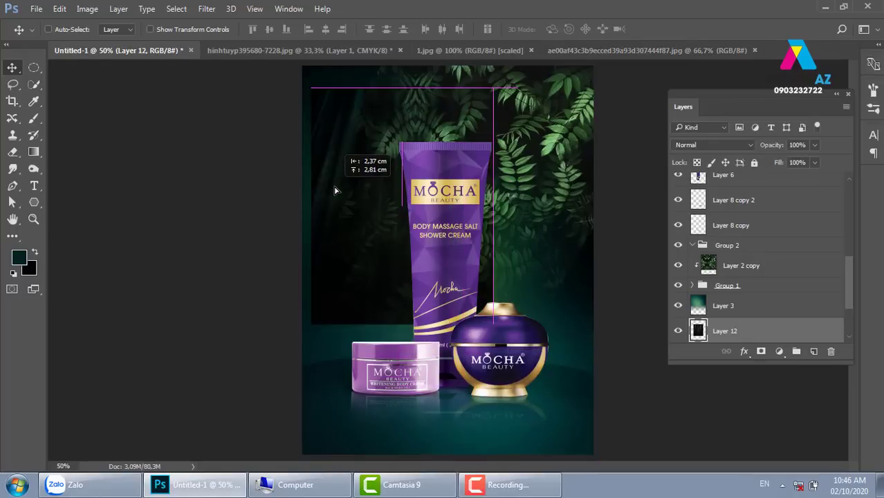
key("ctrl+shift+bracketright")
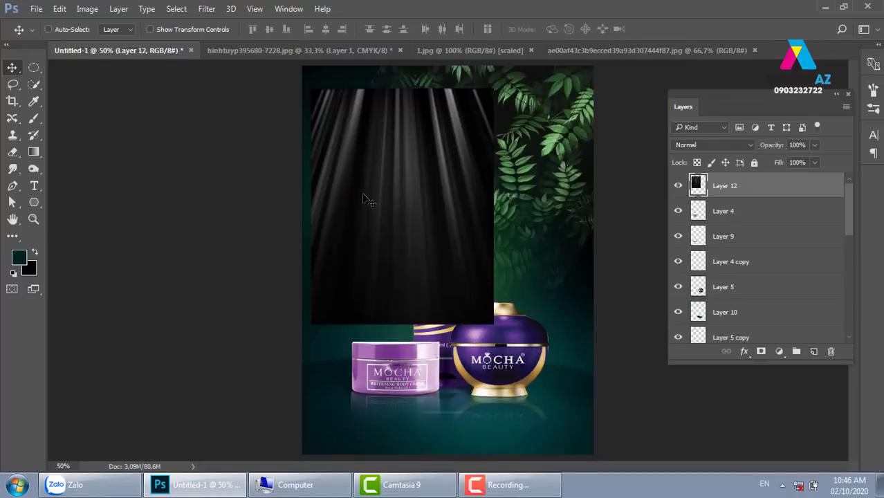
key("ctrl+minus")
left_click_drag(422, 196, 406, 167)
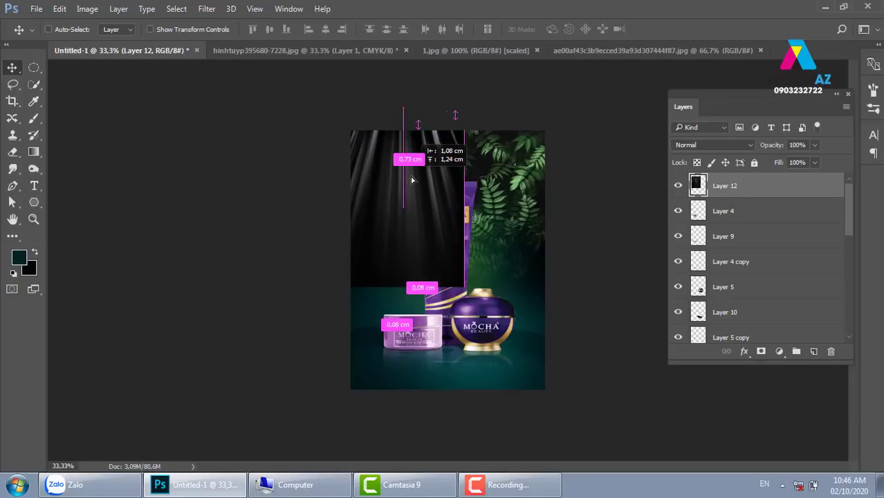
Rotate the light rays about -24° and stretch them wider and down over the products.
key("ctrl+t")
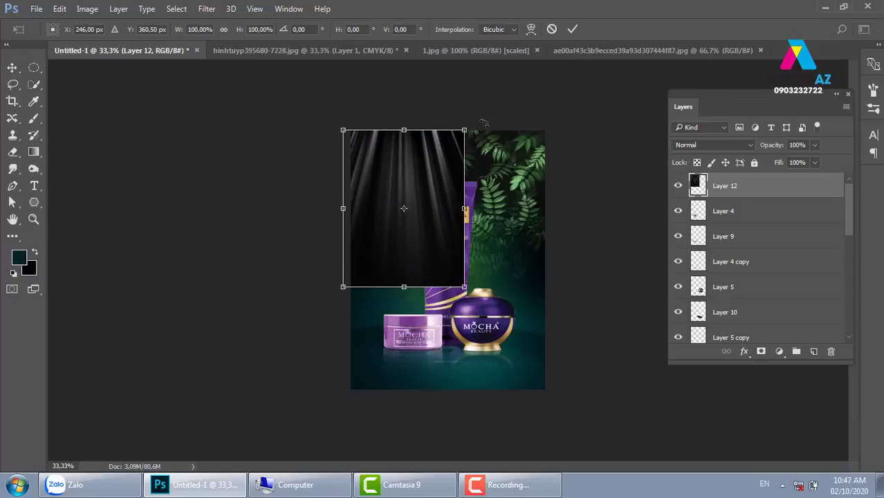
mouse_move(484, 123)
left_mouse_down()
mouse_move(368, 138)
mouse_move(361, 115)
left_mouse_up()
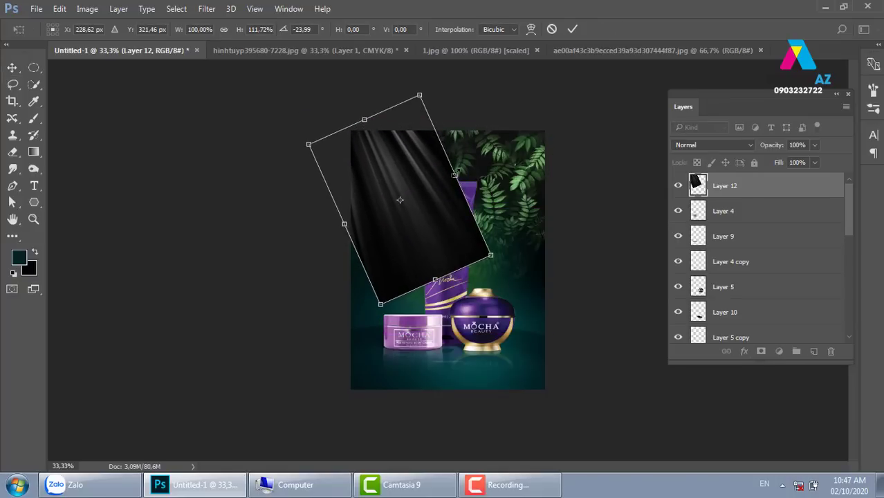
left_click_drag(462, 169, 477, 163)
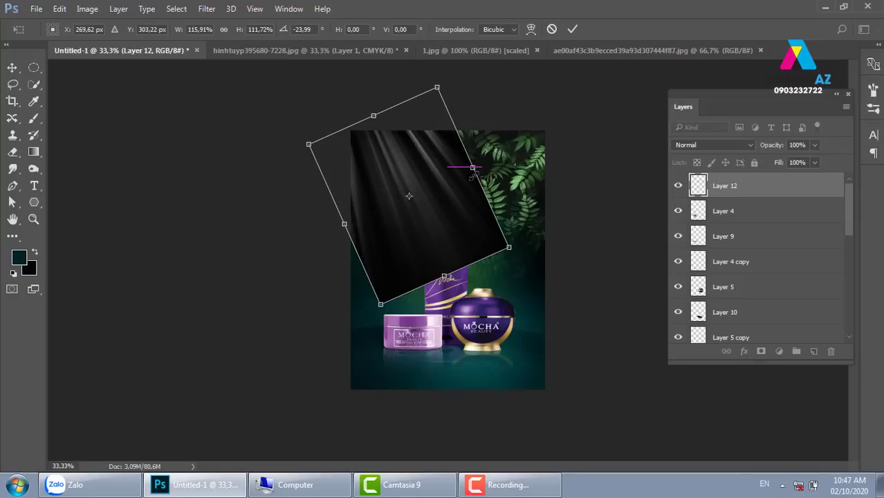
left_click_drag(444, 277, 454, 301)
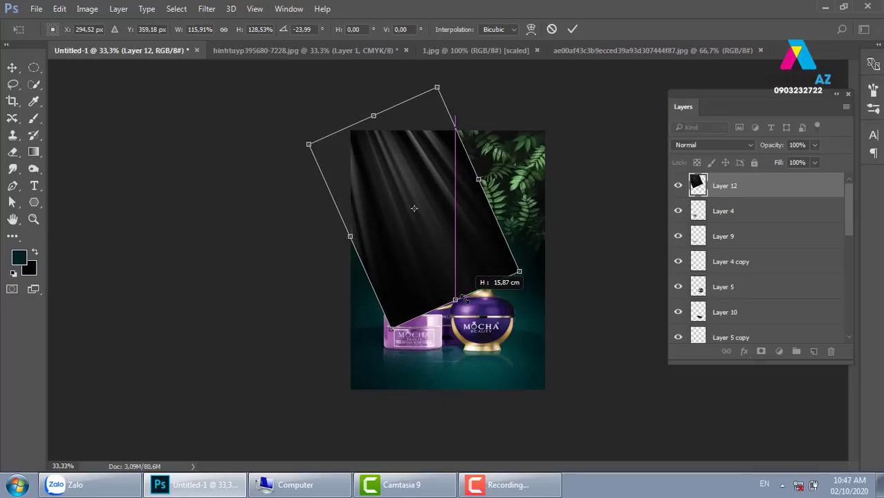
key("Return")
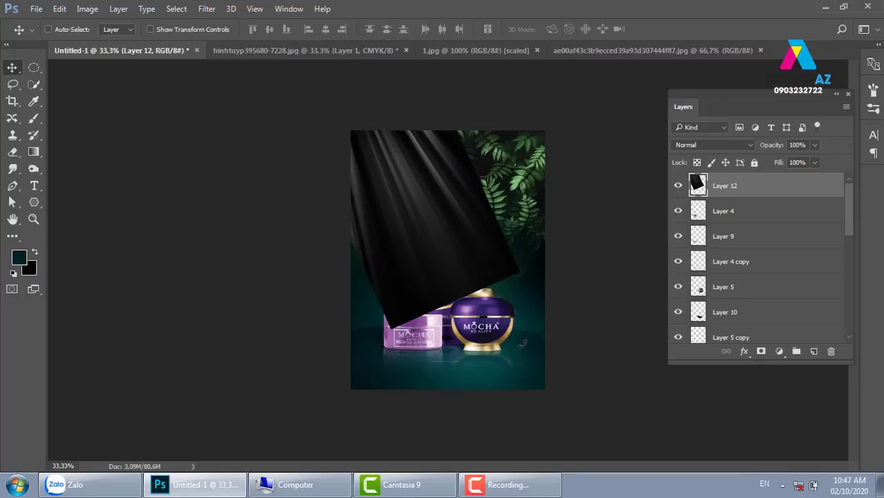
key("ctrl+plus")
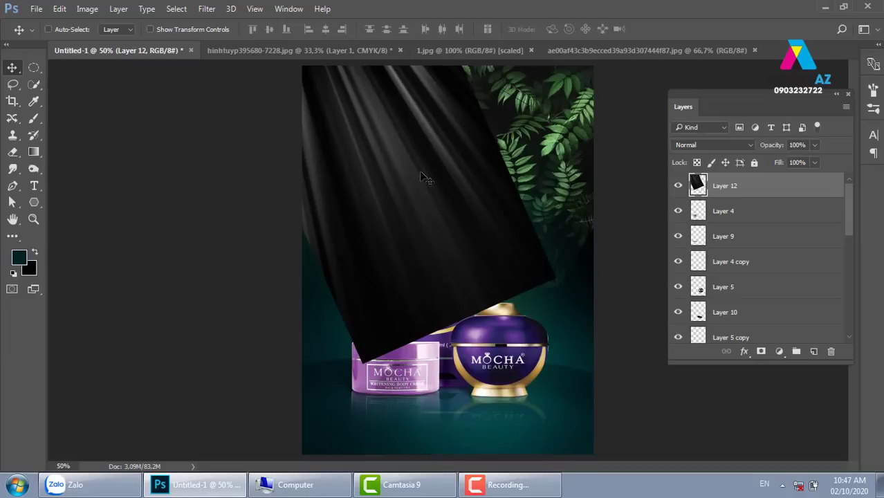
Blend Layer 12's light rays in Color Dodge, add two copies, and bring up the Open dialog.
left_click(728, 146)
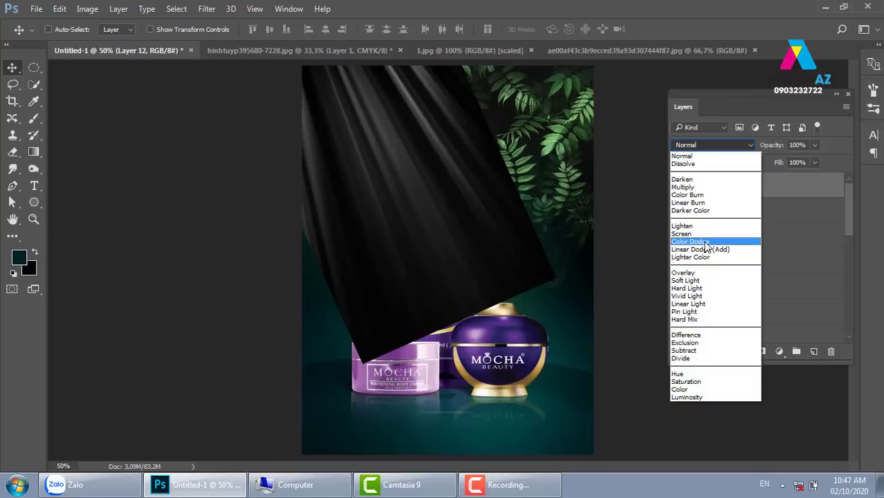
left_click(704, 242)
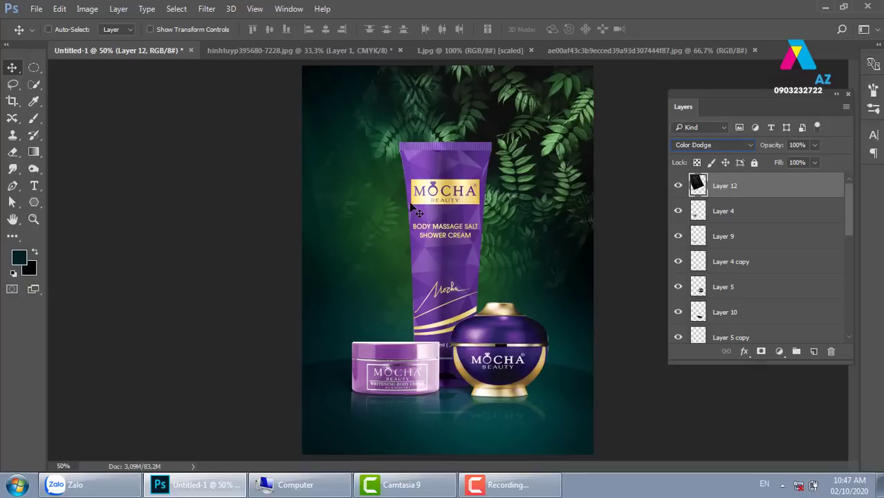
key("ctrl")
key("ctrl+j")
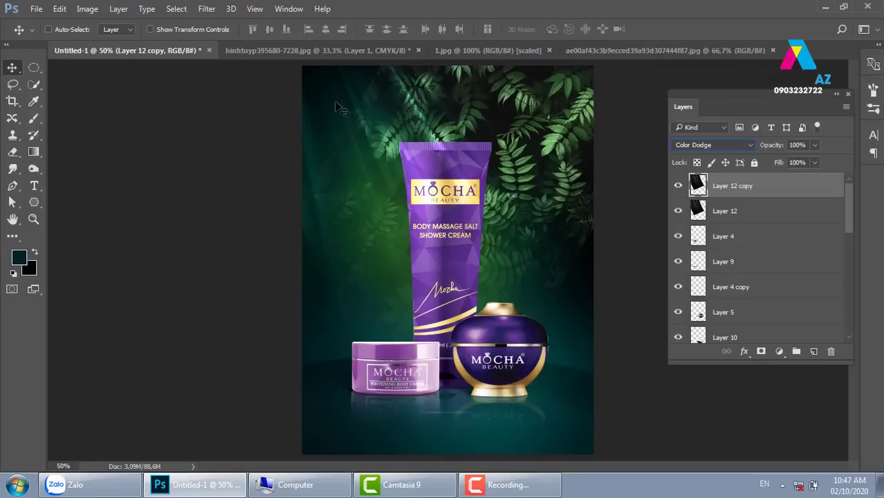
key("ctrl")
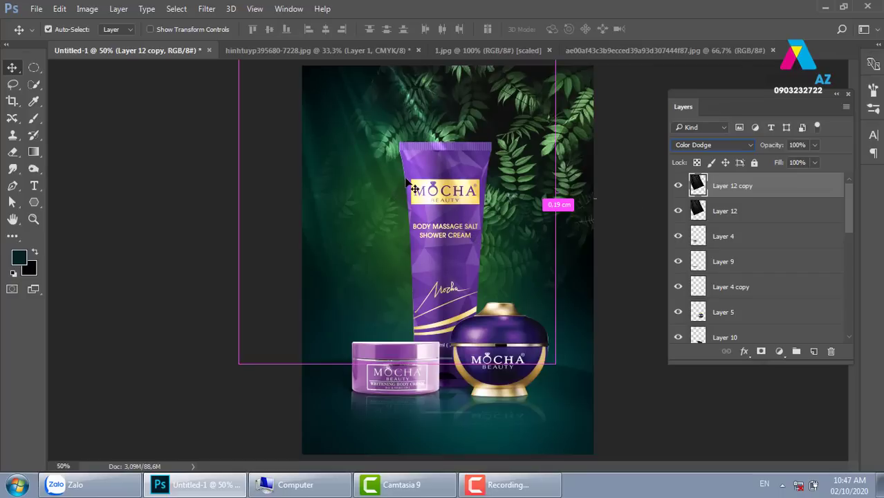
key("ctrl+j")
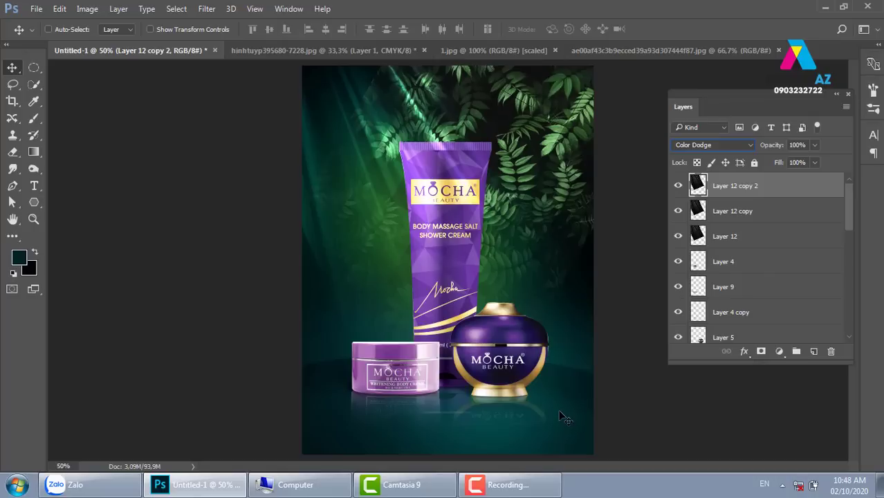
key("ctrl+minus")
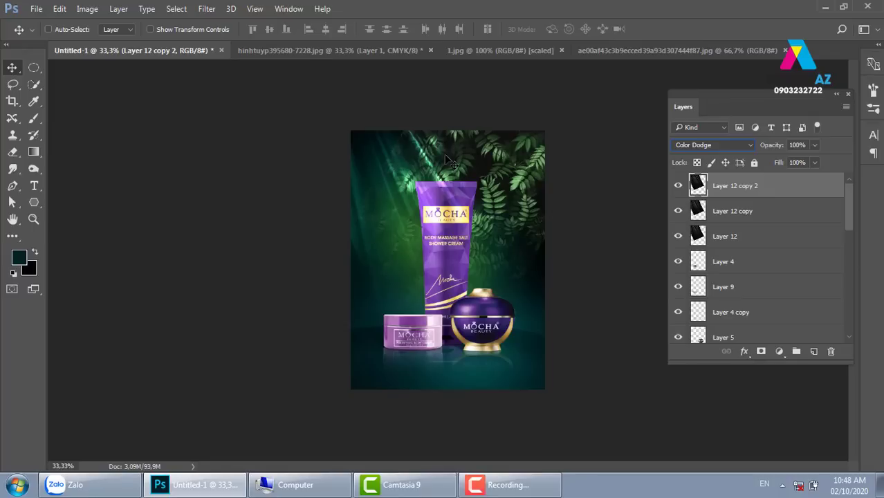
key("ctrl+o")
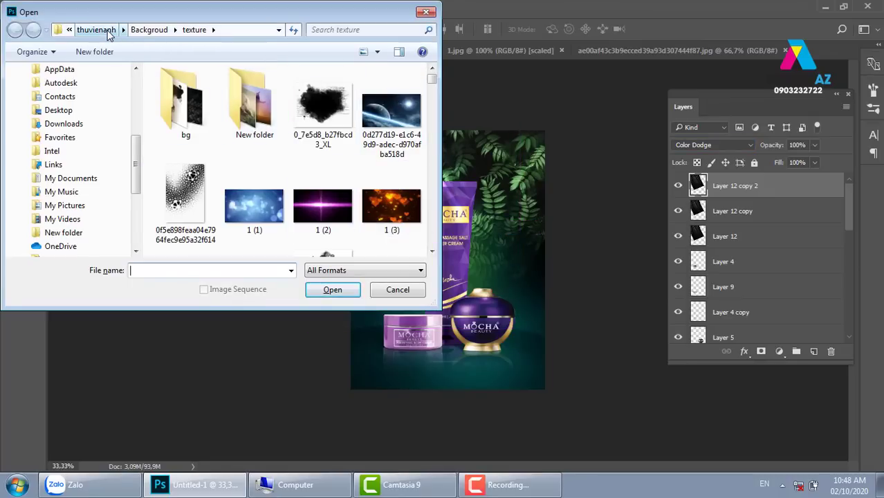
Open the logo file from thuvienanh > mypham > mypham mocha and select the entire logo.
left_click(108, 32)
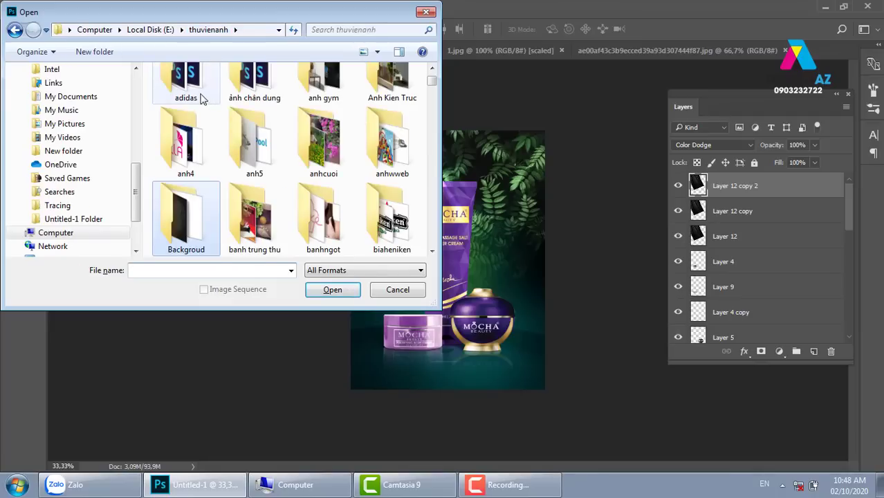
left_click(253, 144)
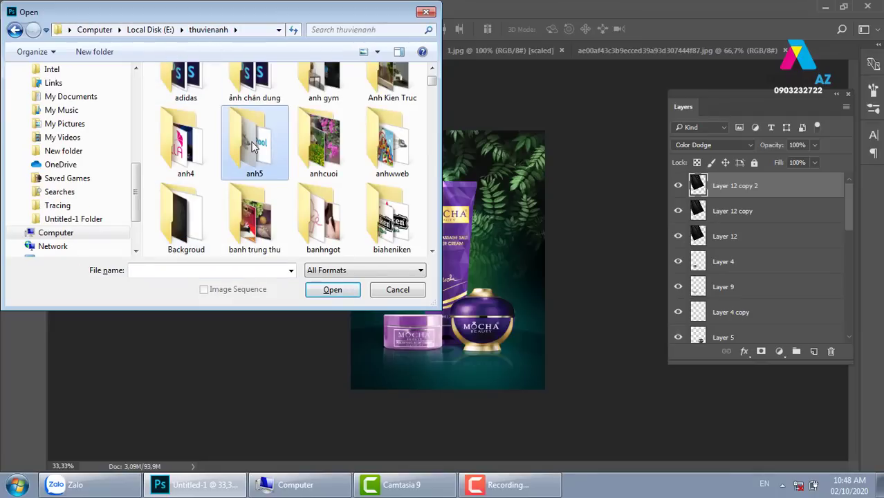
key("m")
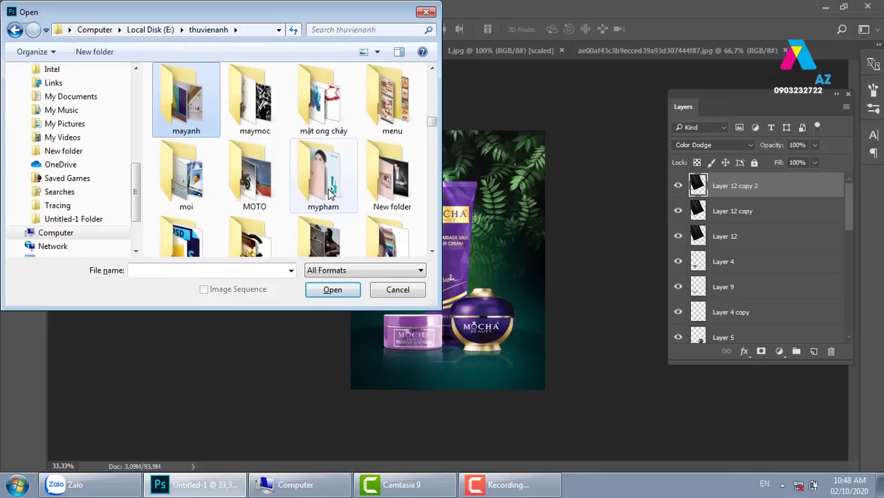
double_click(327, 188)
double_click(185, 104)
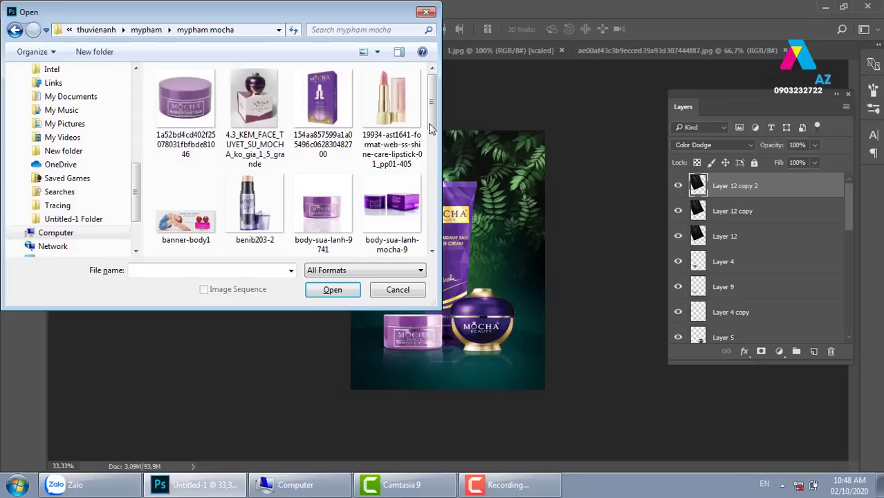
left_click_drag(432, 111, 435, 169)
left_click(419, 158)
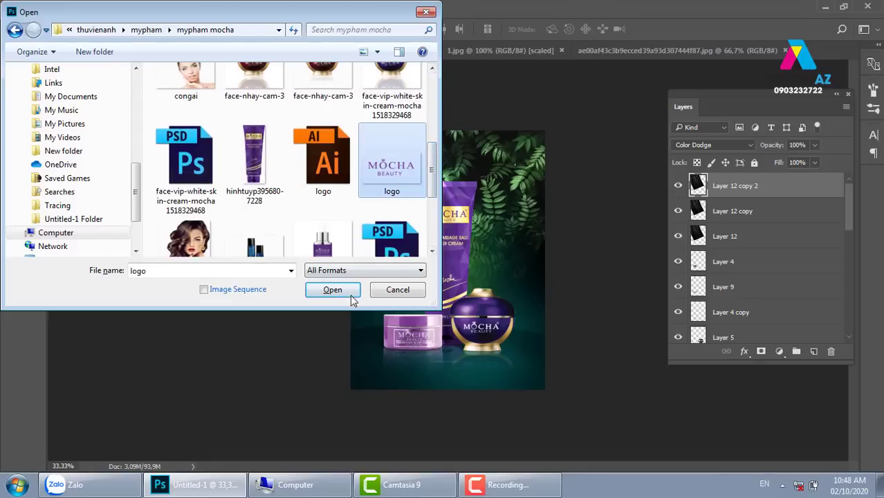
left_click(346, 292)
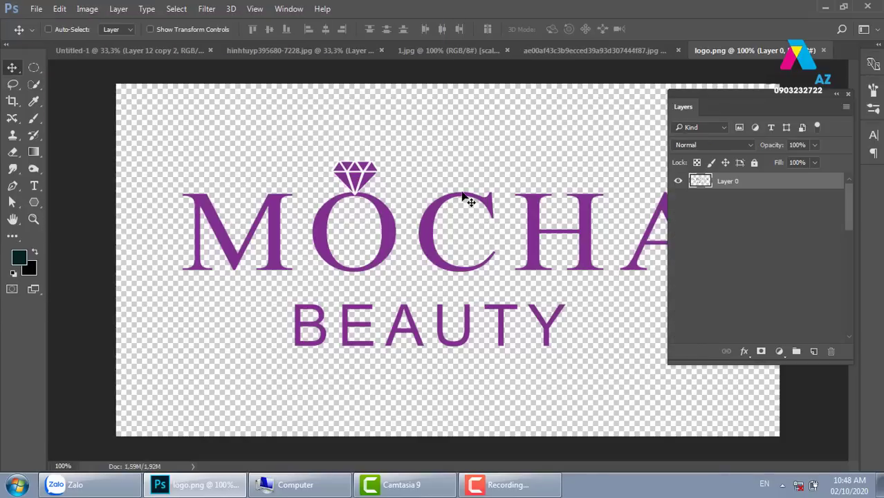
key("ctrl+a")
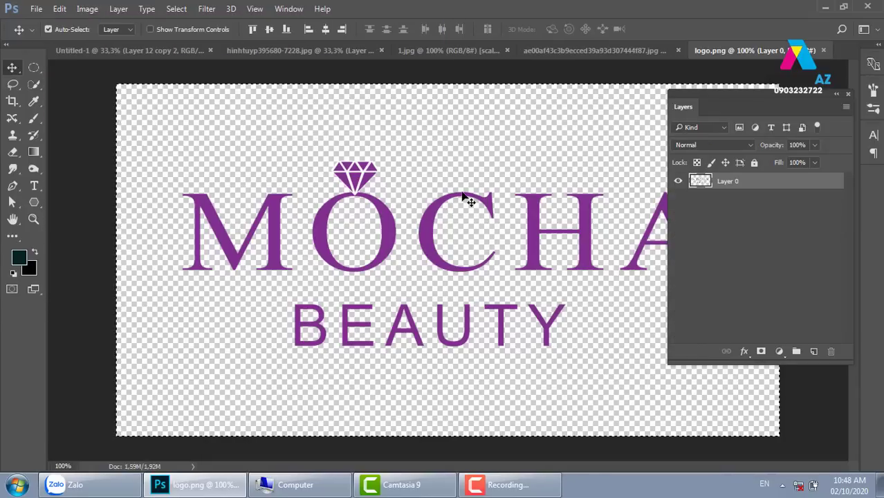
Return to the Untitled-1 poster and paste the MOCHA BEAUTY logo as a new layer.
key("ctrl+Tab")
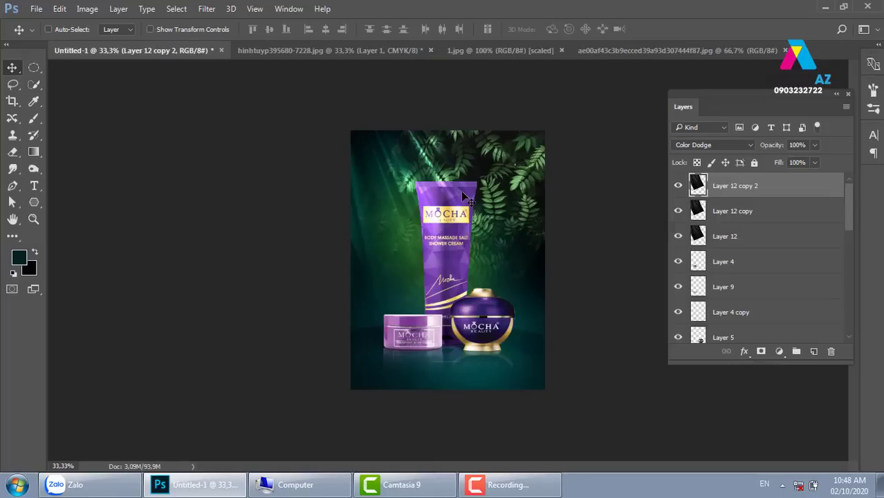
scroll(456, 232, "up", 2)
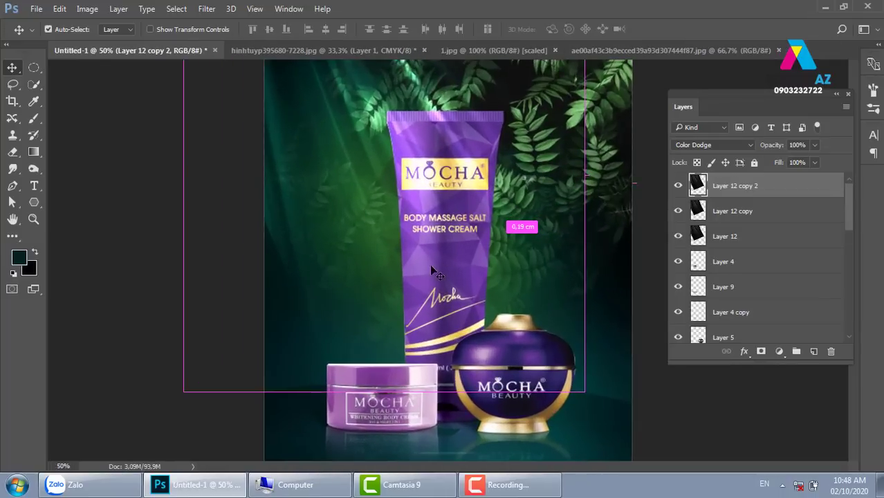
key("ctrl+v")
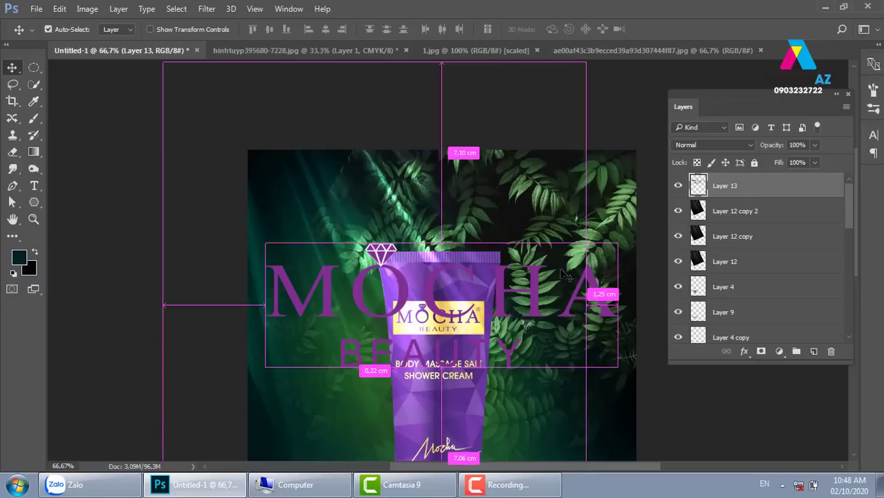
Scale the logo to about a quarter and place it above the tube among the leaves.
key("ctrl+t")
left_click_drag(617, 243, 488, 290)
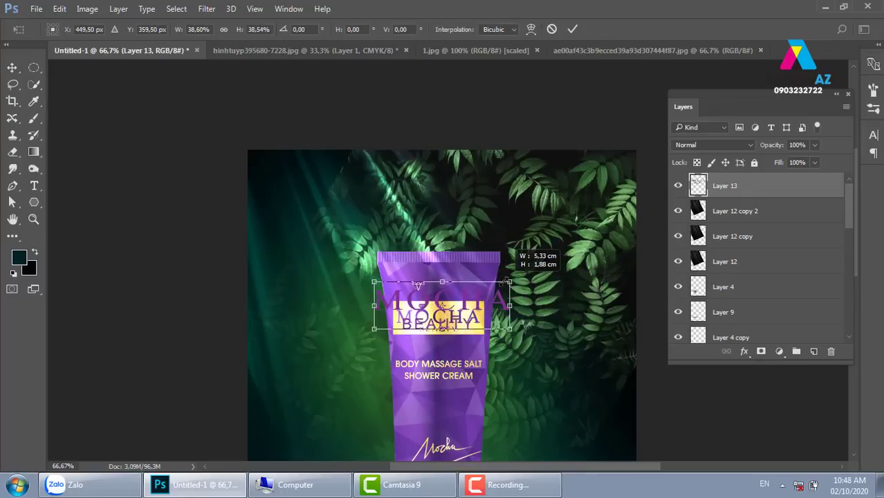
left_click_drag(442, 306, 438, 240)
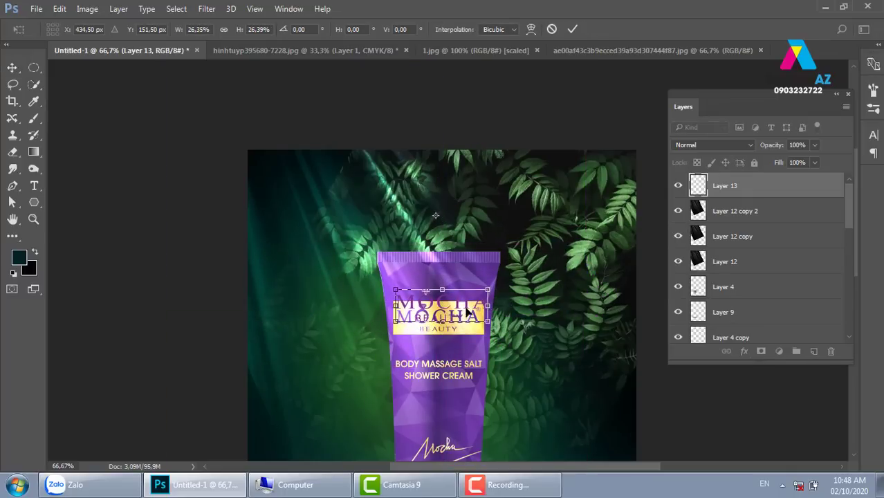
mouse_move(441, 305)
left_mouse_down()
mouse_move(461, 195)
mouse_move(490, 182)
mouse_move(464, 207)
left_mouse_up()
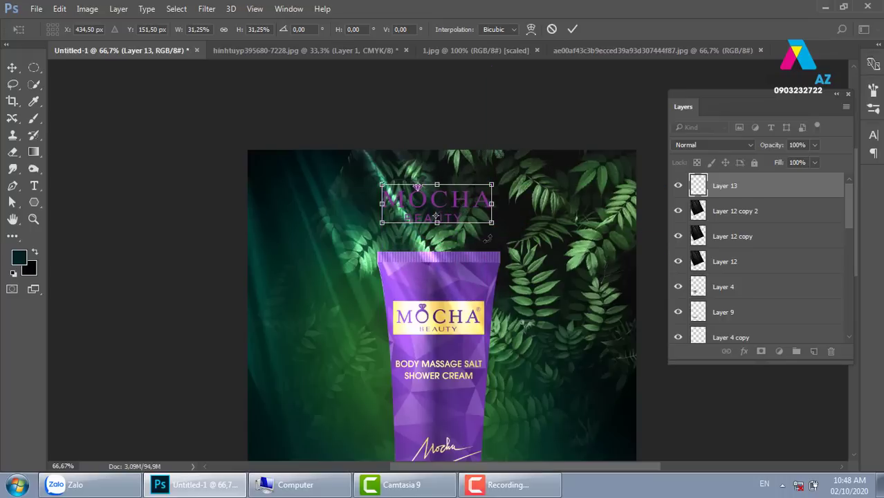
key("Return")
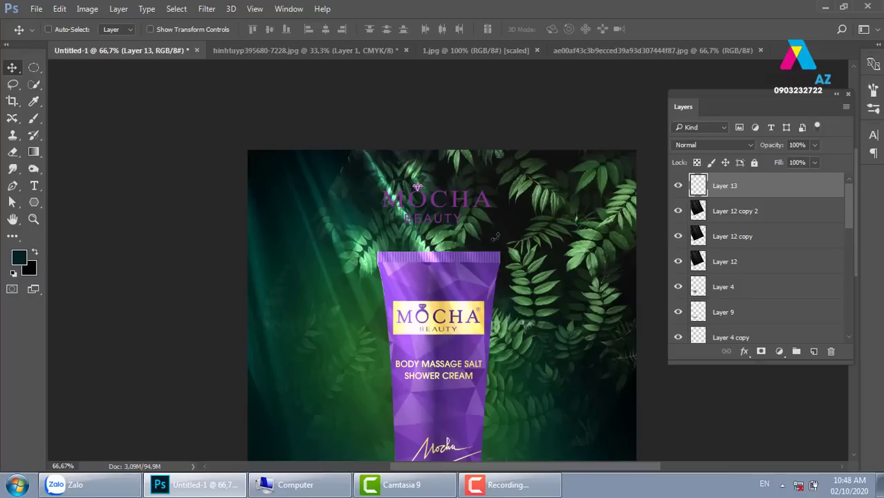
key("ctrl+1")
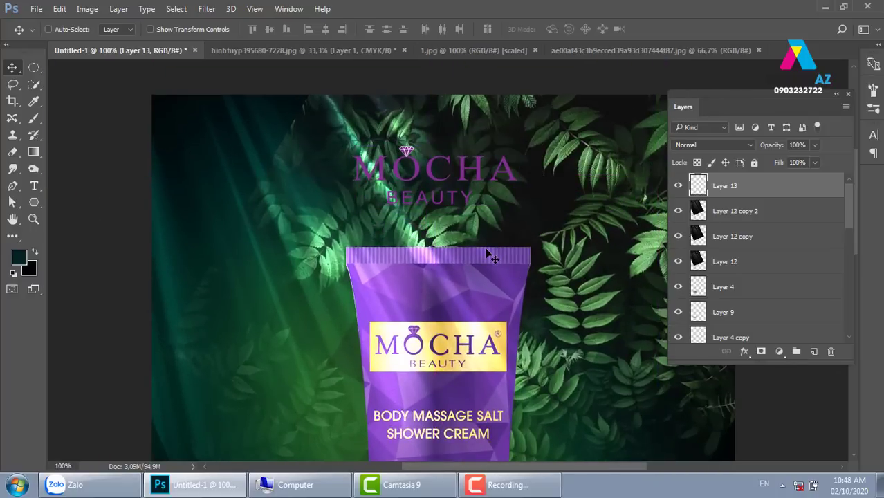
Lock Layer 13's transparent pixels and fill the logo with pale pink #fec5ff.
left_click(697, 163)
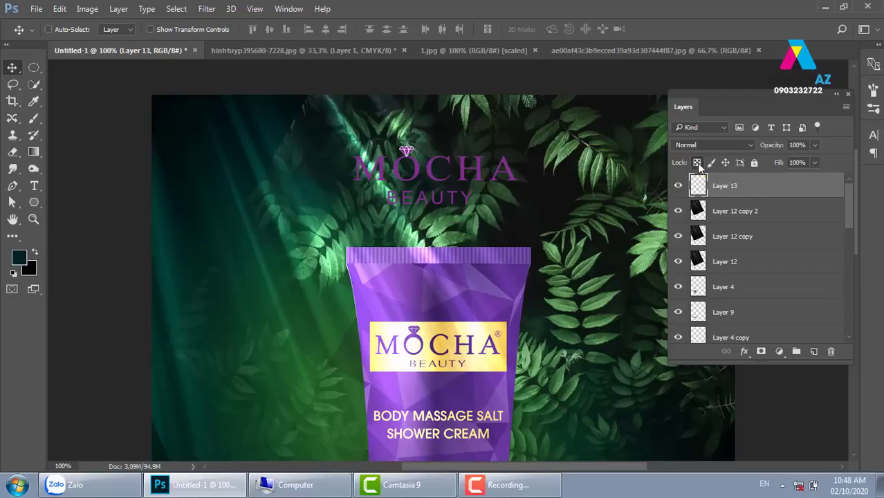
left_click(19, 258)
left_click_drag(288, 283, 289, 244)
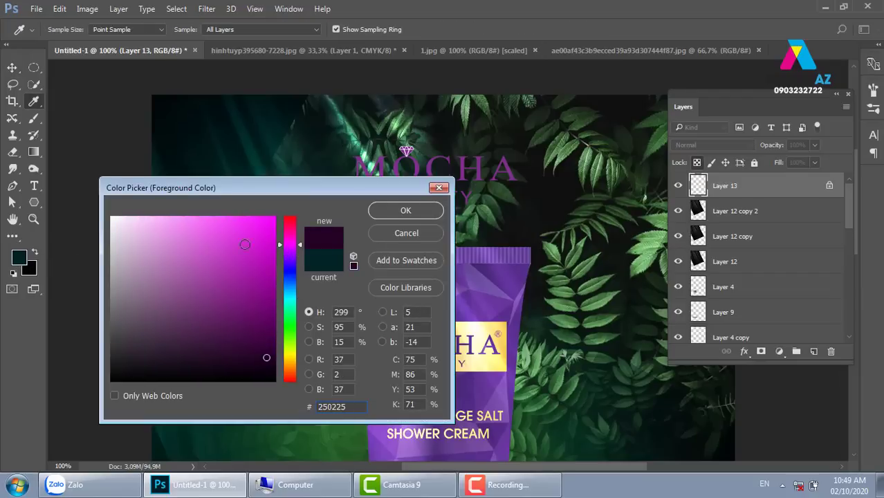
left_click(148, 216)
left_click(405, 210)
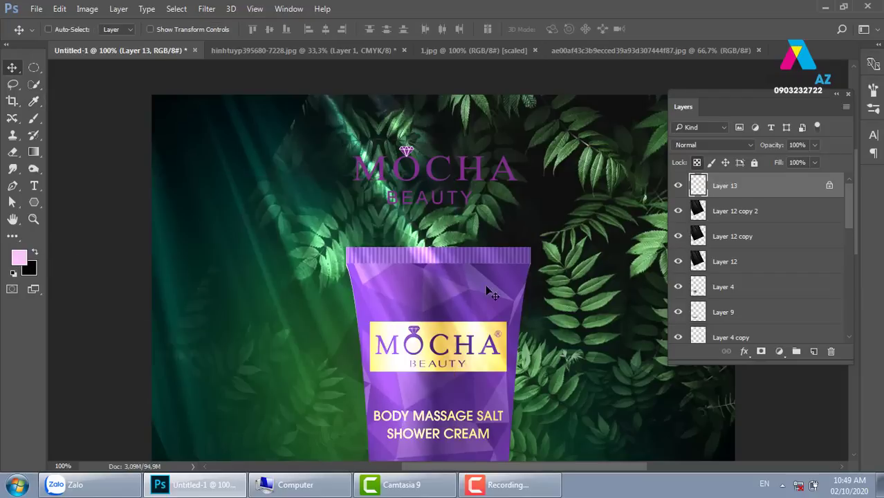
key("alt+BackSpace")
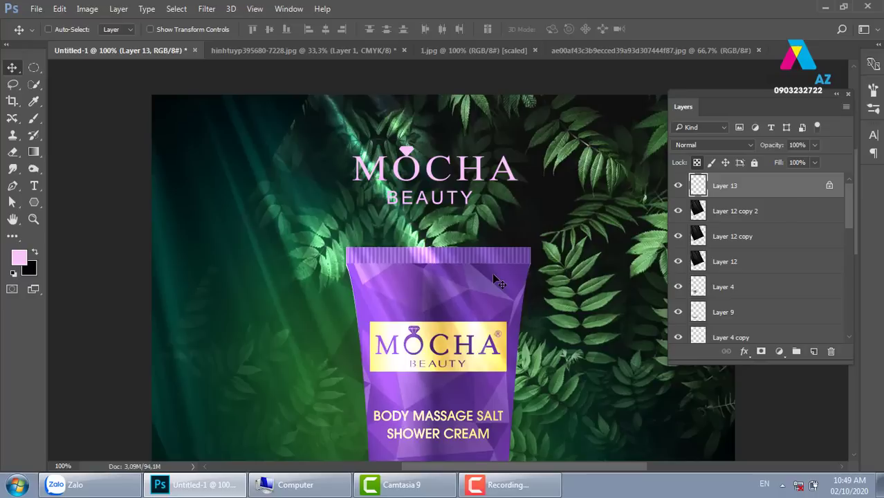
key("ctrl")
key("ctrl+minus")
key("ctrl+minus")
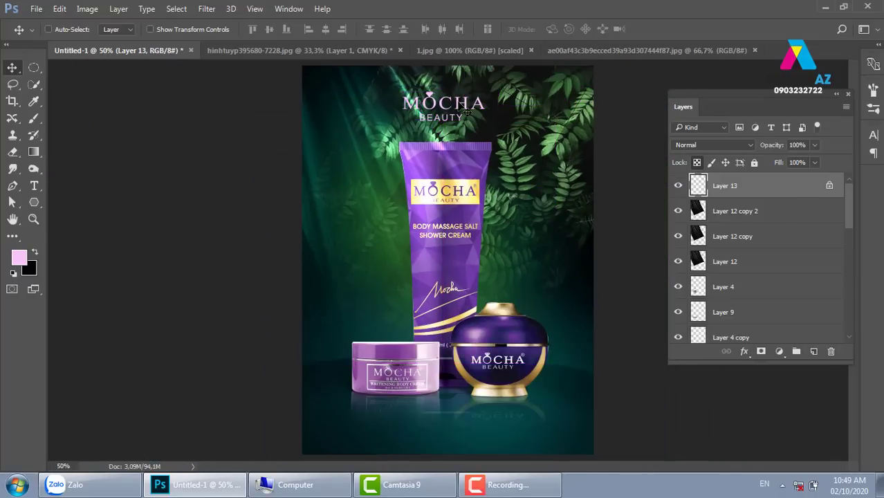
Move the pink logo to the poster's upper-left and delete Layer 12 copy 2.
left_click_drag(459, 106, 374, 95)
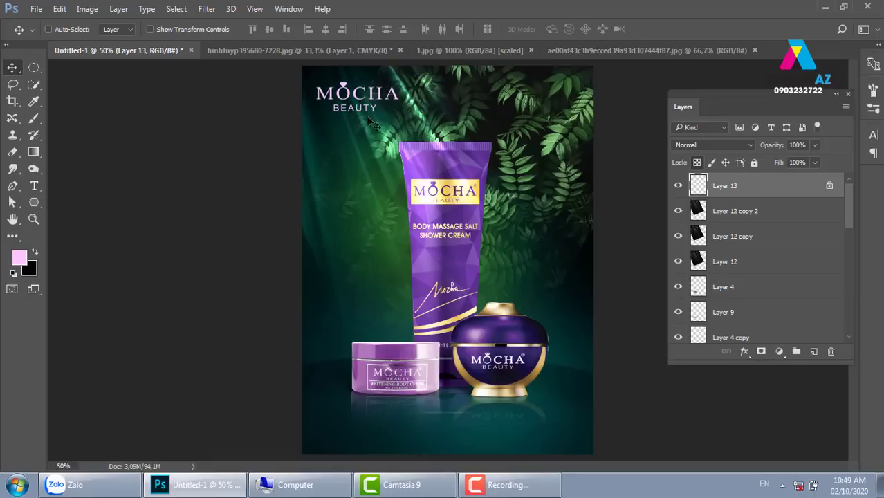
left_click_drag(367, 116, 370, 117)
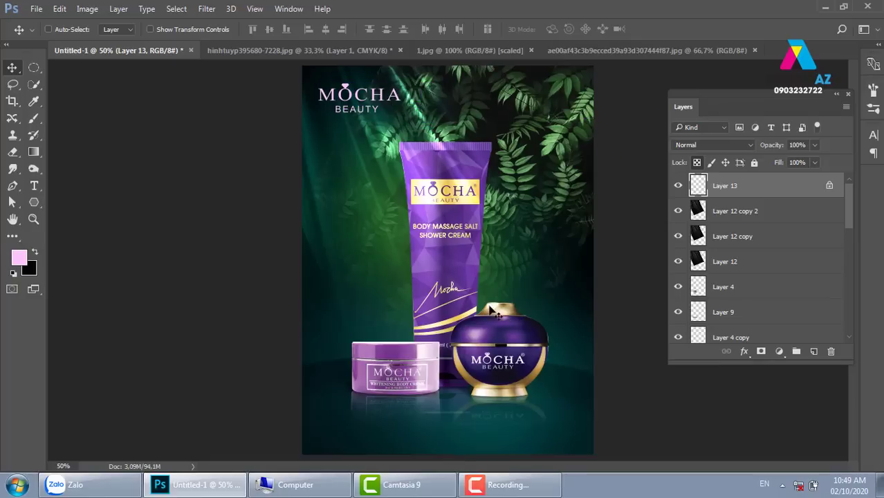
right_click(362, 164)
left_click(393, 173)
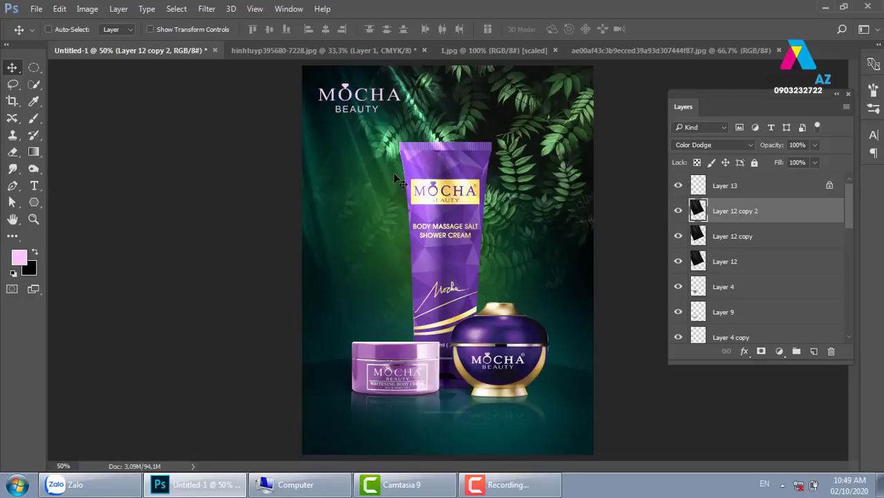
key("Delete")
Delete the remaining light-ray layers, Layer 12 copy and Layer 12.
right_click(379, 163)
left_click(386, 173)
key("Delete")
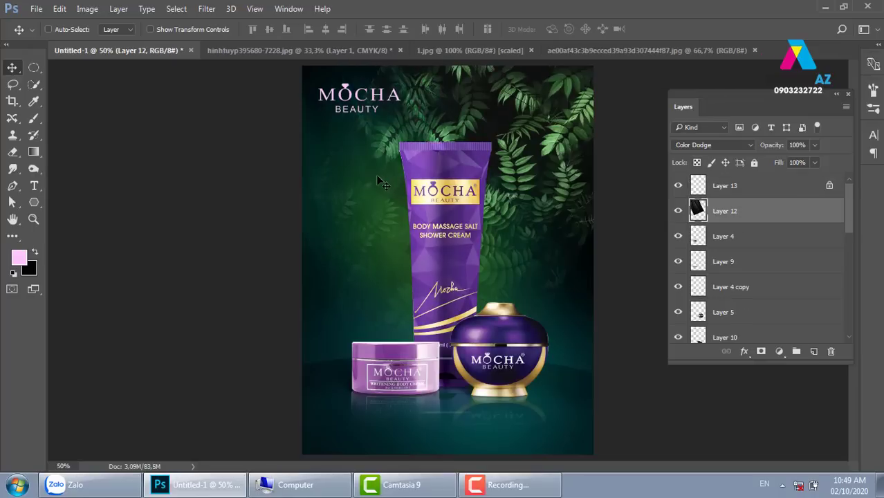
right_click(368, 154)
left_click(387, 165)
key("Delete")
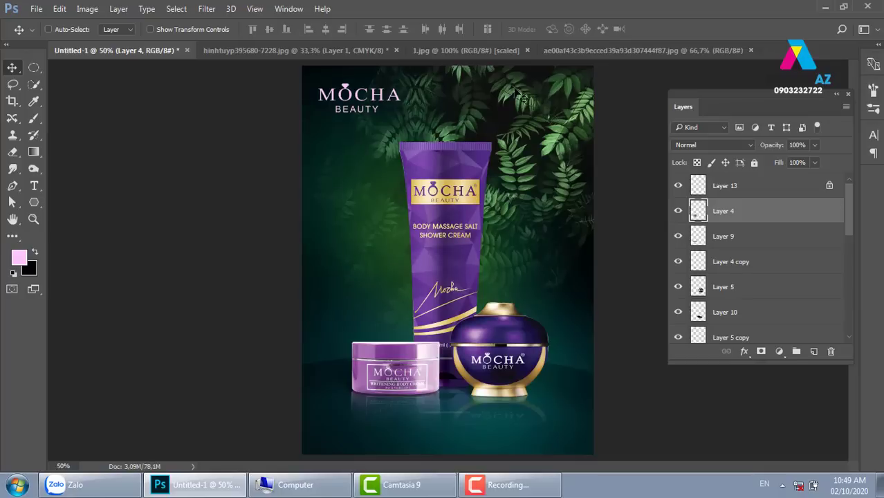
Close the black light-rays image and drag golden light 1.jpg onto the poster's top-left.
left_click(611, 50)
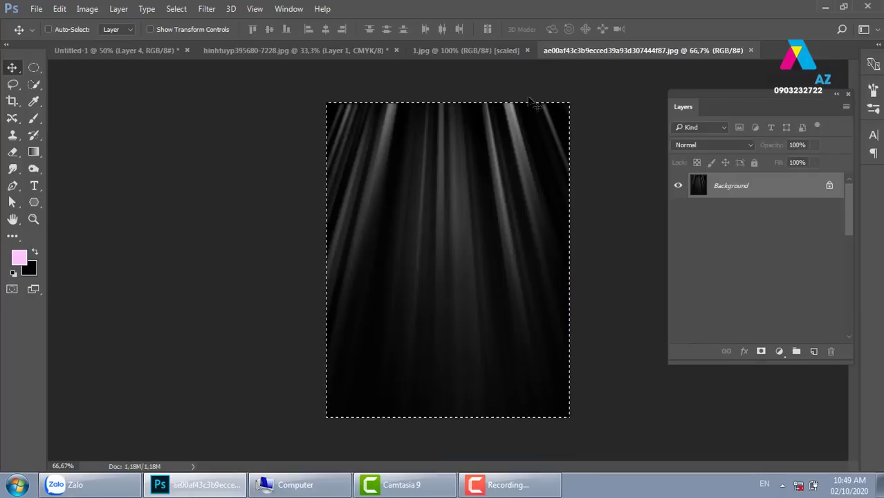
left_click(750, 50)
left_click(466, 51)
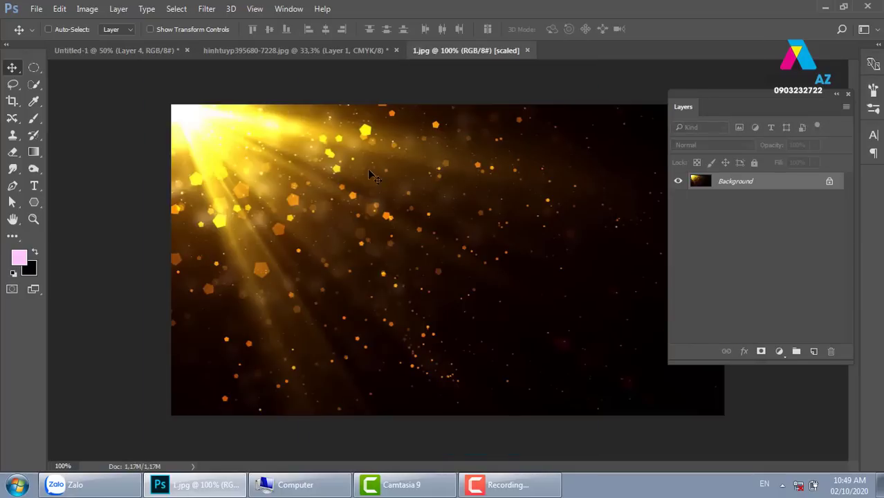
key("ctrl+a")
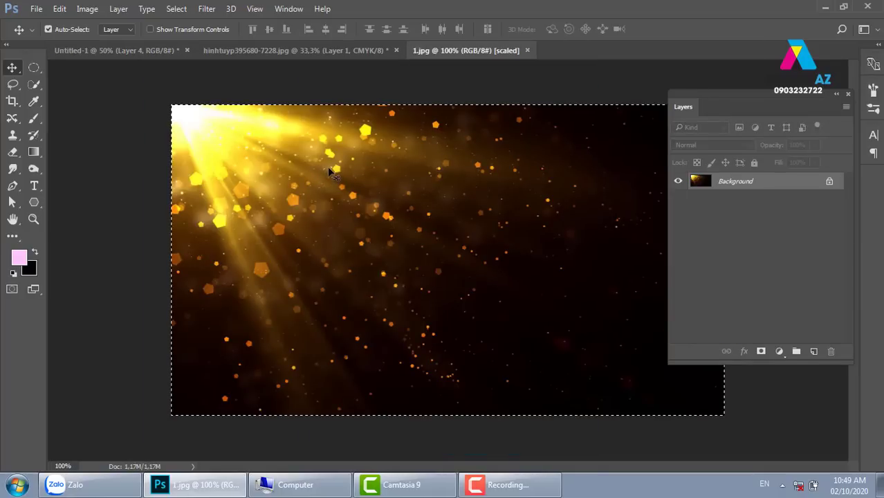
left_click_drag(331, 172, 407, 210)
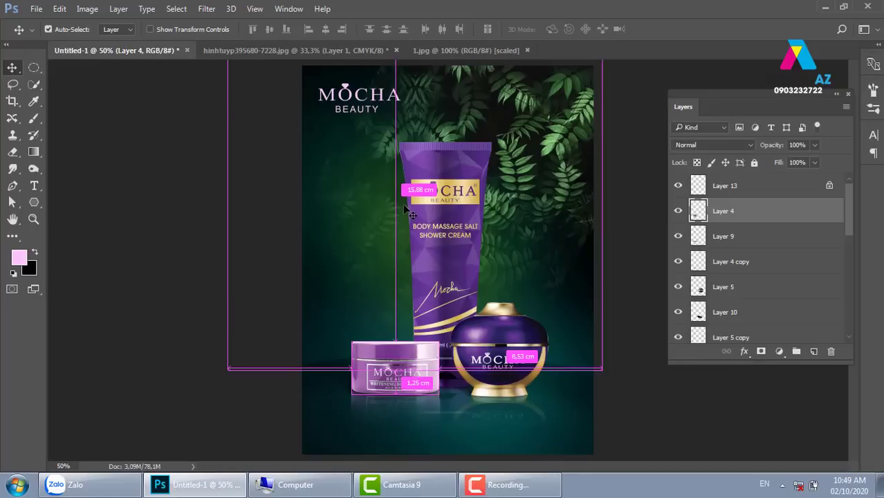
mouse_move(409, 211)
left_mouse_down()
mouse_move(419, 209)
mouse_move(360, 106)
left_mouse_up()
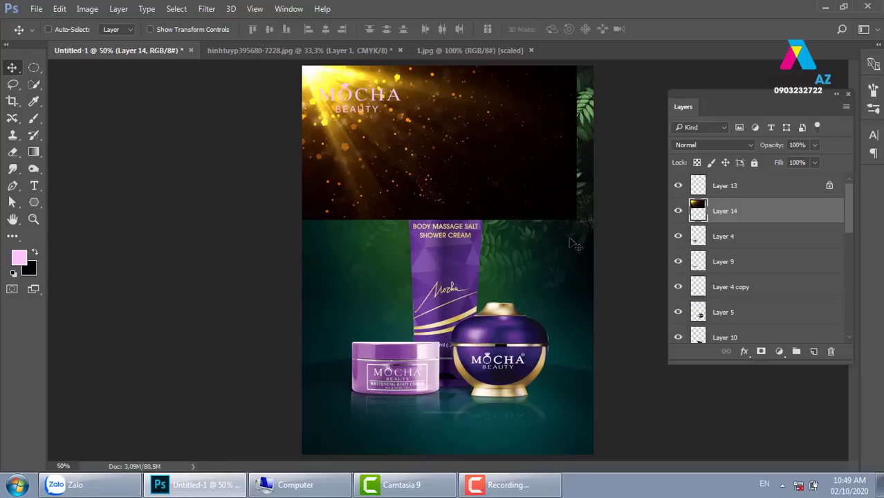
Try Color Dodge on the golden light layer, then delete that trial layer.
left_click(721, 146)
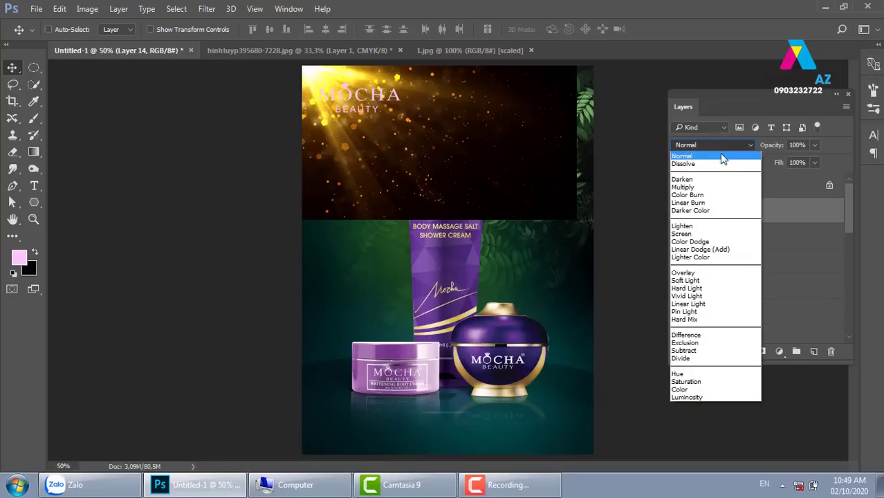
left_click(694, 239)
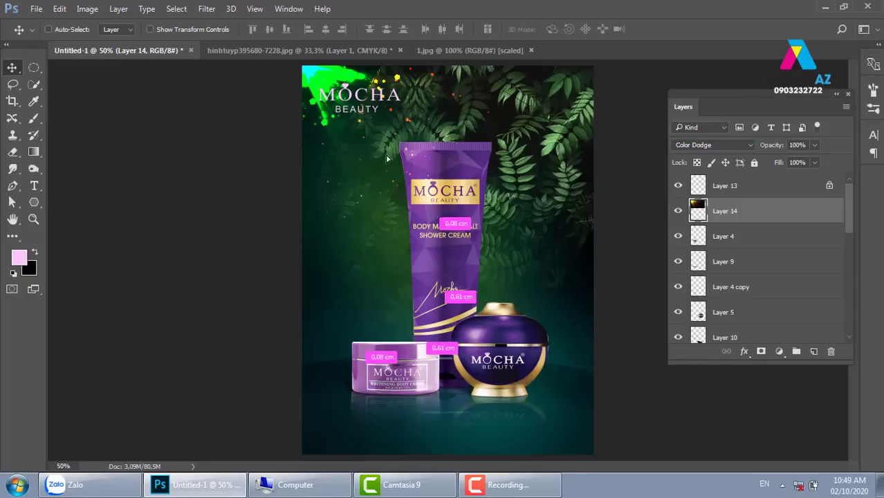
left_click_drag(397, 131, 383, 172)
key("shift+alt+n")
key("Delete")
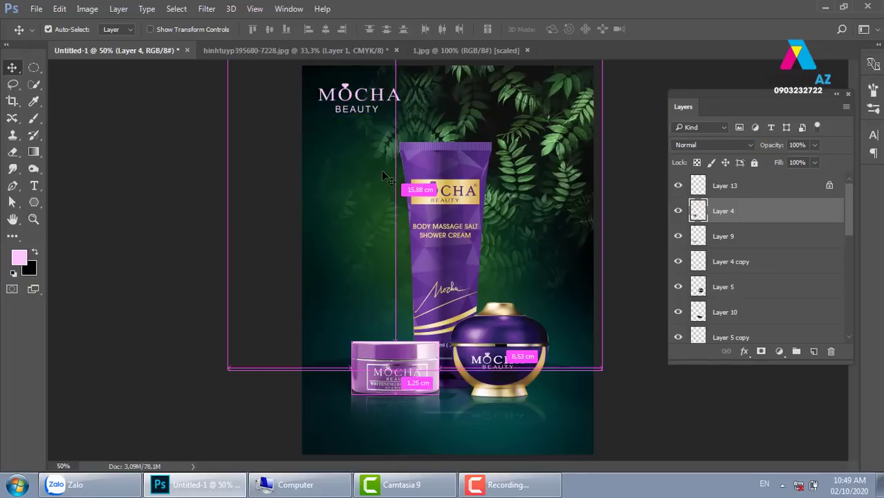
Open the 4k gold-particles image from thuvienanh > Backgroud > texture and select all of it.
key("ctrl+o")
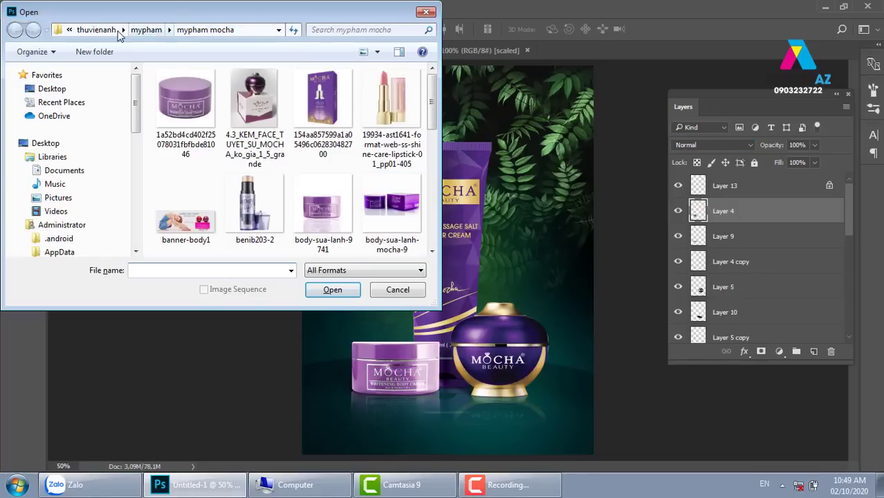
left_click(96, 30)
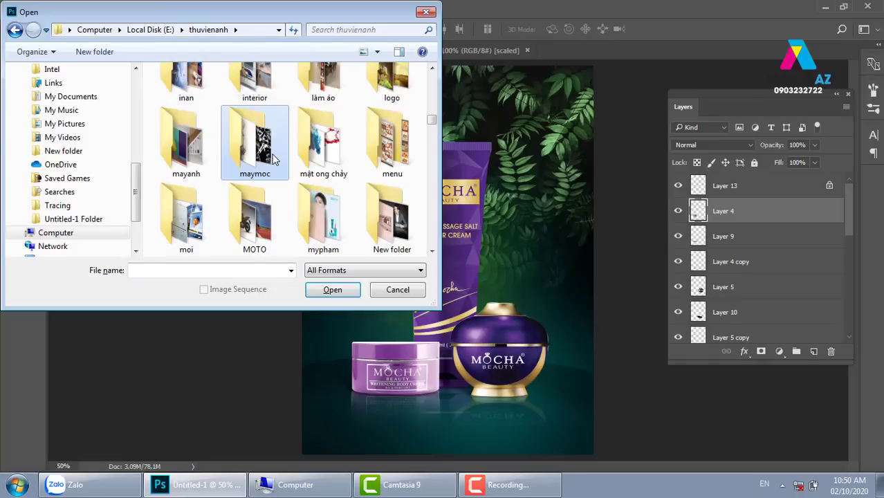
key("t")
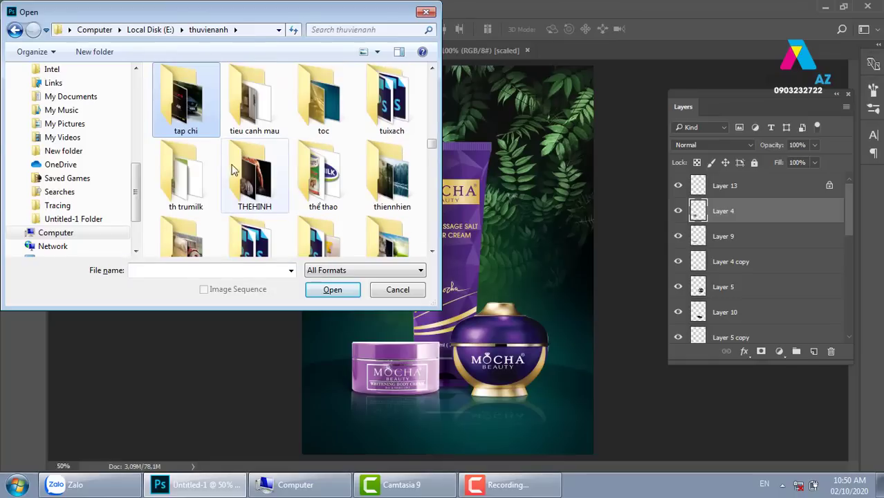
left_click(306, 176)
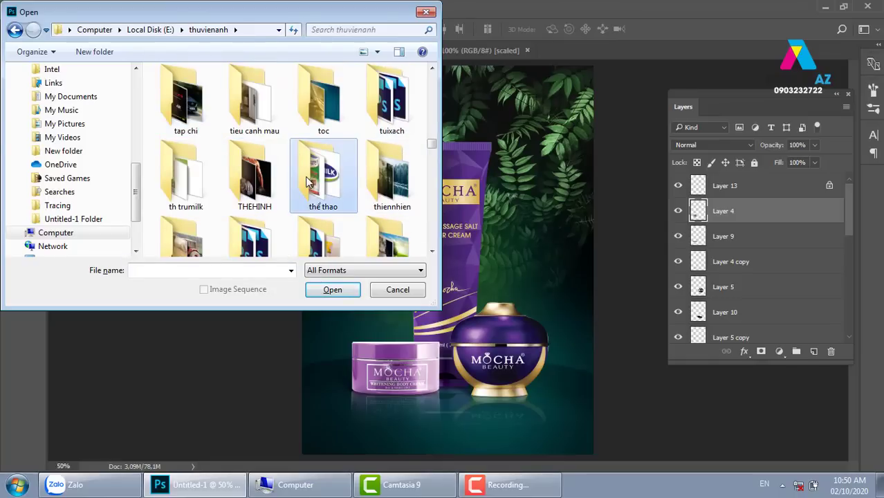
key("b")
key("b")
key("b")
key("b")
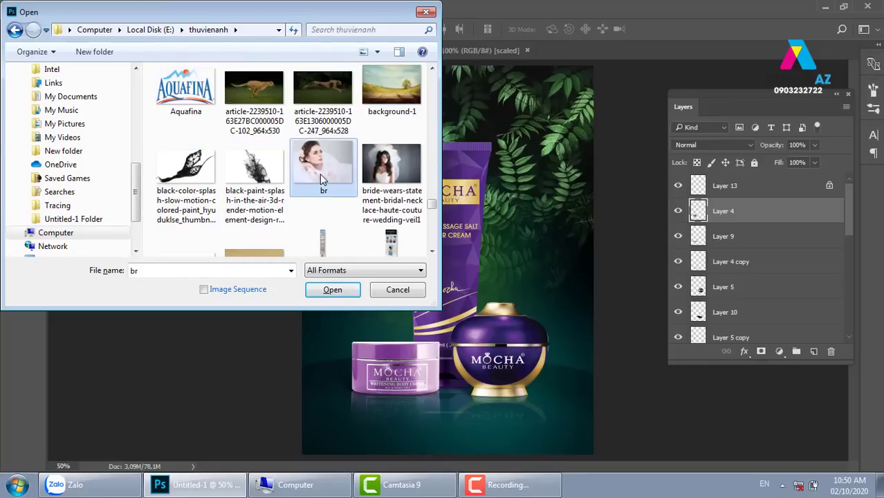
key("b")
key("b")
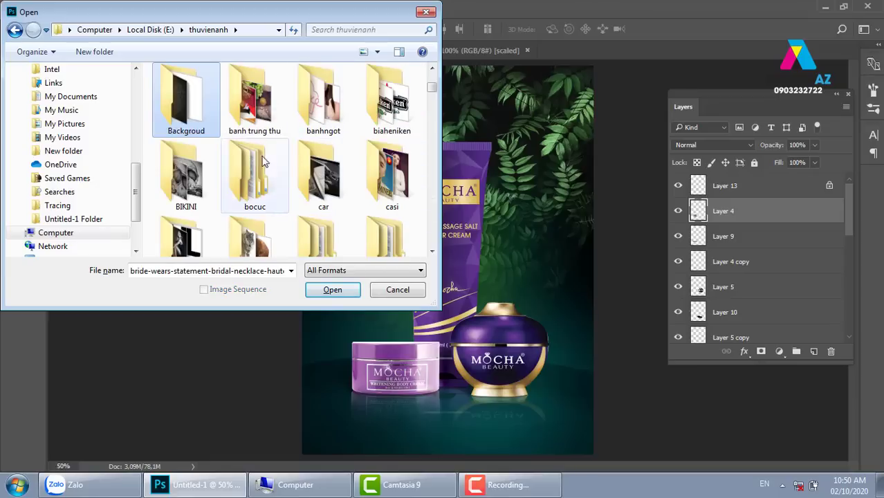
key("Return")
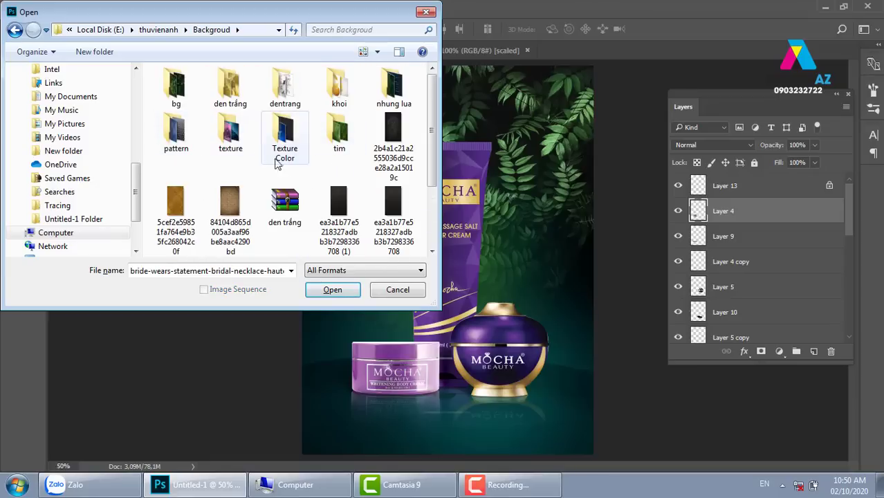
double_click(230, 132)
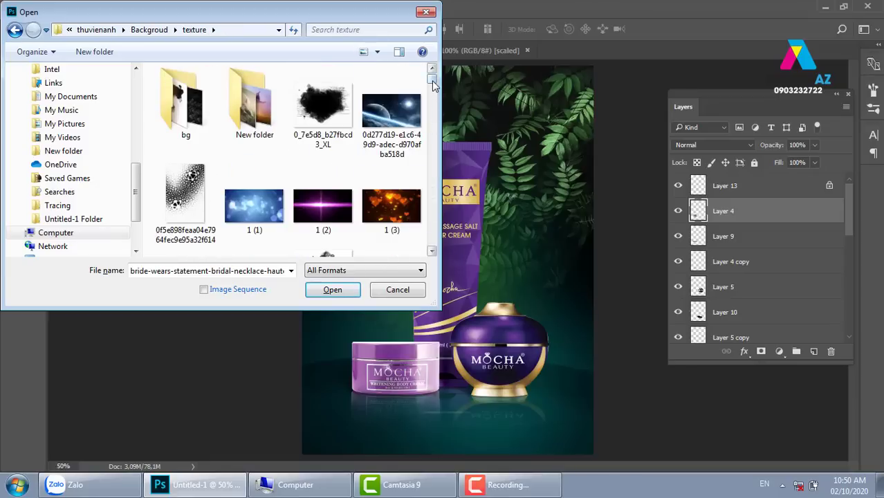
scroll(408, 125, "down", 3)
left_click(409, 114)
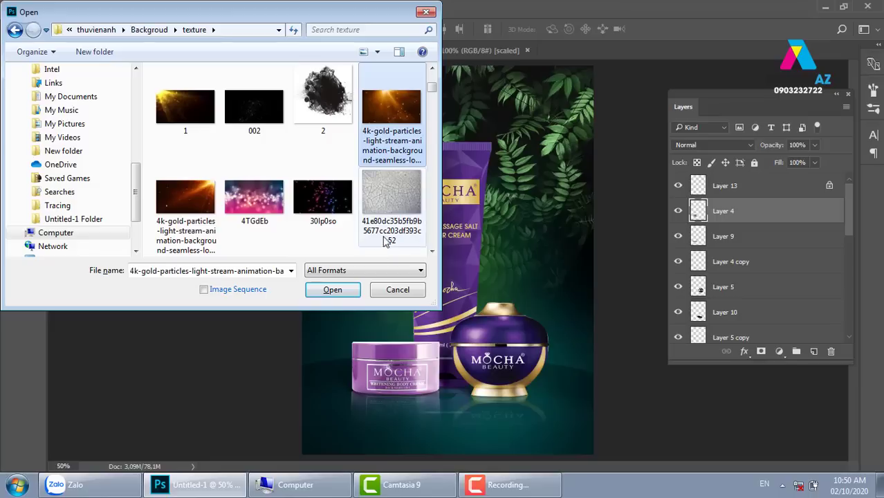
left_click(345, 294)
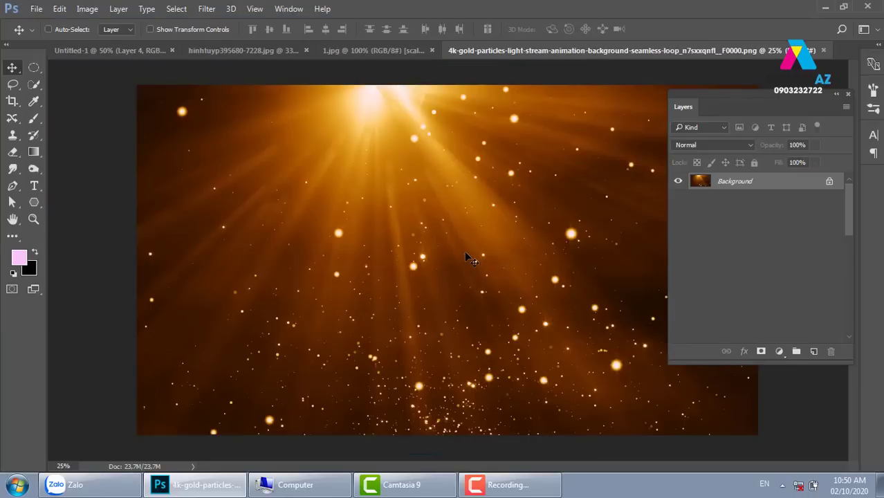
key("ctrl+a")
Close the particles image and paste the gold particles above Layer 13.
key("ctrl+w")
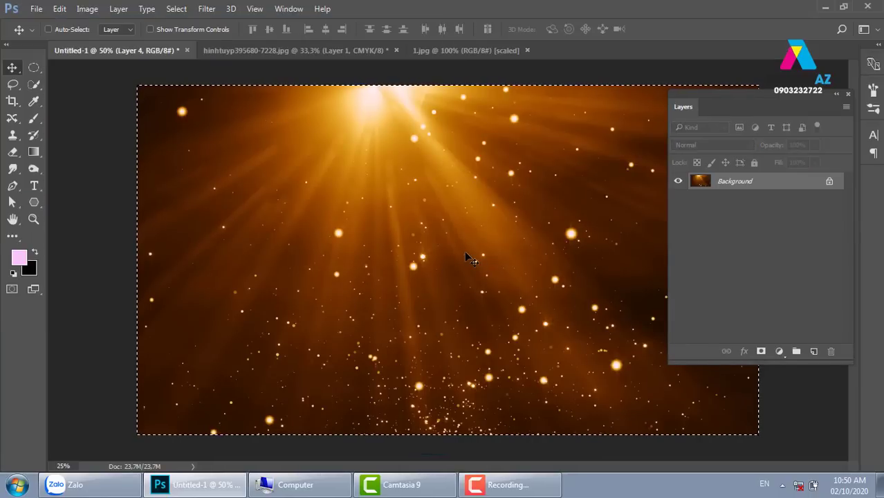
right_click(482, 105)
left_click(505, 110)
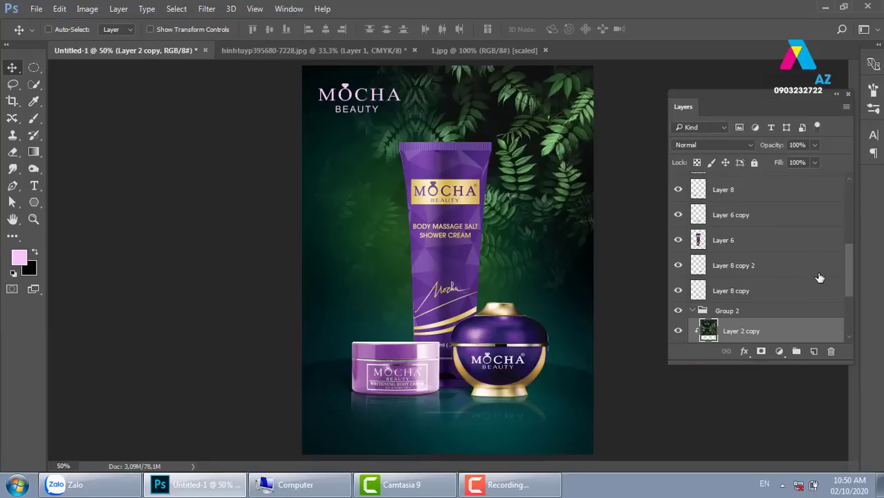
left_click_drag(853, 280, 844, 185)
left_click(782, 186)
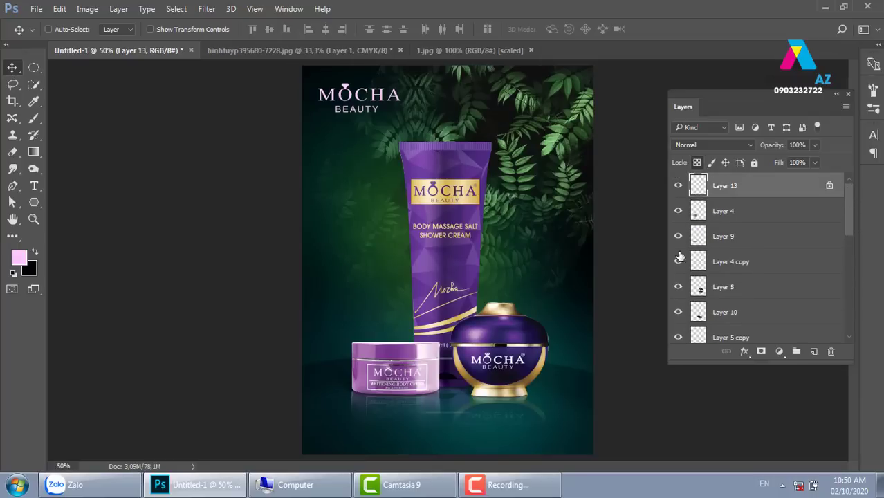
key("ctrl+v")
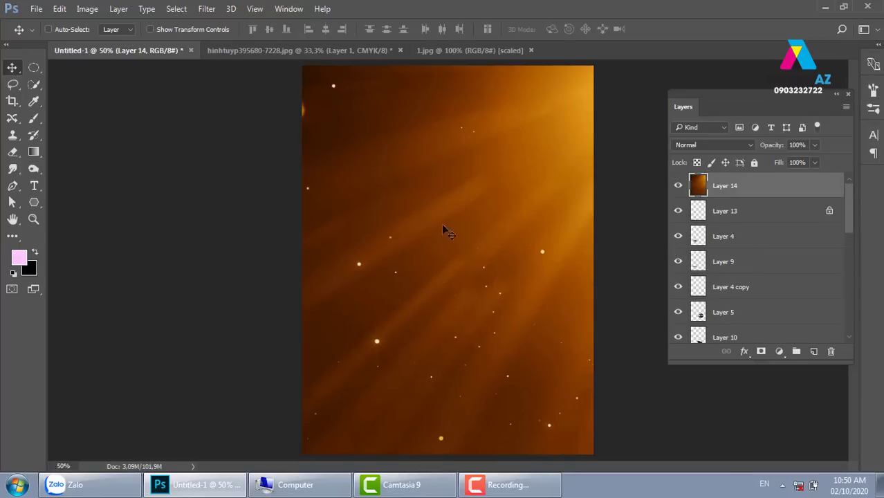
Scale the gold particles to about 43% and position them over the poster's upper area.
left_click_drag(449, 210, 607, 251)
key("ctrl+minus")
key("ctrl+minus")
key("ctrl+minus")
key("ctrl+t")
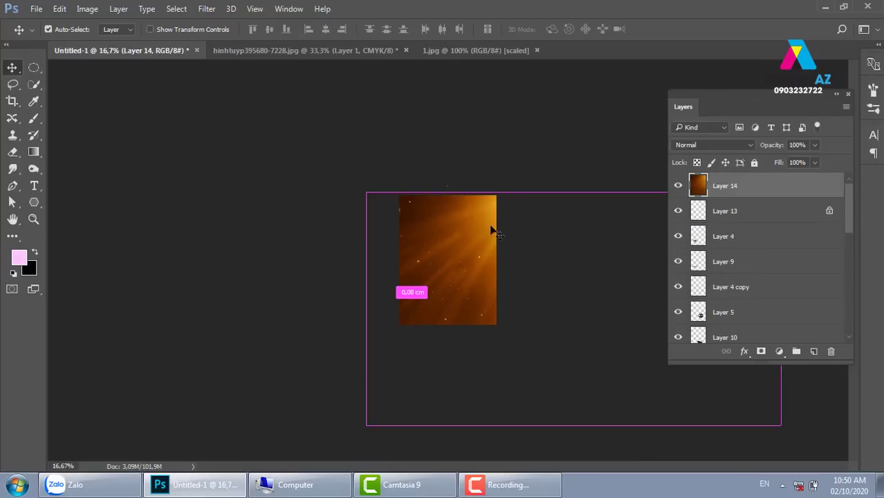
left_click_drag(389, 203, 484, 257)
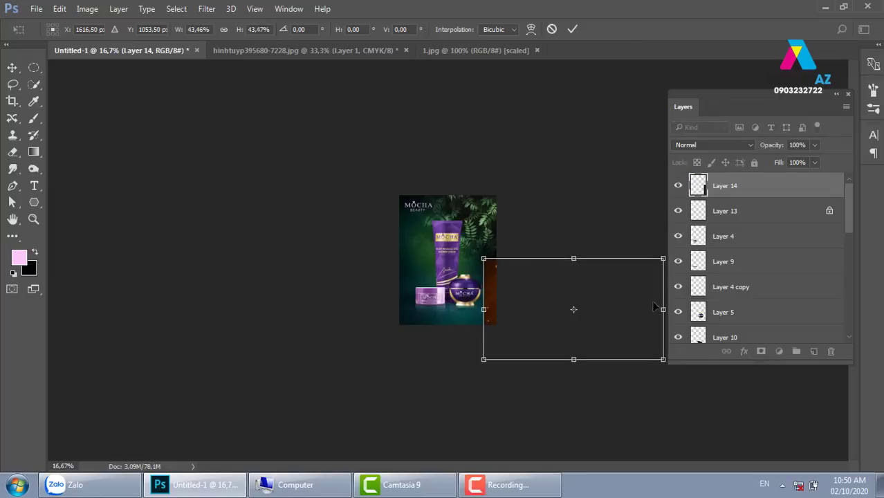
mouse_move(636, 292)
left_mouse_down()
mouse_move(508, 227)
mouse_move(523, 225)
left_mouse_up()
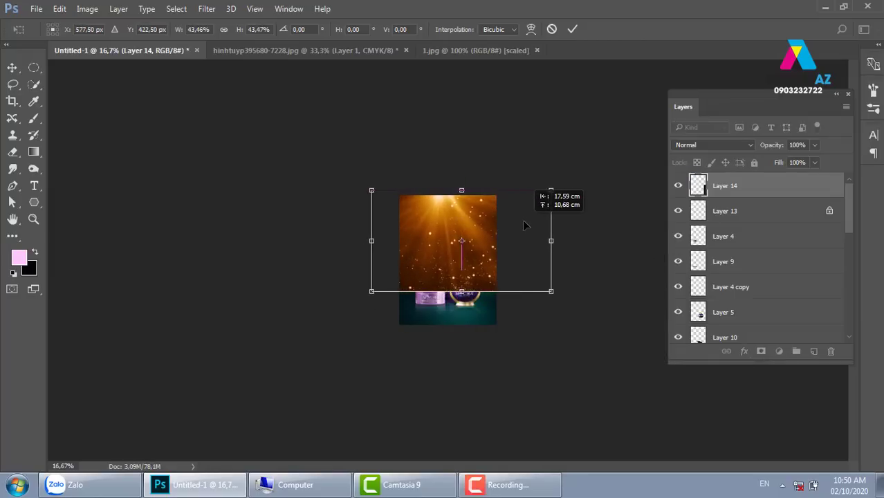
key("ctrl+plus")
key("ctrl+plus")
key("ctrl+plus")
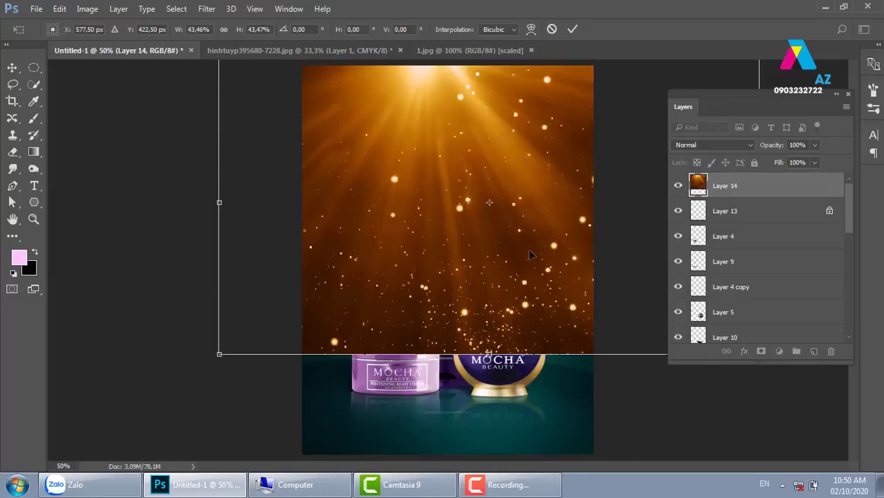
key("Return")
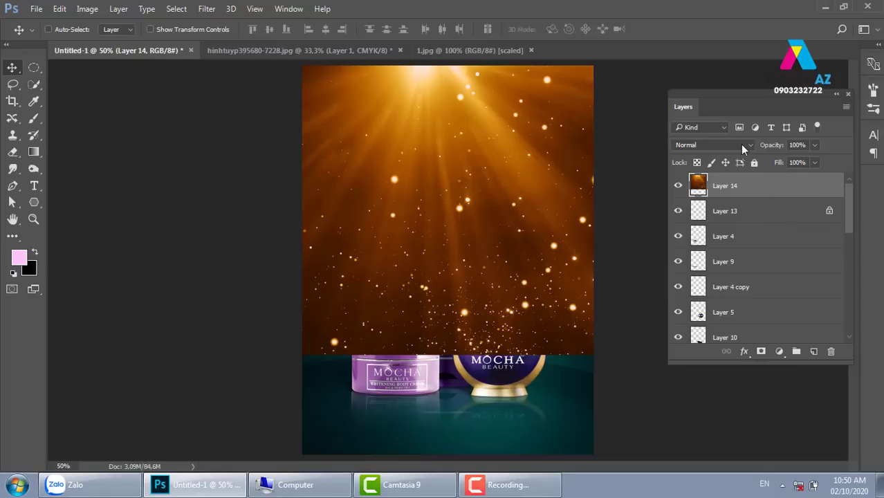
Set Layer 14 to Color Dodge, keep Fill at 100%, and shift the glow left.
left_click(744, 147)
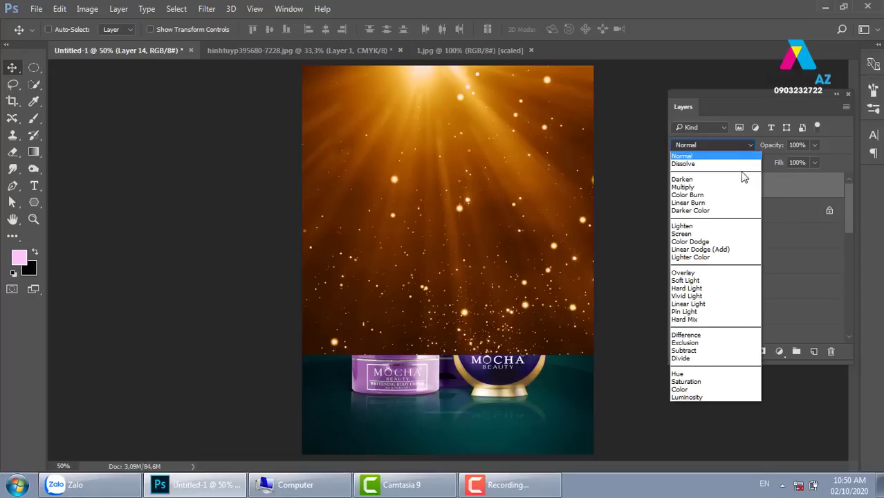
left_click(723, 242)
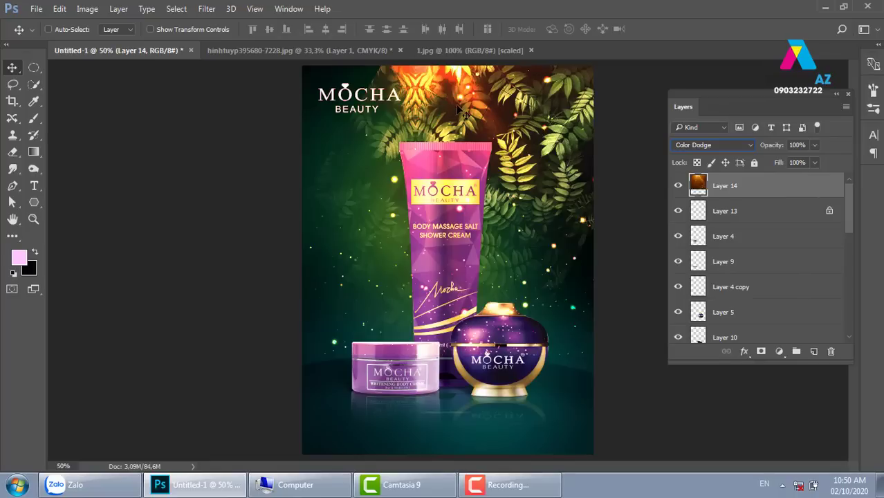
left_click(816, 163)
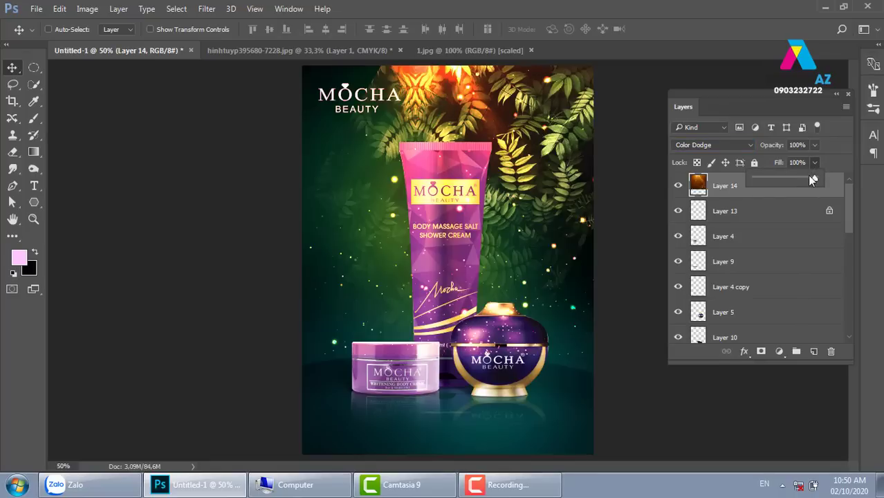
left_click_drag(791, 181, 790, 181)
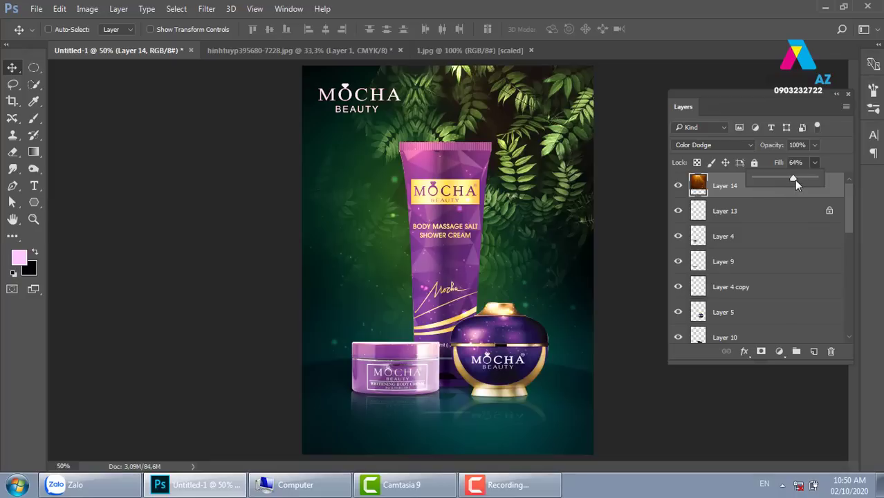
left_click_drag(795, 180, 799, 180)
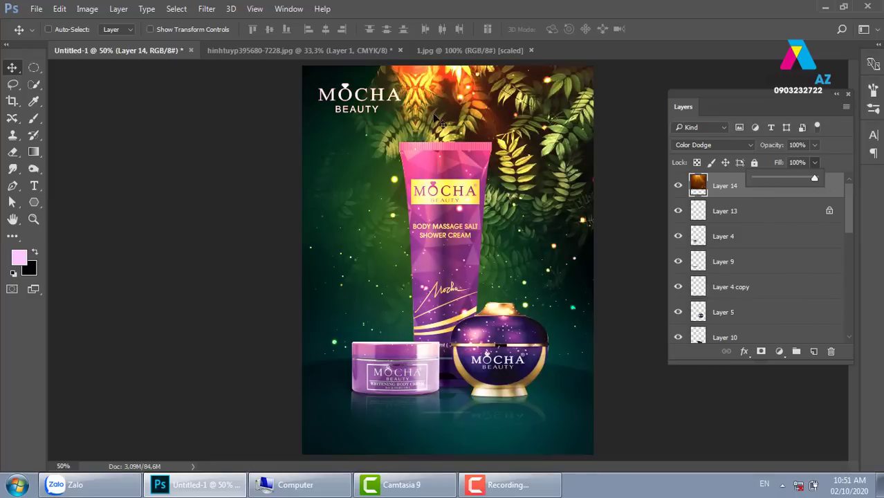
left_click_drag(462, 108, 374, 113)
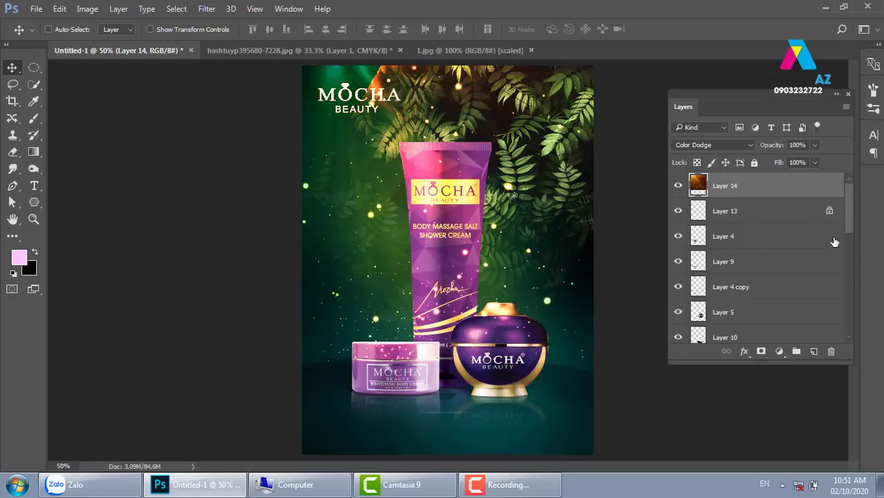
Raise Layer 13 above the glow, shift Layer 14 sideways, and lower its fill to 87%.
left_click(773, 213)
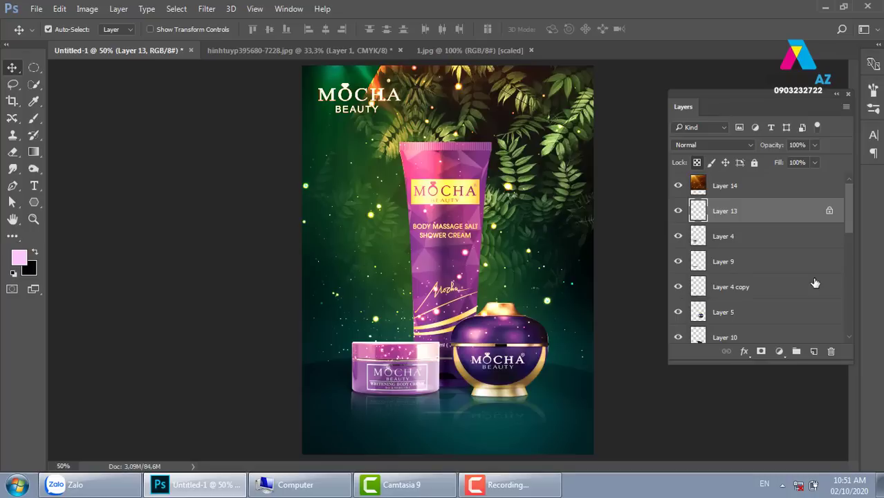
key("ctrl+bracketright")
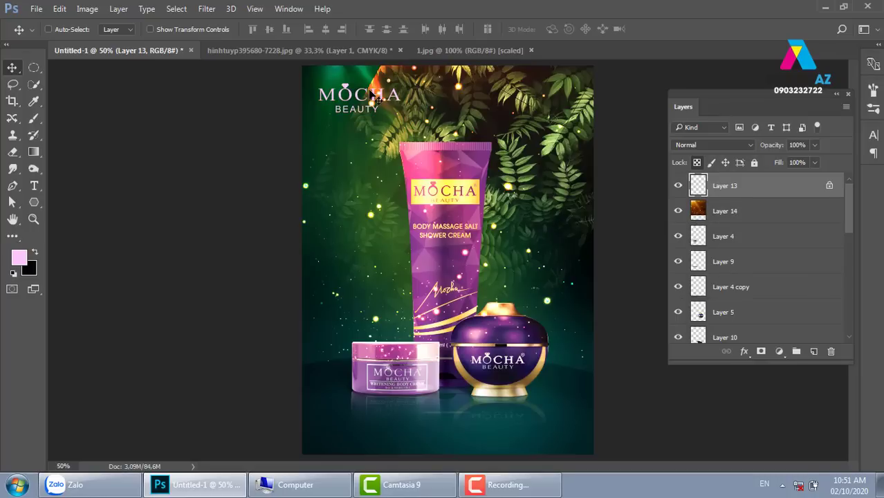
right_click(407, 150)
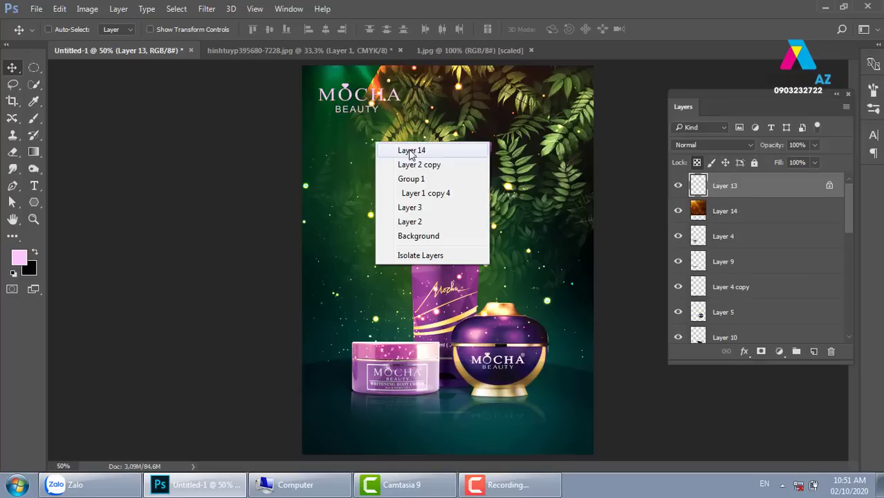
left_click(411, 150)
mouse_move(371, 169)
left_mouse_down()
mouse_move(418, 161)
mouse_move(413, 156)
left_mouse_up()
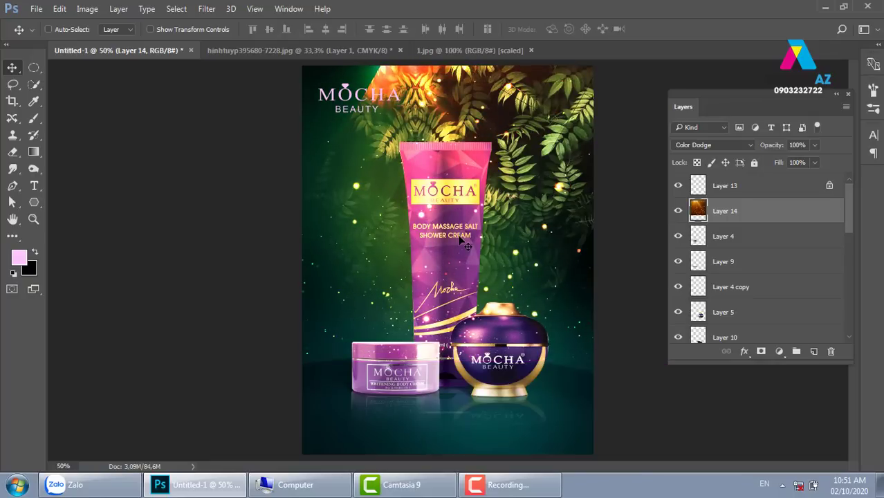
left_click_drag(443, 130, 479, 130)
left_click(816, 162)
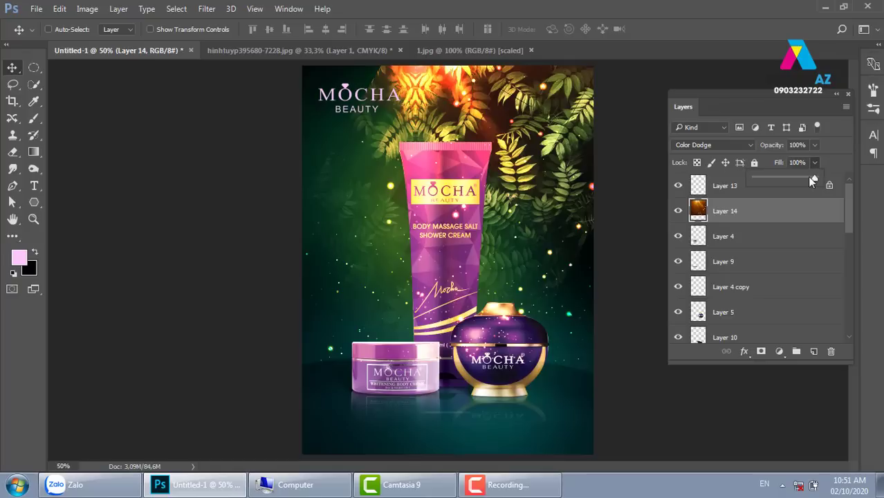
left_click_drag(811, 178, 806, 178)
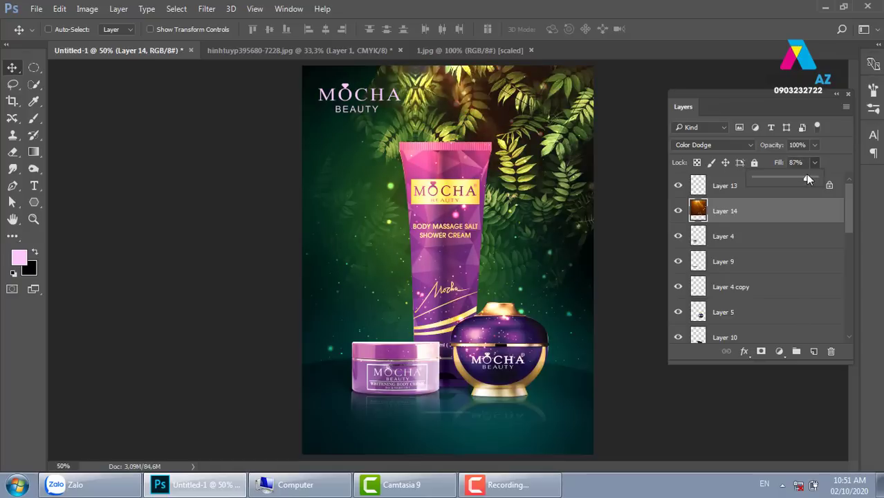